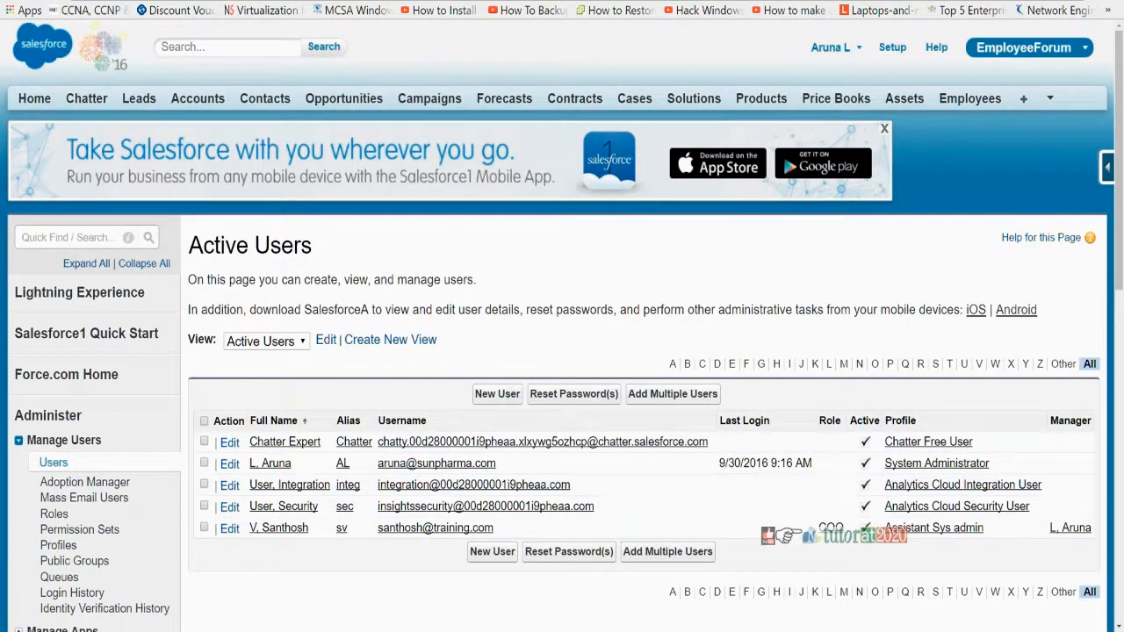
Step: Select all five users in the Active Users list
click(204, 442)
click(204, 463)
click(204, 485)
click(203, 506)
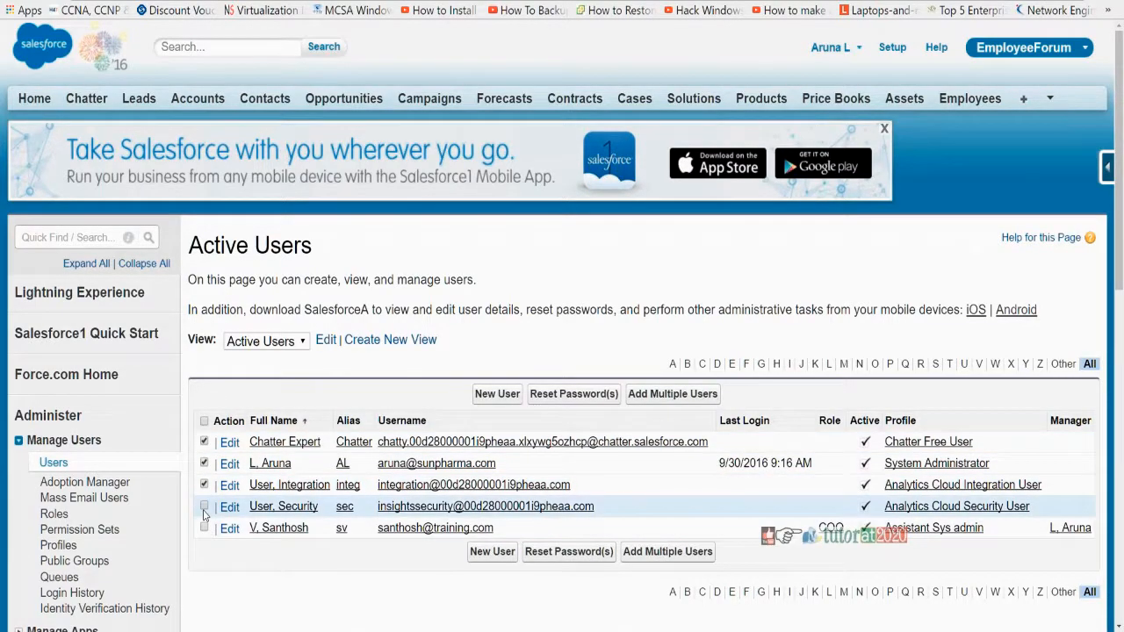
click(204, 528)
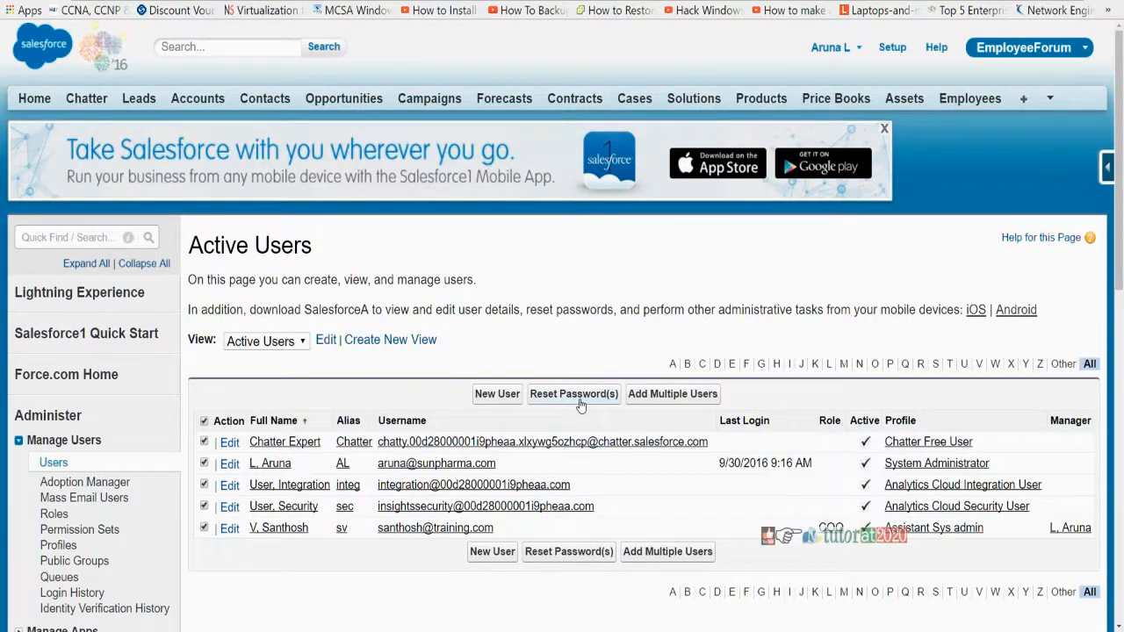
Step: Open the System Administrator profile, search the page for "reset" and highlight the Reset User Passwords and Unlock Users permission
click(930, 464)
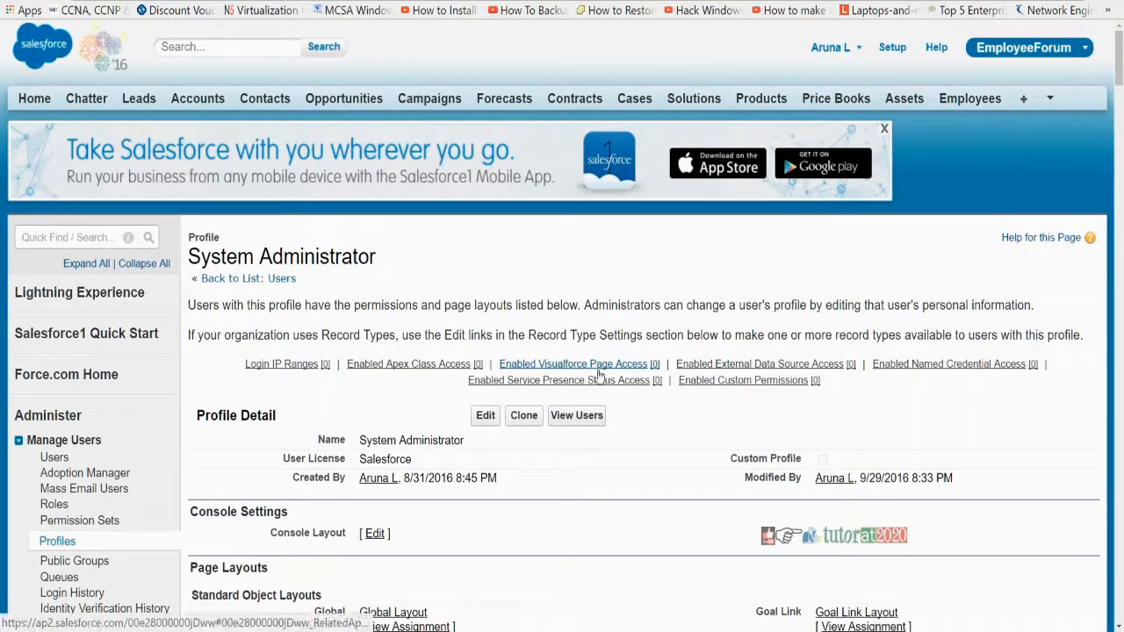
mouse_move(598, 375)
key(ctrl+f)
text(reset)
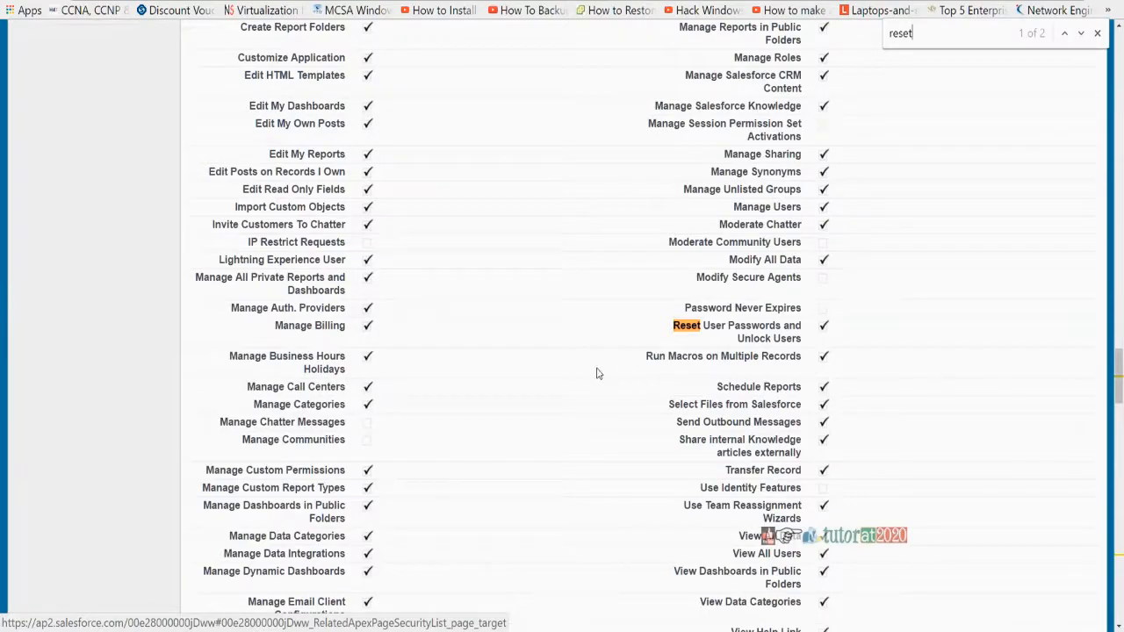
drag(675, 326, 803, 341)
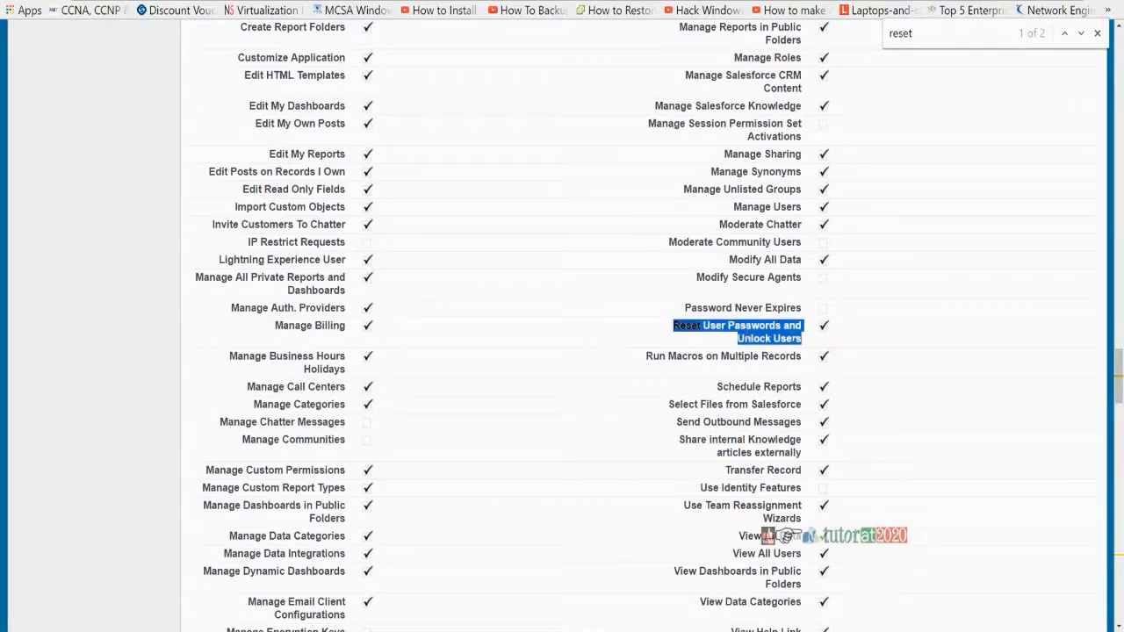
Step: Return to the Profile Detail section and highlight the System Administrator profile name
scroll(817, 351, up, 20)
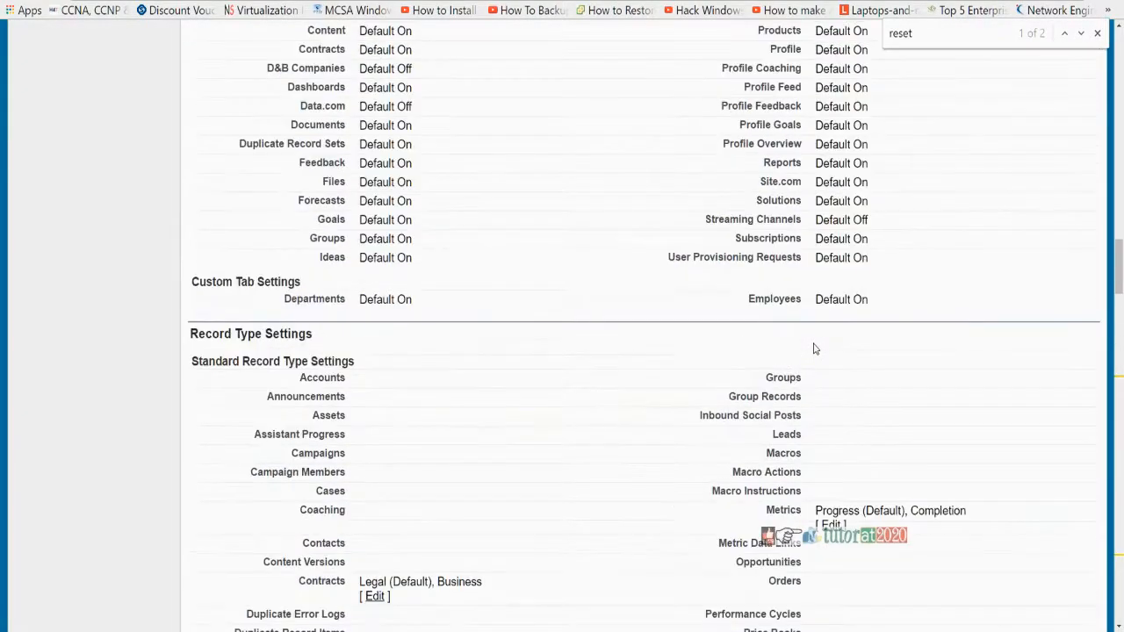
scroll(367, 415, up, 15)
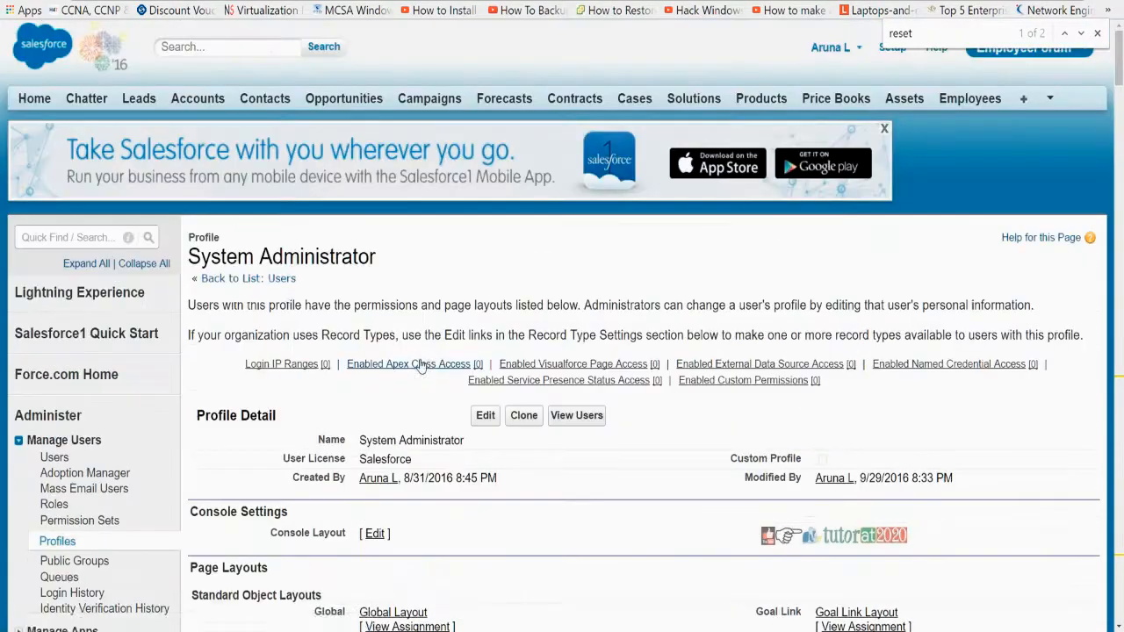
drag(360, 440, 467, 439)
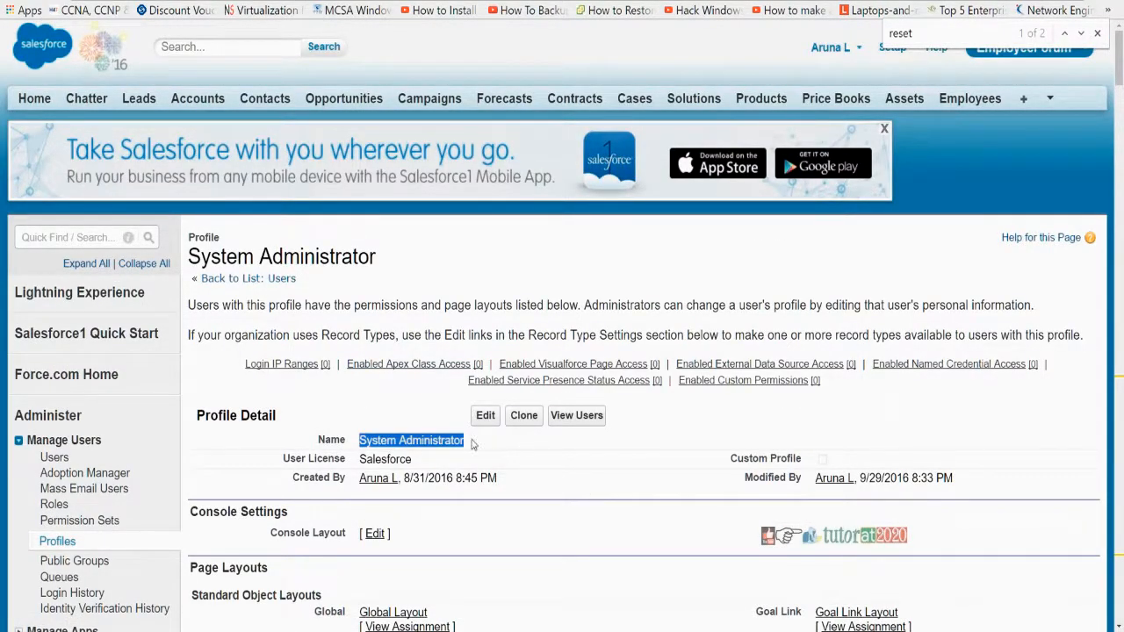
Step: Go back to the Administrative Permissions section and highlight the Reset User Passwords and Unlock Users permission again
scroll(408, 439, down, 20)
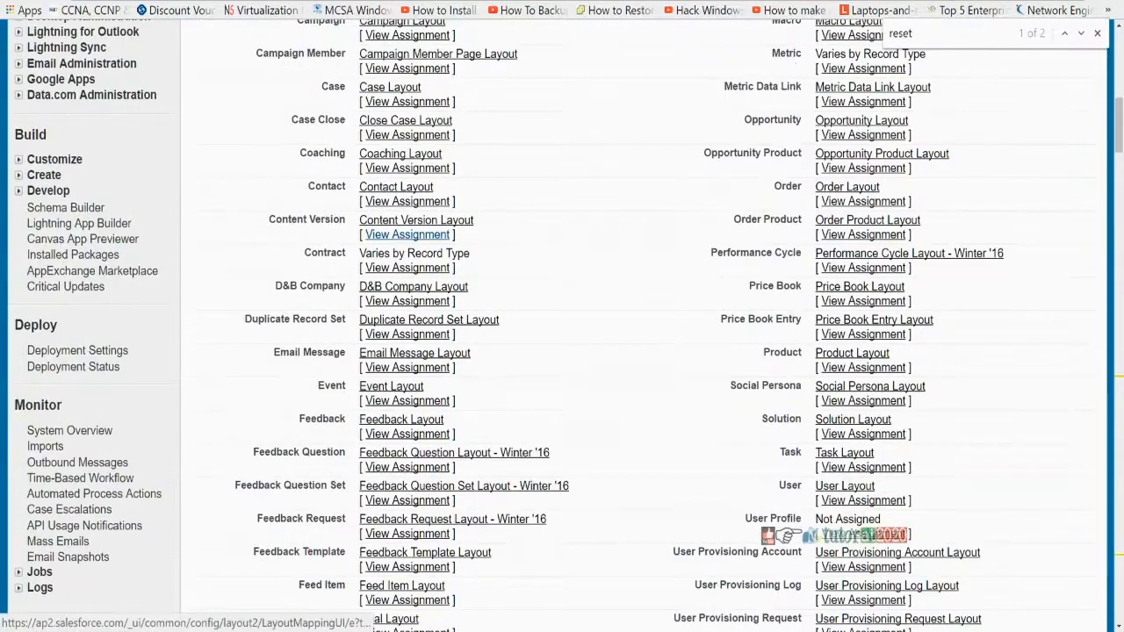
scroll(515, 370, up, 5)
scroll(515, 371, down, 10)
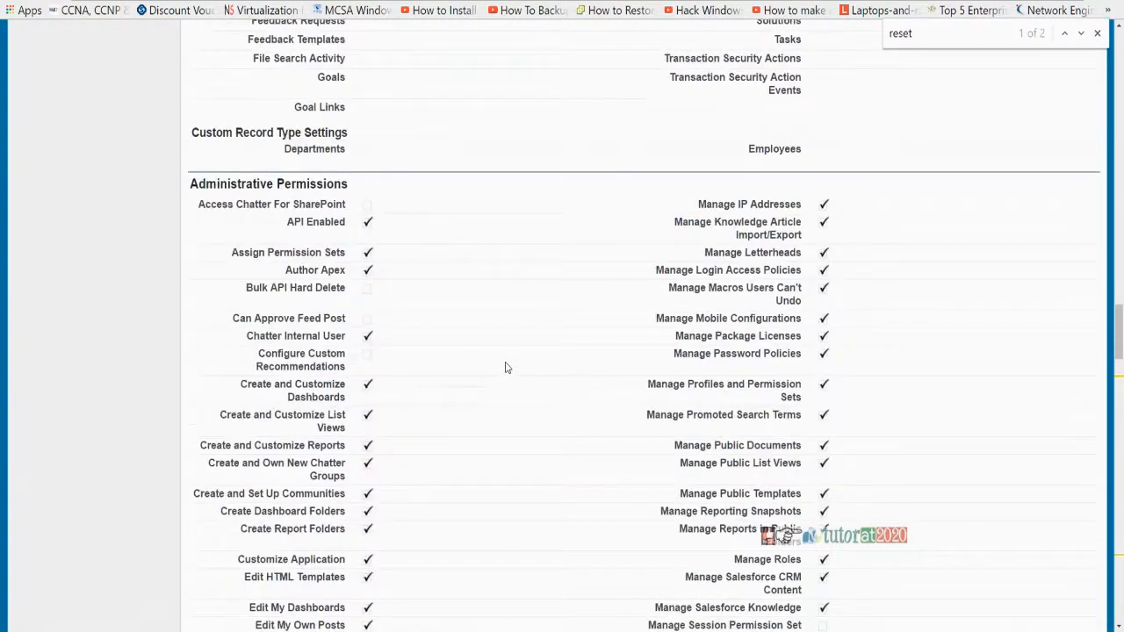
scroll(708, 379, down, 5)
scroll(630, 427, down, 4)
scroll(630, 426, up, 4)
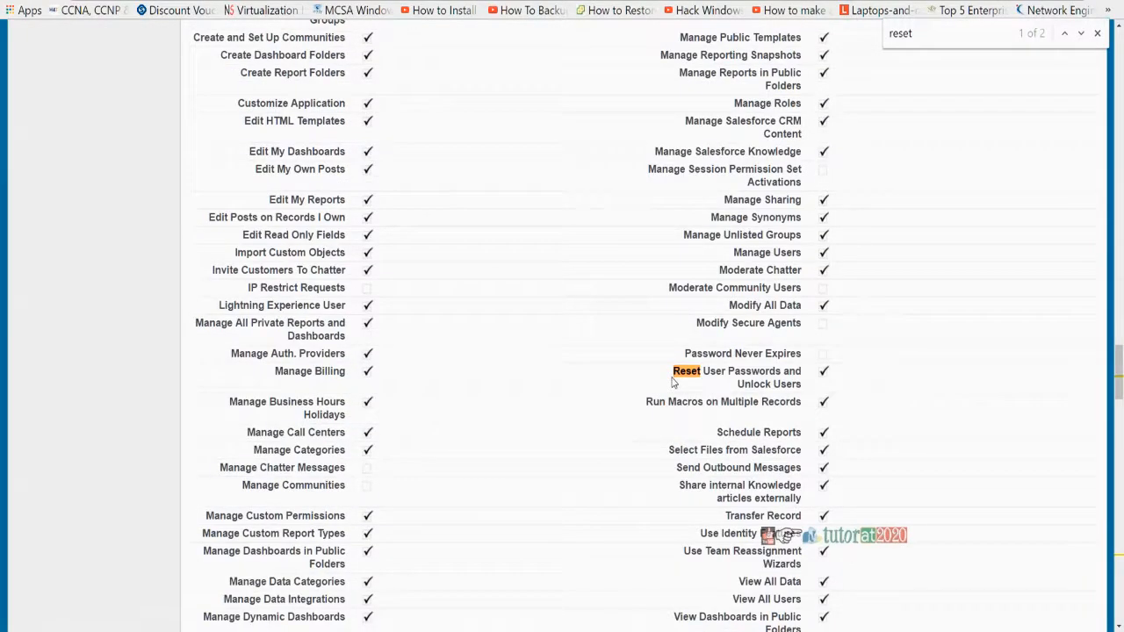
triple_click(672, 382)
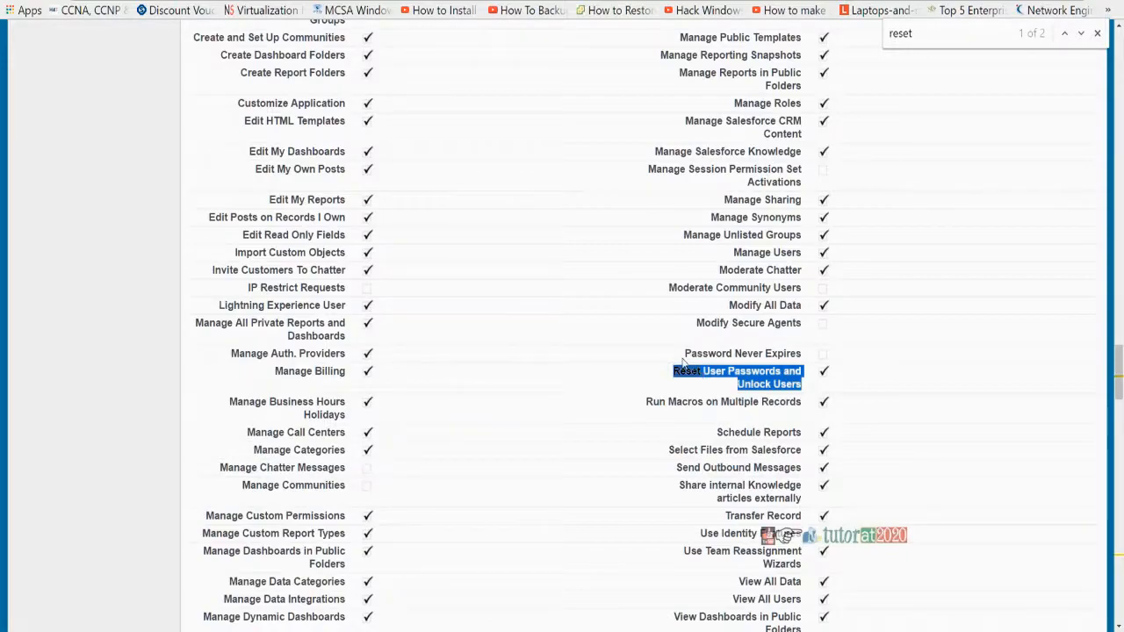
drag(669, 378, 826, 395)
Step: Highlight the Manage Billing and Manage Business Hours Holidays permissions in turn
drag(253, 382, 381, 376)
drag(222, 412, 350, 427)
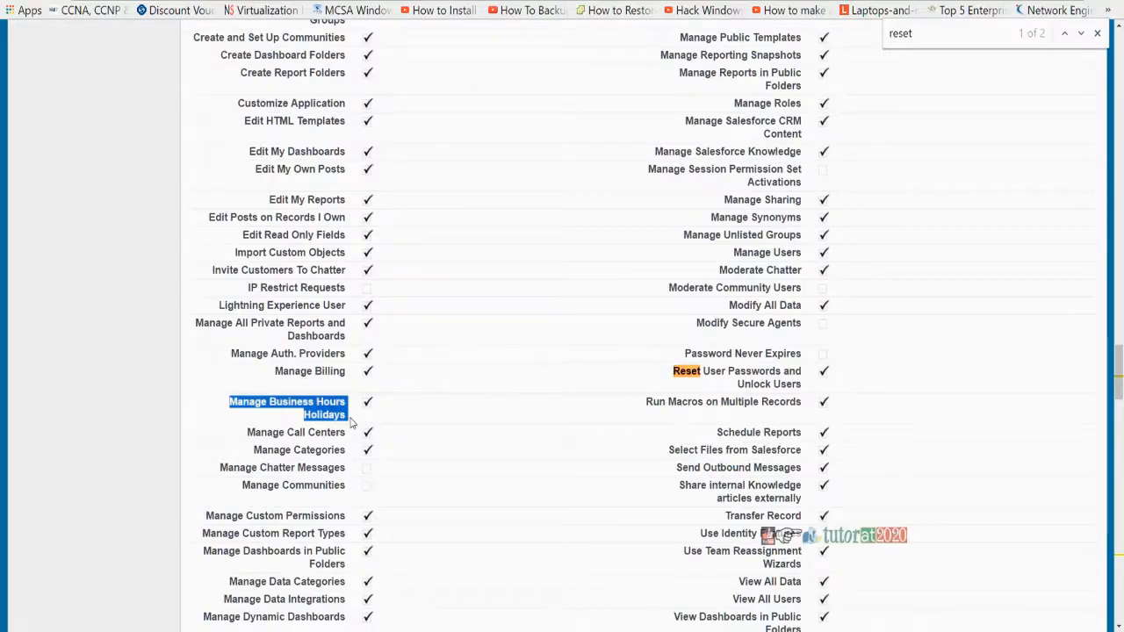
scroll(343, 490, down, 1)
scroll(344, 490, down, 1)
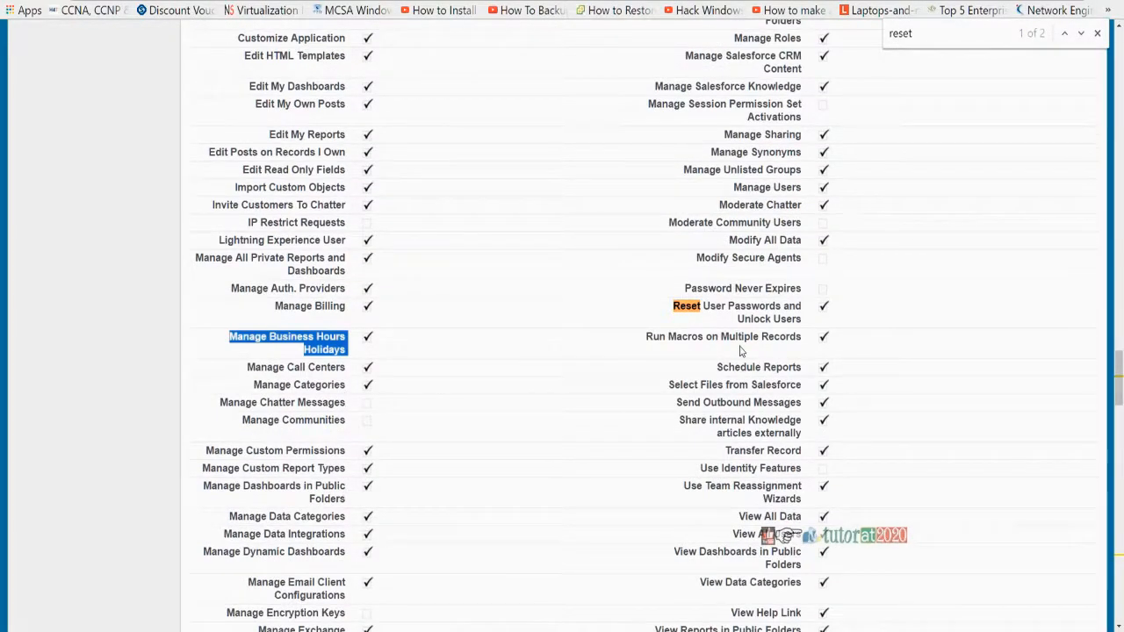
Step: Highlight the API Enabled, Author Apex and Assign Permission Sets entries near the start of Administrative Permissions
scroll(665, 382, up, 4)
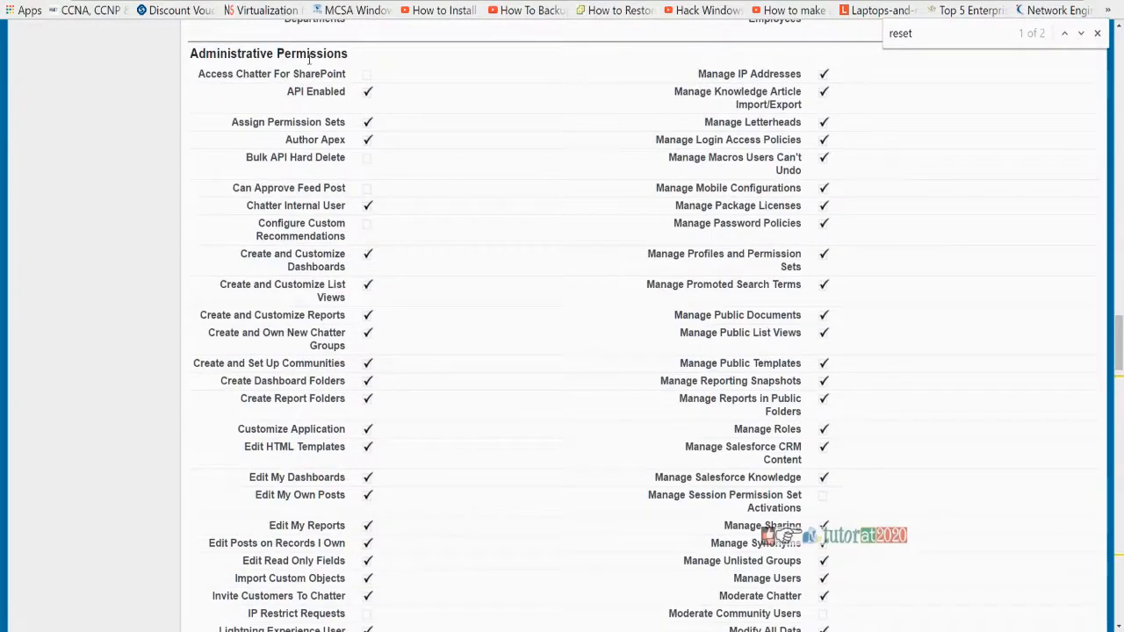
drag(284, 93, 369, 103)
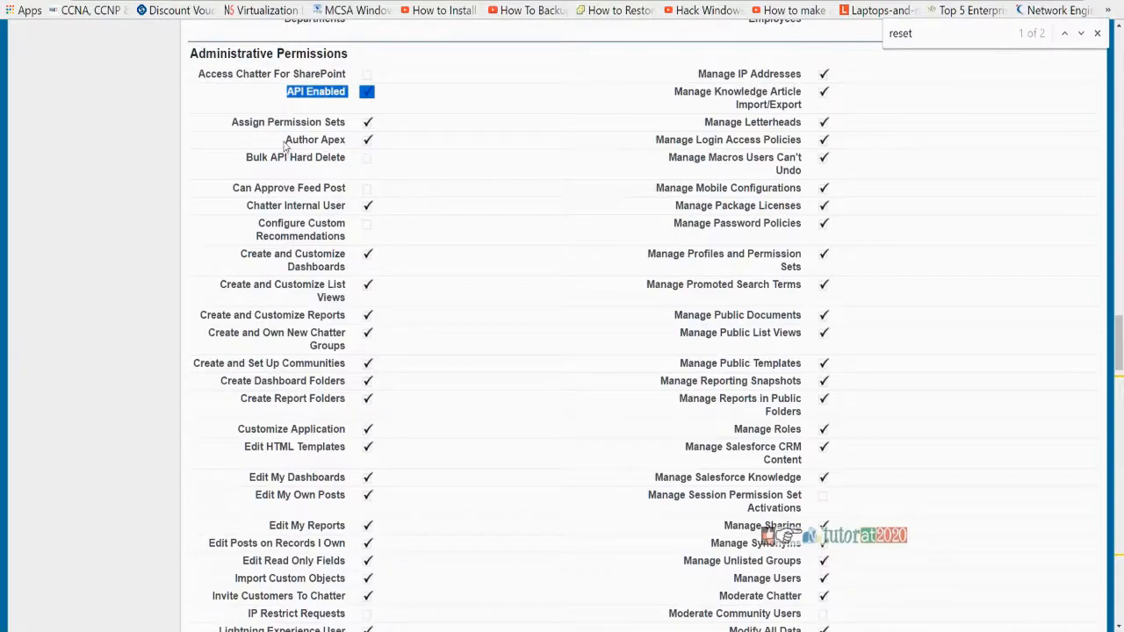
drag(284, 142, 349, 142)
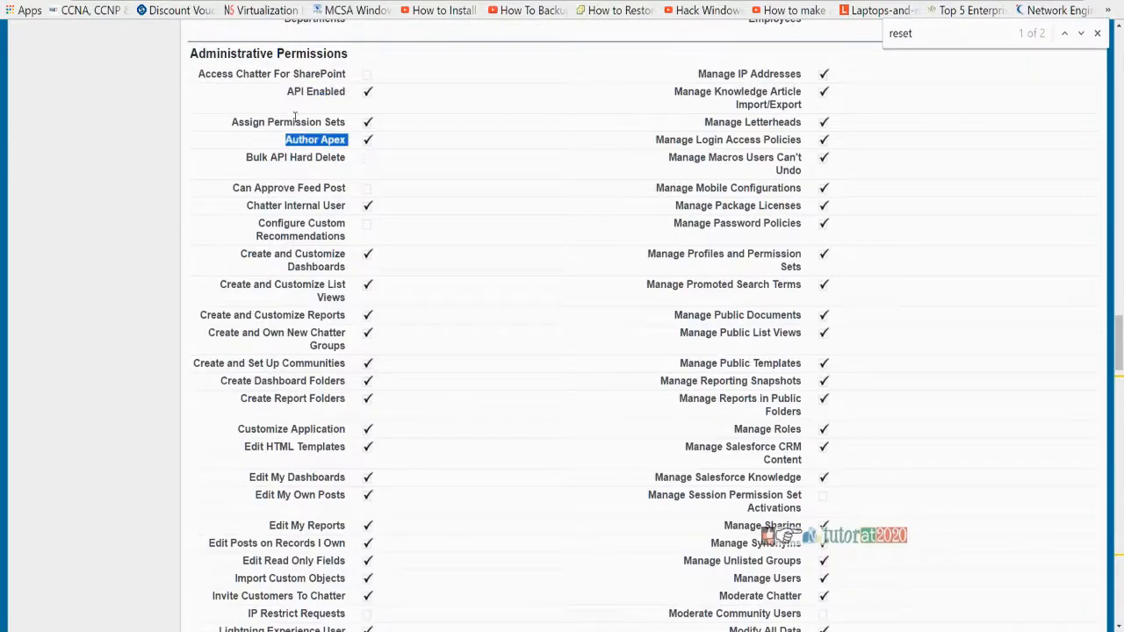
mouse_move(233, 123)
mouse_down()
mouse_move(351, 124)
mouse_move(214, 117)
mouse_up()
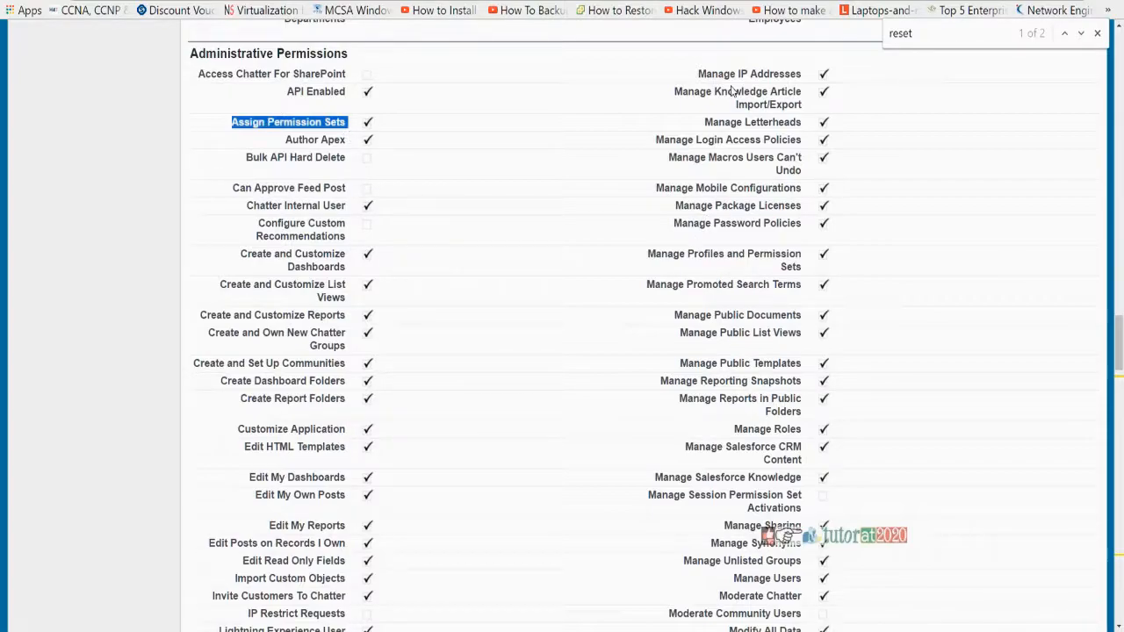
Step: Highlight the Manage IP Addresses, Manage Knowledge Article Import/Export and Manage Letterheads permissions in turn
drag(699, 74, 782, 104)
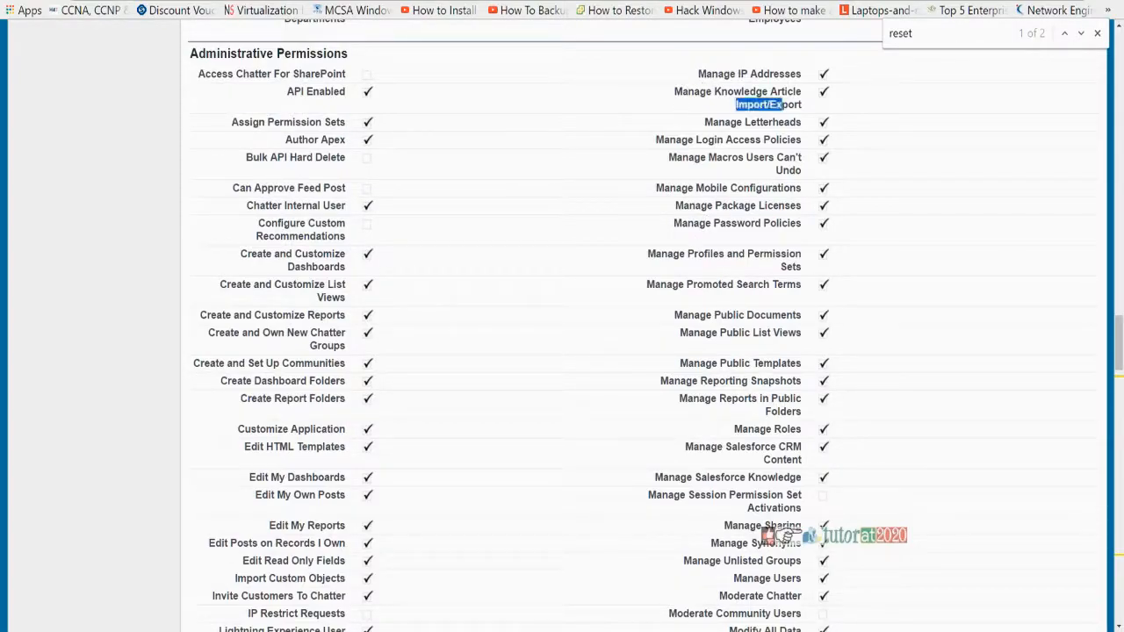
drag(674, 92, 773, 104)
drag(705, 122, 803, 123)
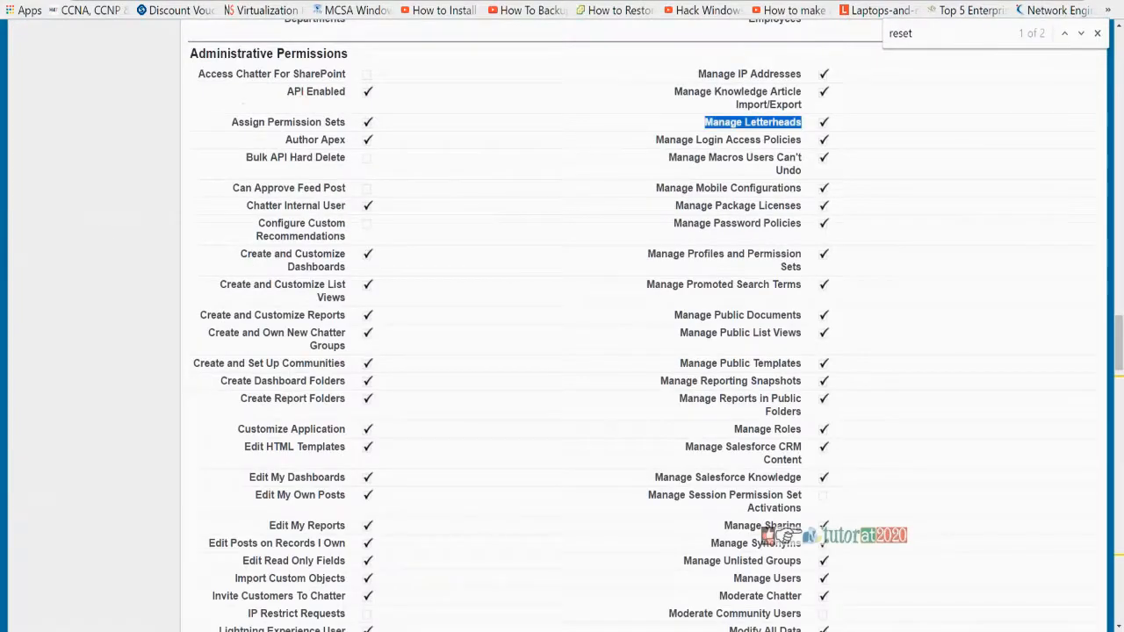
Step: Expand the Manage Apps, Manage Territories, Company Profile, Security Controls and Domain Management groups under Administer
scroll(650, 366, down, 12)
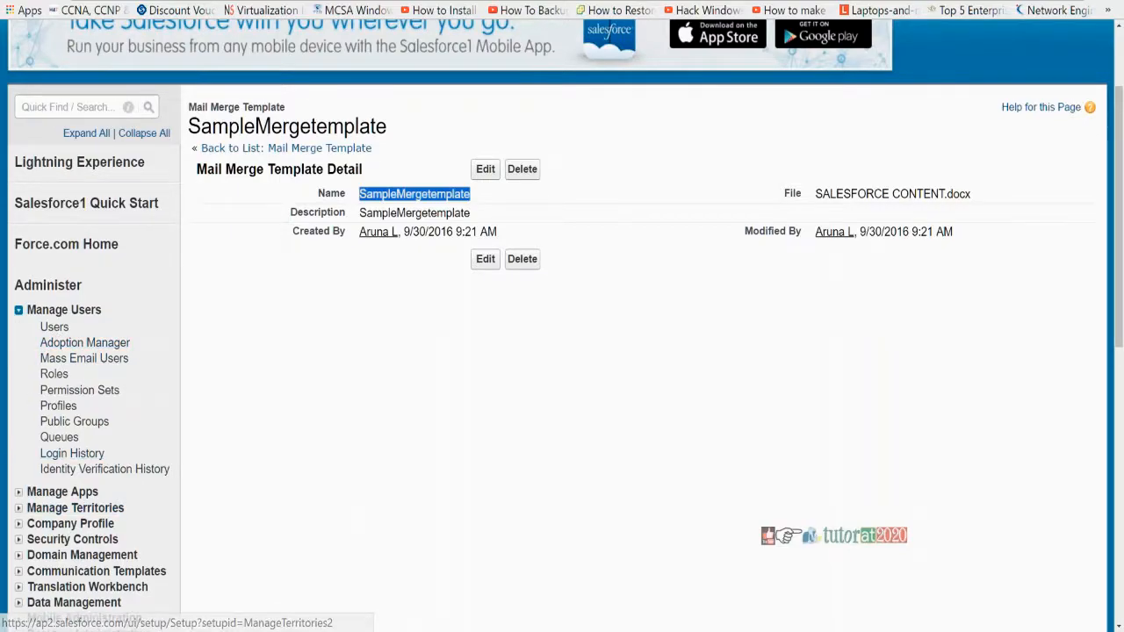
scroll(137, 413, down, 5)
scroll(52, 492, up, 4)
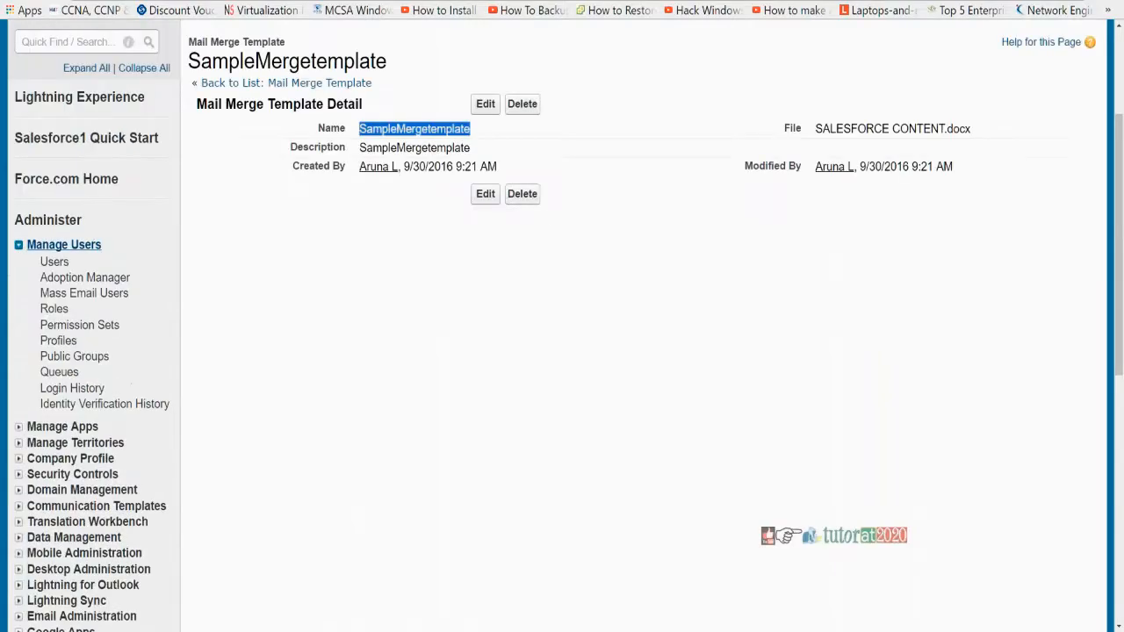
click(19, 427)
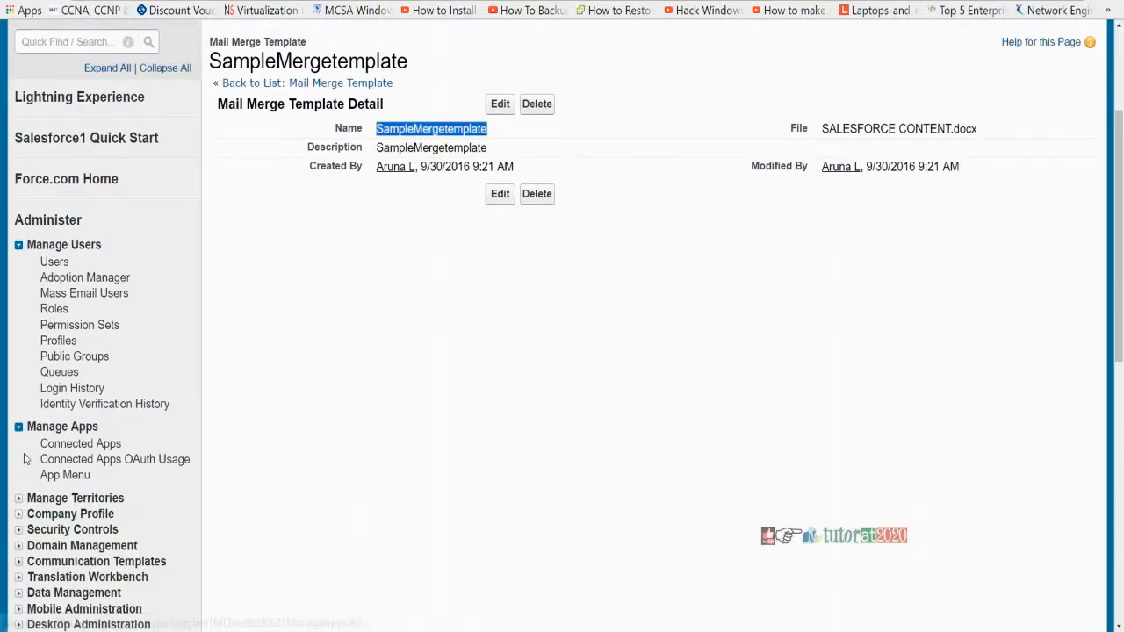
scroll(4, 290, down, 2)
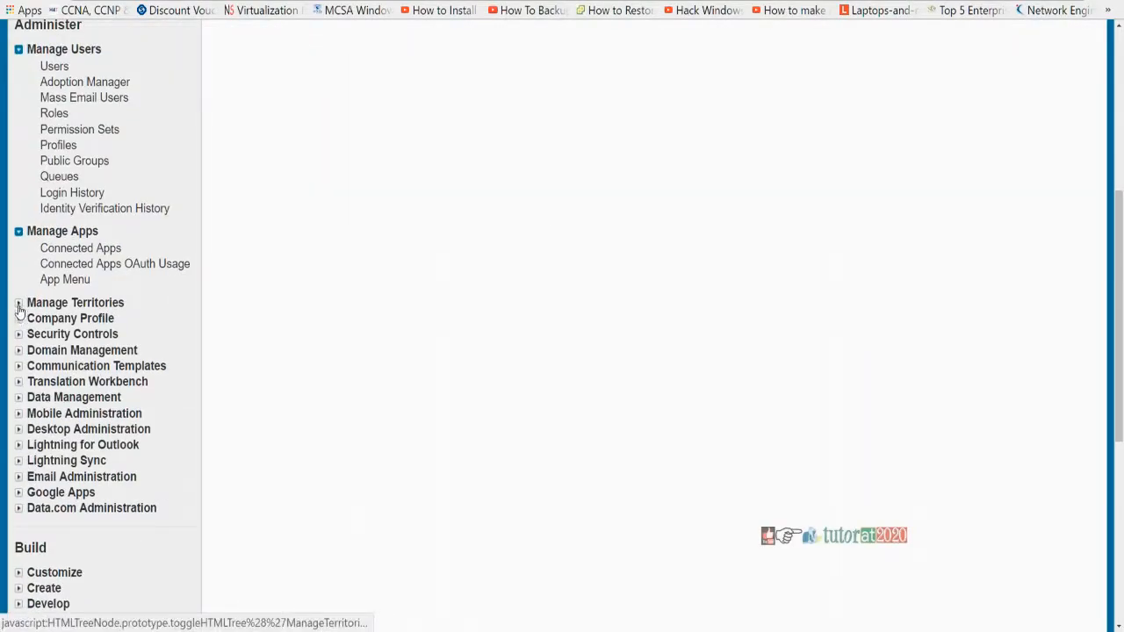
click(19, 302)
click(18, 343)
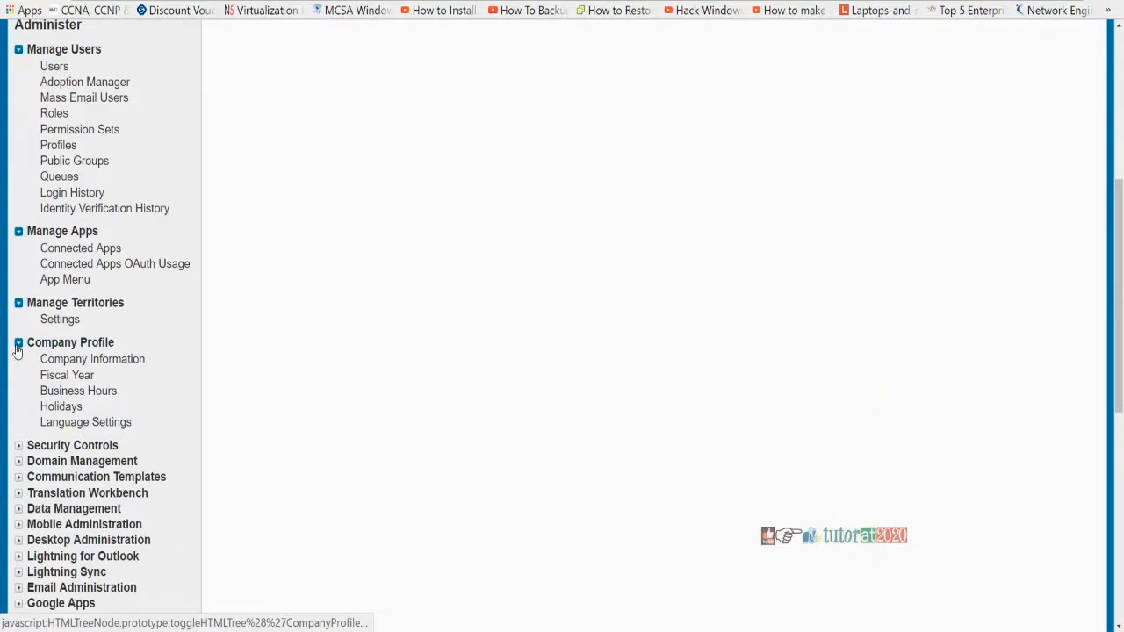
click(19, 445)
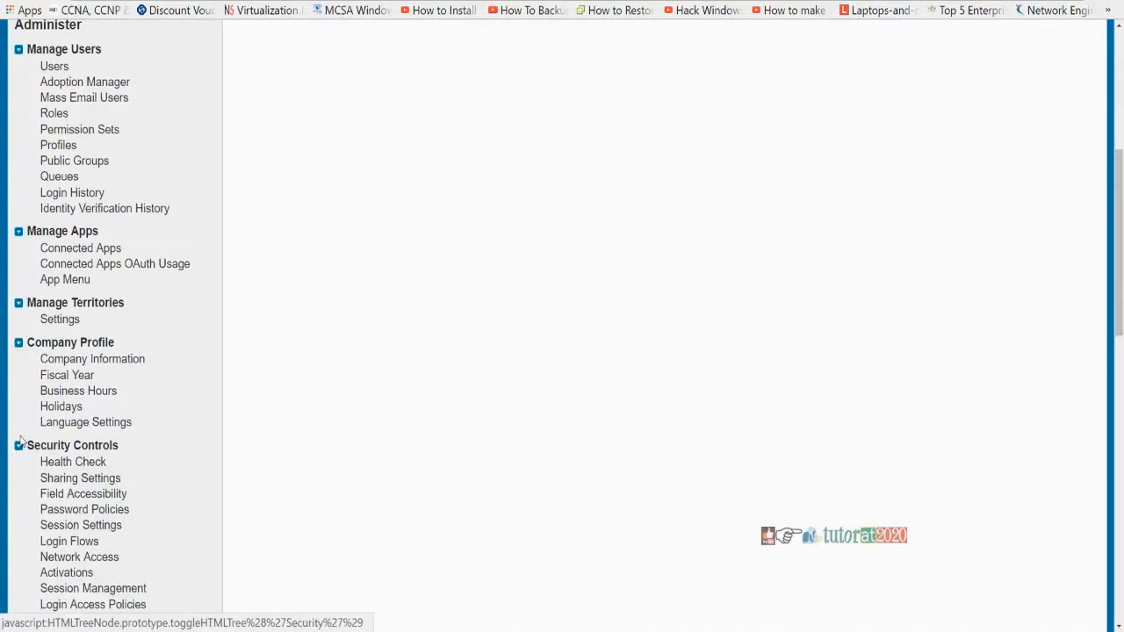
scroll(24, 432, down, 2)
scroll(88, 537, down, 5)
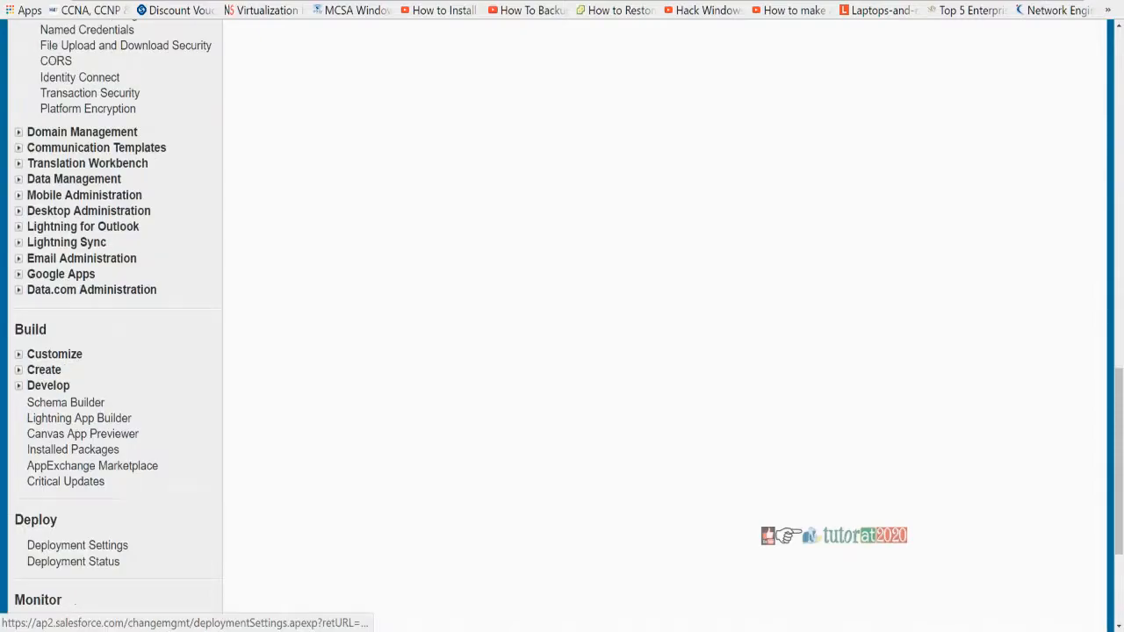
click(19, 132)
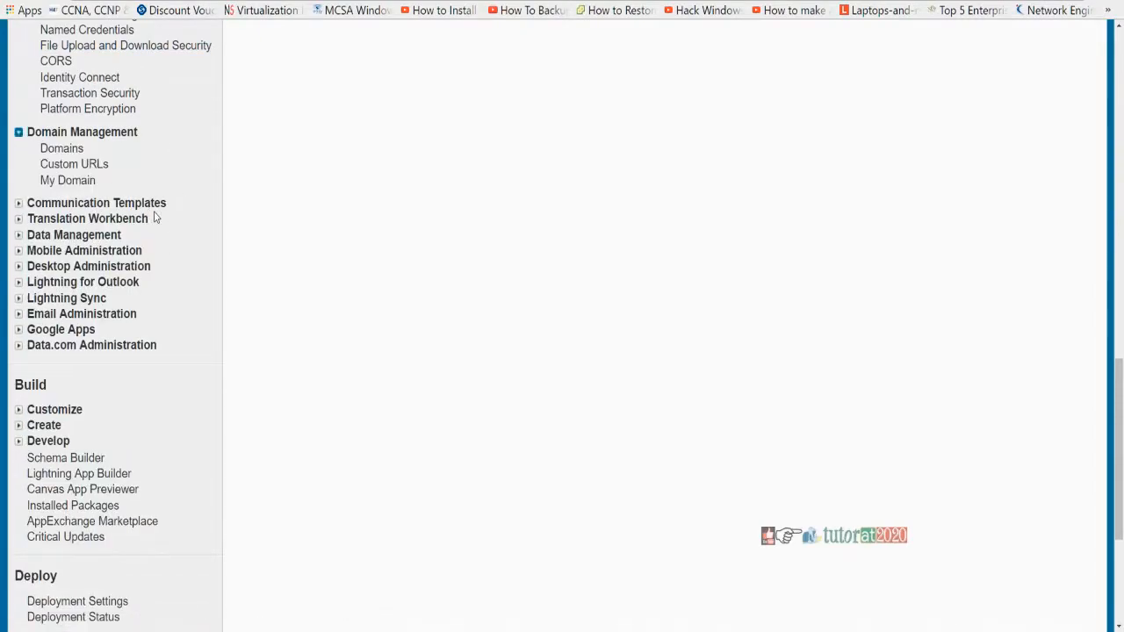
Step: Open the Adoption Manager page from Manage Users in a new browser tab
scroll(151, 218, up, 1)
scroll(151, 218, up, 4)
scroll(132, 360, up, 5)
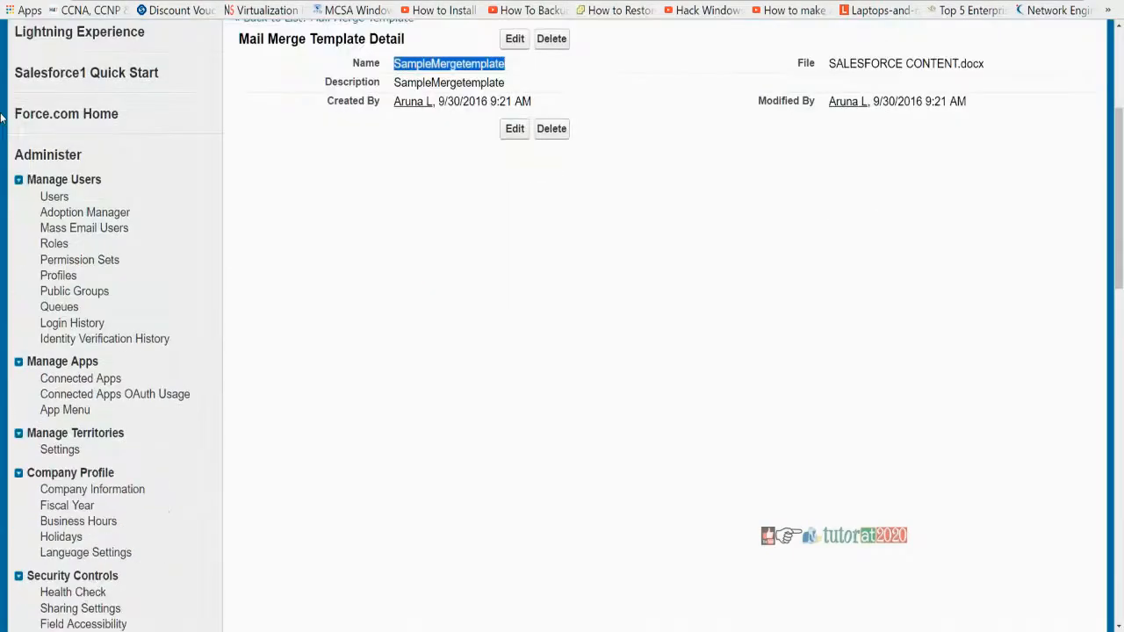
right_click(84, 214)
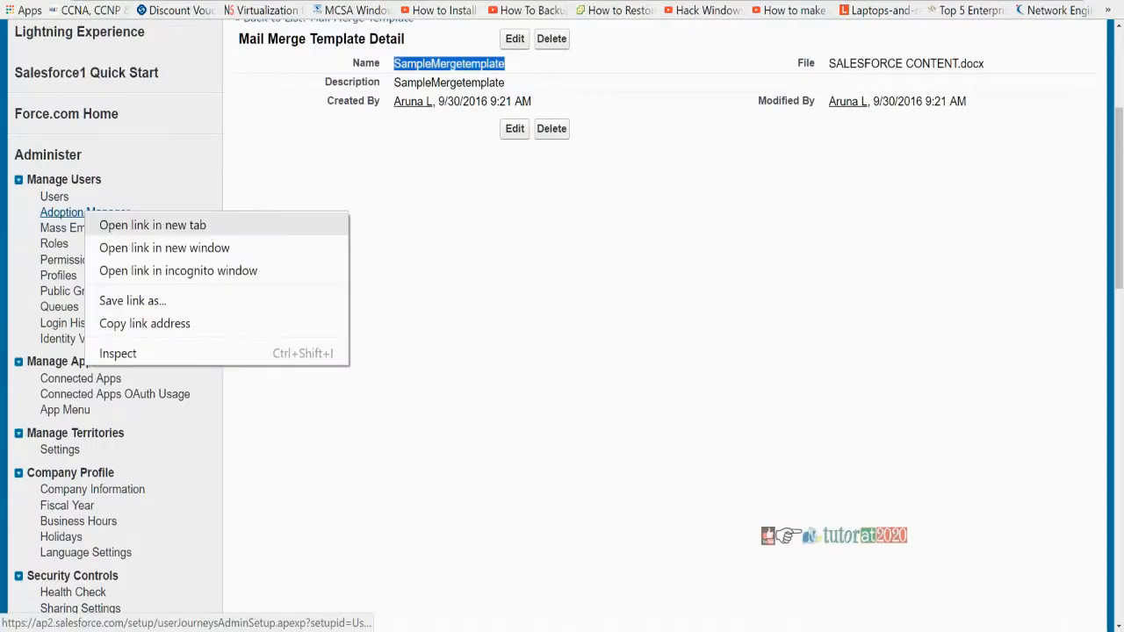
click(158, 227)
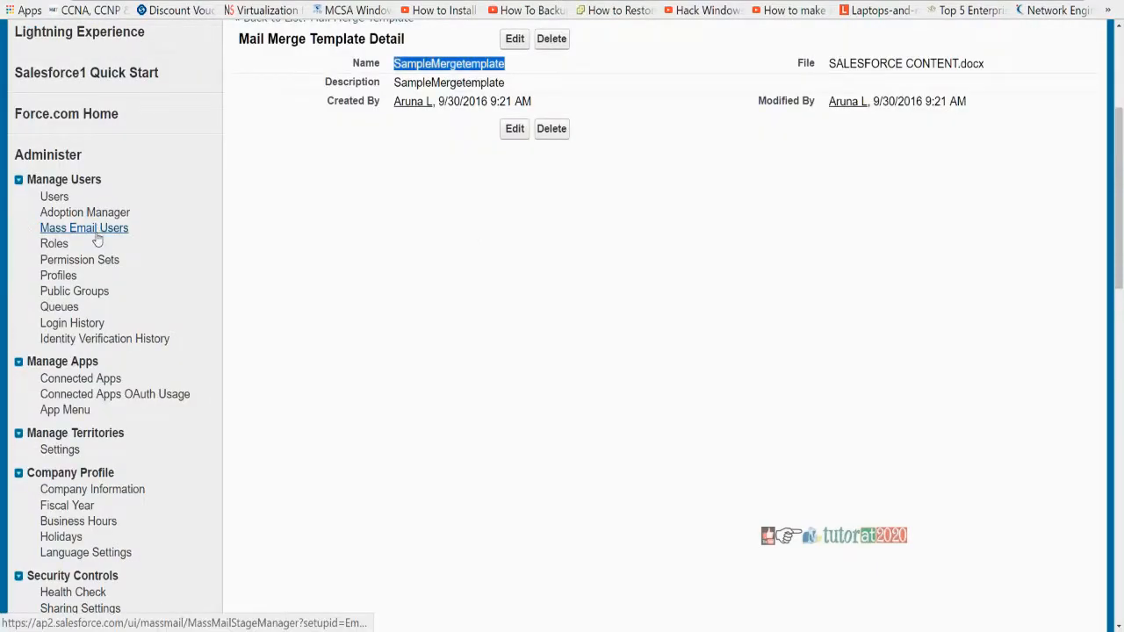
Step: Open Mass Email Users and list the recipients contained in the Active Users view
click(95, 229)
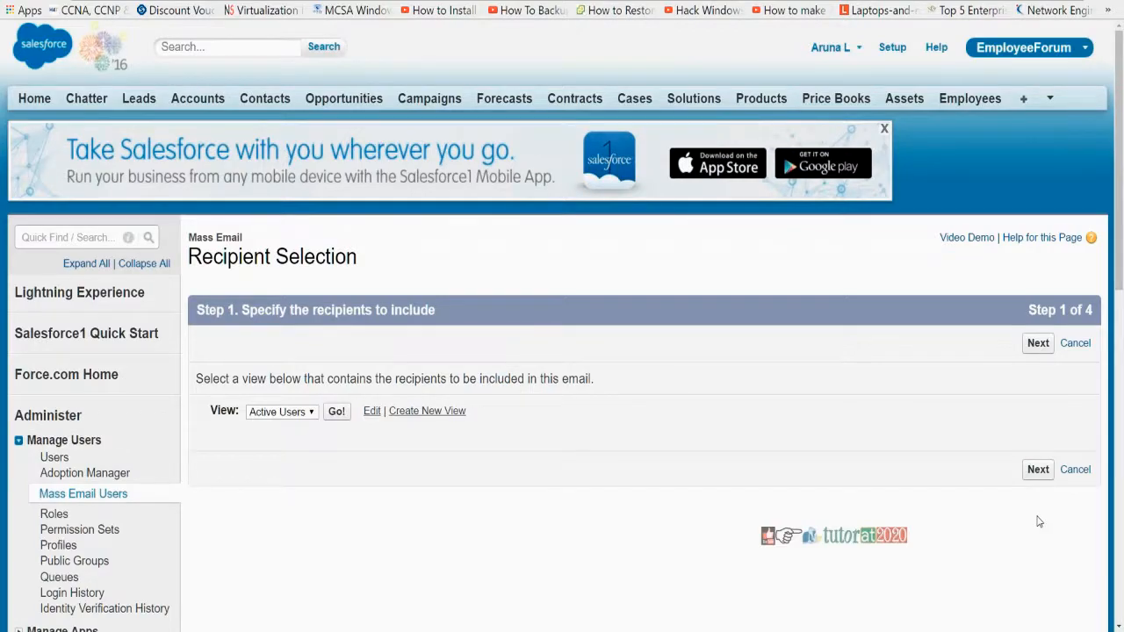
click(336, 411)
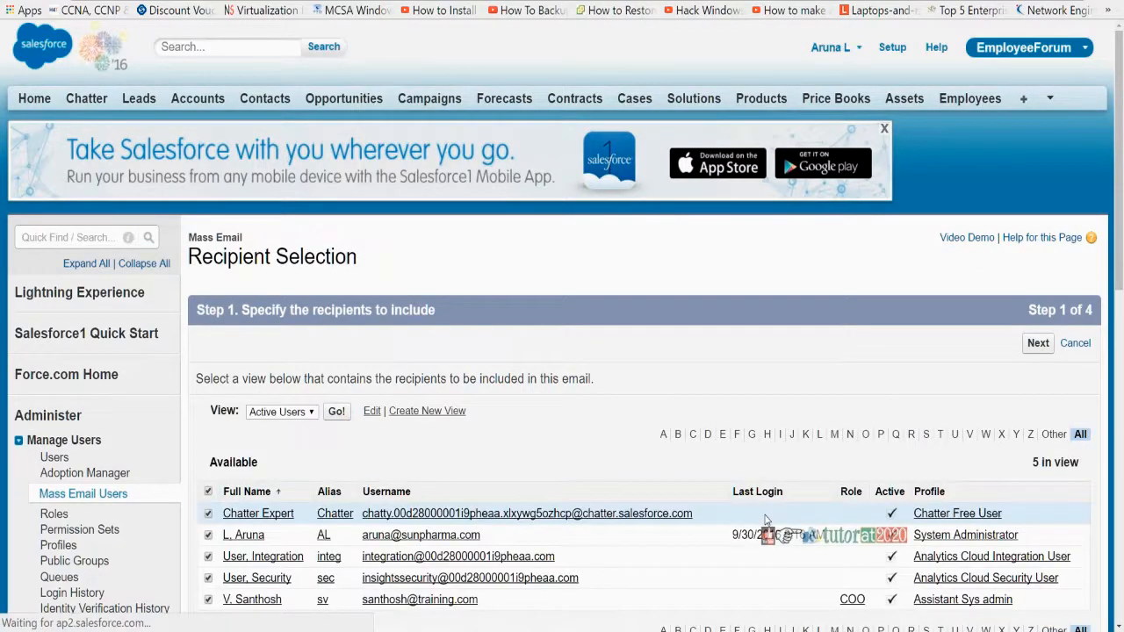
scroll(670, 503, down, 2)
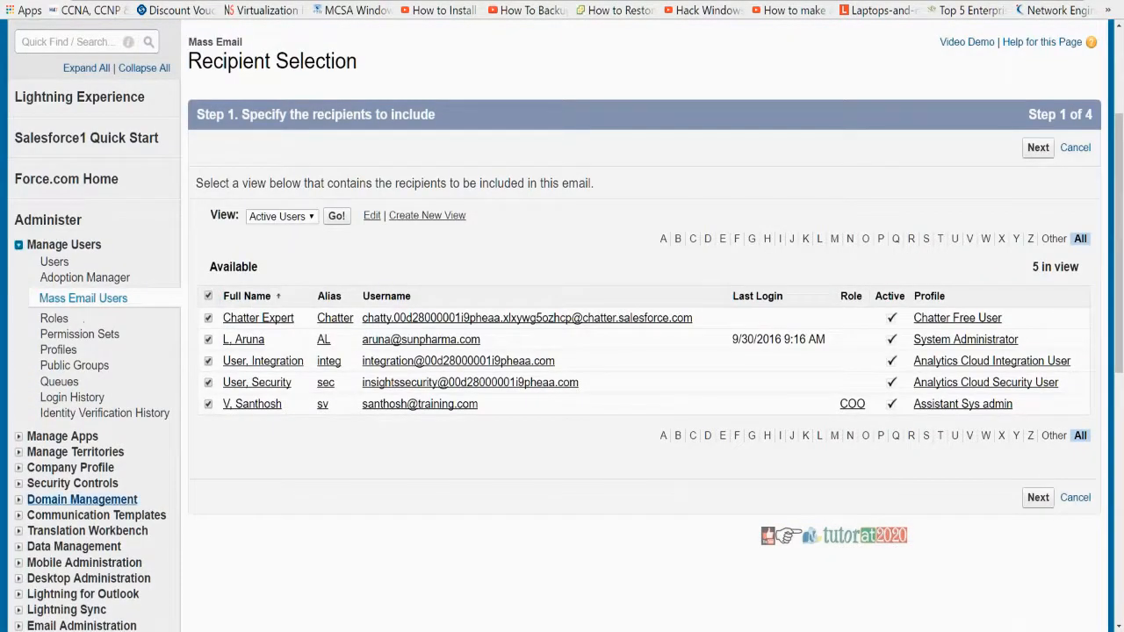
Step: Open the Roles page and continue from the sample hierarchy to the organization's role hierarchy setup
click(54, 318)
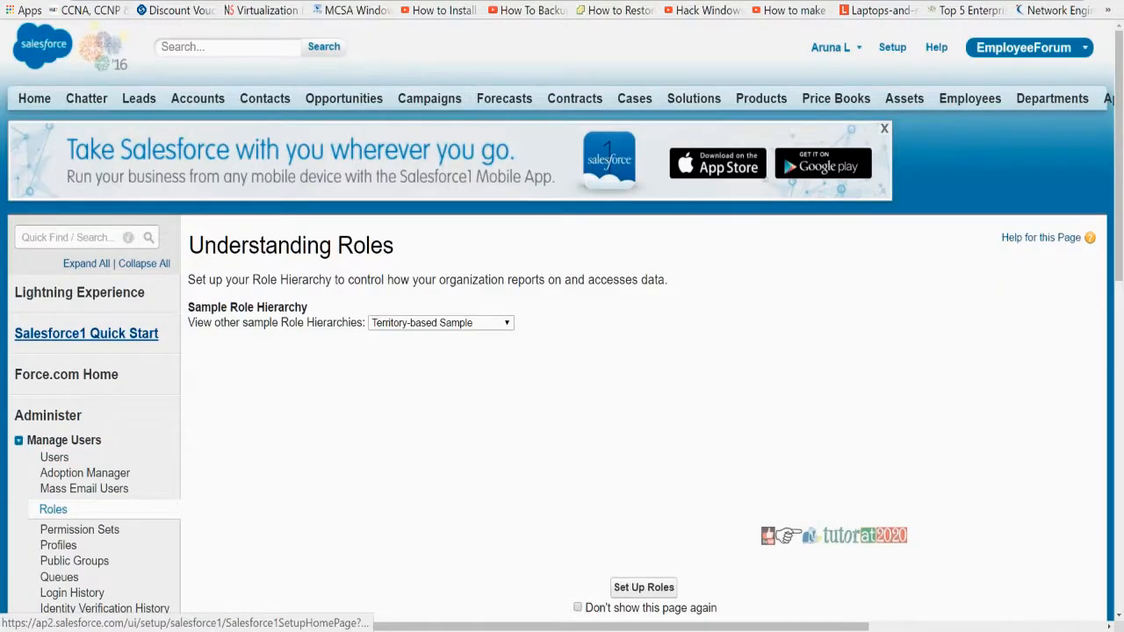
scroll(56, 392, down, 1)
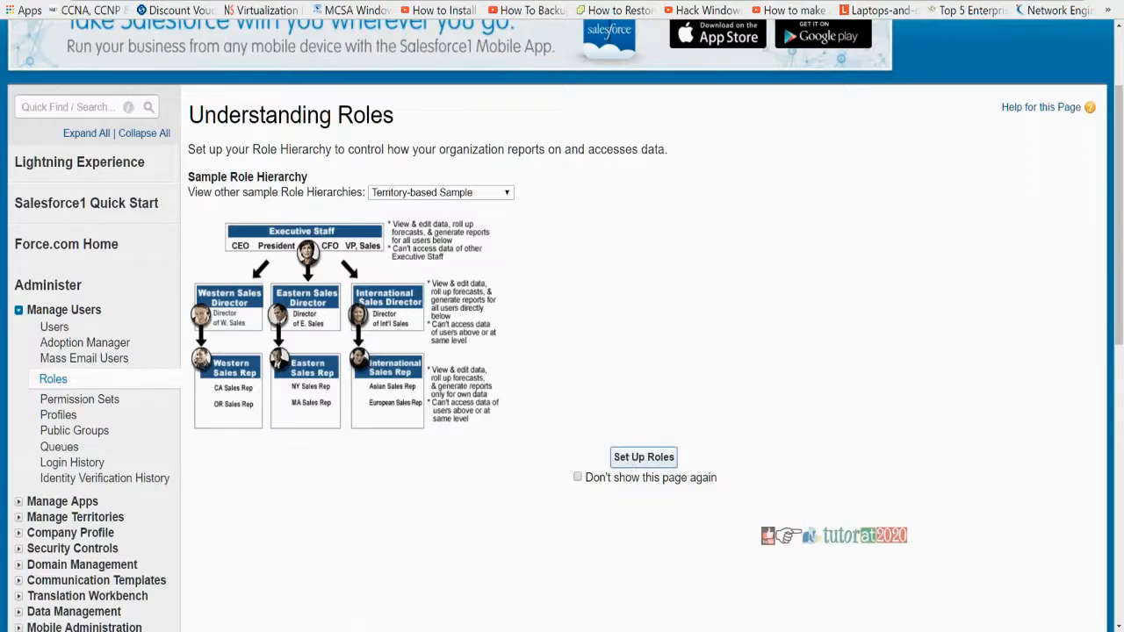
click(644, 456)
scroll(62, 615, down, 1)
Step: Open the Permission Sets page under Manage Users
click(79, 399)
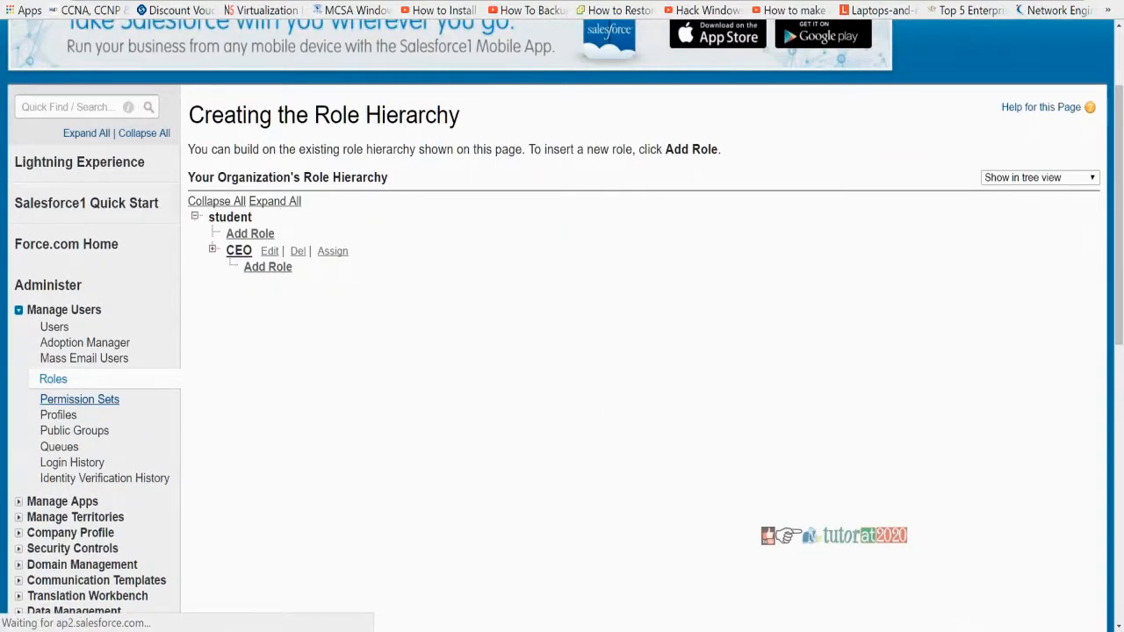
scroll(70, 401, down, 1)
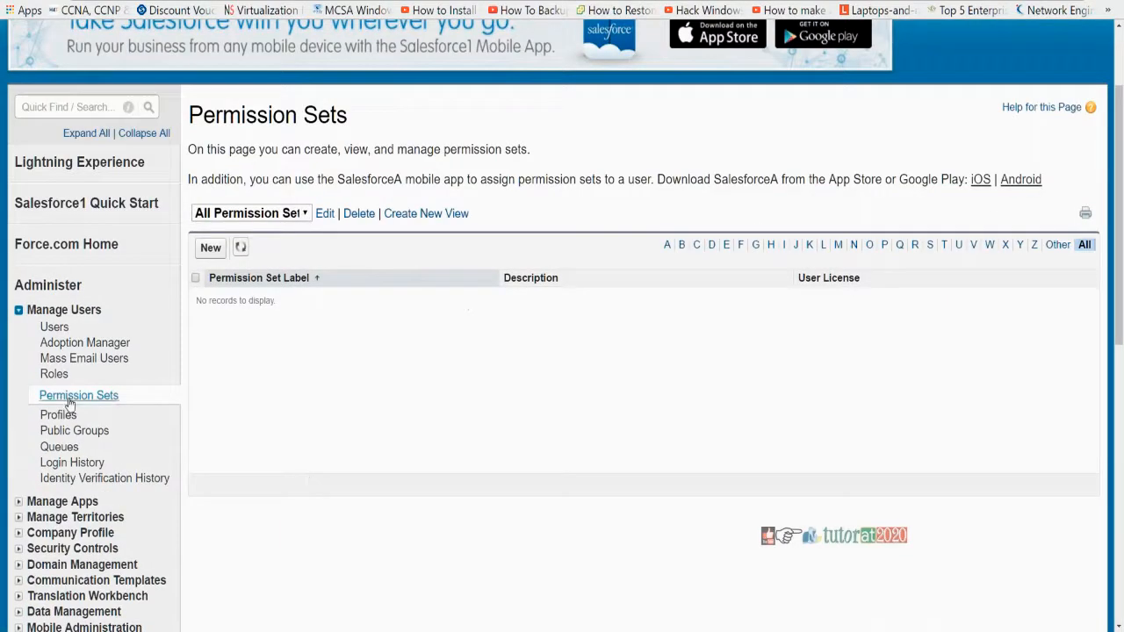
click(72, 396)
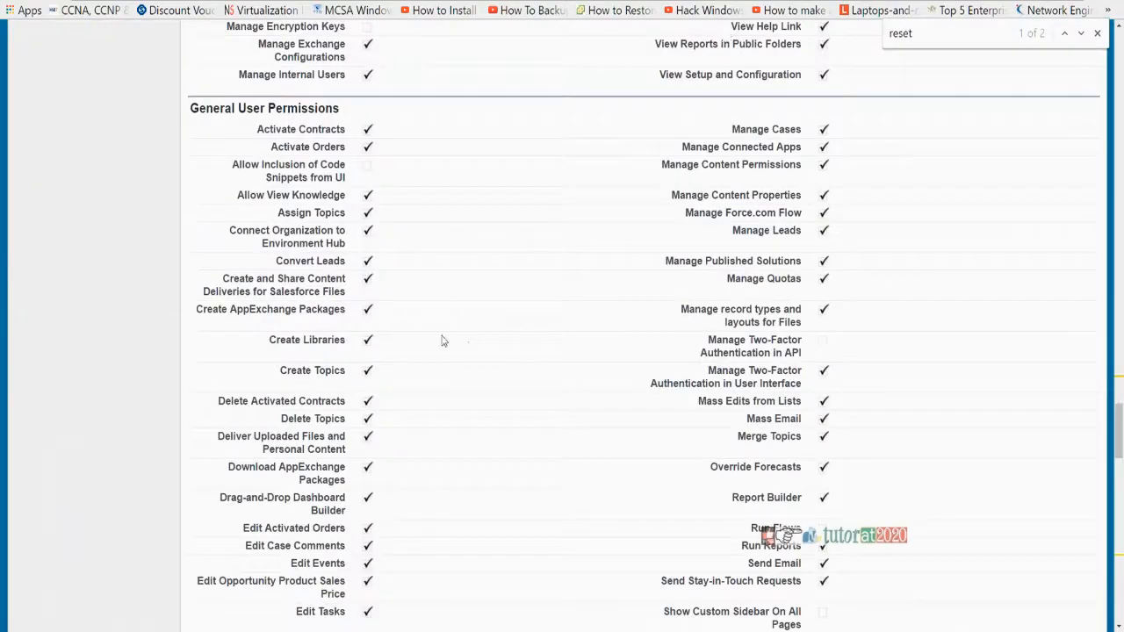
Step: Return to the System Administrator profile's details and highlight its profile name
scroll(435, 443, up, 15)
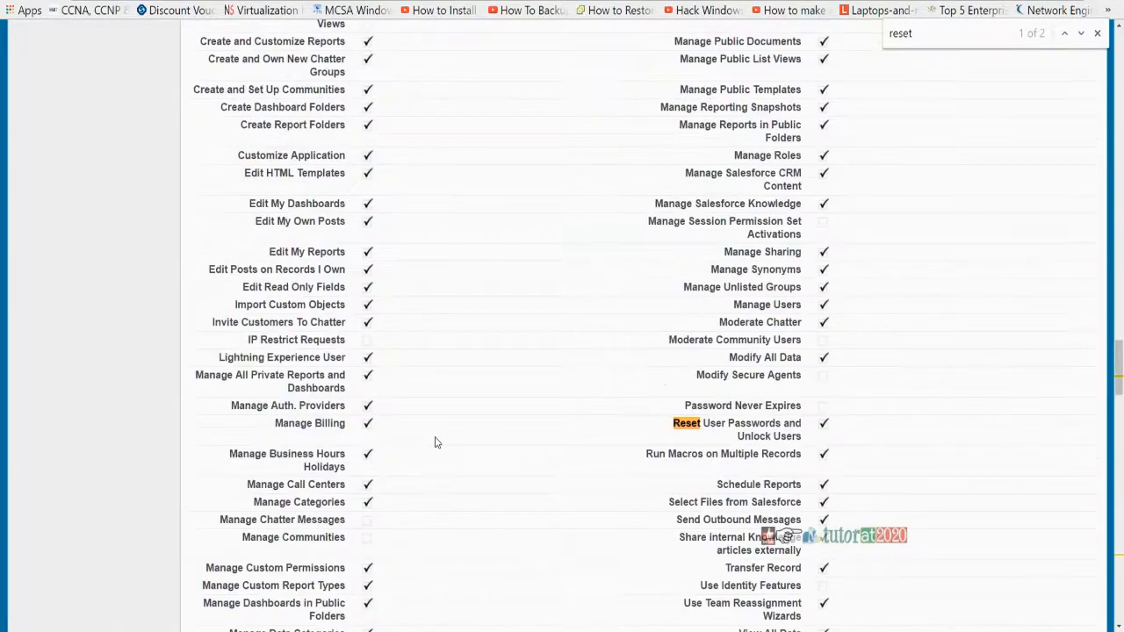
scroll(578, 474, up, 20)
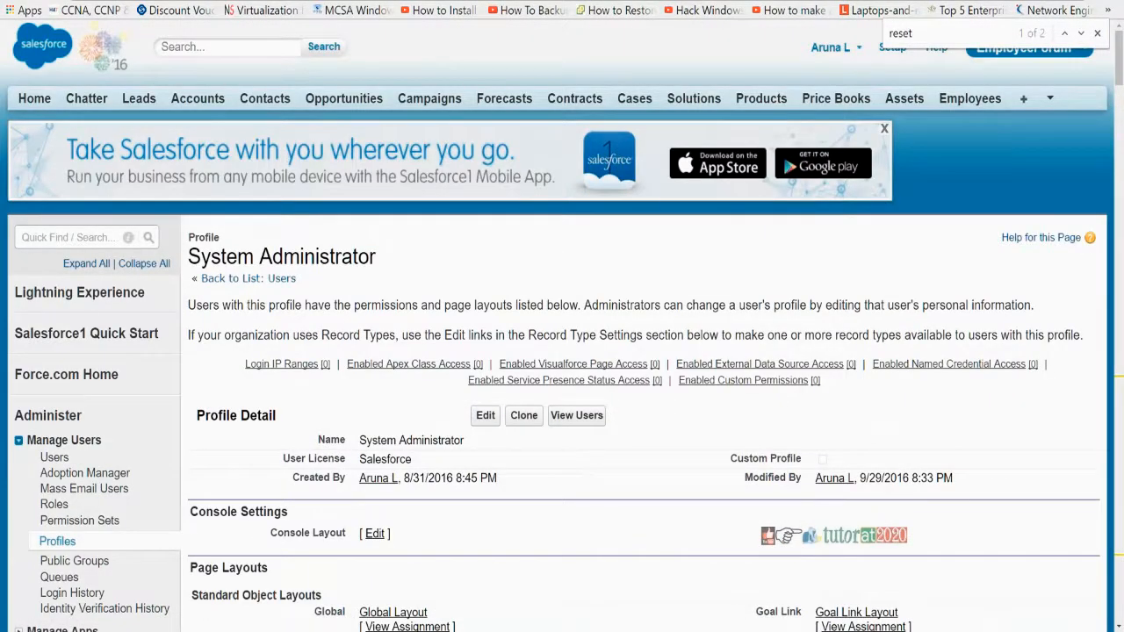
drag(472, 446, 360, 454)
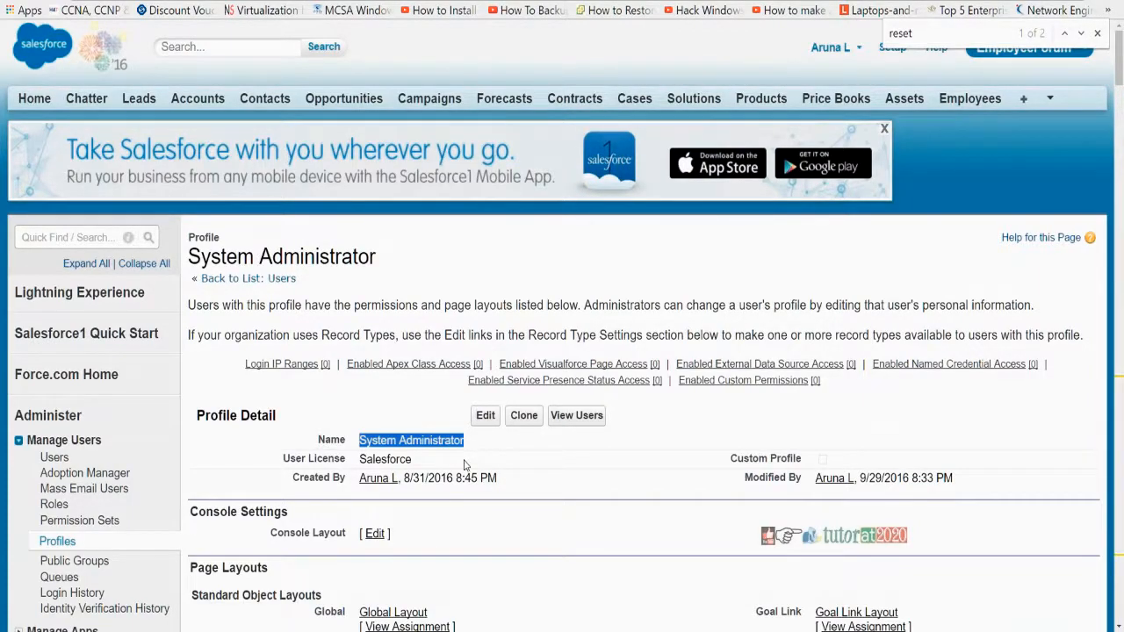
Step: Review the System Administrator profile's standard and custom object permissions and its tab settings
scroll(466, 466, down, 10)
scroll(520, 464, down, 15)
scroll(630, 226, up, 1)
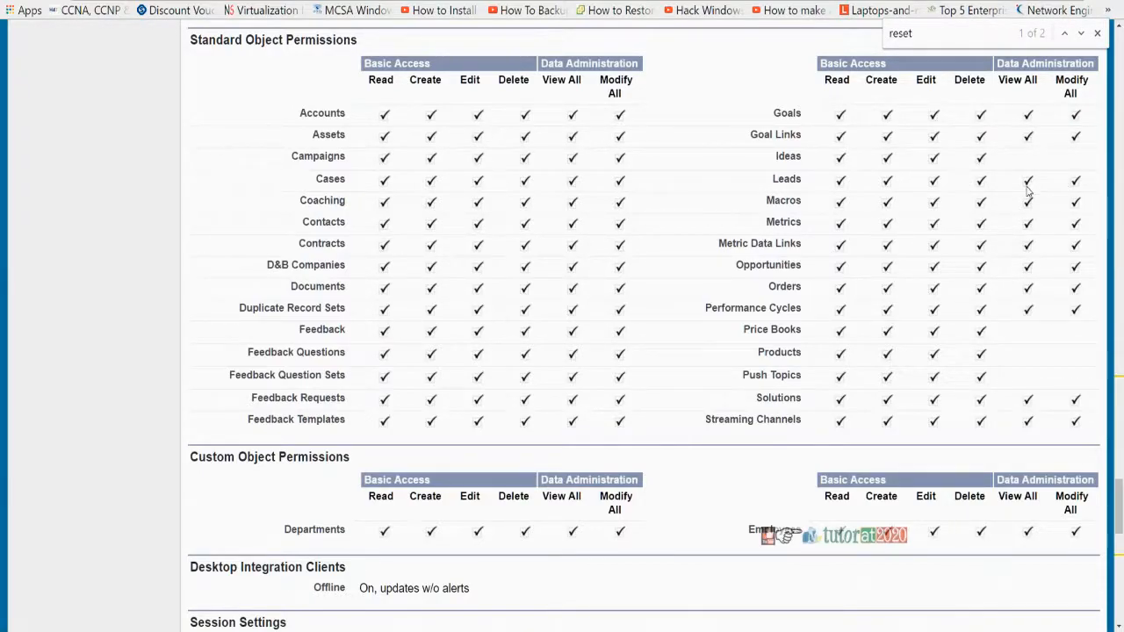
scroll(711, 381, up, 20)
scroll(700, 394, up, 20)
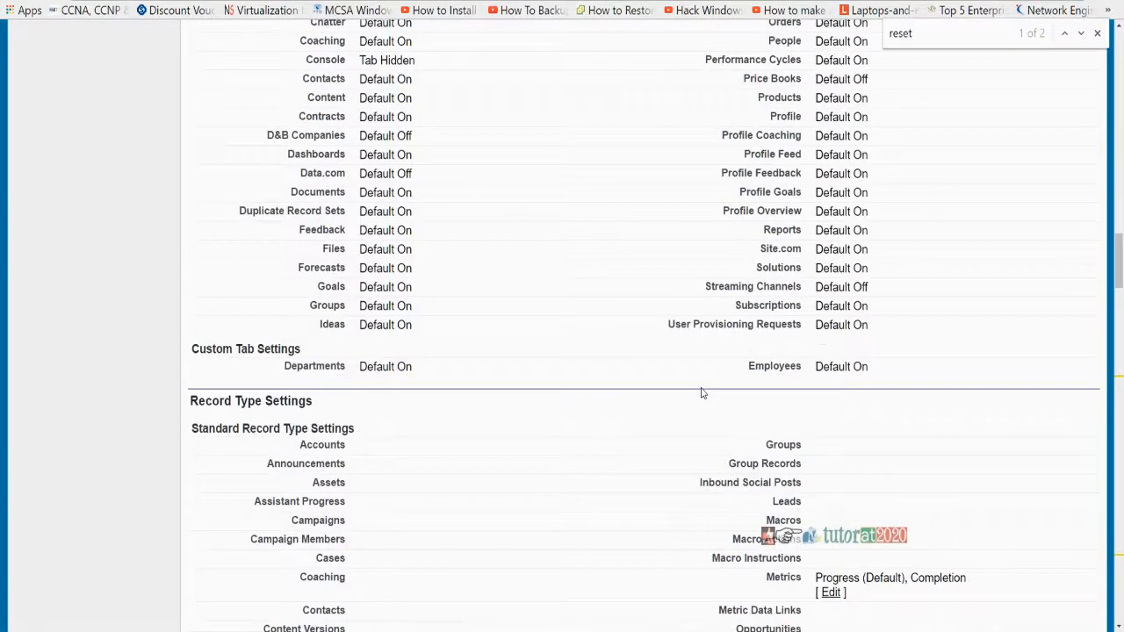
scroll(556, 312, up, 3)
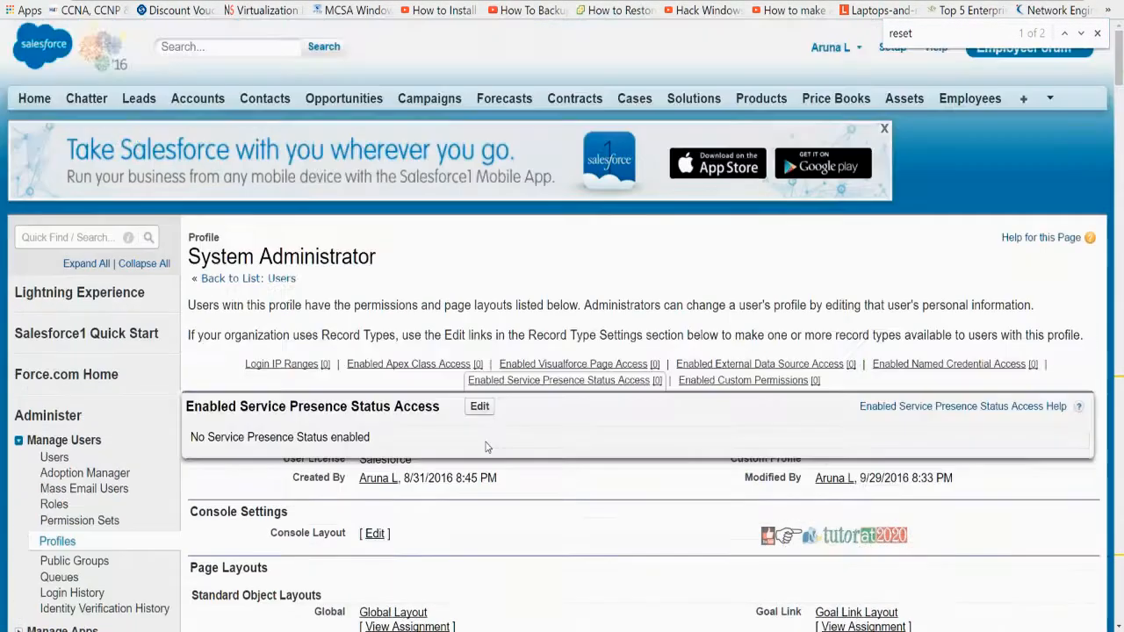
Step: Open the System Administrator profile for editing and look over its object permissions, session settings and password policies
click(486, 416)
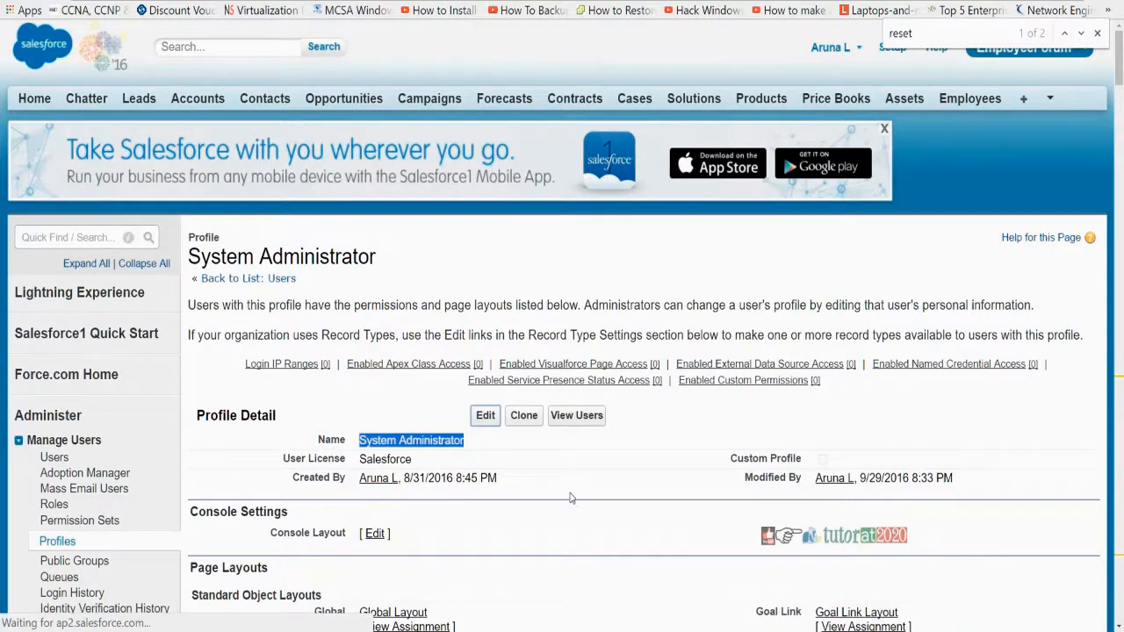
scroll(569, 489, down, 15)
scroll(570, 489, down, 4)
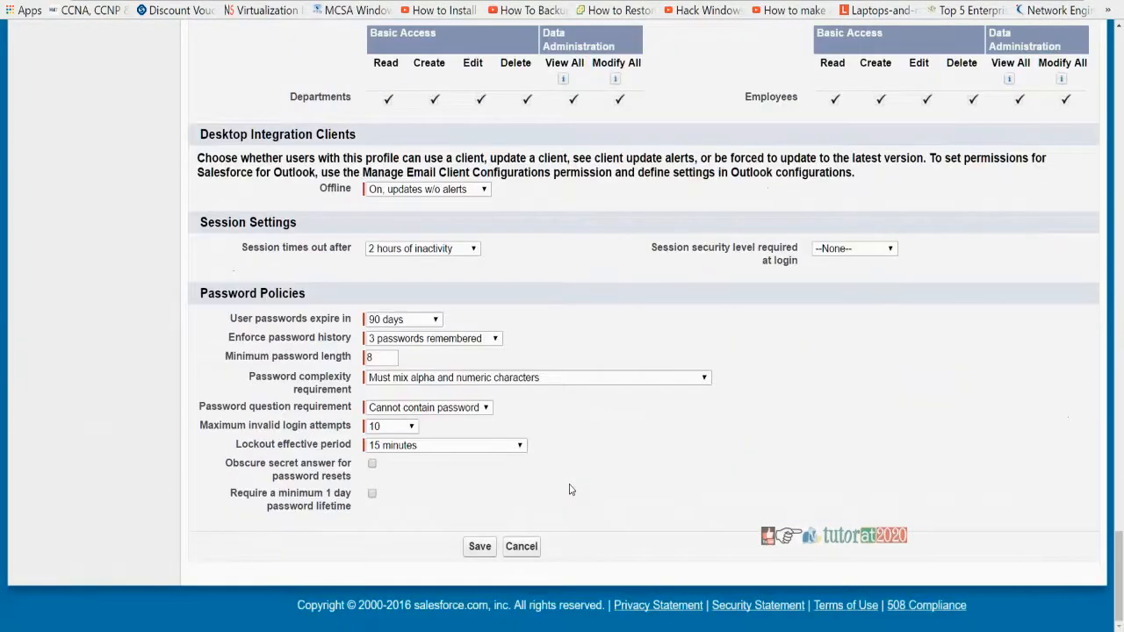
scroll(837, 389, up, 7)
scroll(831, 390, down, 3)
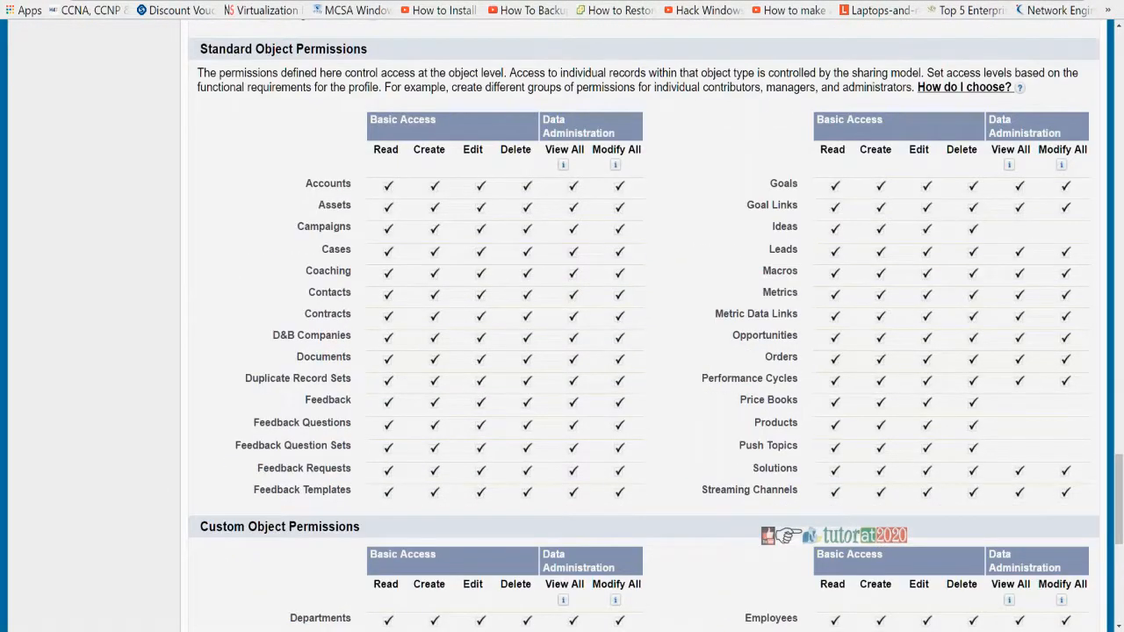
scroll(691, 442, up, 15)
scroll(539, 346, up, 3)
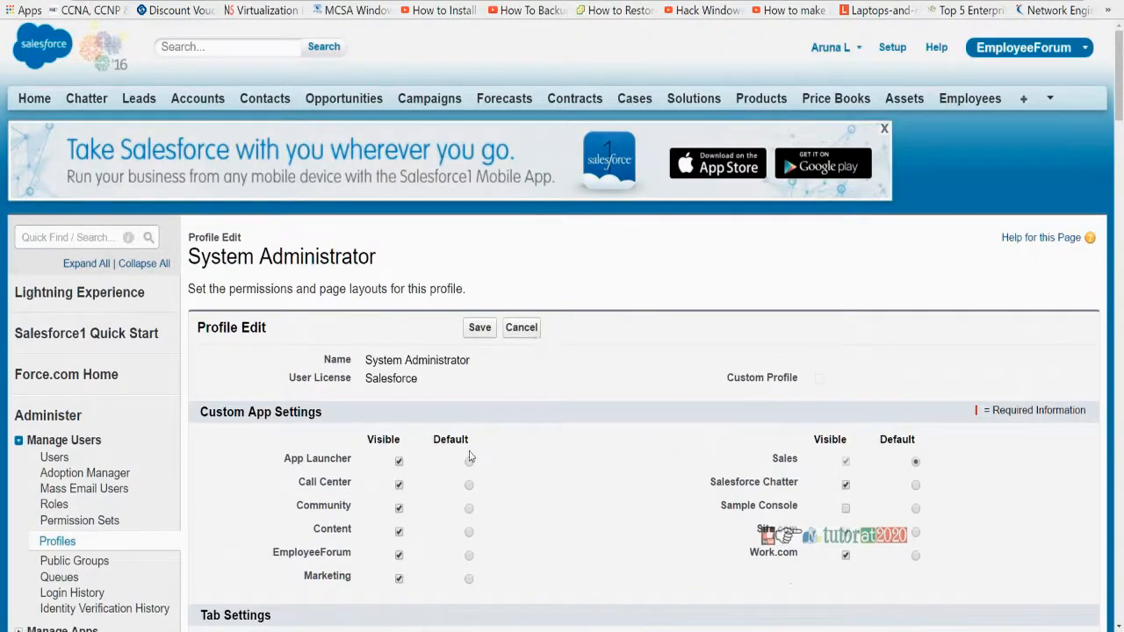
Step: Examine the System Administrator profile's tab settings, user permissions and standard object permissions, and leave editing without saving
scroll(430, 424, down, 15)
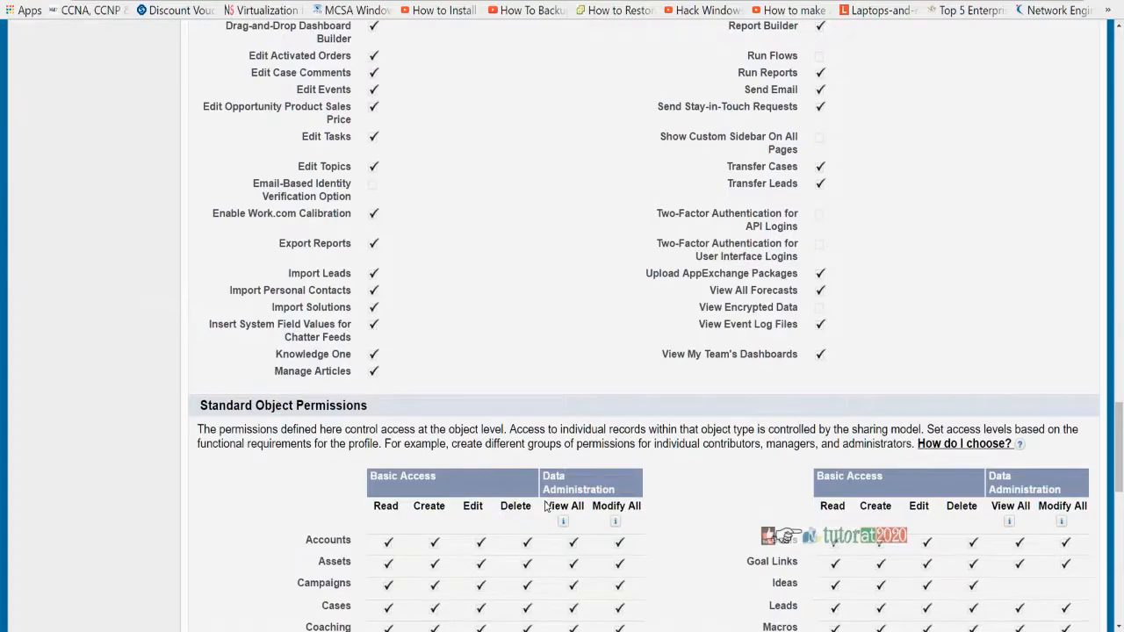
scroll(786, 378, down, 3)
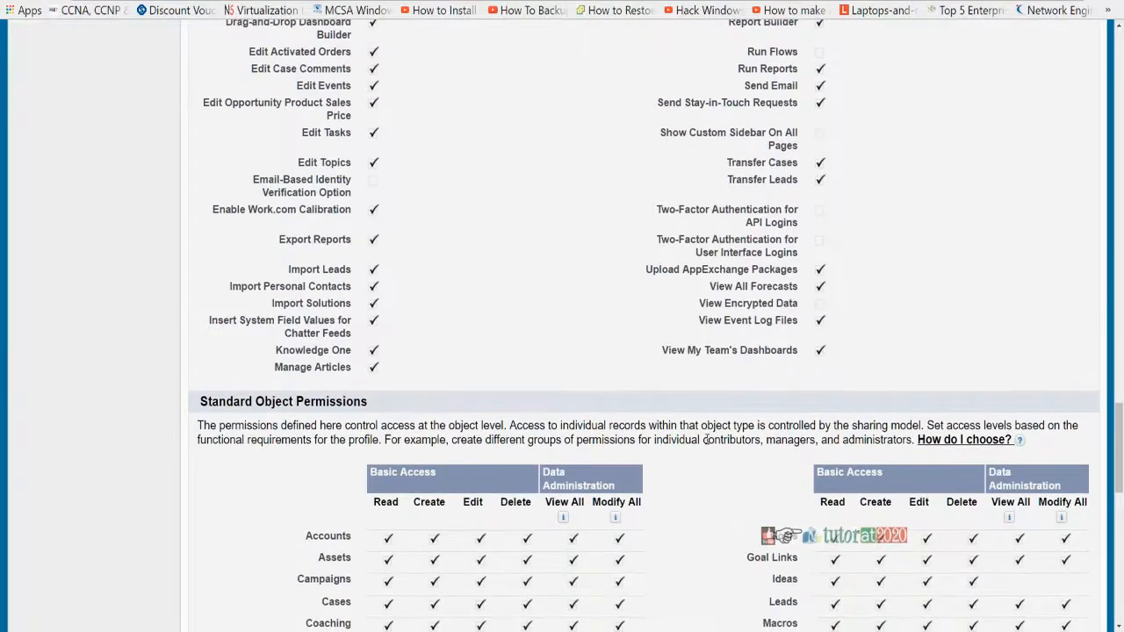
scroll(661, 449, up, 4)
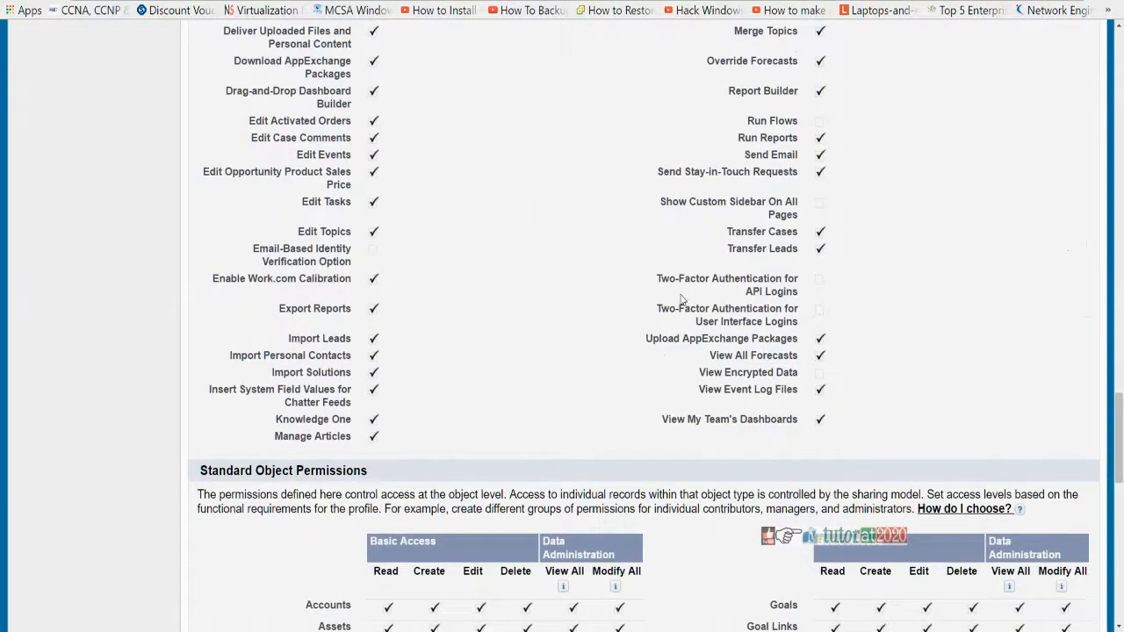
scroll(859, 362, up, 15)
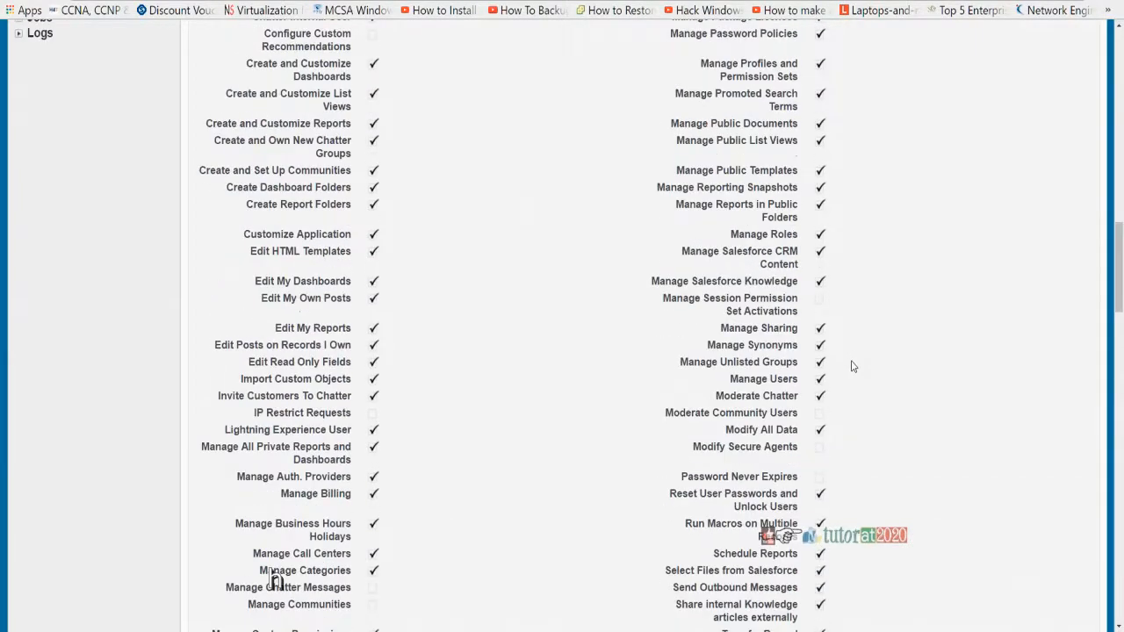
scroll(813, 261, up, 3)
scroll(815, 384, down, 14)
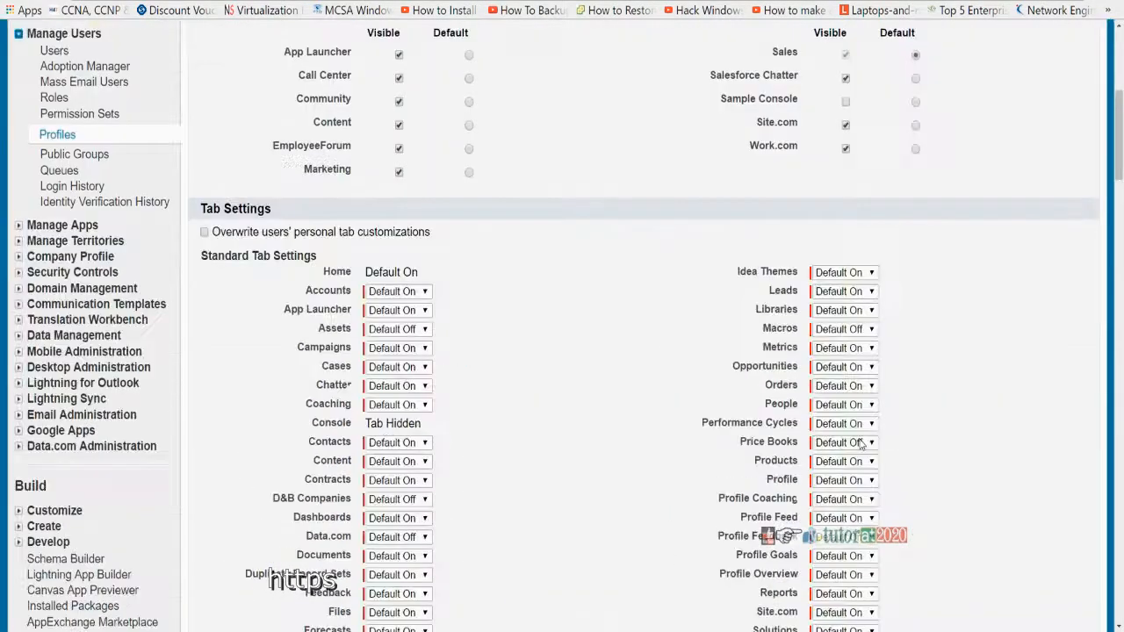
scroll(815, 384, down, 12)
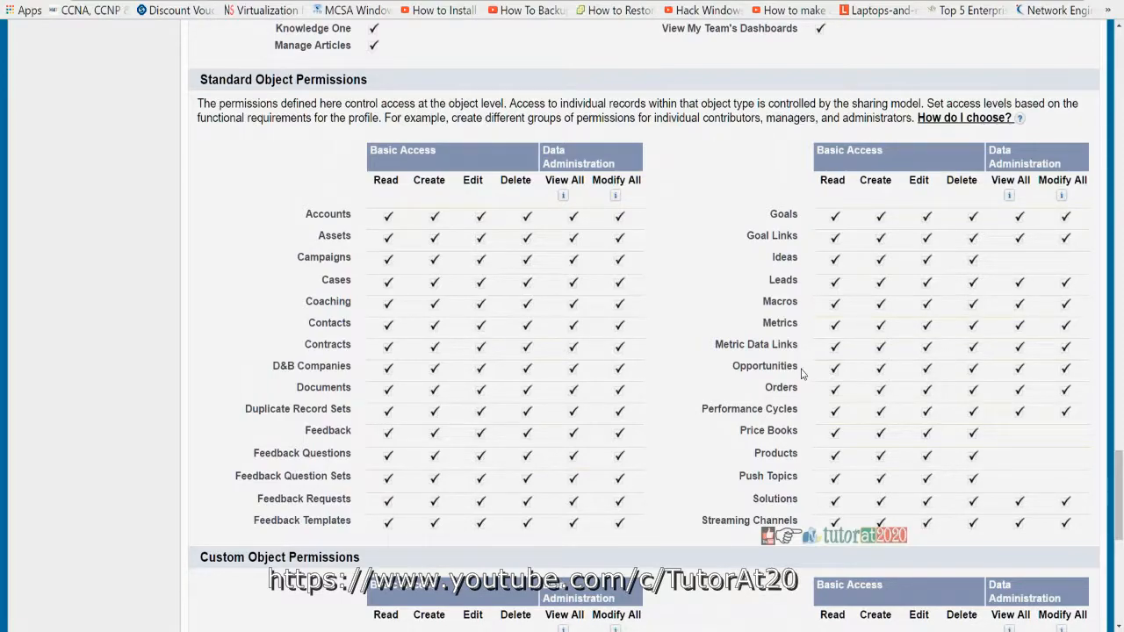
scroll(482, 455, up, 20)
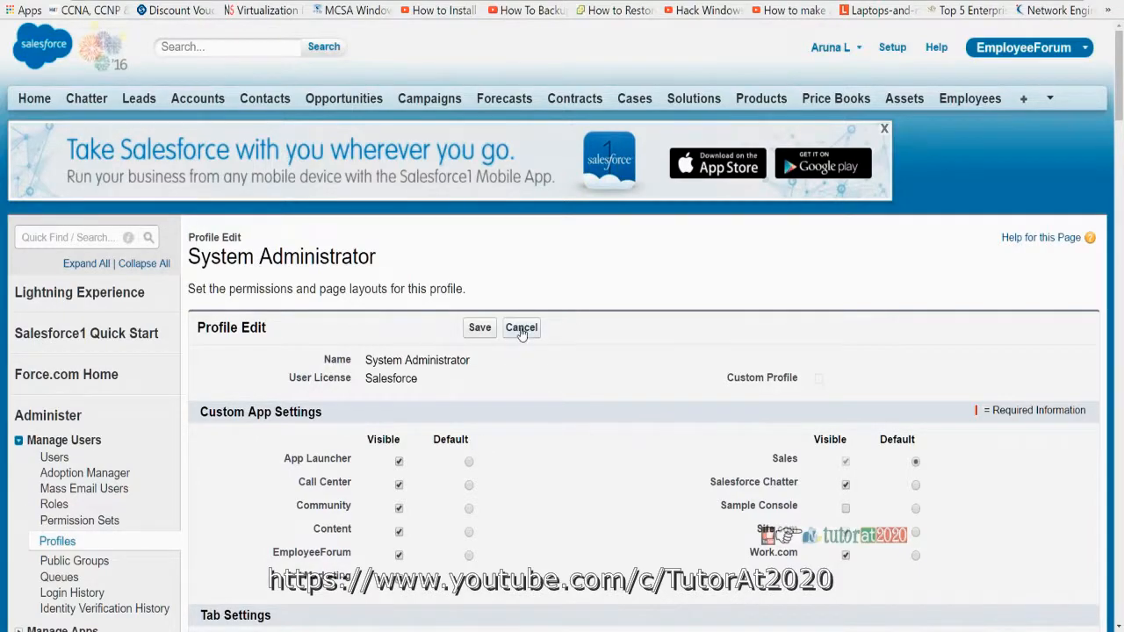
click(519, 330)
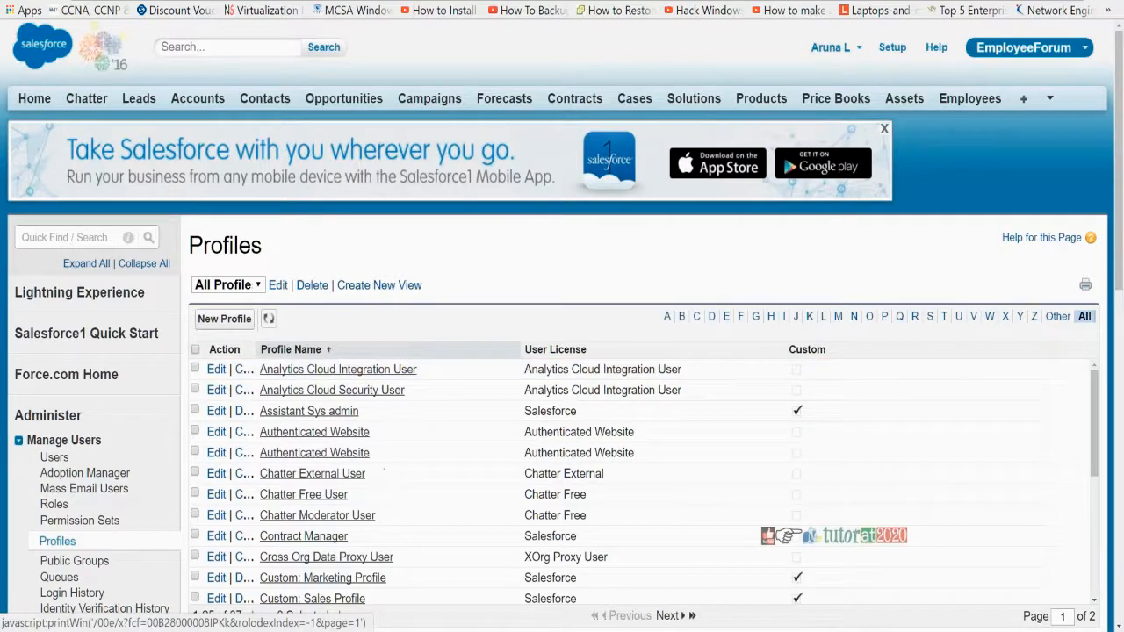
Step: Find the custom profiles in the profiles list and open Custom: Marketing Profile in a new browser tab for editing
scroll(1121, 252, down, 3)
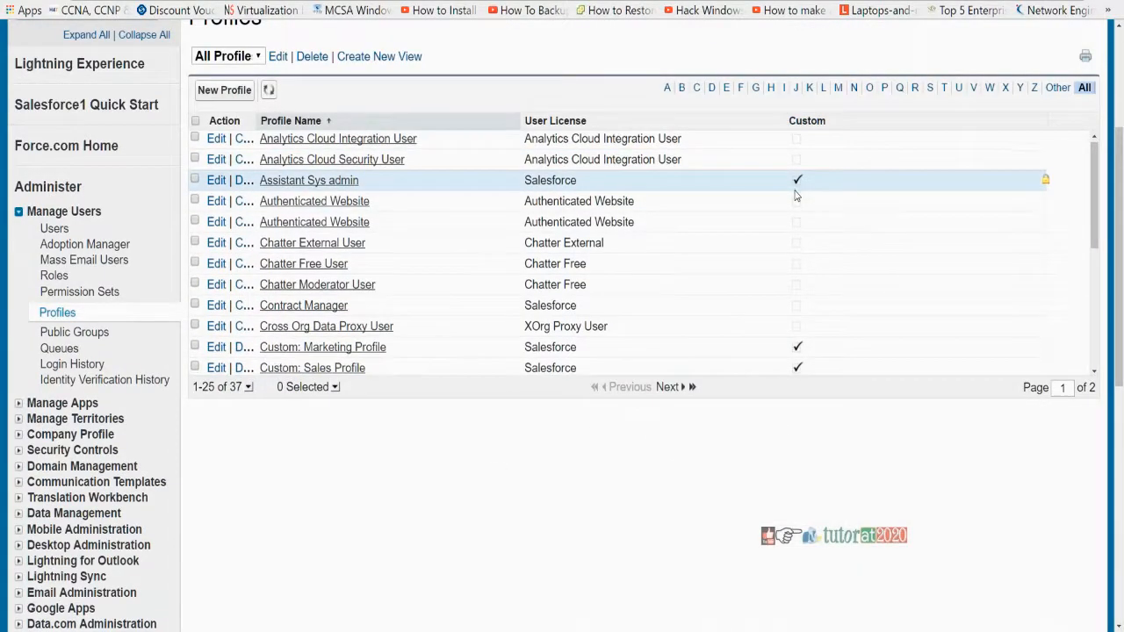
scroll(795, 195, down, 3)
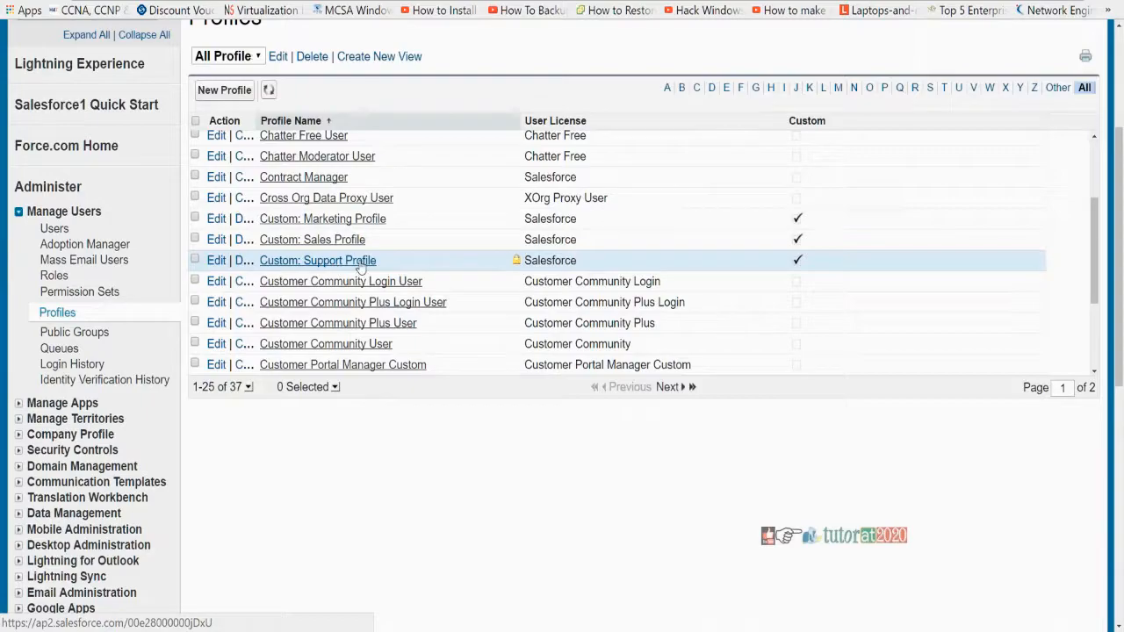
right_click(319, 222)
click(352, 247)
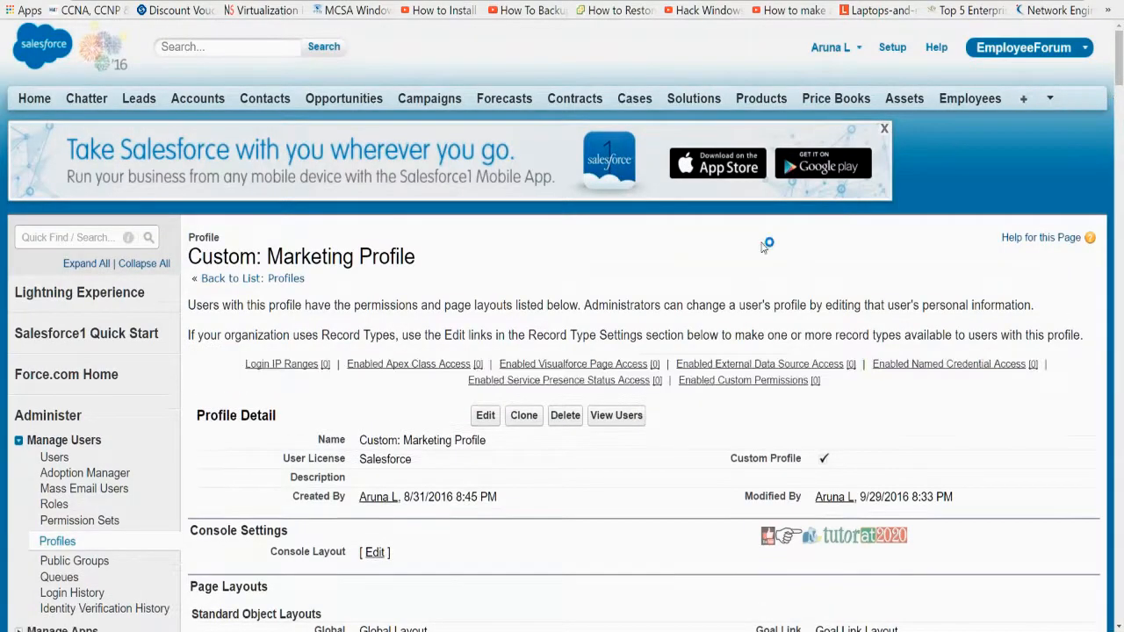
click(486, 415)
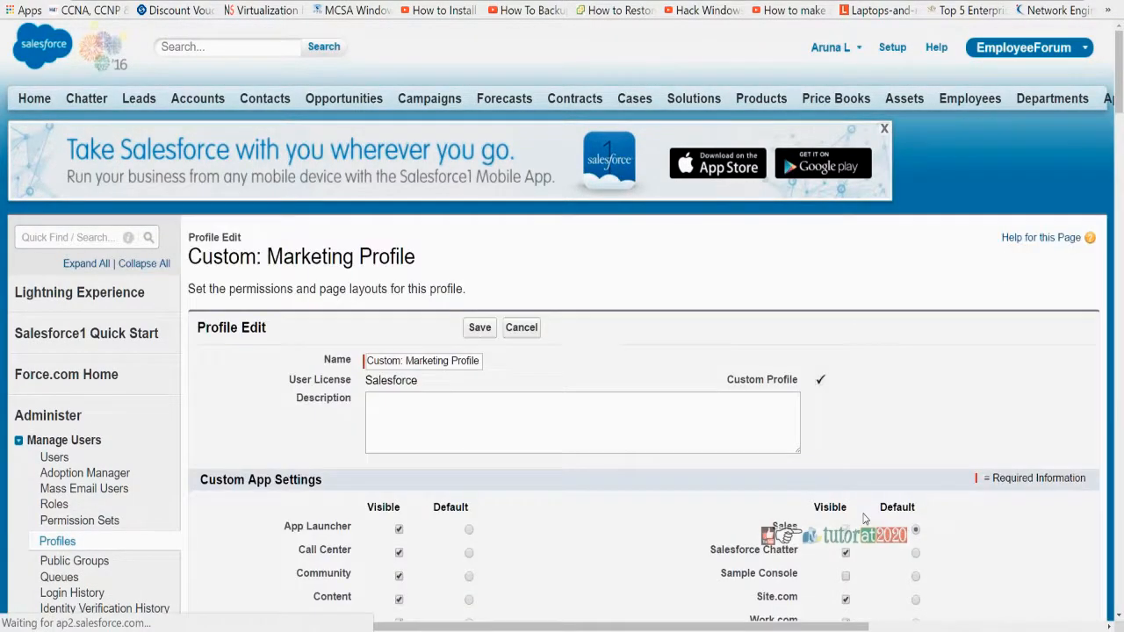
Step: Try the default app choice for Call Center and EmployeeForum and toggle Call Center's visibility in Custom App Settings
scroll(492, 169, down, 5)
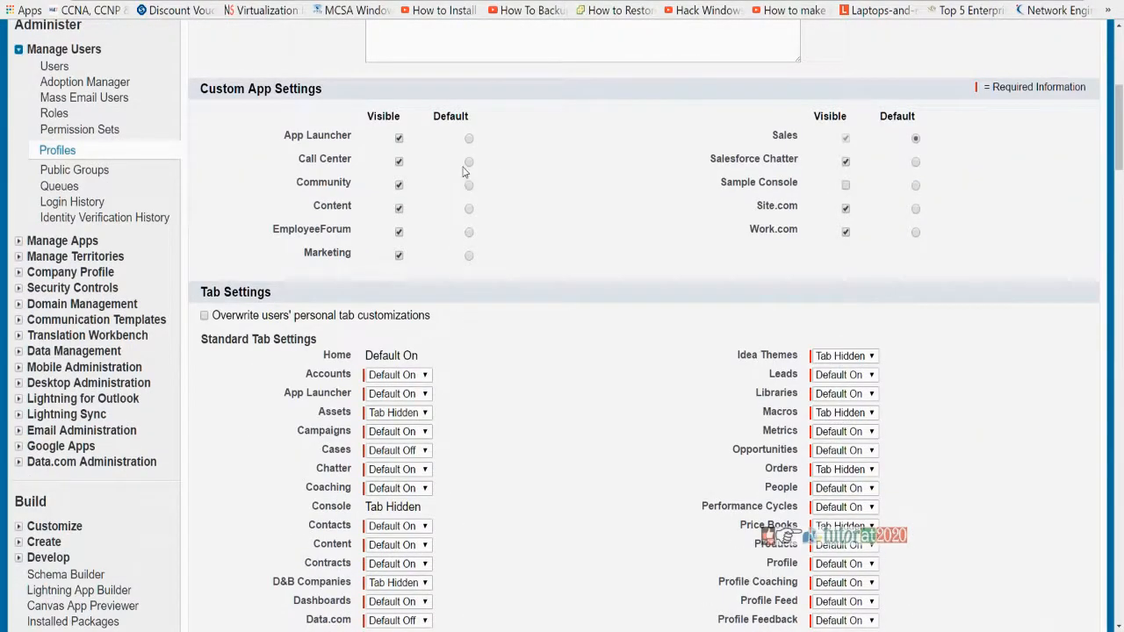
click(468, 161)
click(468, 231)
click(399, 161)
Step: Review the Marketing profile's administrative permissions, custom object permissions, session settings and password policies
scroll(699, 347, down, 15)
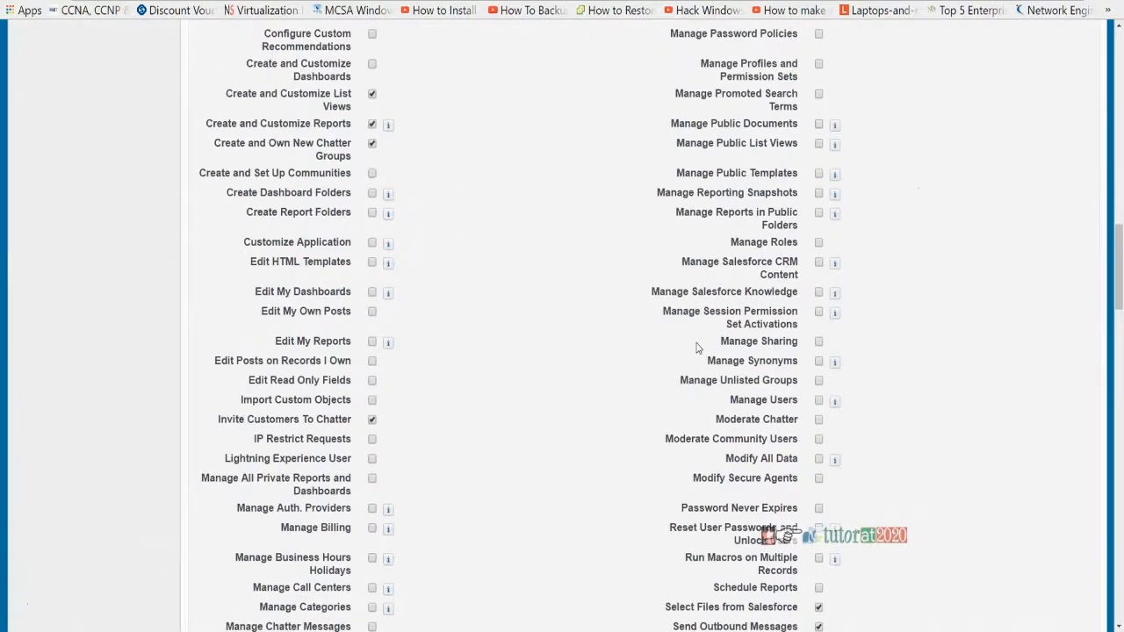
scroll(697, 347, down, 5)
scroll(694, 321, down, 4)
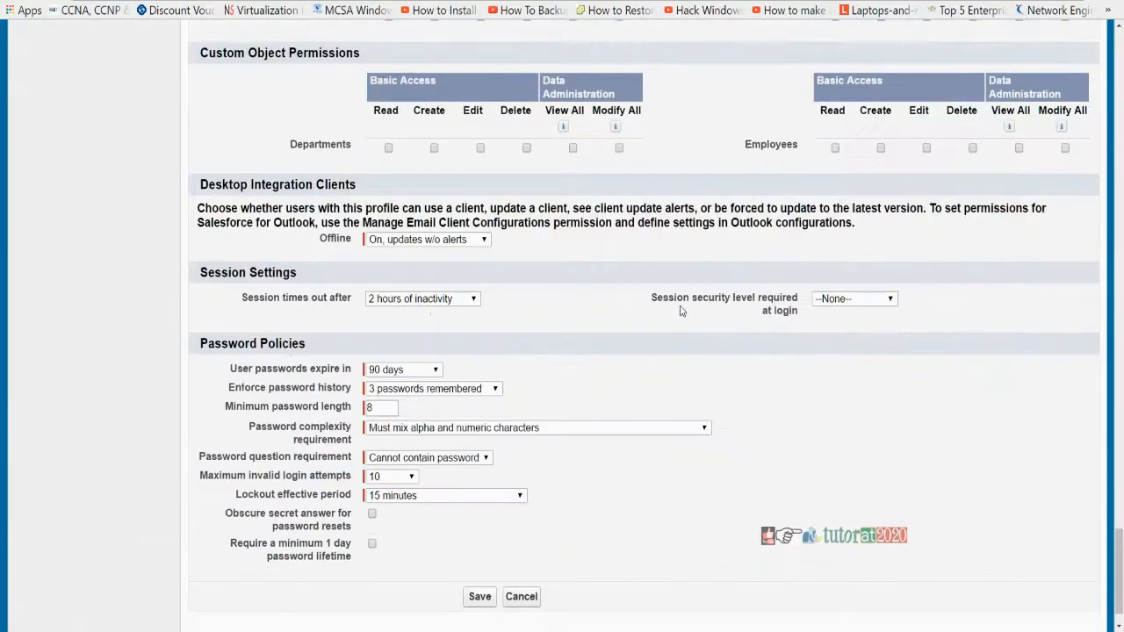
scroll(686, 312, up, 10)
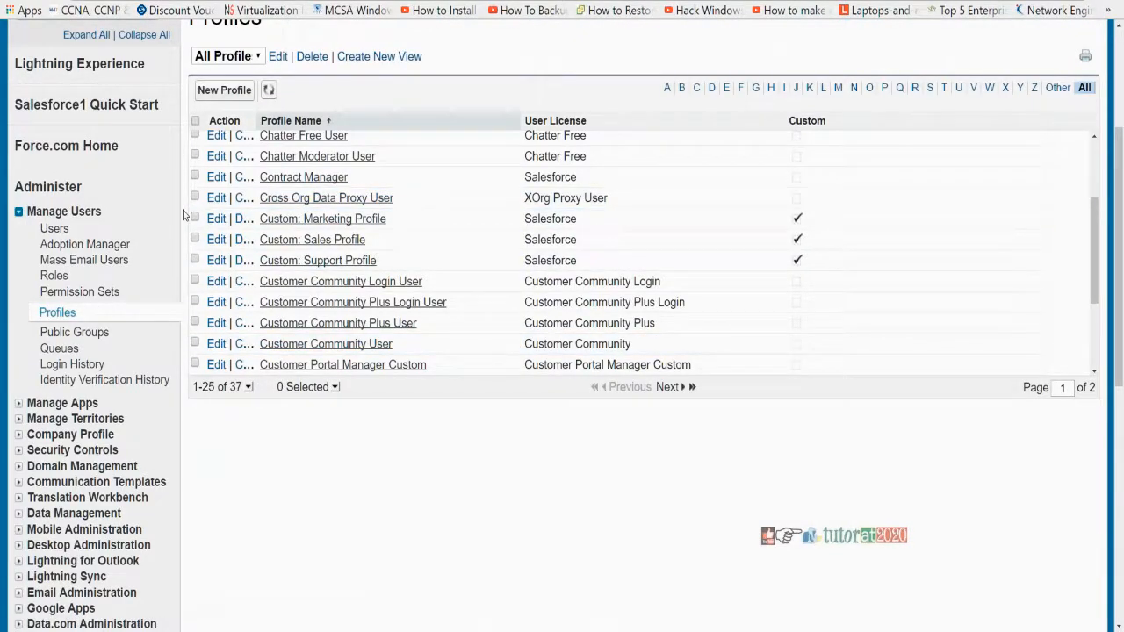
Step: Open the Contract Manager profile's edit page and review its app settings, administrative and general user permissions
click(303, 177)
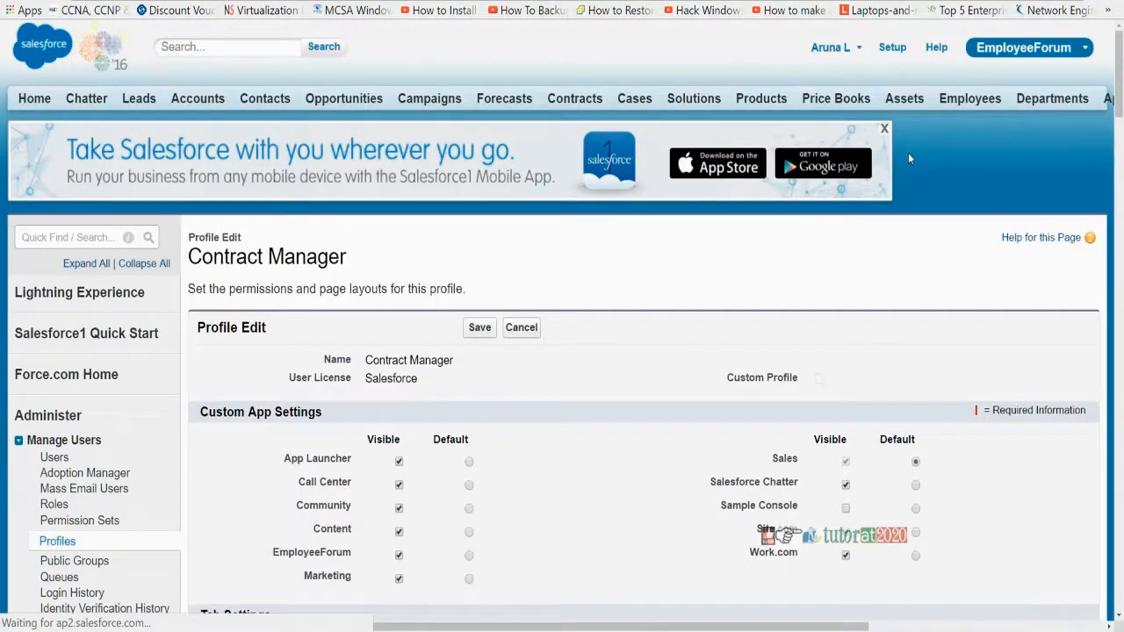
scroll(908, 152, down, 6)
scroll(908, 157, down, 15)
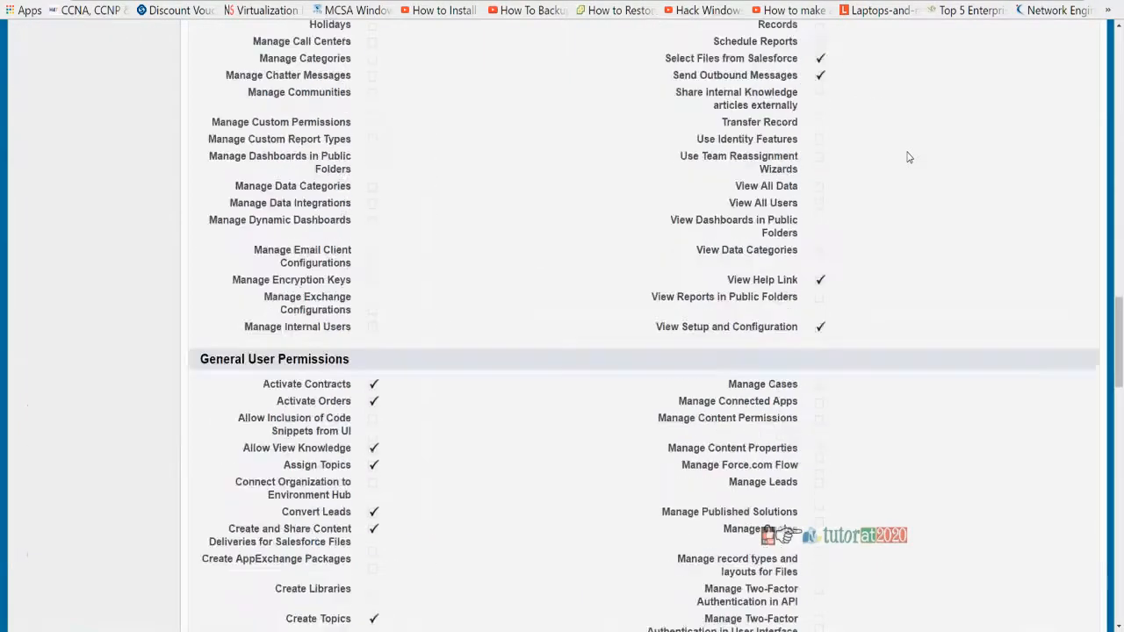
scroll(804, 246, up, 20)
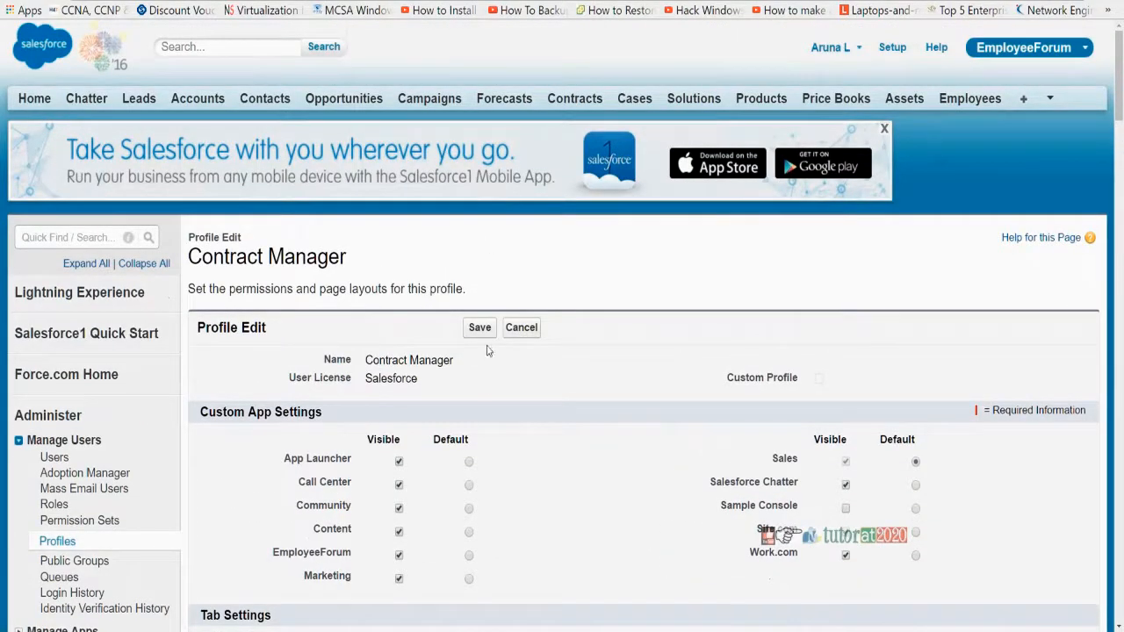
scroll(545, 400, down, 20)
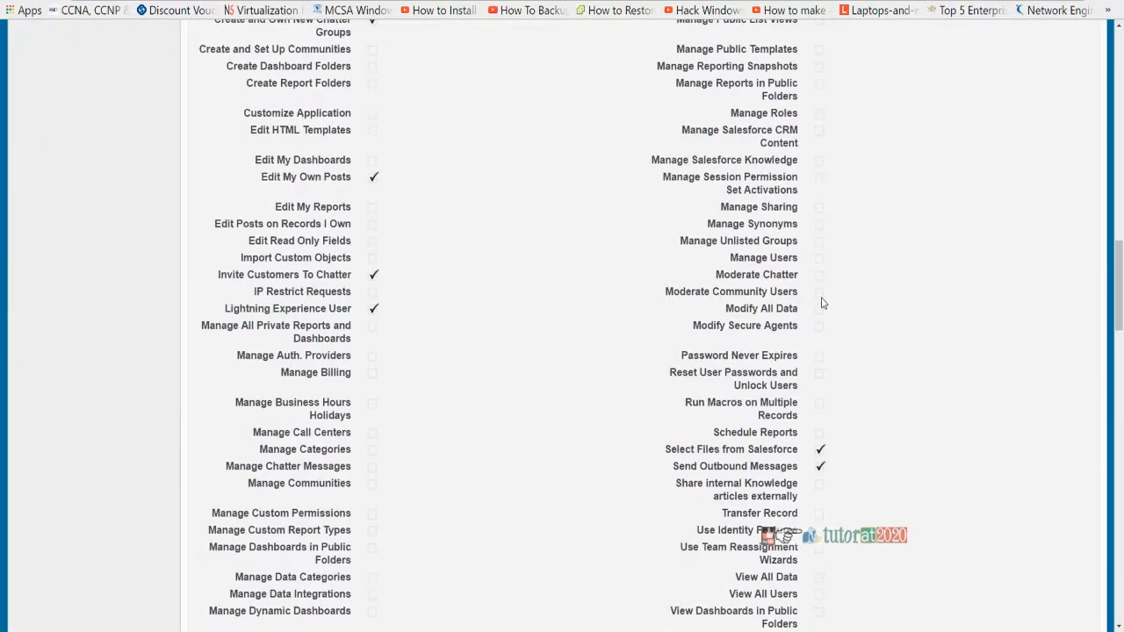
Step: Review the Contract Manager profile's remaining user permissions, standard object permissions, session settings and password policies
scroll(816, 279, down, 11)
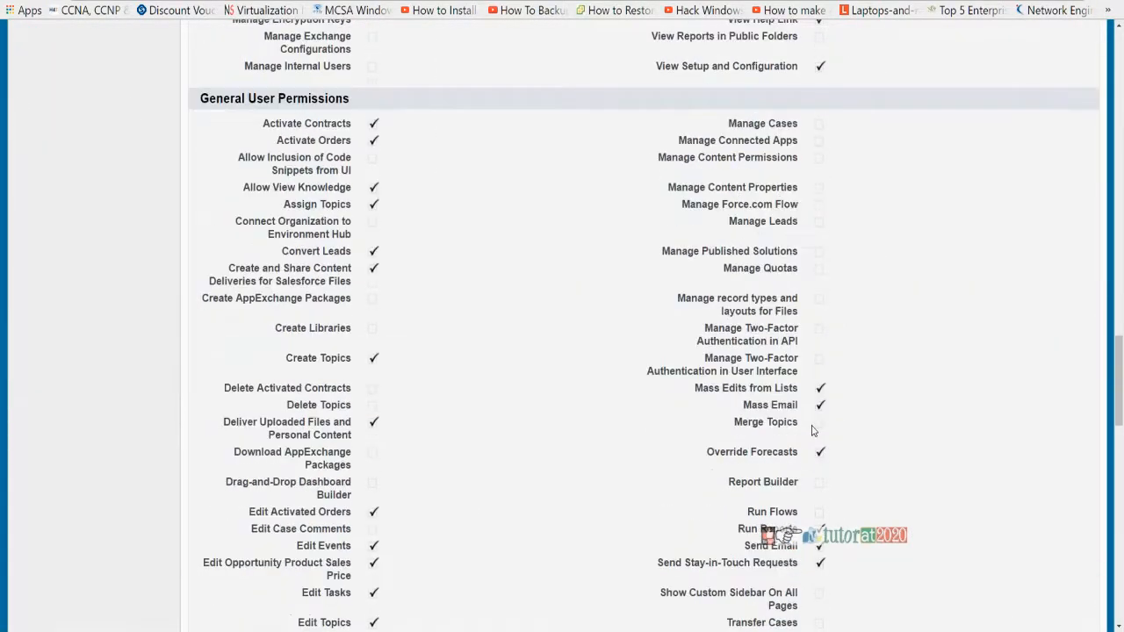
scroll(806, 419, down, 6)
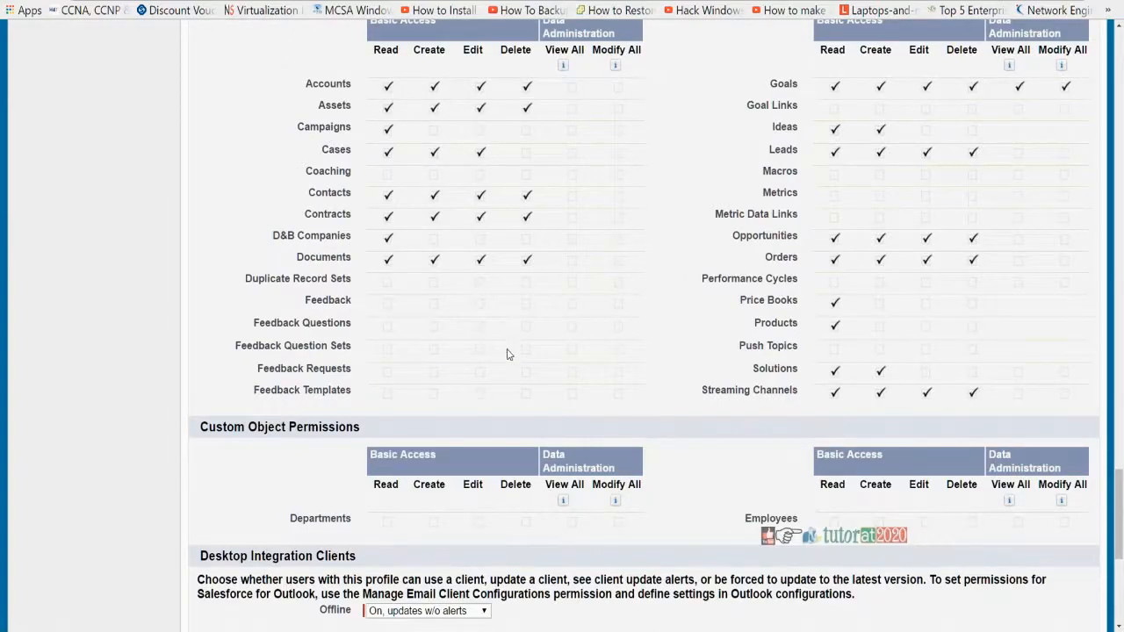
scroll(507, 354, down, 5)
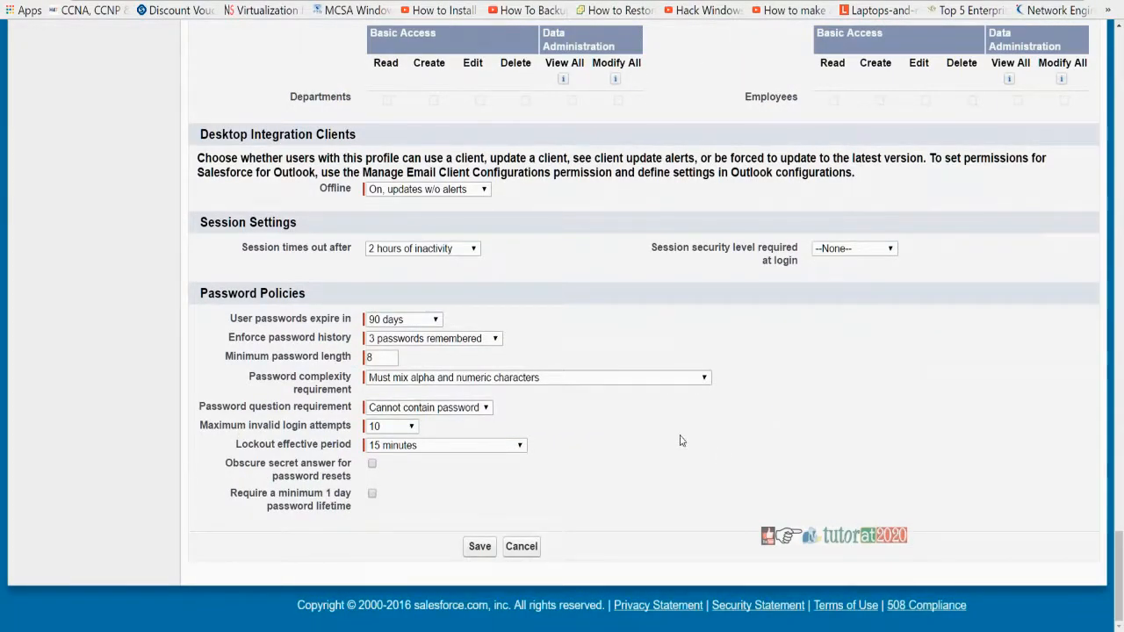
drag(355, 256, 356, 510)
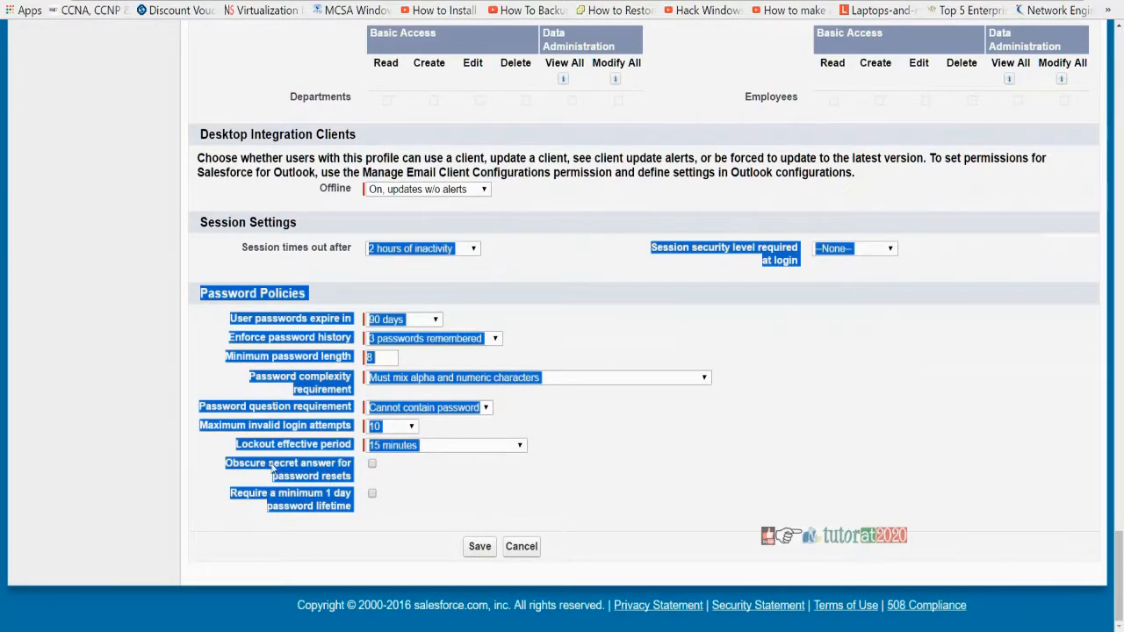
Step: Review the Contract Manager profile's custom app settings and its standard and custom tab settings
scroll(269, 477, up, 15)
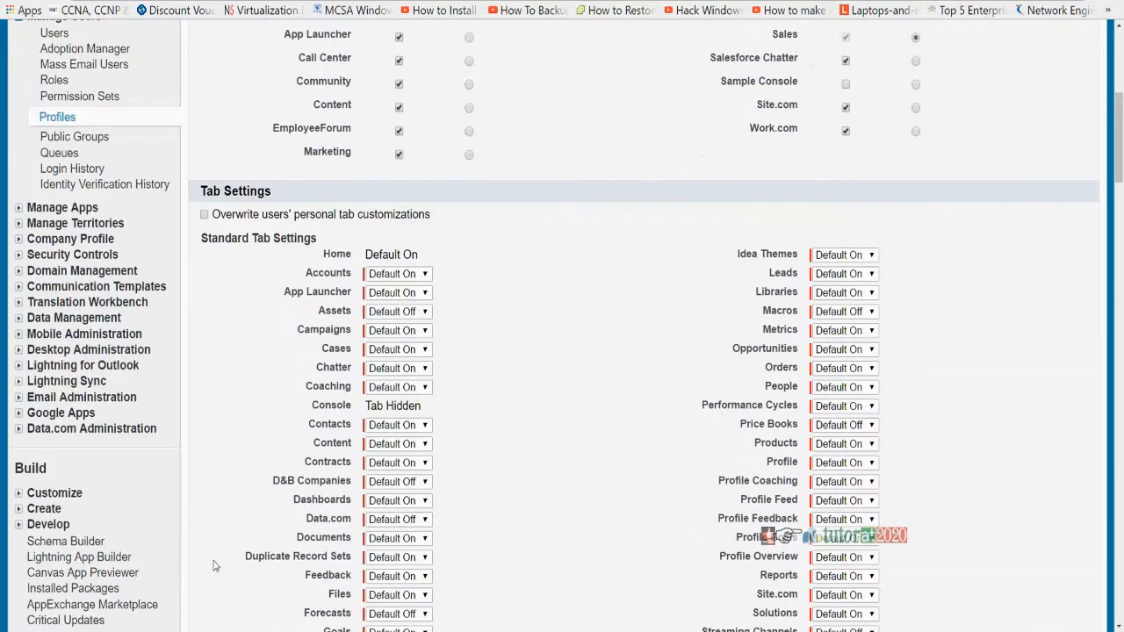
scroll(213, 566, up, 1)
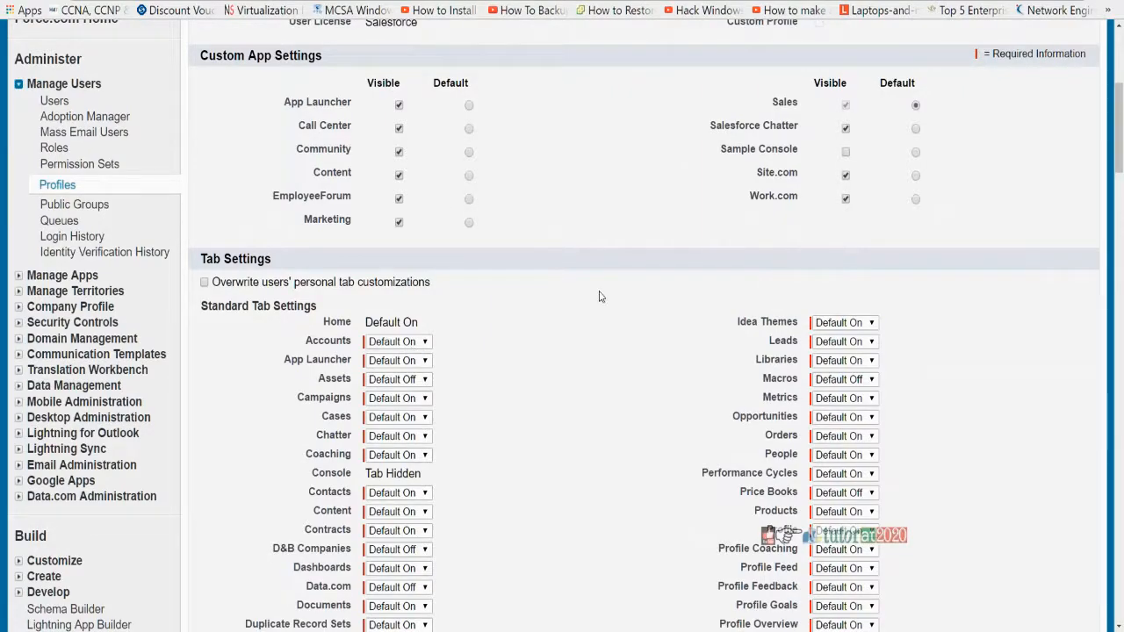
scroll(597, 293, up, 5)
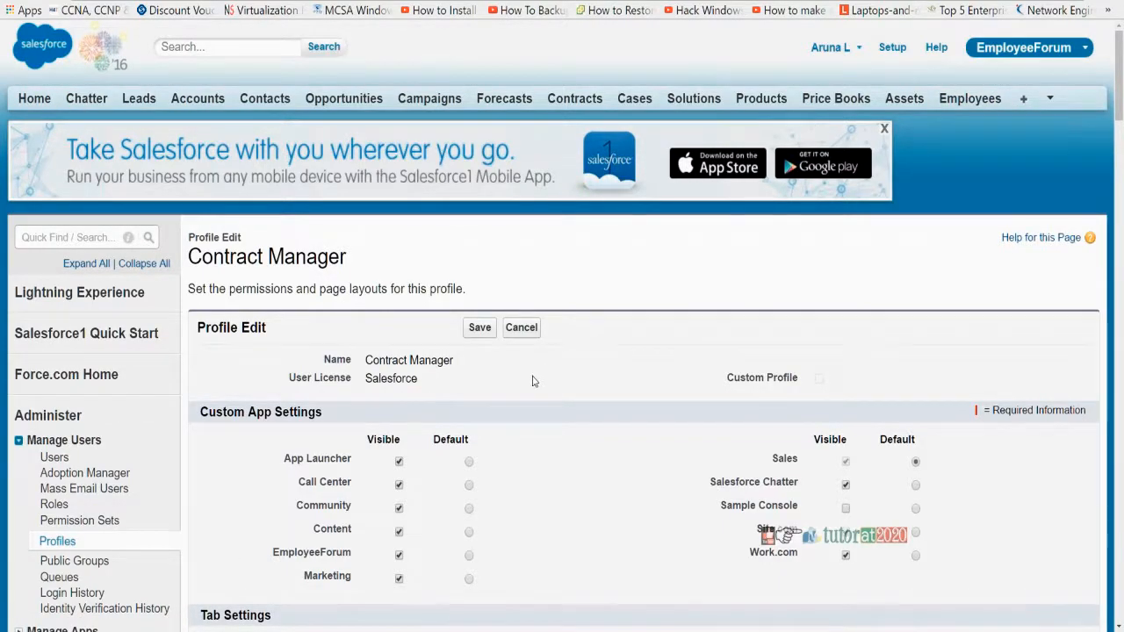
scroll(533, 381, down, 7)
scroll(587, 373, up, 7)
scroll(515, 434, down, 7)
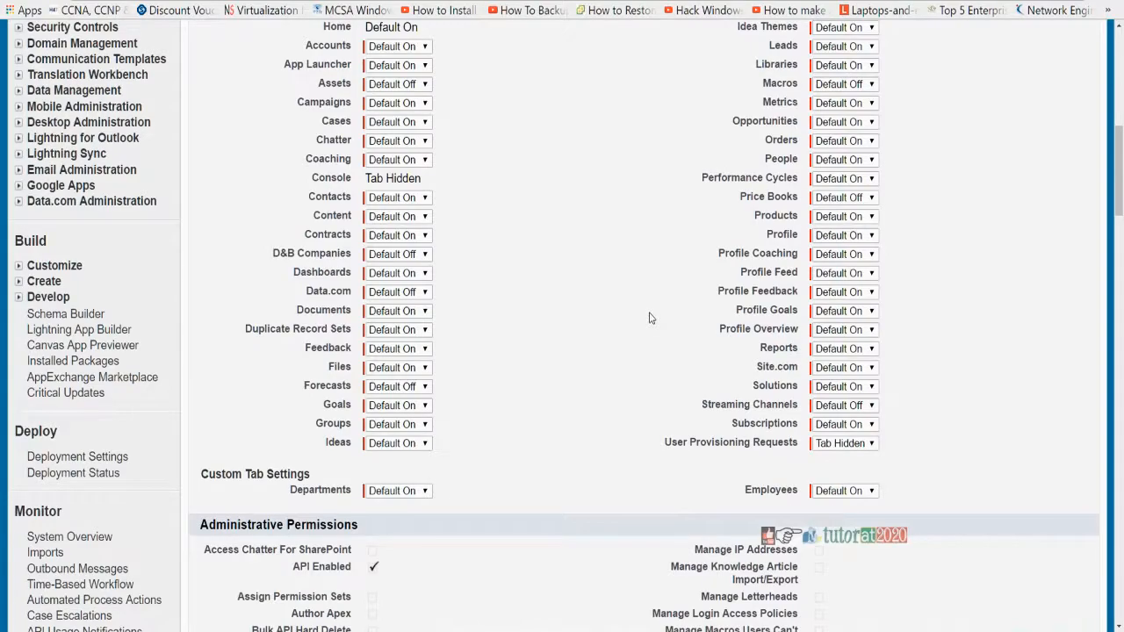
scroll(566, 323, up, 7)
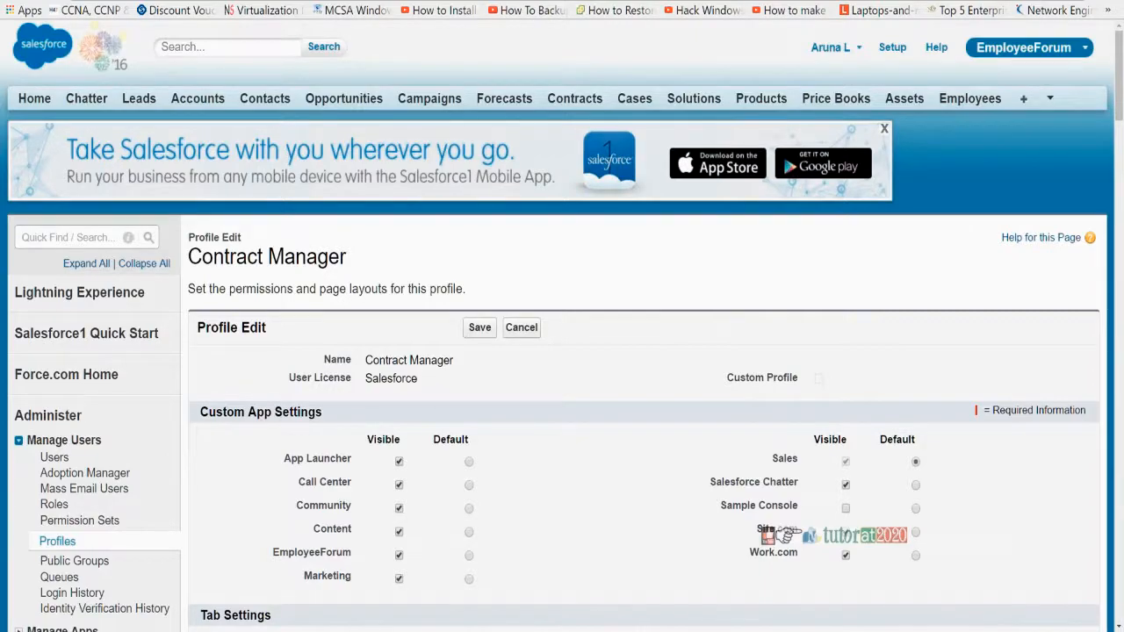
Step: Examine Contract Manager's standard object permissions and its custom object access to Departments and Employees, and leave the profile's edit page without saving
scroll(632, 396, down, 20)
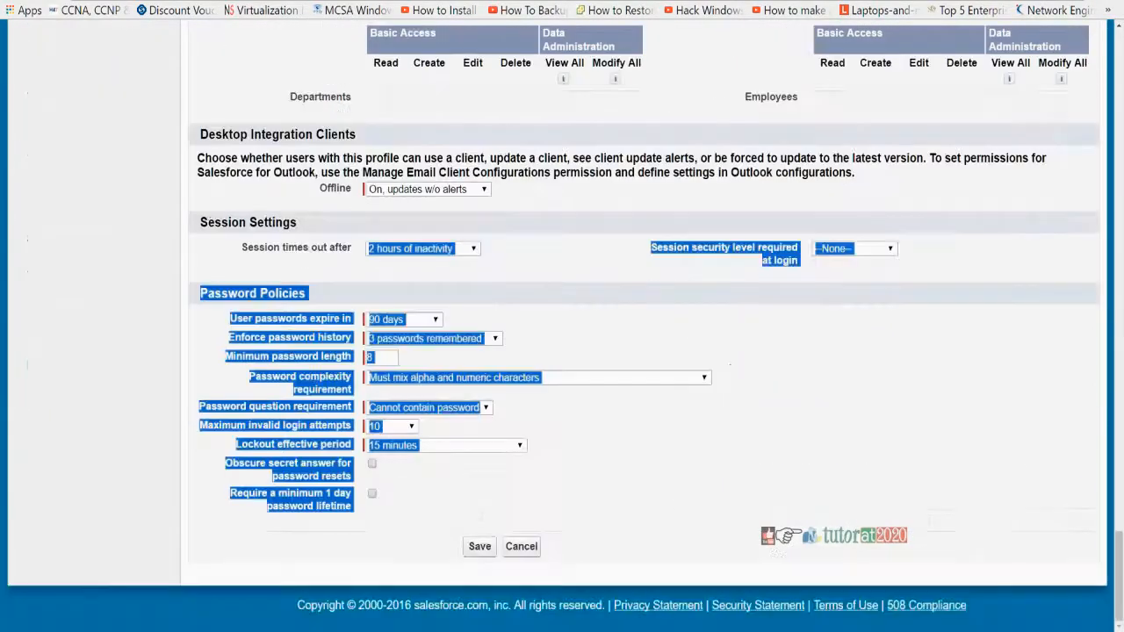
scroll(644, 374, up, 8)
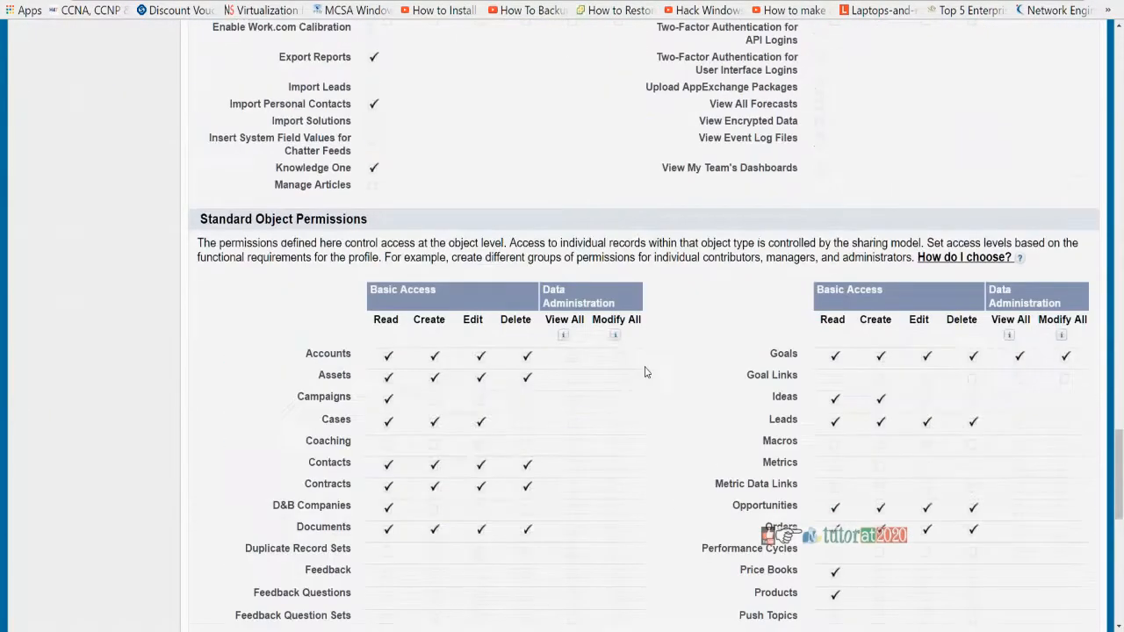
scroll(645, 374, down, 4)
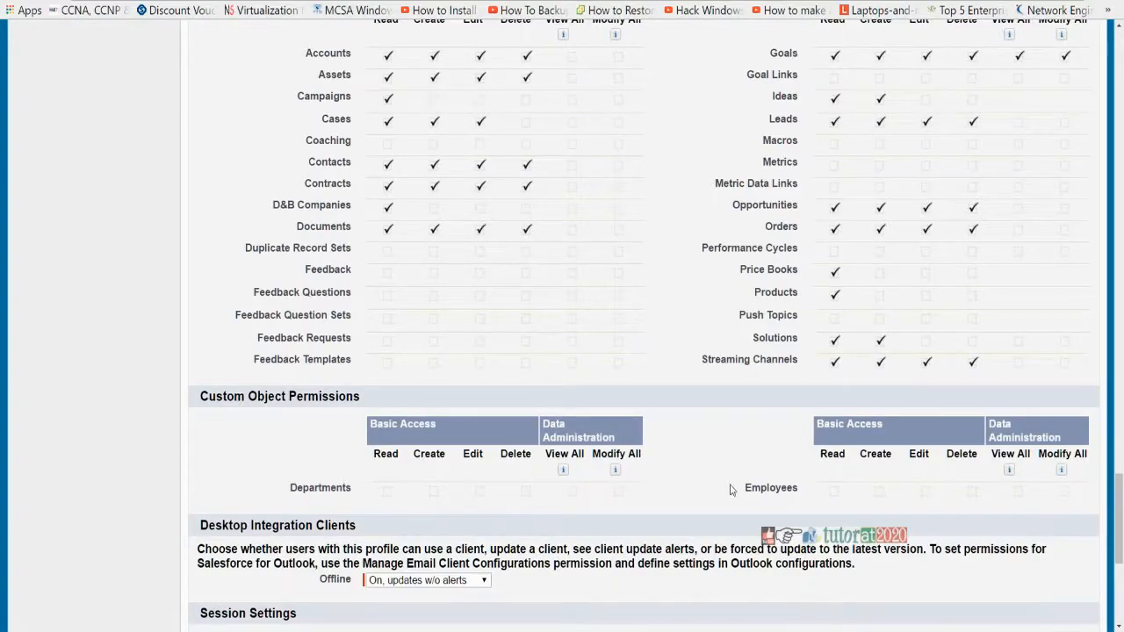
scroll(686, 434, down, 2)
drag(369, 361, 288, 358)
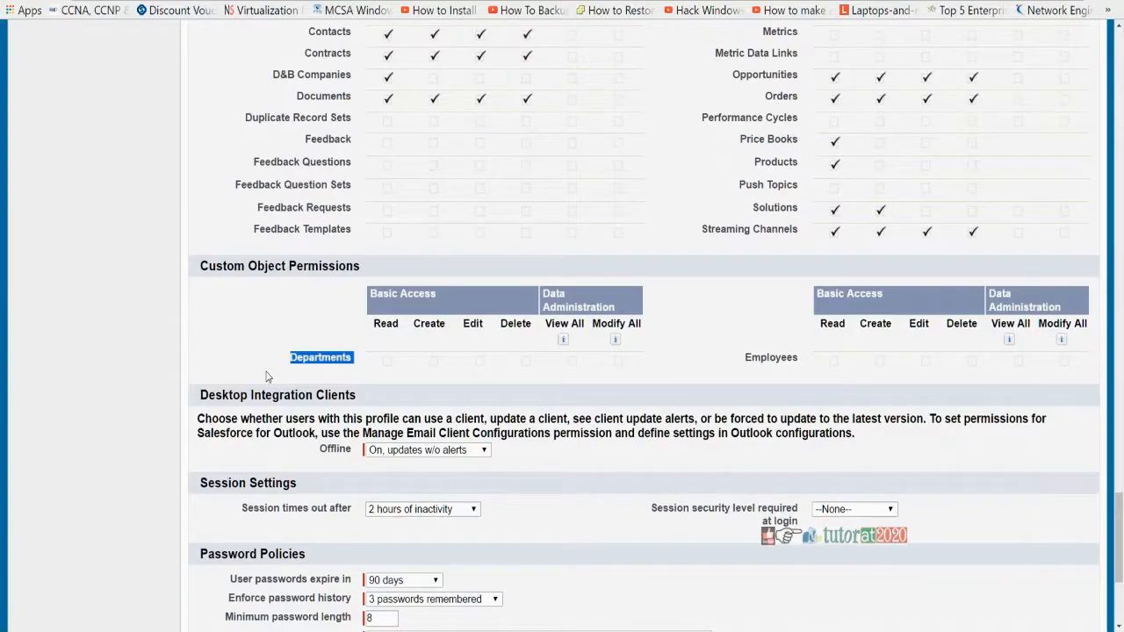
drag(268, 377, 392, 383)
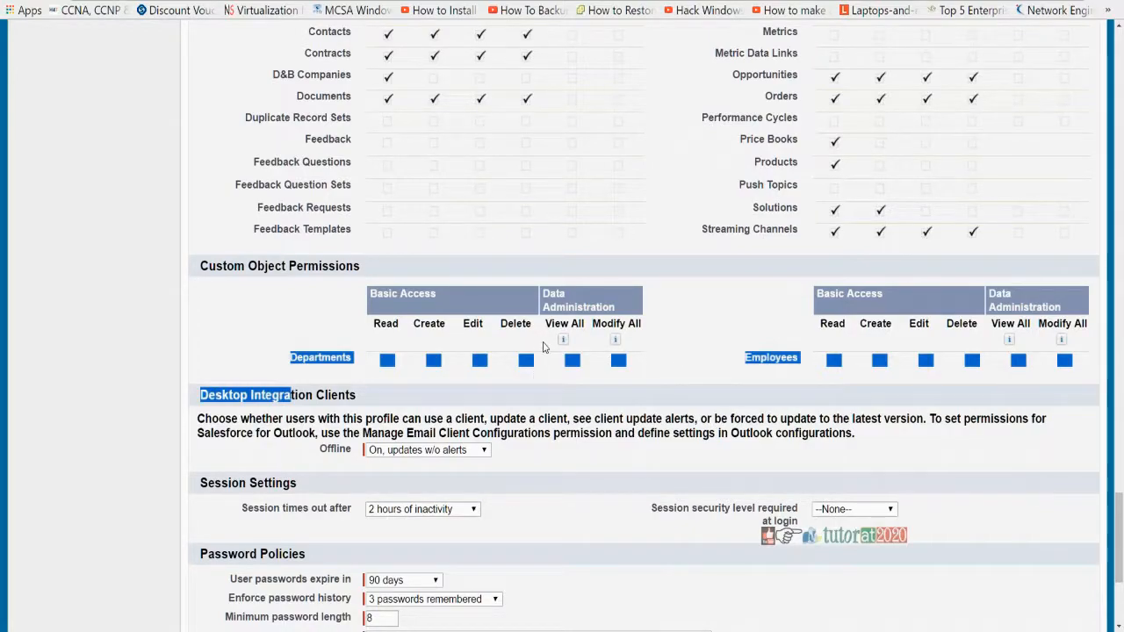
scroll(543, 347, up, 15)
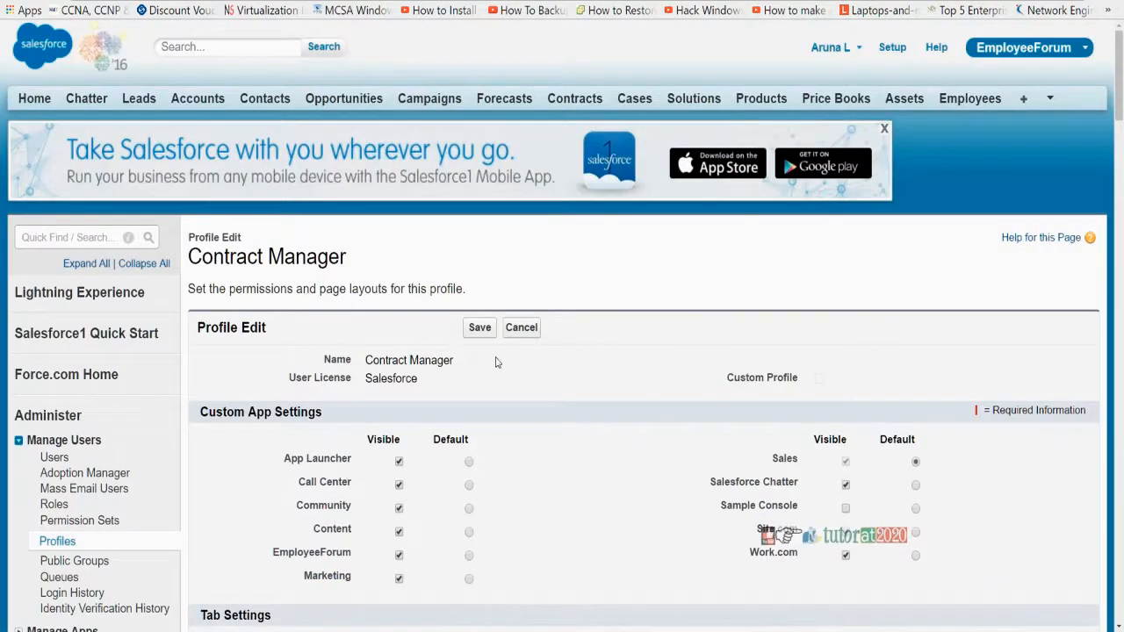
click(520, 329)
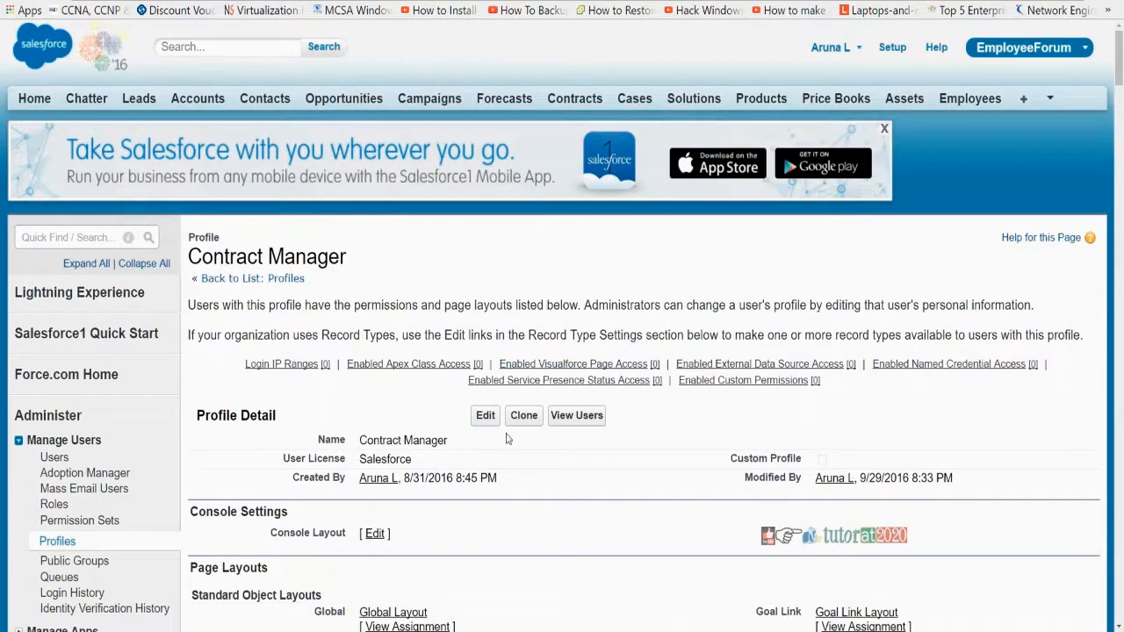
click(524, 415)
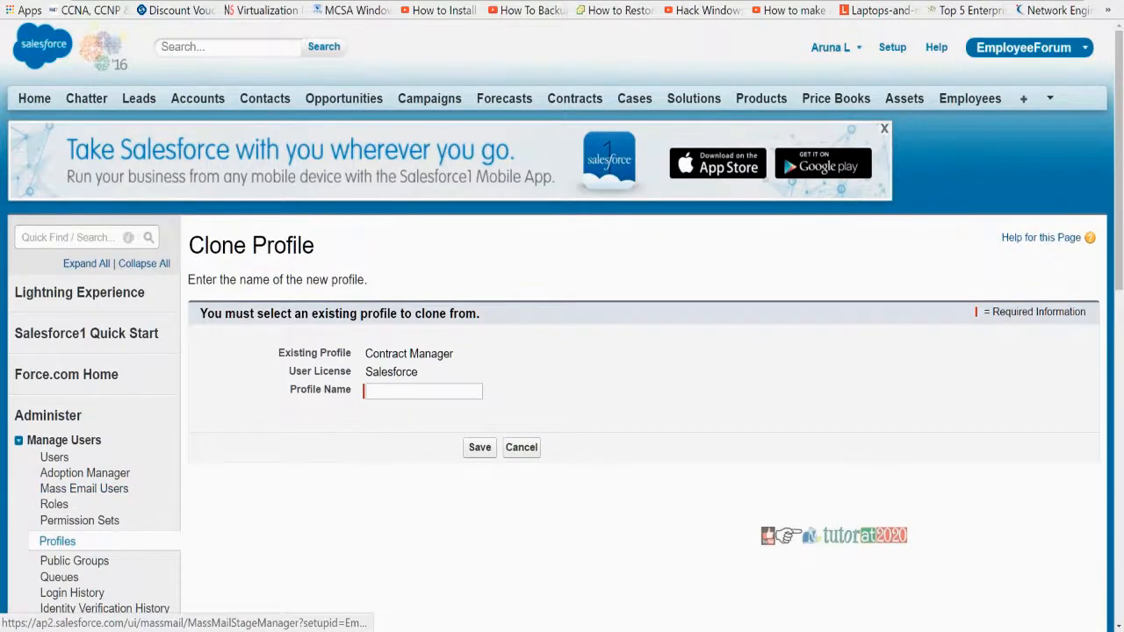
scroll(376, 303, down, 1)
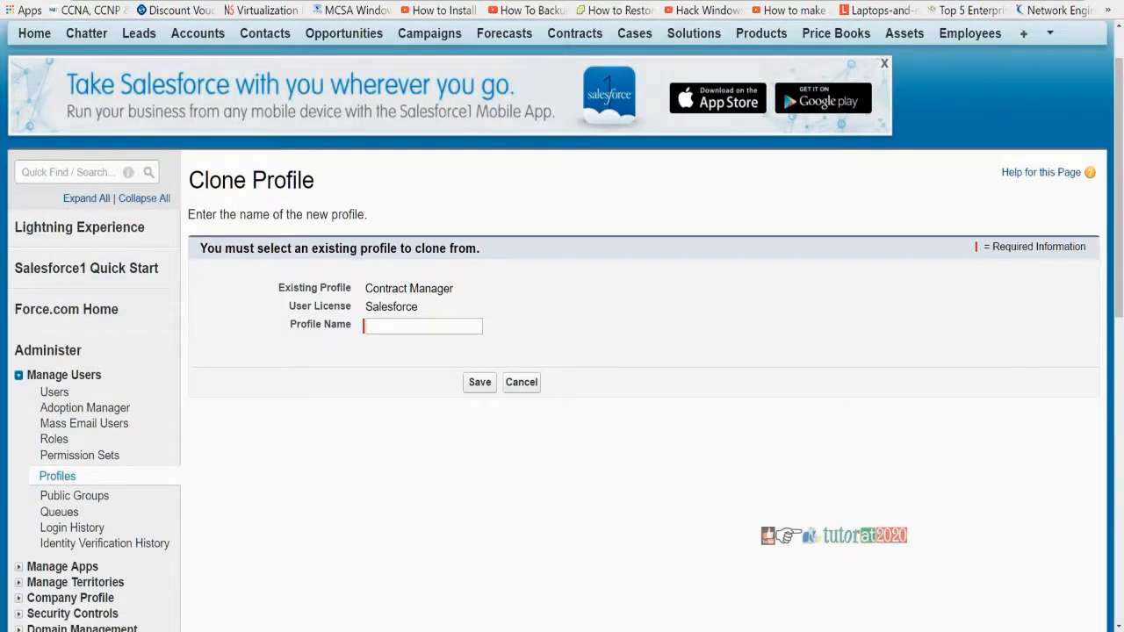
click(12, 1)
scroll(625, 444, down, 1)
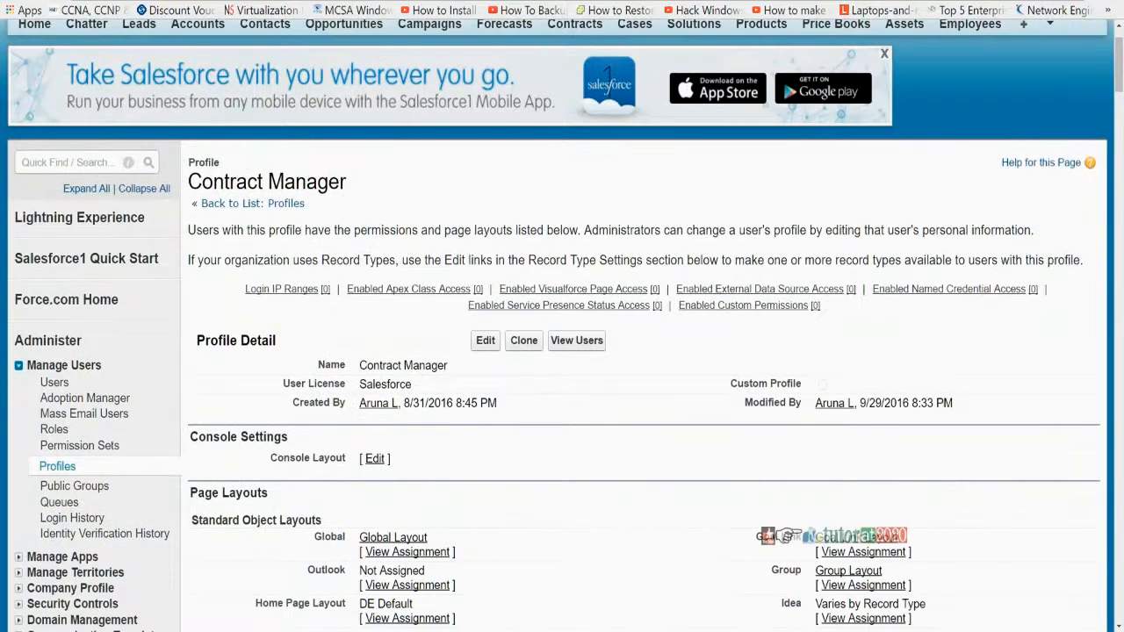
Step: Clone the Contract Manager profile and name the copy Custom Contract Manager
scroll(511, 473, down, 2)
click(525, 220)
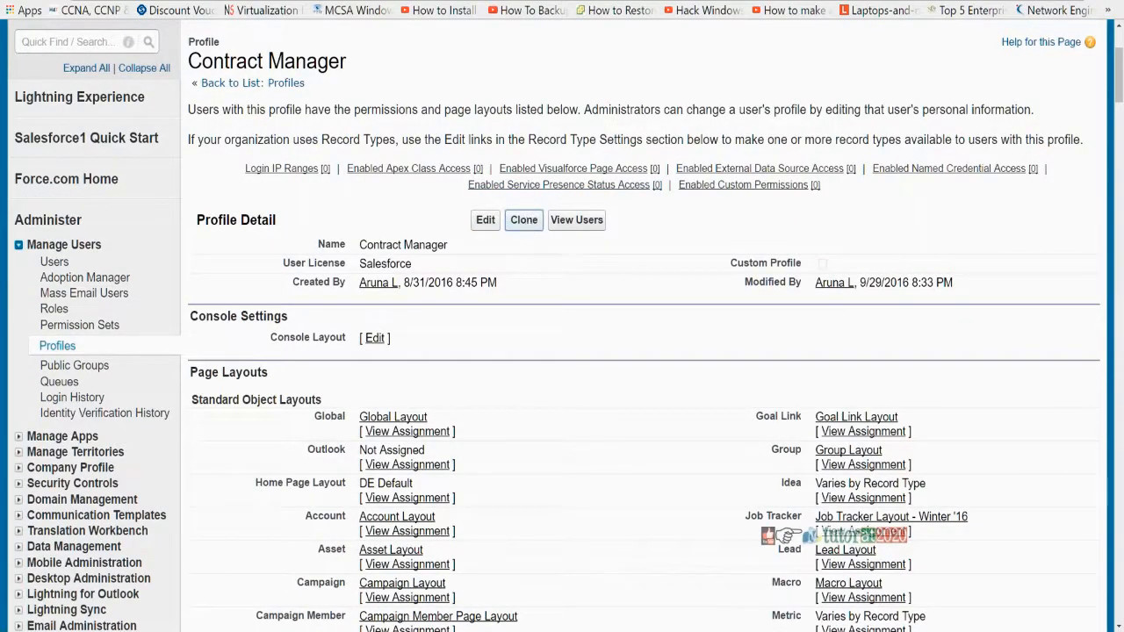
click(390, 391)
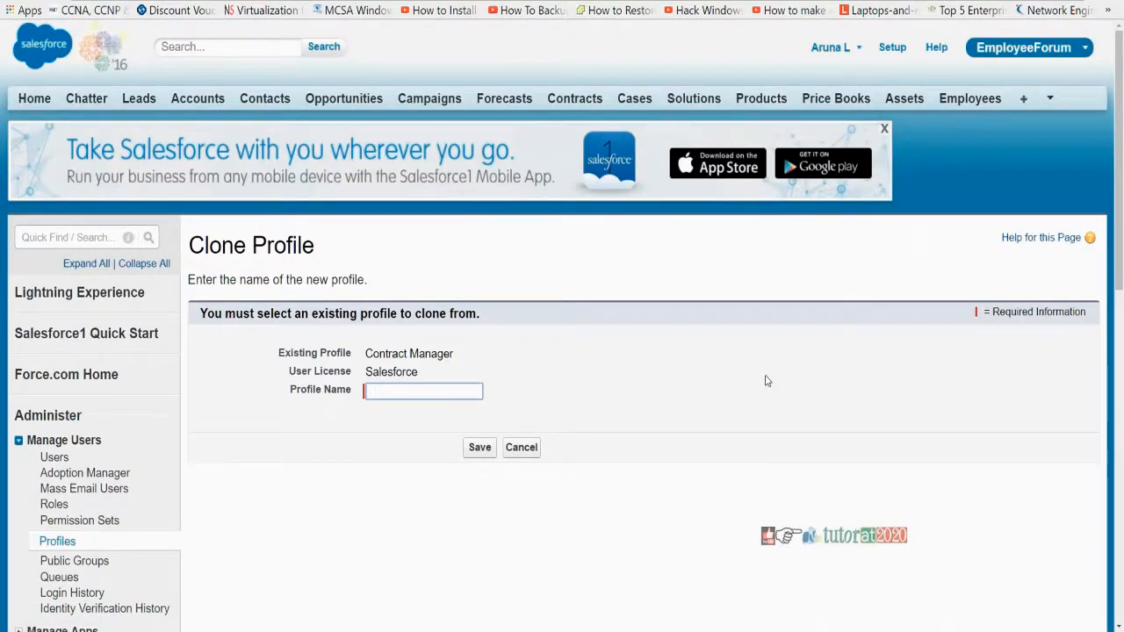
text(Custo)
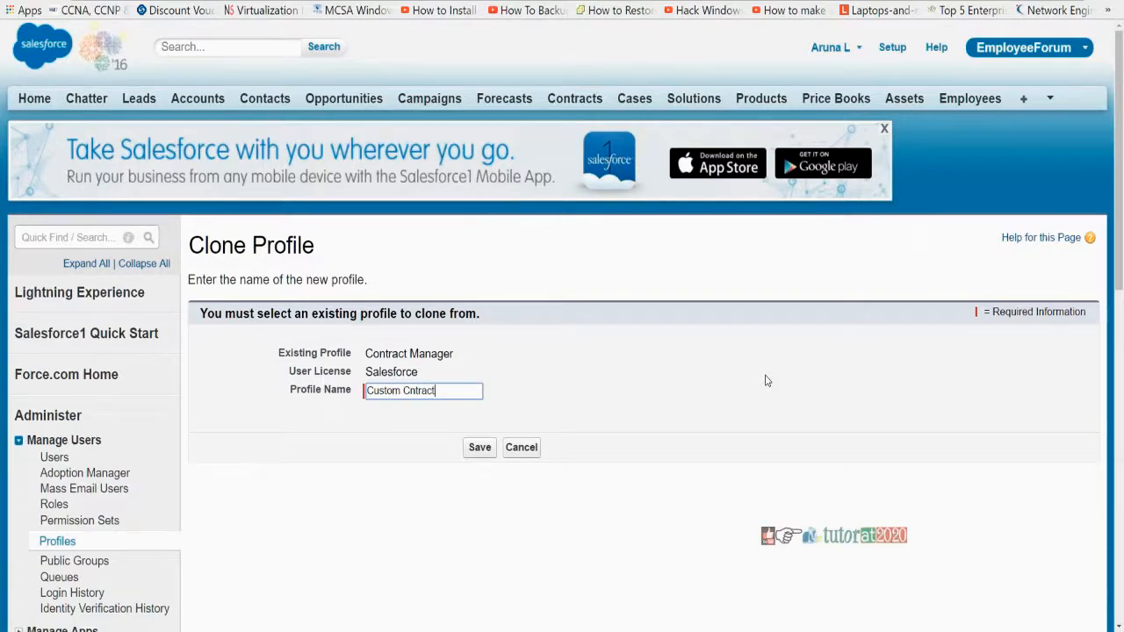
text(m Contract Manager)
click(479, 447)
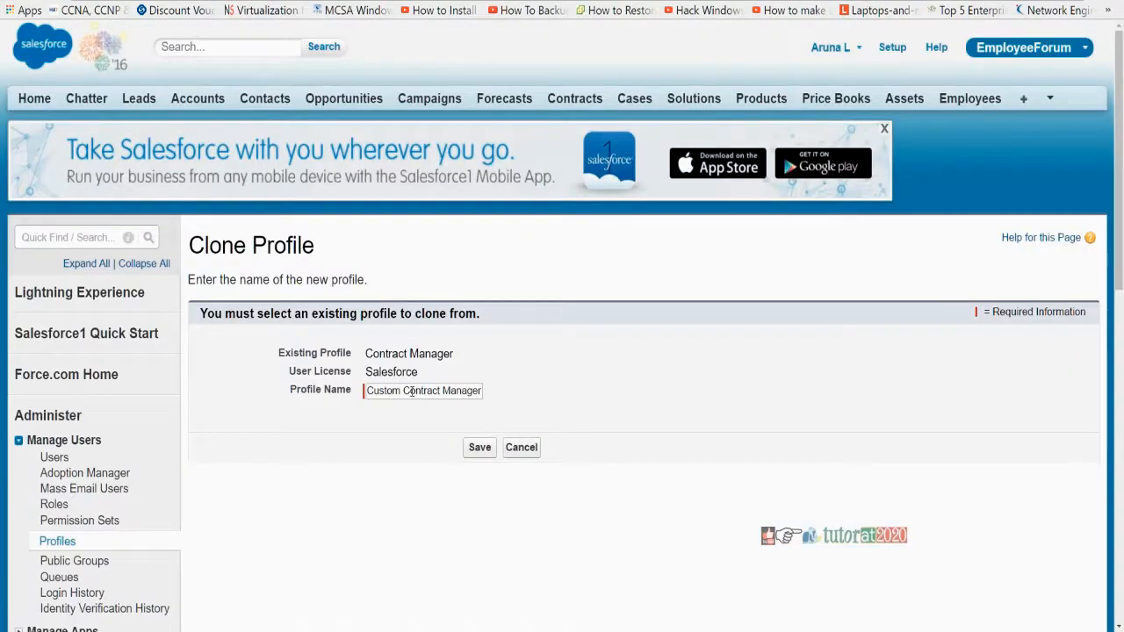
Step: Check the cloned profile's user license and profile name, and save the new profile
drag(420, 372, 362, 374)
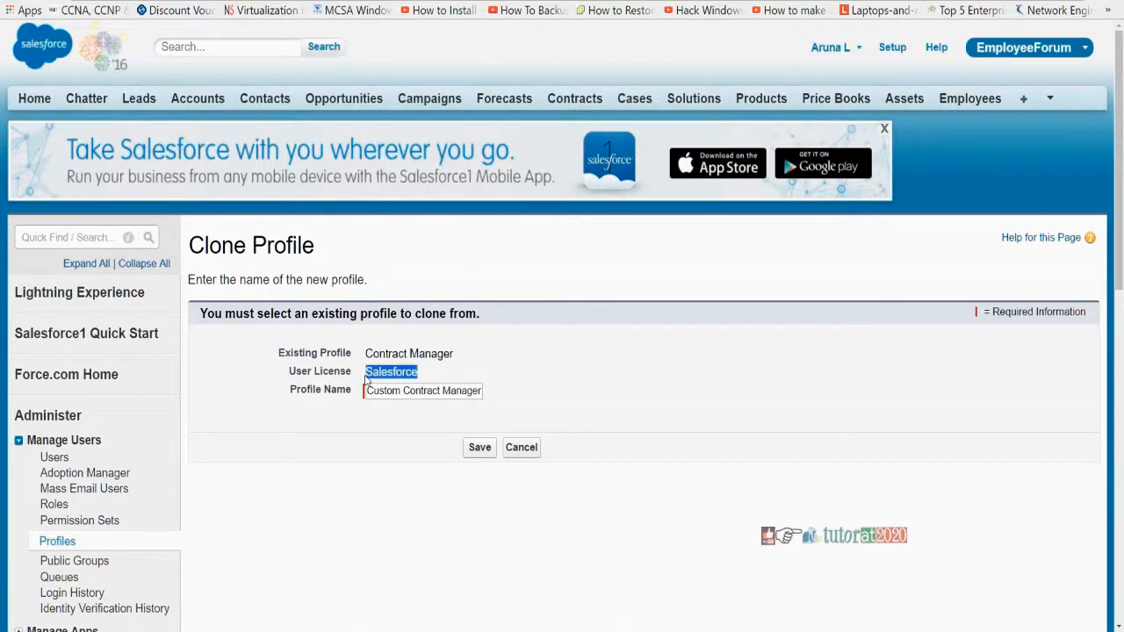
drag(292, 370, 365, 387)
drag(367, 392, 482, 387)
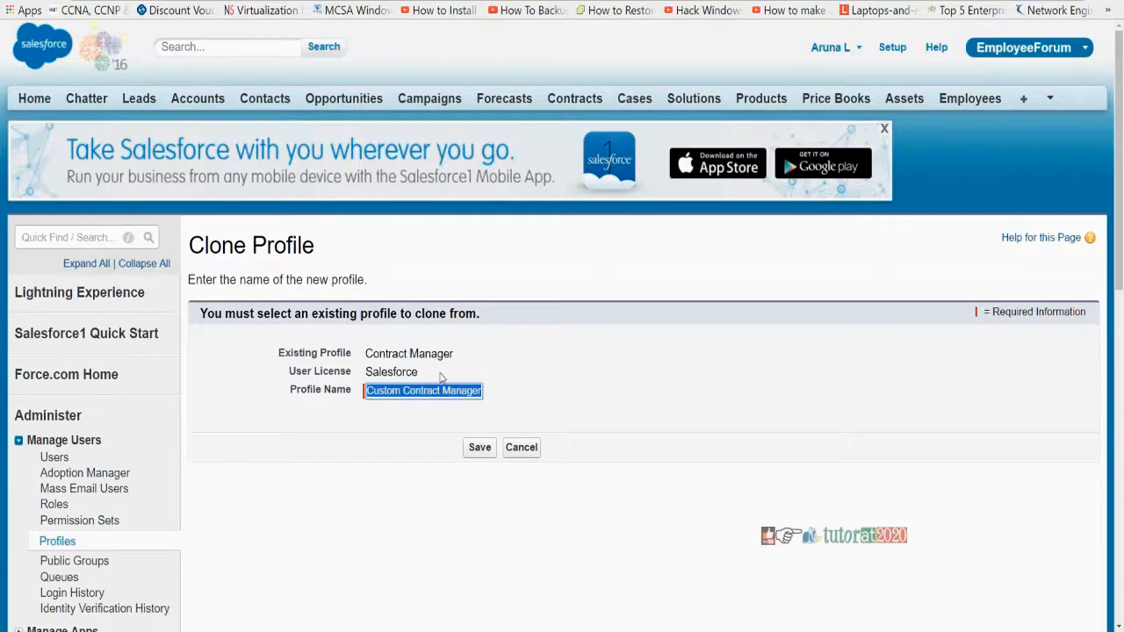
drag(421, 373, 358, 371)
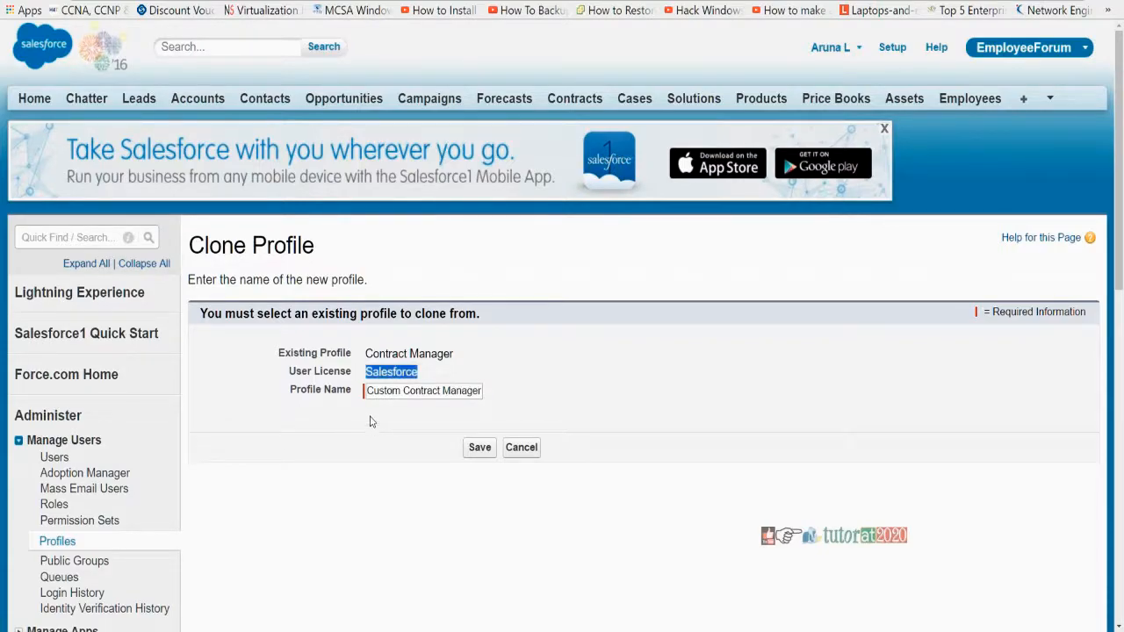
drag(440, 390, 421, 375)
drag(370, 395, 490, 402)
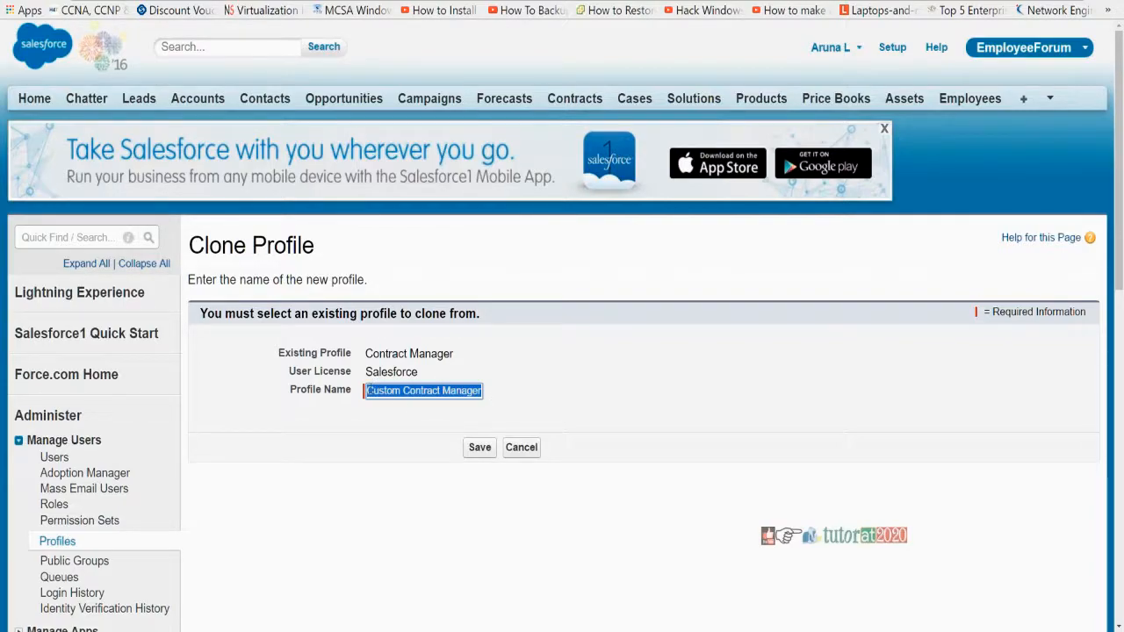
click(368, 392)
drag(370, 389, 521, 397)
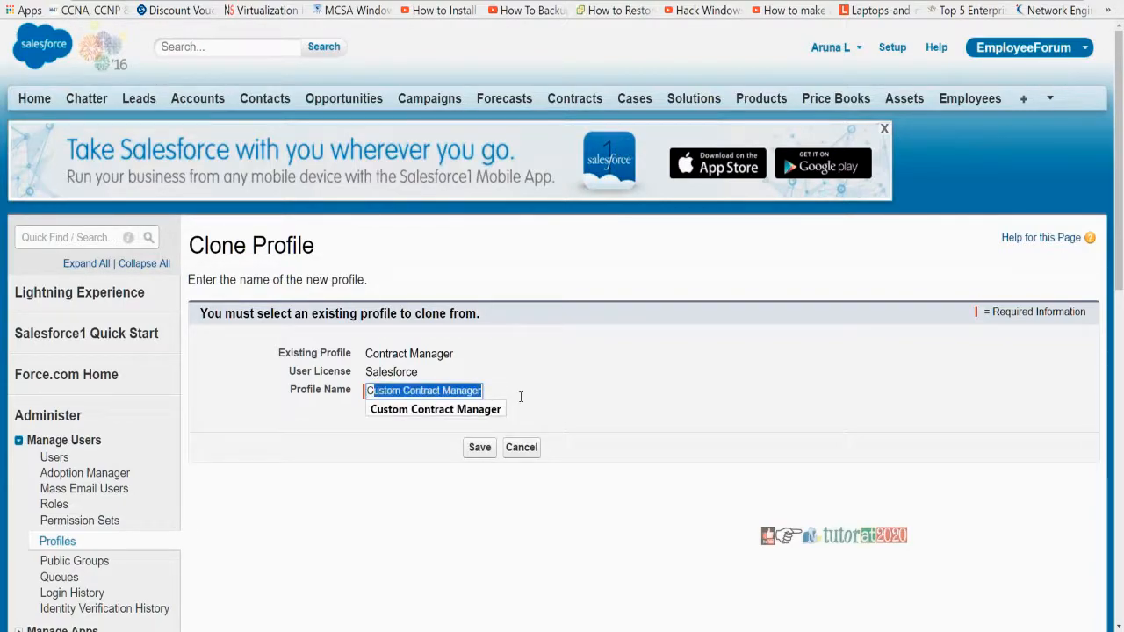
drag(427, 371, 365, 372)
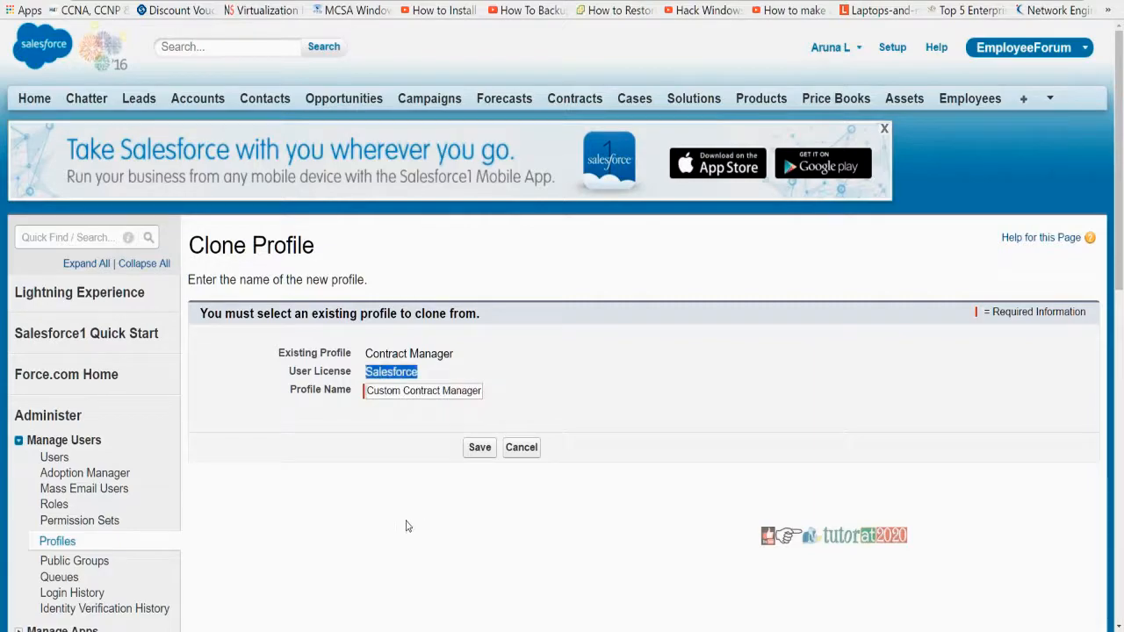
click(477, 453)
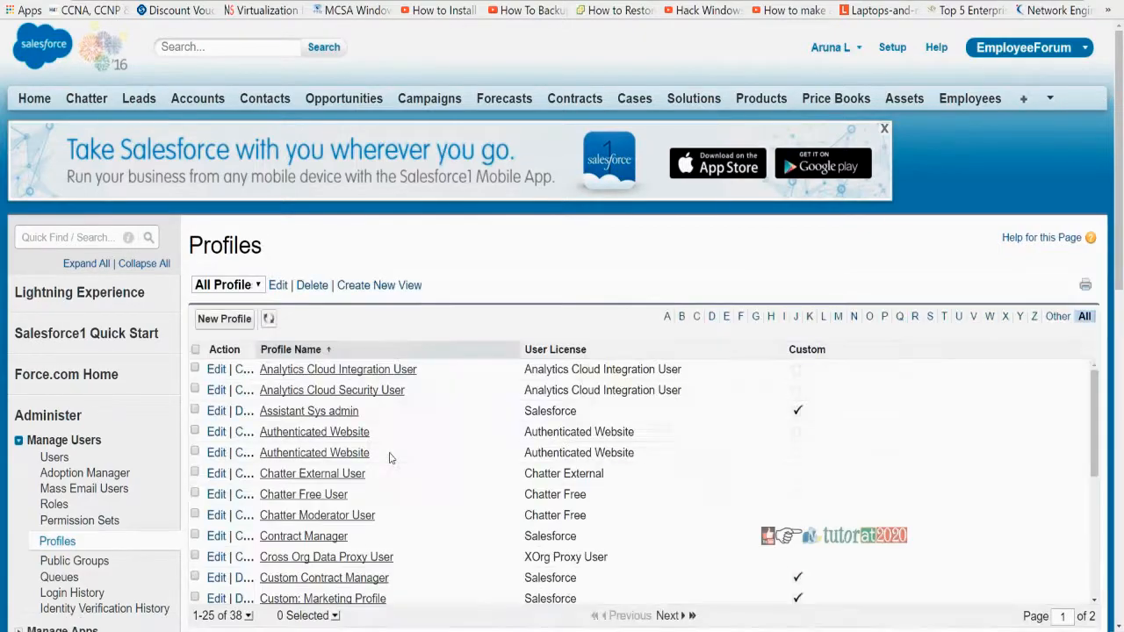
Step: Find Custom Contract Manager in the profiles list, view its detail page and return to its entry in the list
scroll(391, 488, down, 5)
scroll(391, 488, down, 8)
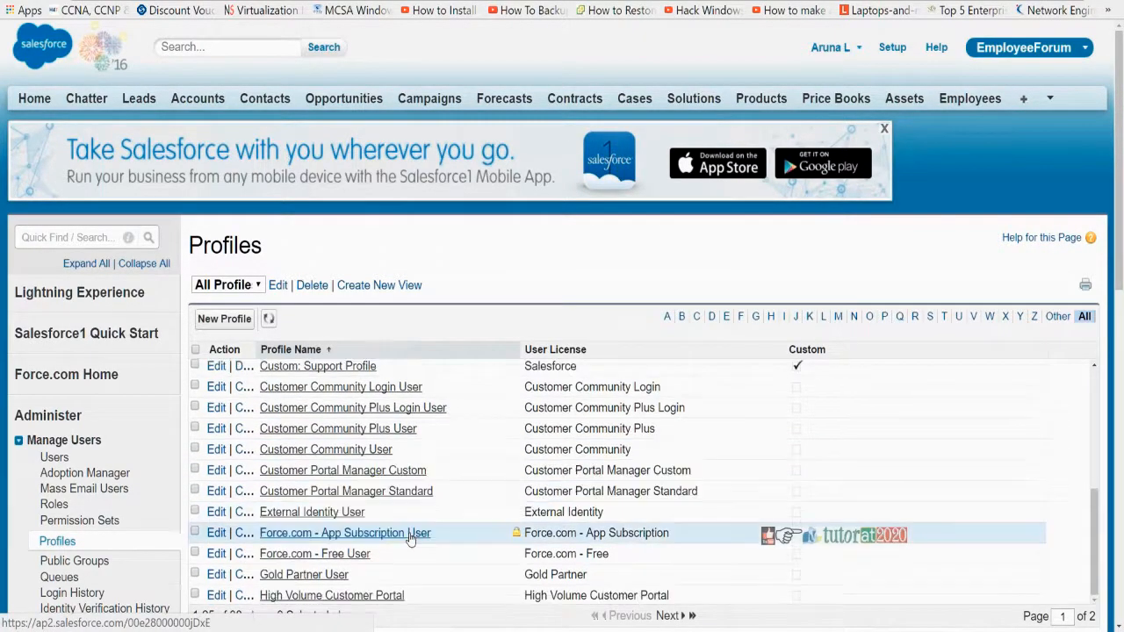
scroll(325, 255, up, 5)
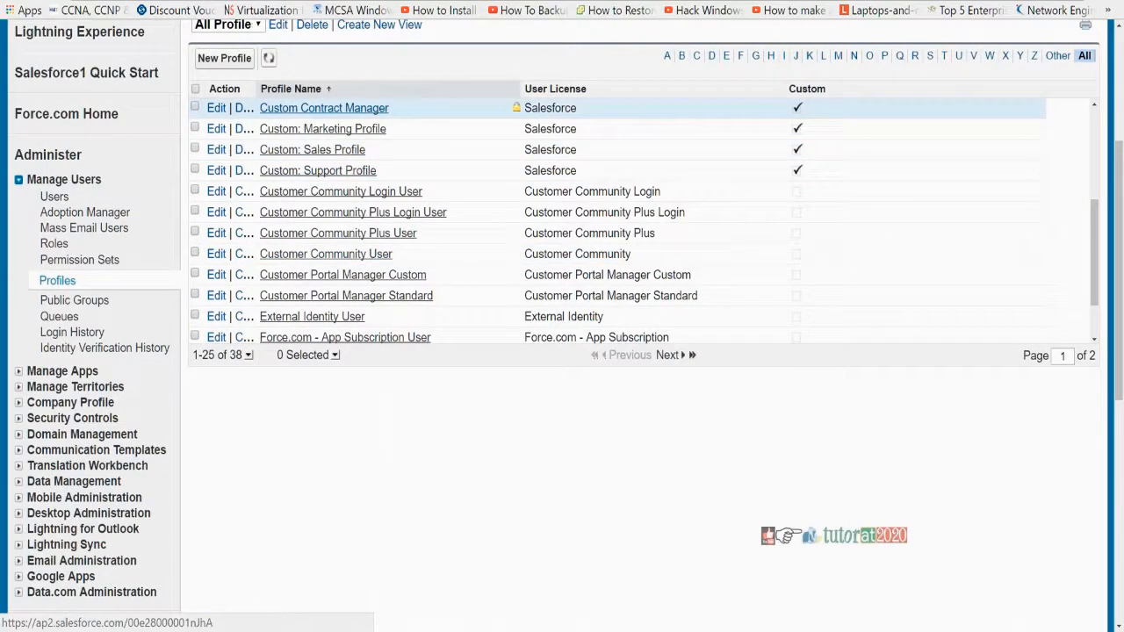
click(324, 107)
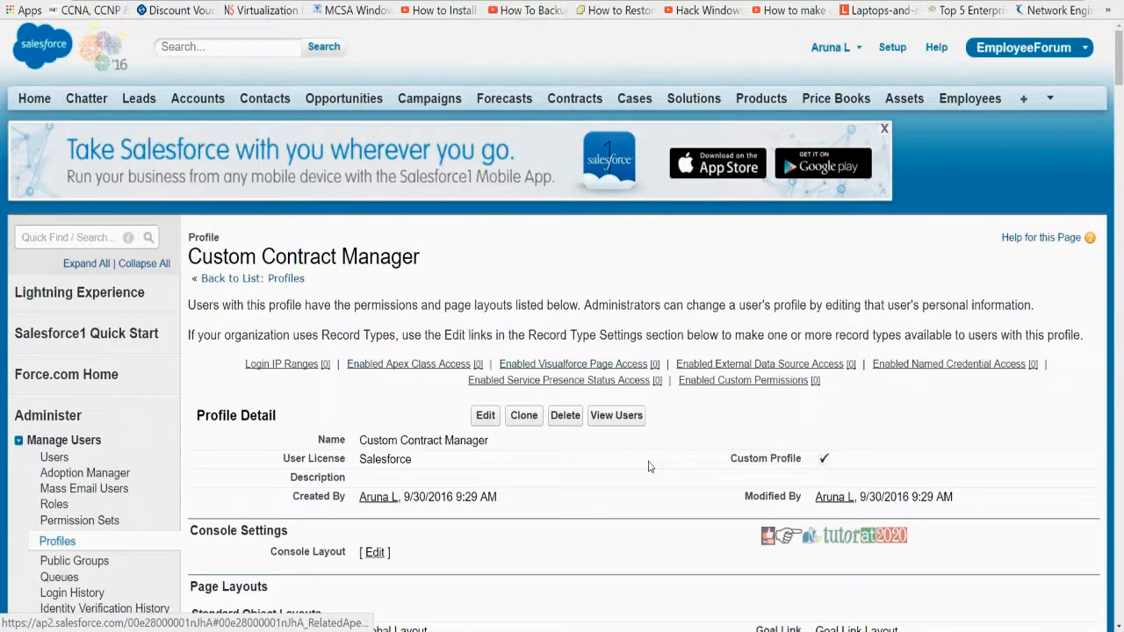
click(6, 1)
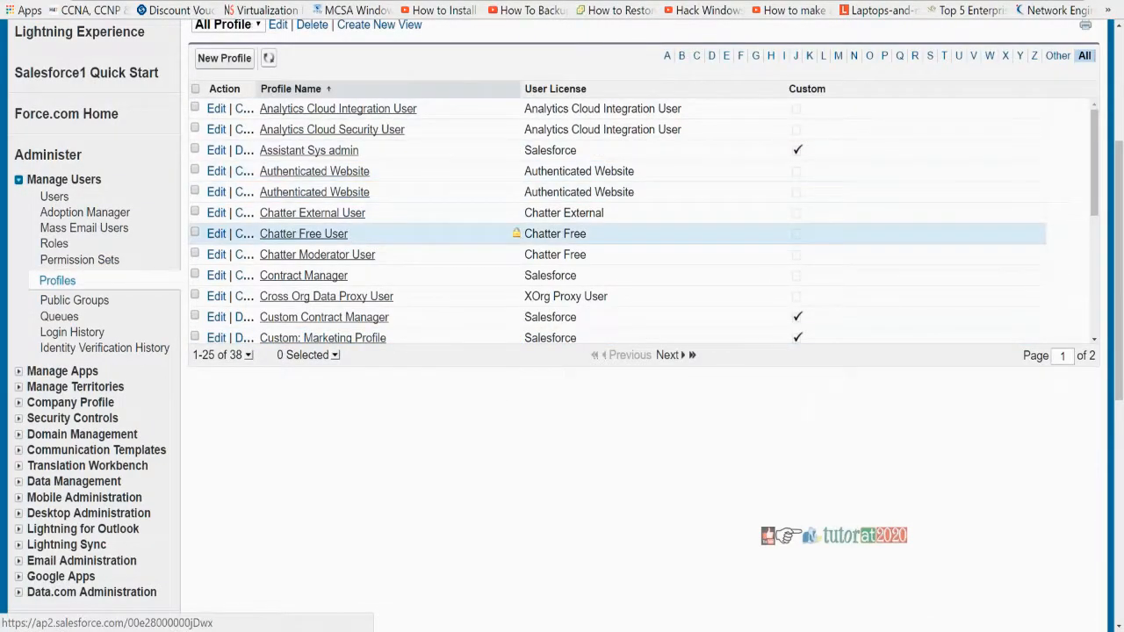
drag(392, 317, 264, 321)
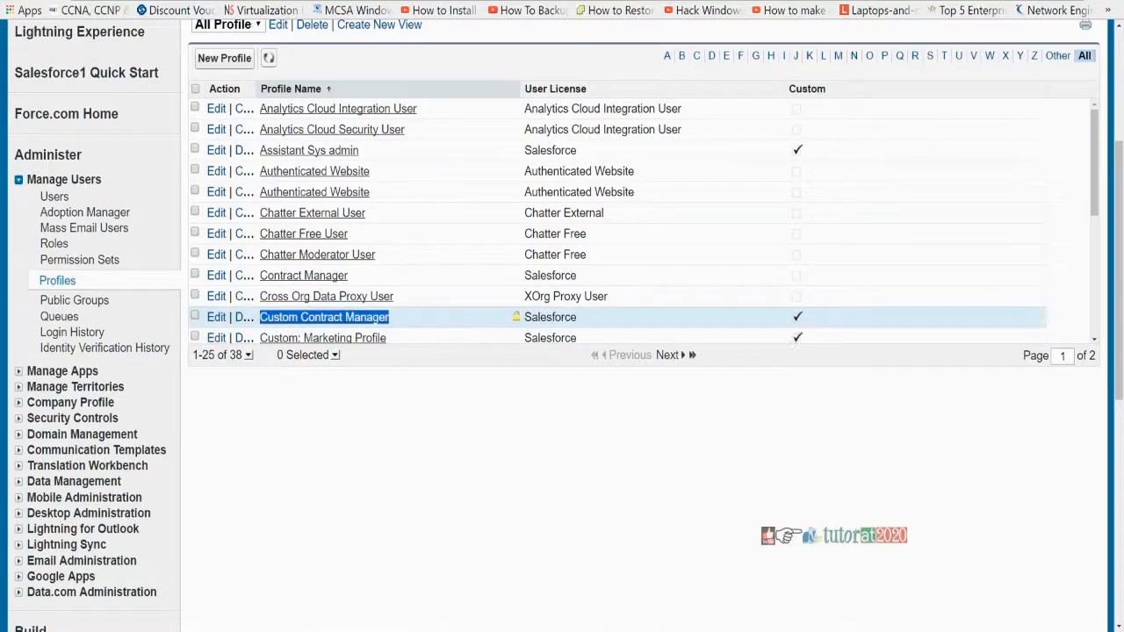
Step: Open the Custom Contract Manager profile and examine its details, including the custom profile flag and the created and modified entries
click(320, 318)
scroll(551, 450, down, 3)
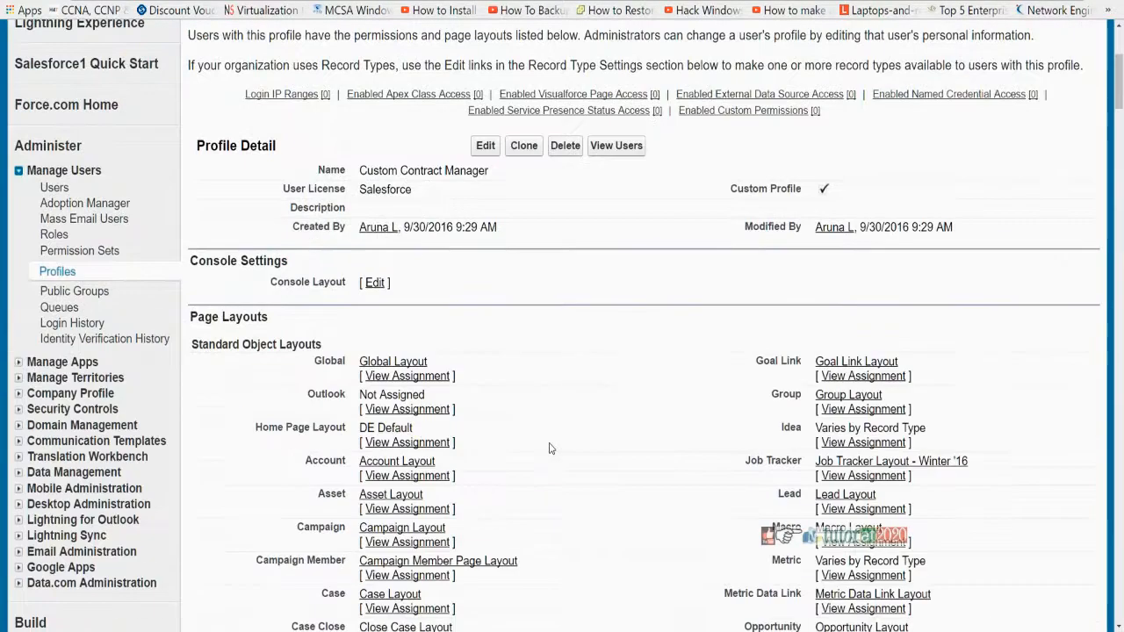
scroll(550, 450, down, 4)
scroll(552, 444, up, 7)
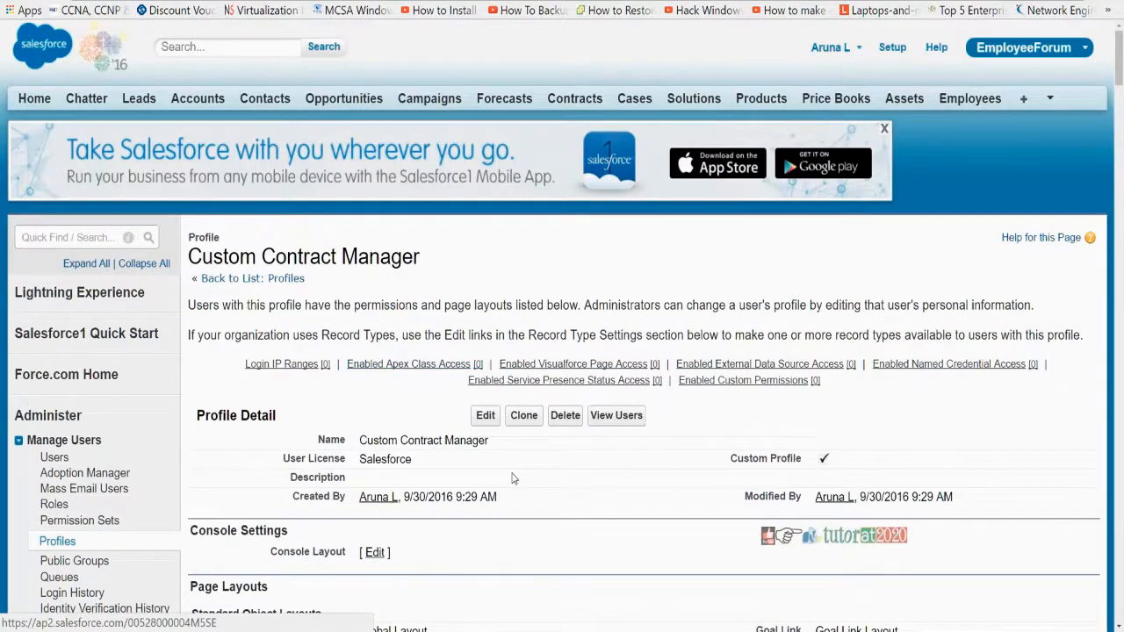
scroll(515, 479, down, 5)
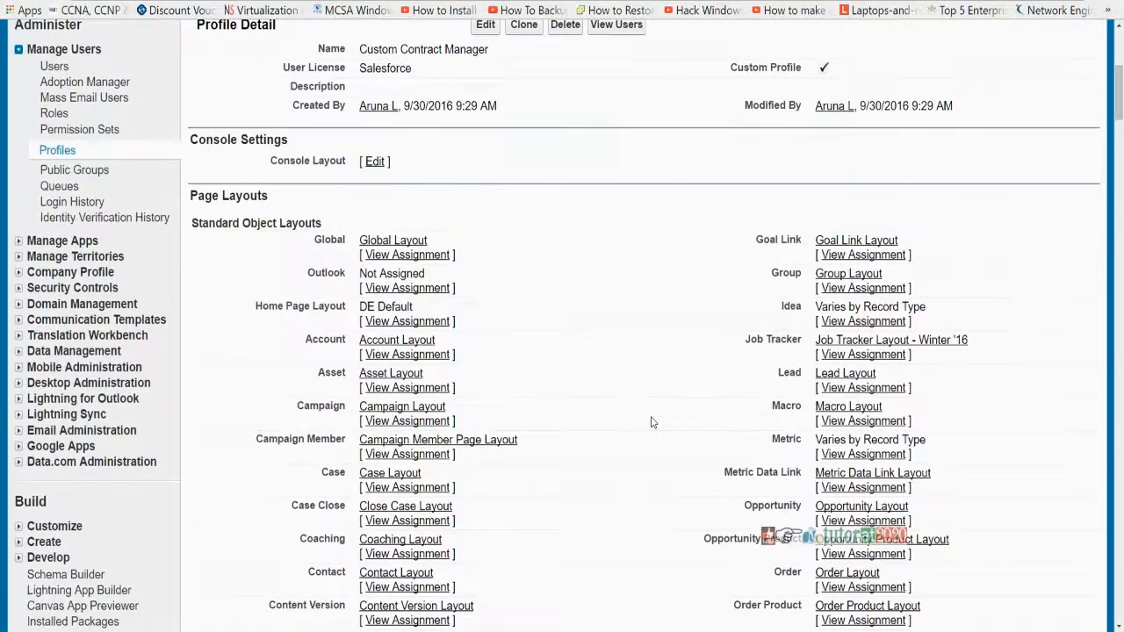
scroll(820, 275, up, 2)
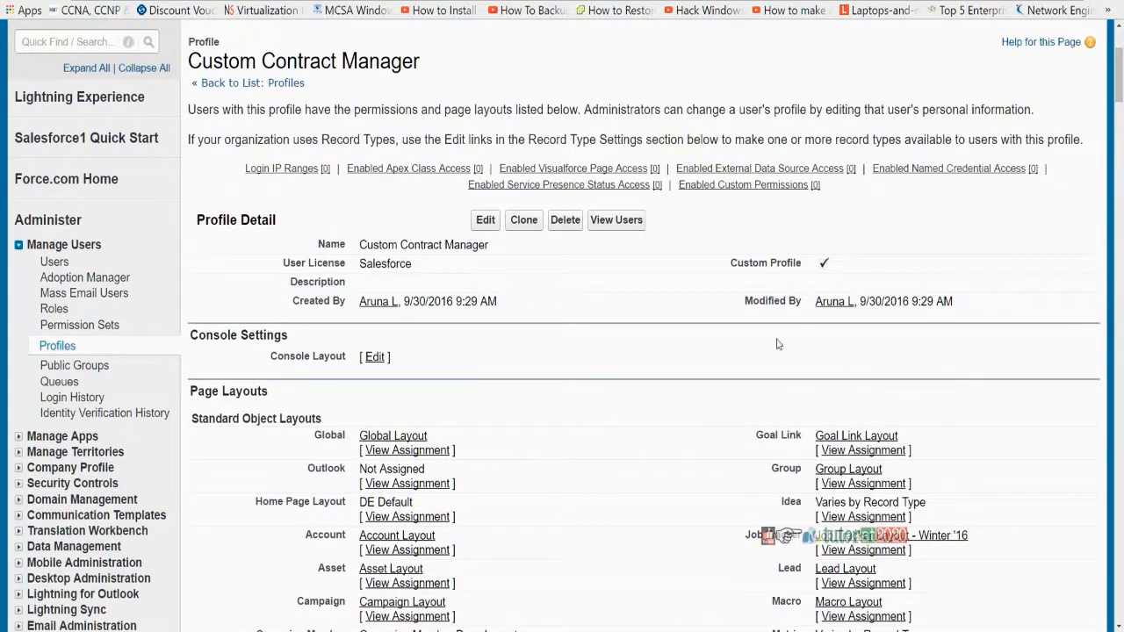
scroll(637, 428, down, 6)
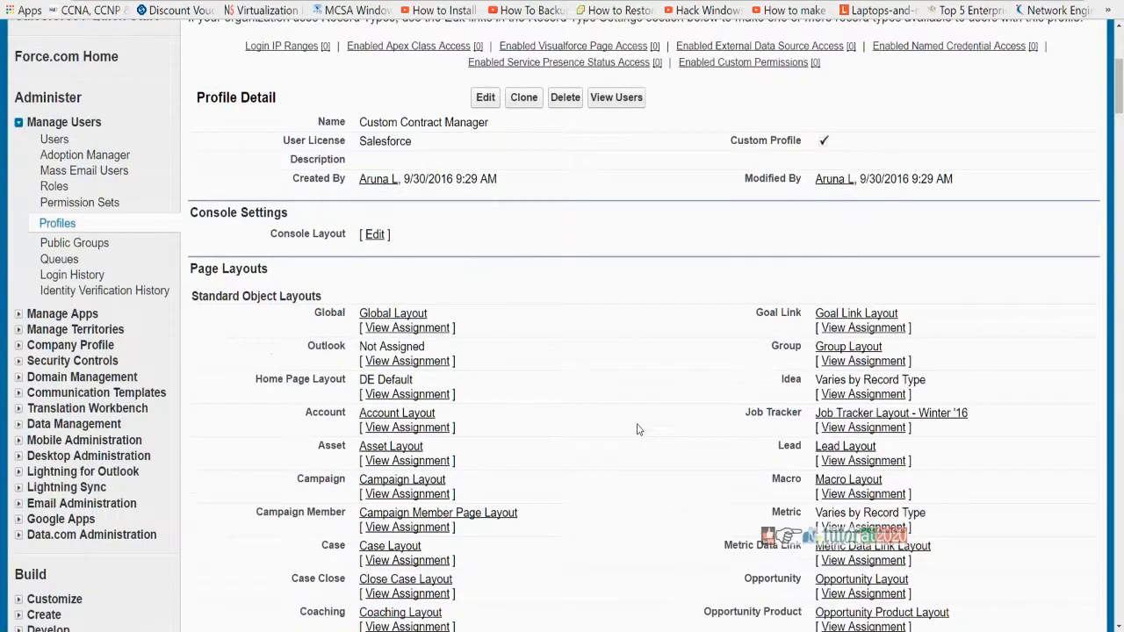
scroll(637, 428, up, 7)
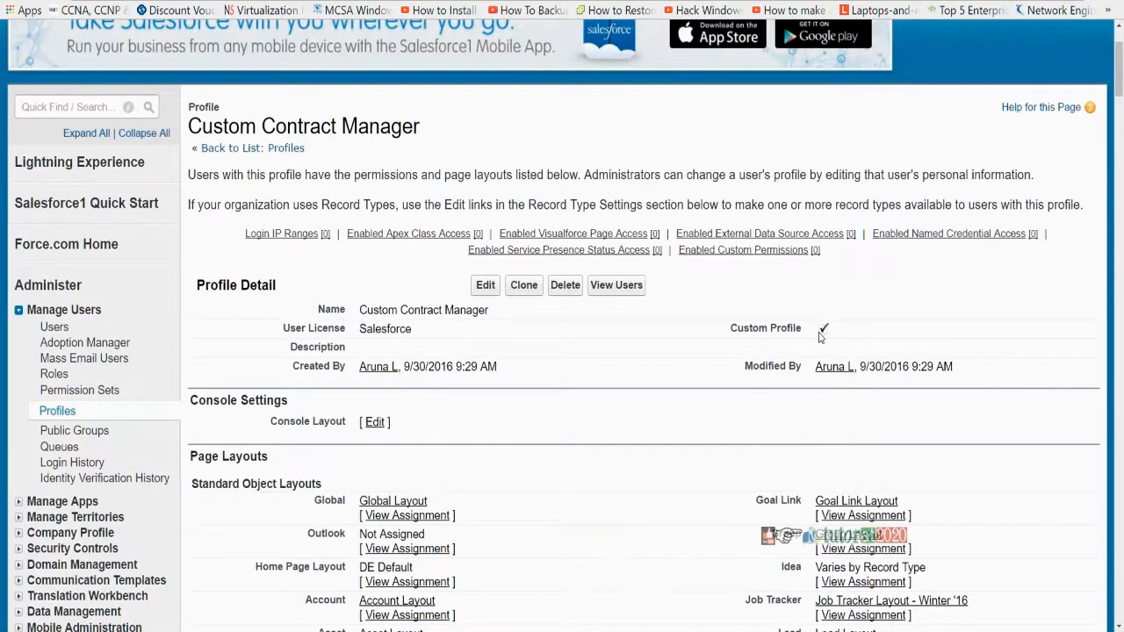
drag(816, 368, 933, 367)
drag(319, 376, 506, 441)
Step: Review Custom Contract Manager's page layouts, tab settings, and standard and custom object permissions on its detail page
scroll(508, 441, down, 3)
scroll(510, 430, down, 4)
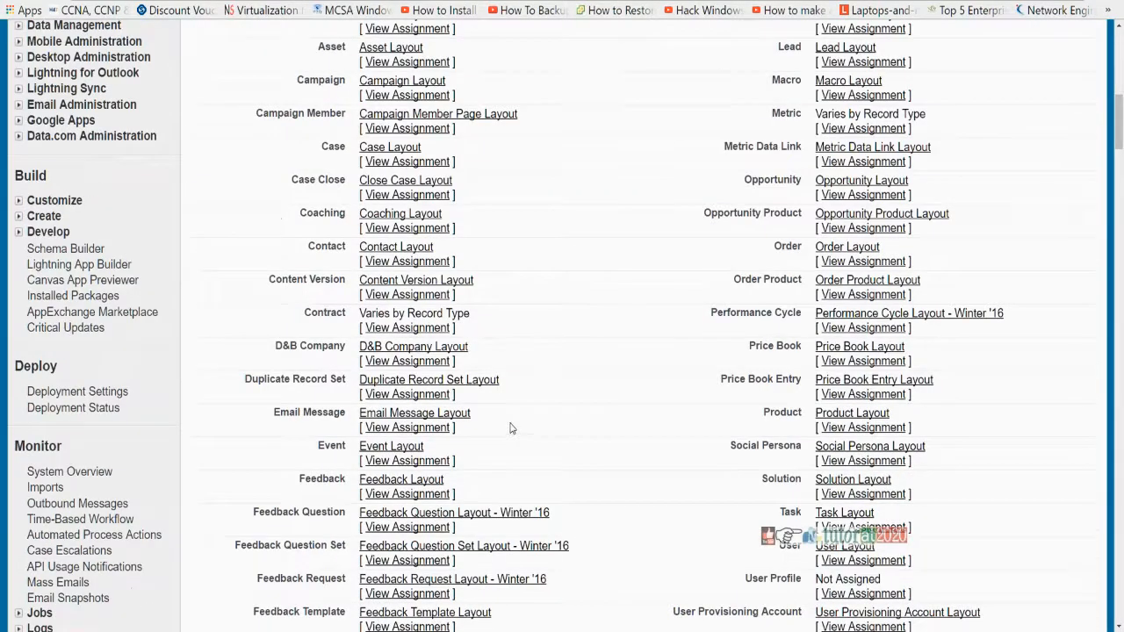
scroll(512, 426, down, 20)
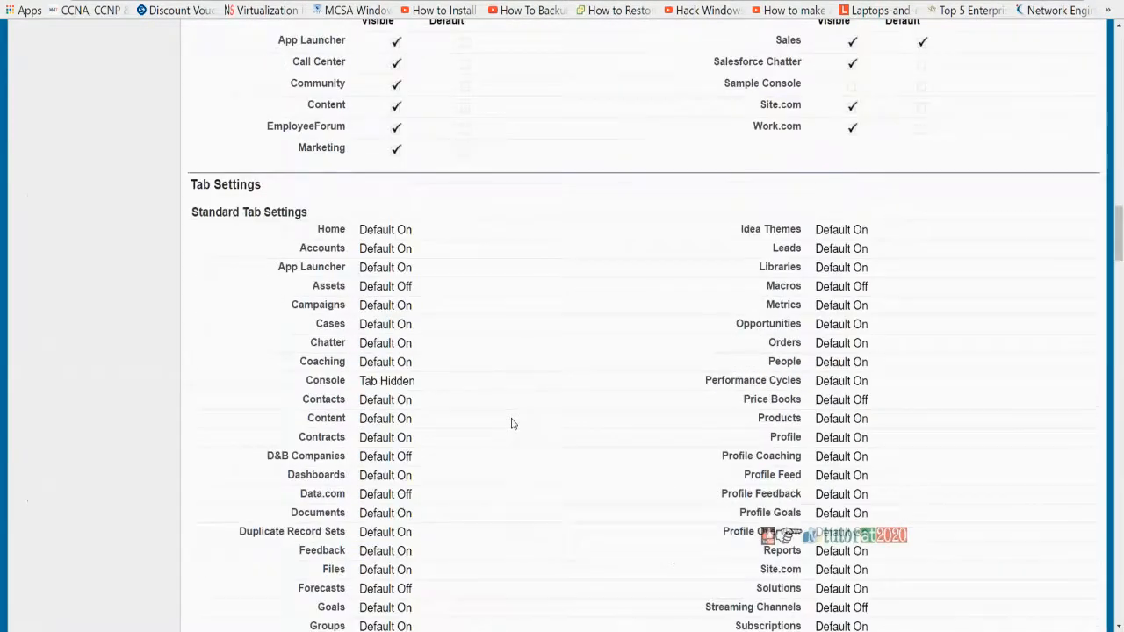
scroll(512, 421, down, 20)
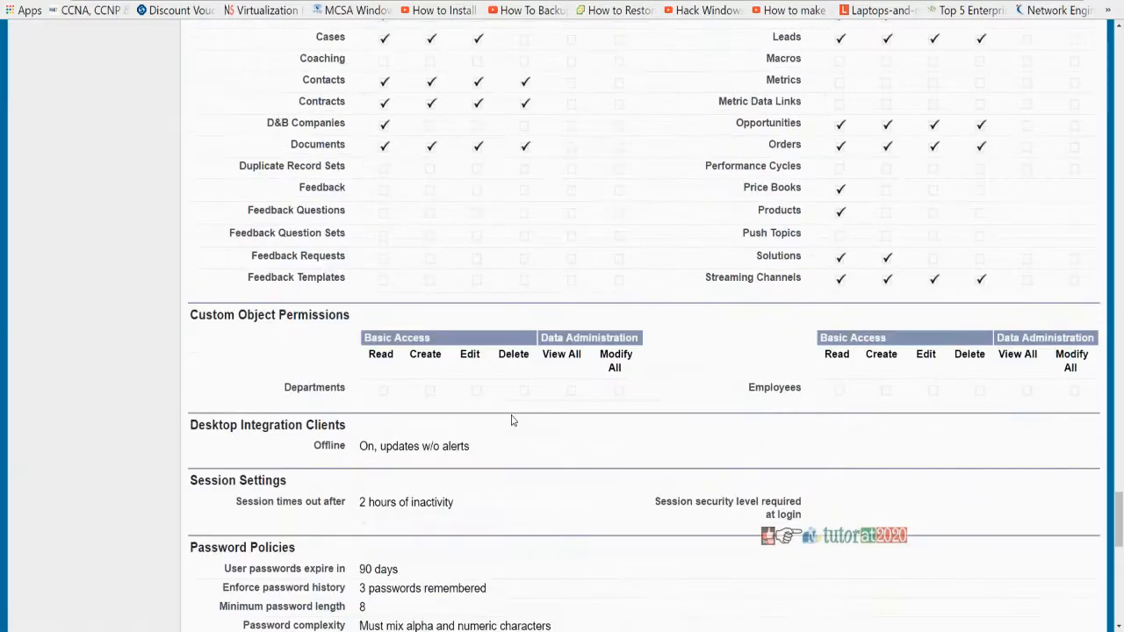
scroll(509, 422, up, 20)
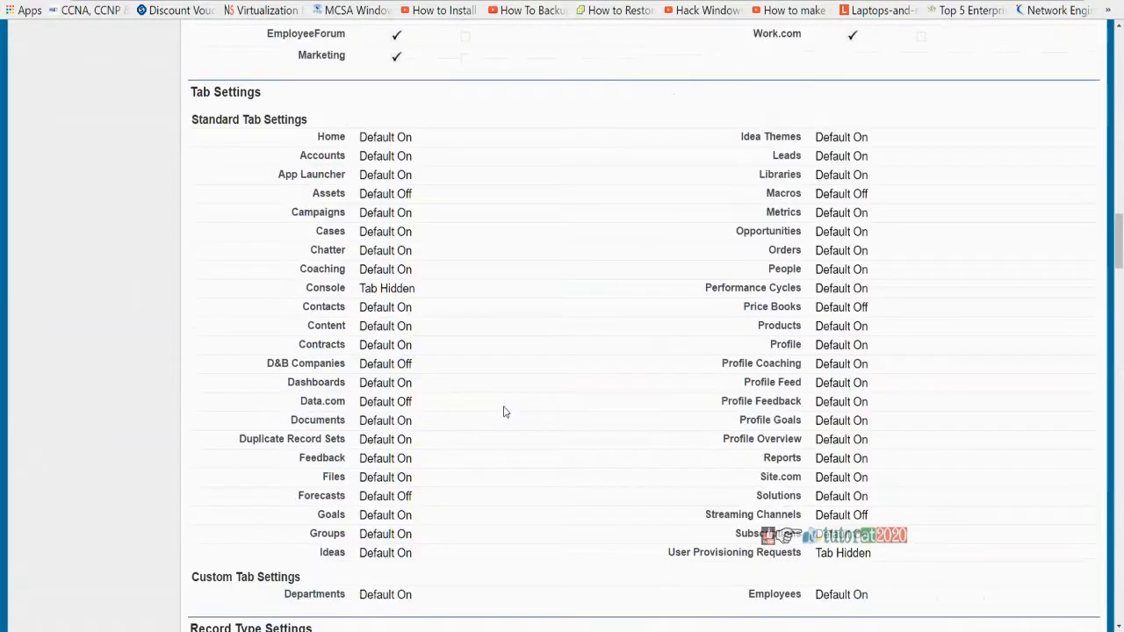
scroll(473, 430, up, 3)
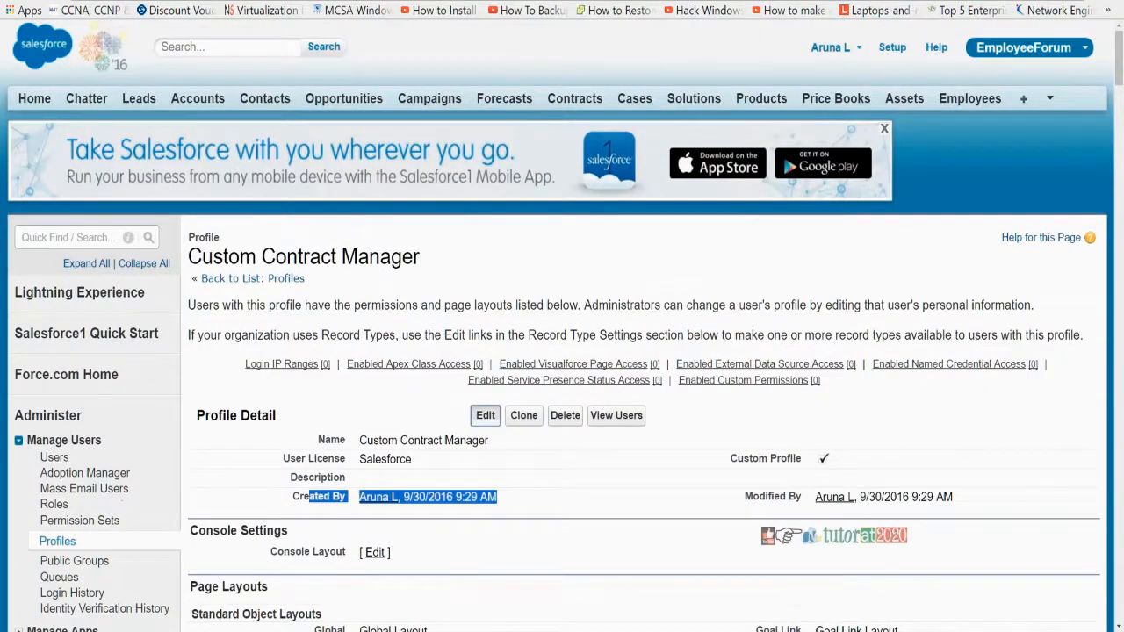
Step: Open Custom Contract Manager for editing and examine its app, tab, administrative, general user and standard object permission settings
click(484, 416)
scroll(623, 475, down, 15)
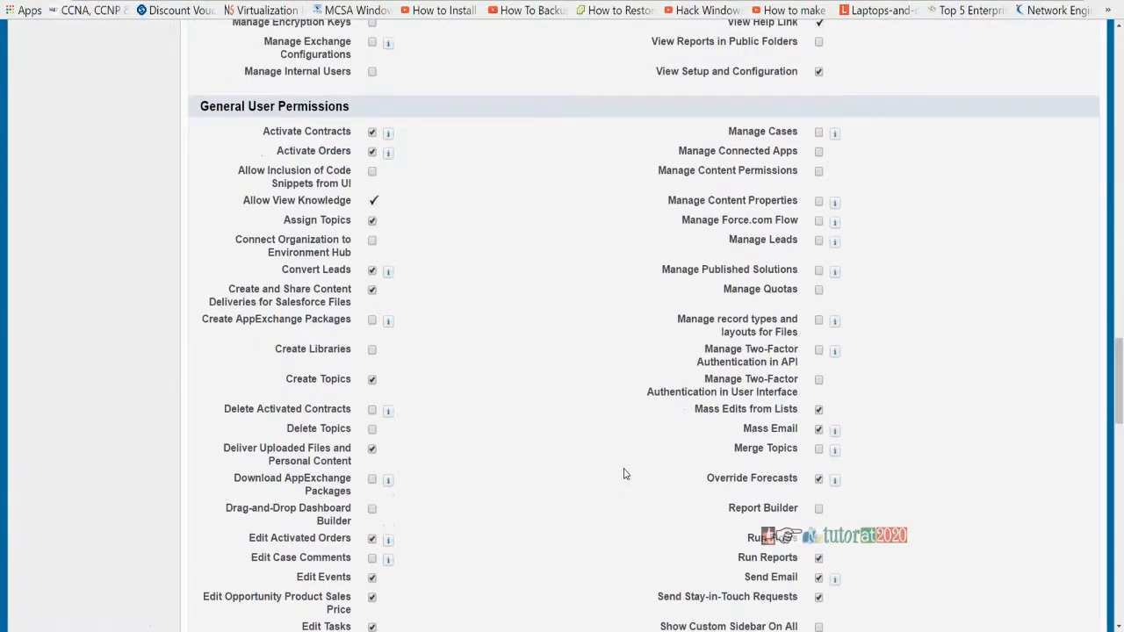
scroll(624, 472, up, 8)
scroll(624, 470, up, 5)
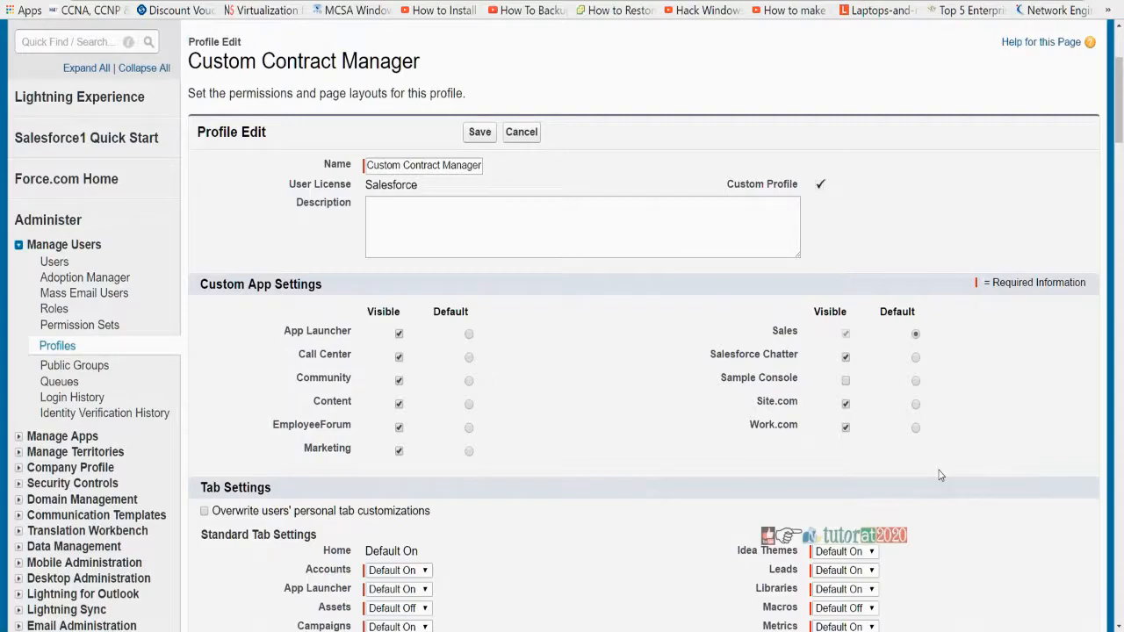
scroll(939, 472, down, 4)
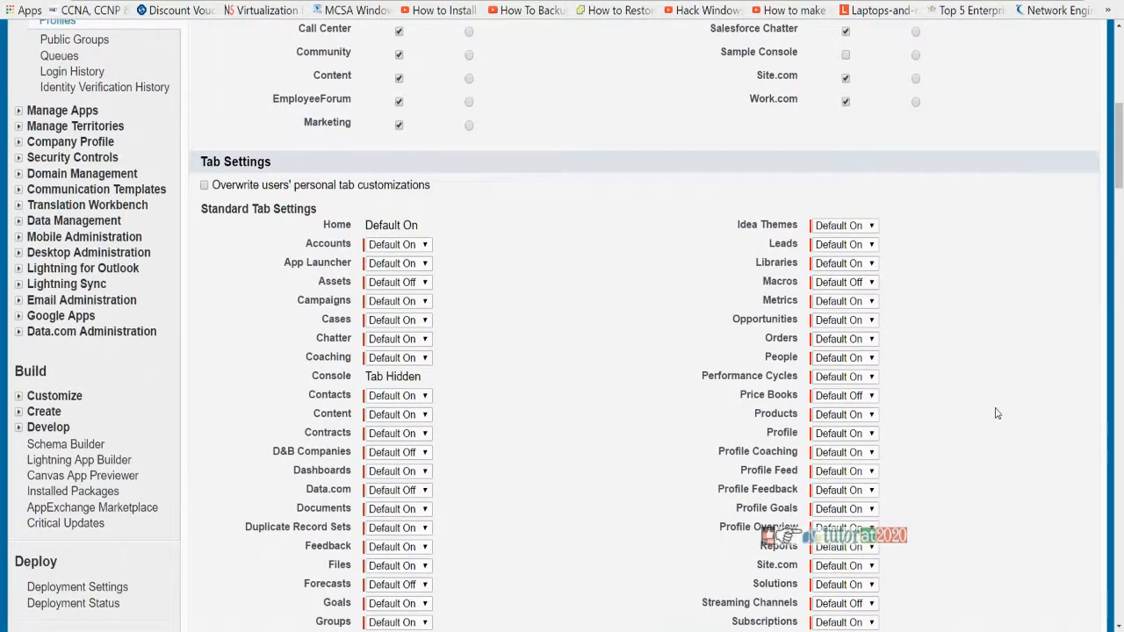
scroll(992, 404, down, 7)
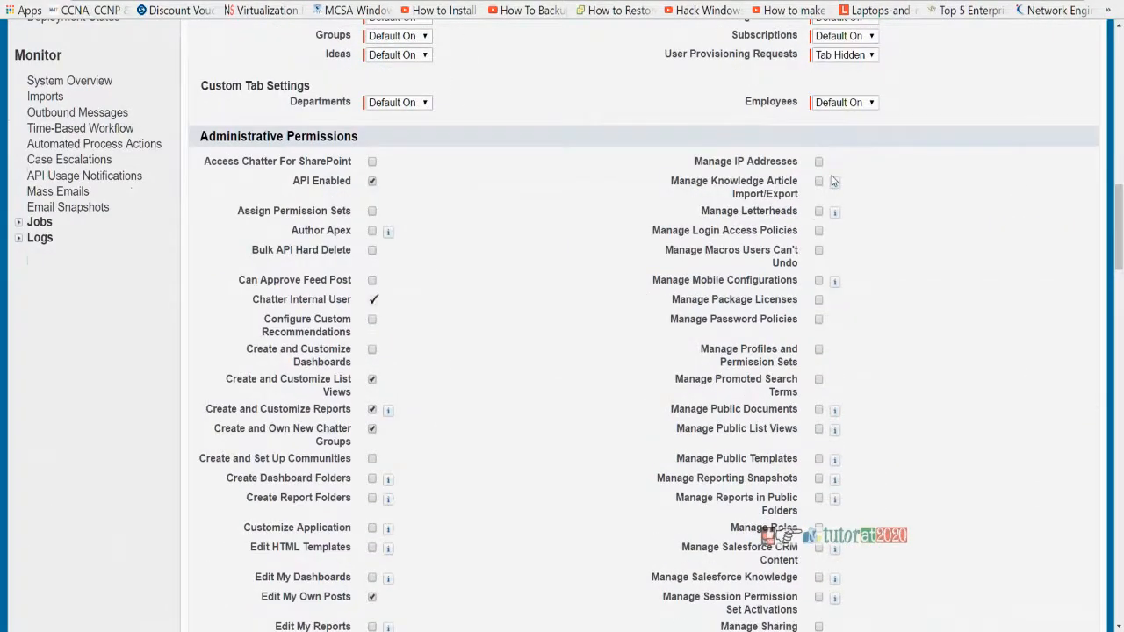
scroll(857, 413, down, 6)
scroll(339, 318, down, 5)
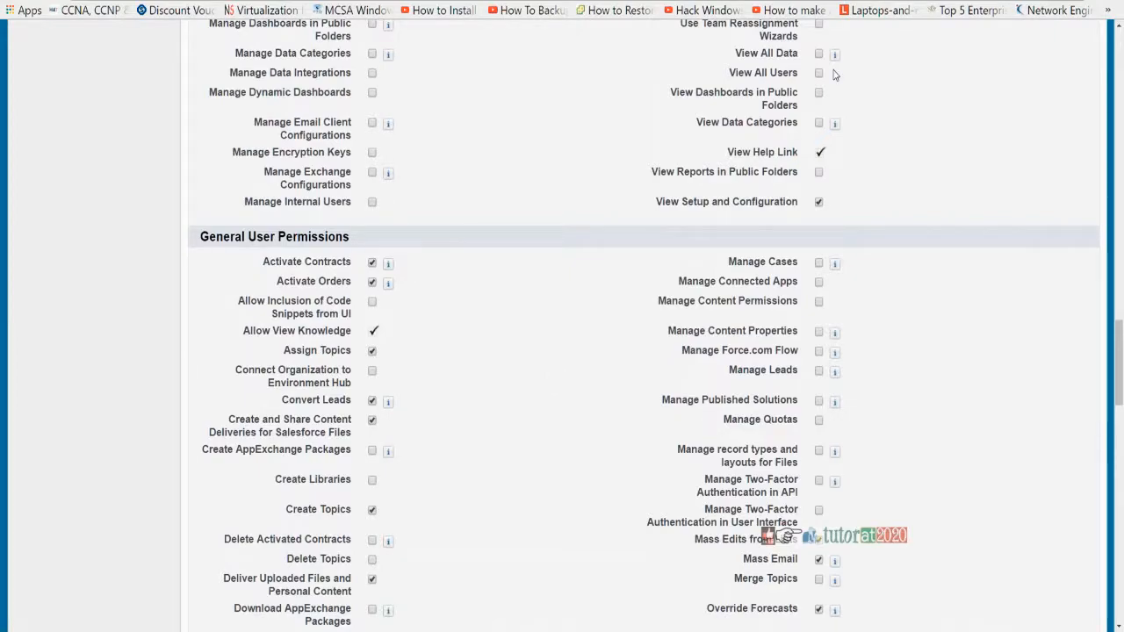
scroll(788, 397, down, 4)
scroll(788, 395, down, 6)
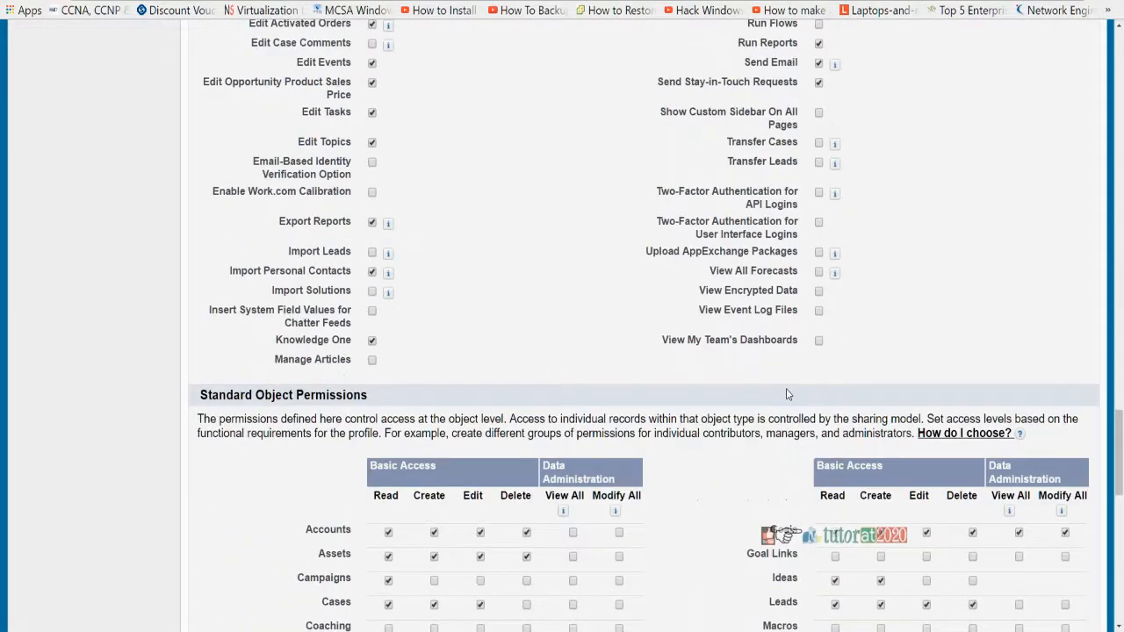
scroll(546, 340, down, 1)
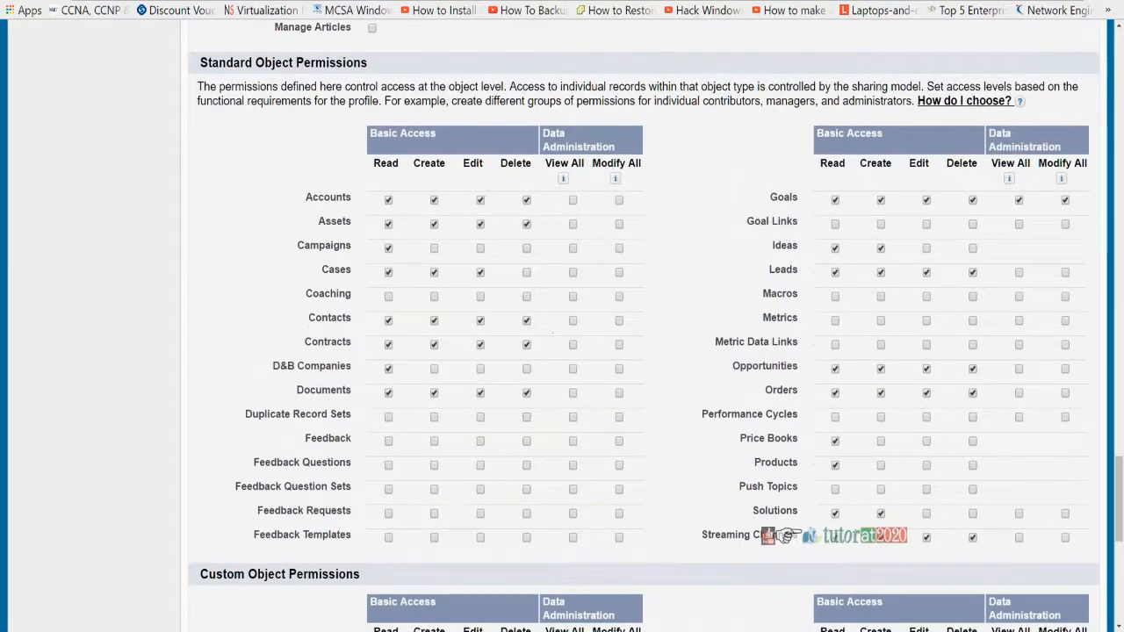
Step: Grant Modify All on Accounts, Assets and Cases, and on the custom objects Departments and Employees
click(619, 200)
click(621, 225)
click(620, 272)
scroll(642, 356, down, 5)
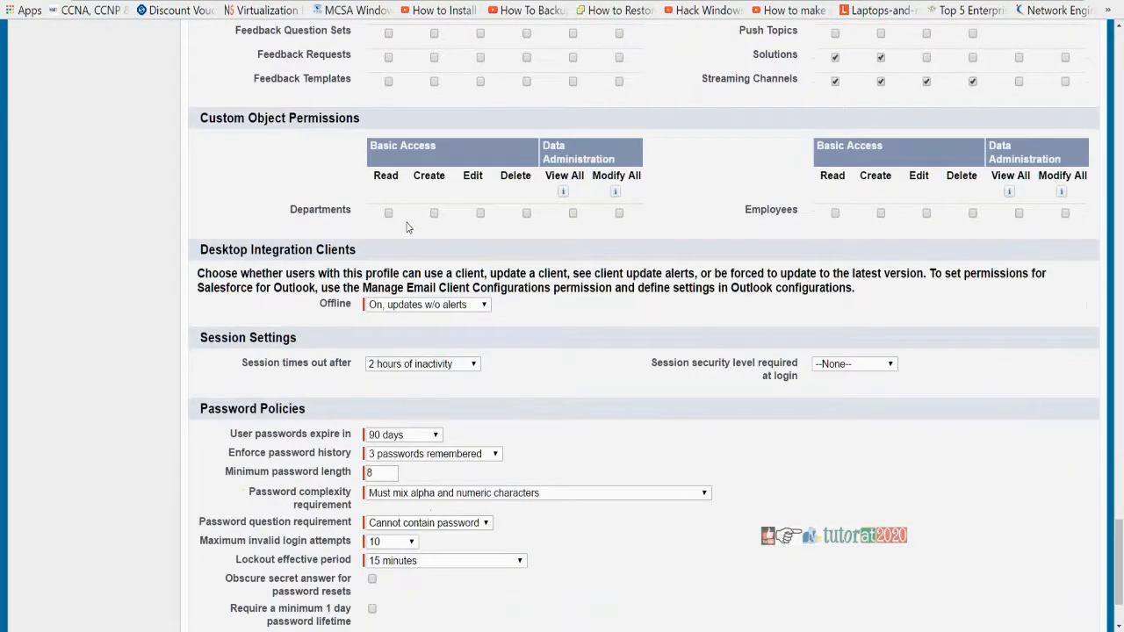
click(620, 213)
click(1065, 213)
scroll(620, 461, down, 2)
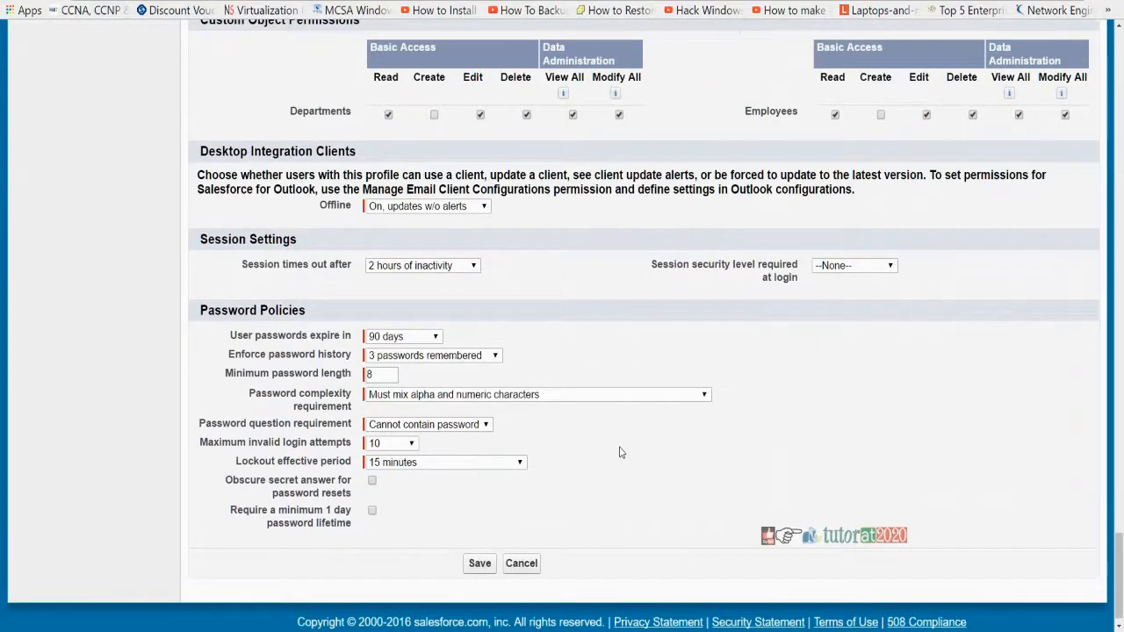
Step: Set the session security level required at login to High Assurance, and leave the edit page without saving
click(882, 250)
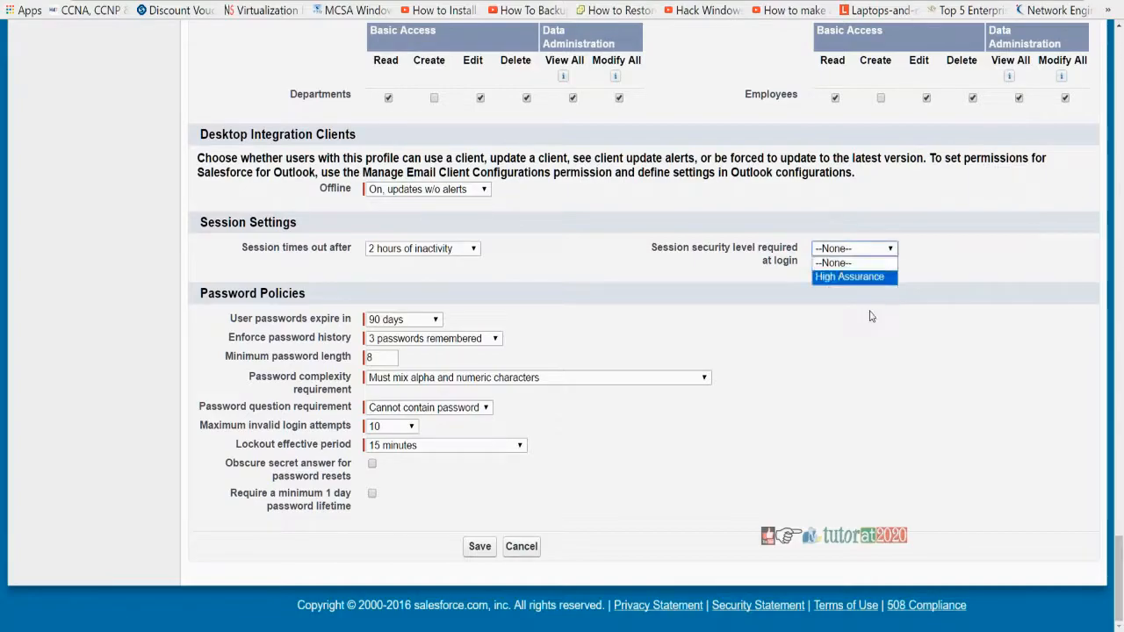
click(852, 278)
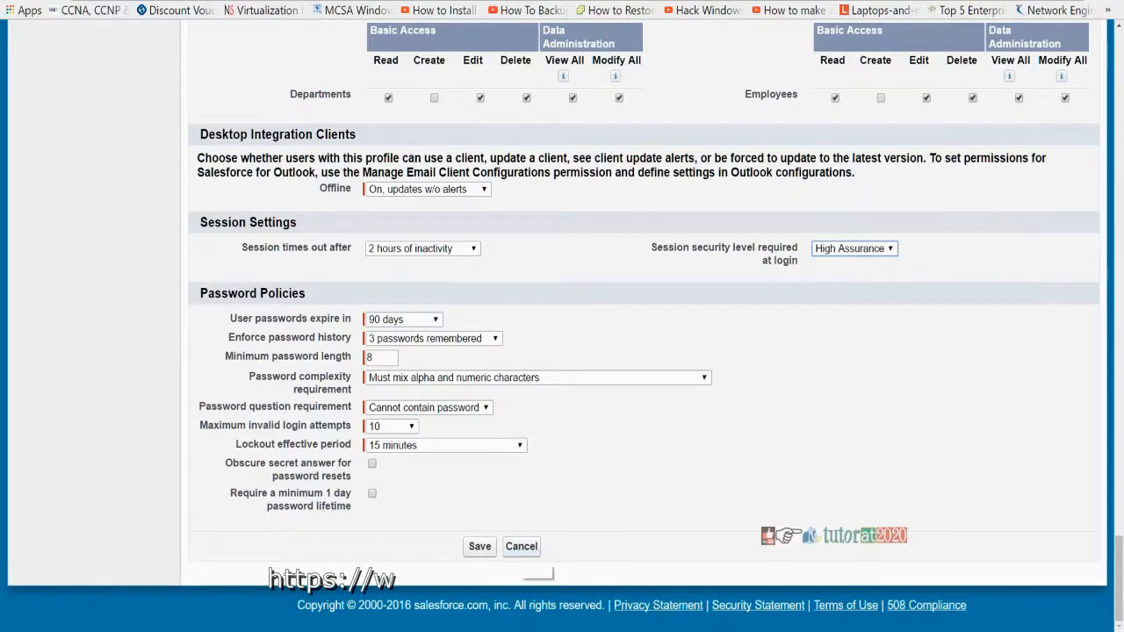
click(524, 547)
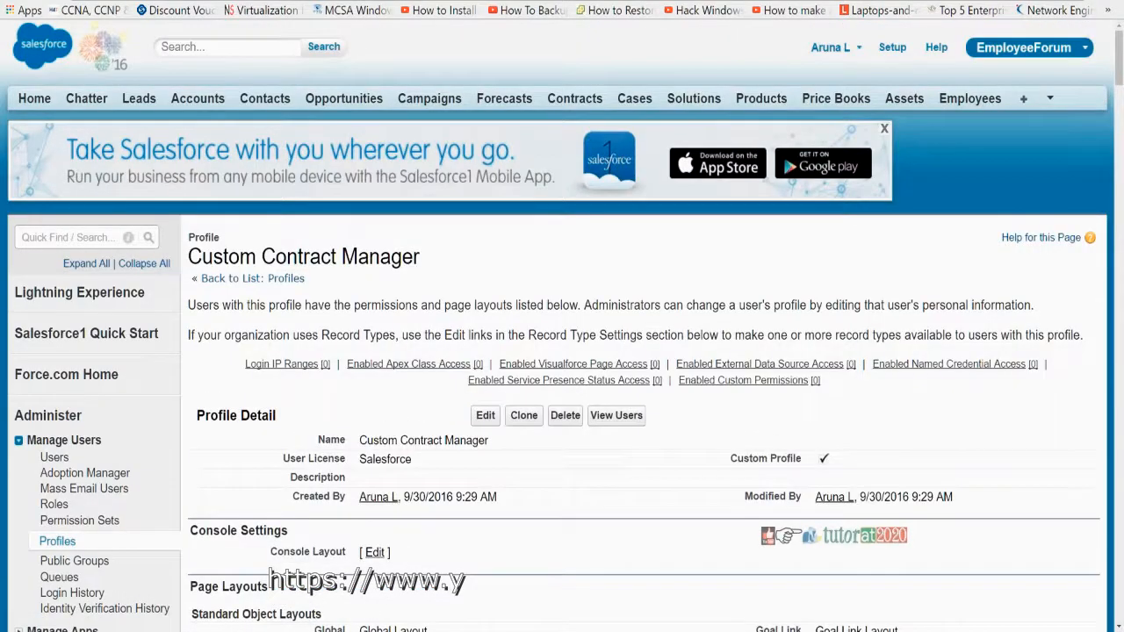
Step: Return from Custom Contract Manager to the profiles list and look through its standard and custom profiles and their licenses
drag(437, 268, 188, 256)
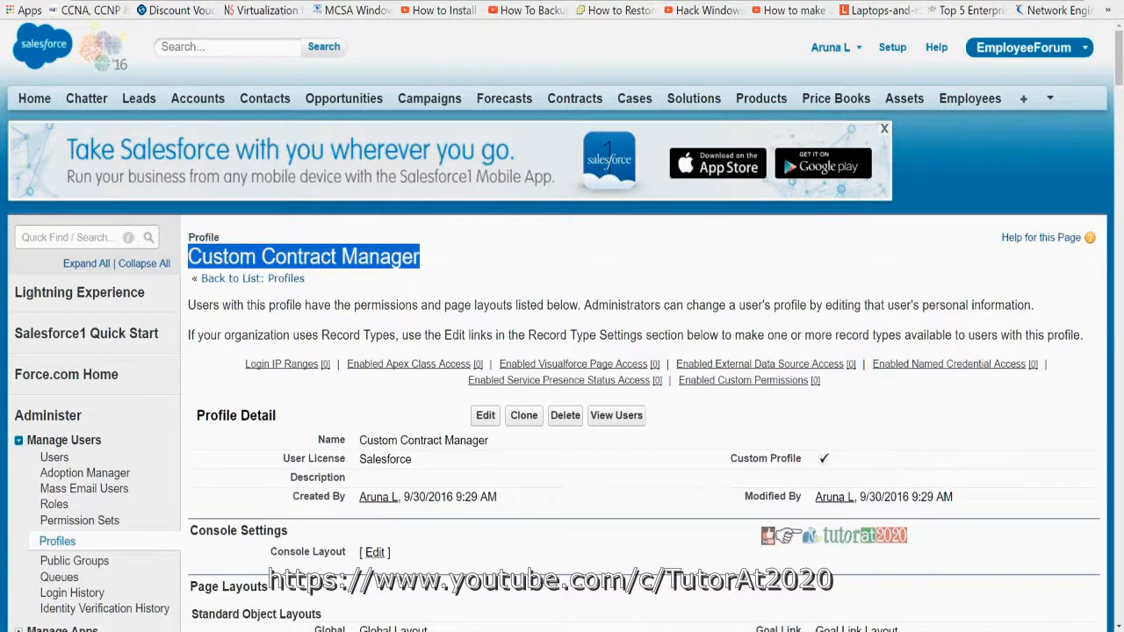
drag(430, 264, 260, 254)
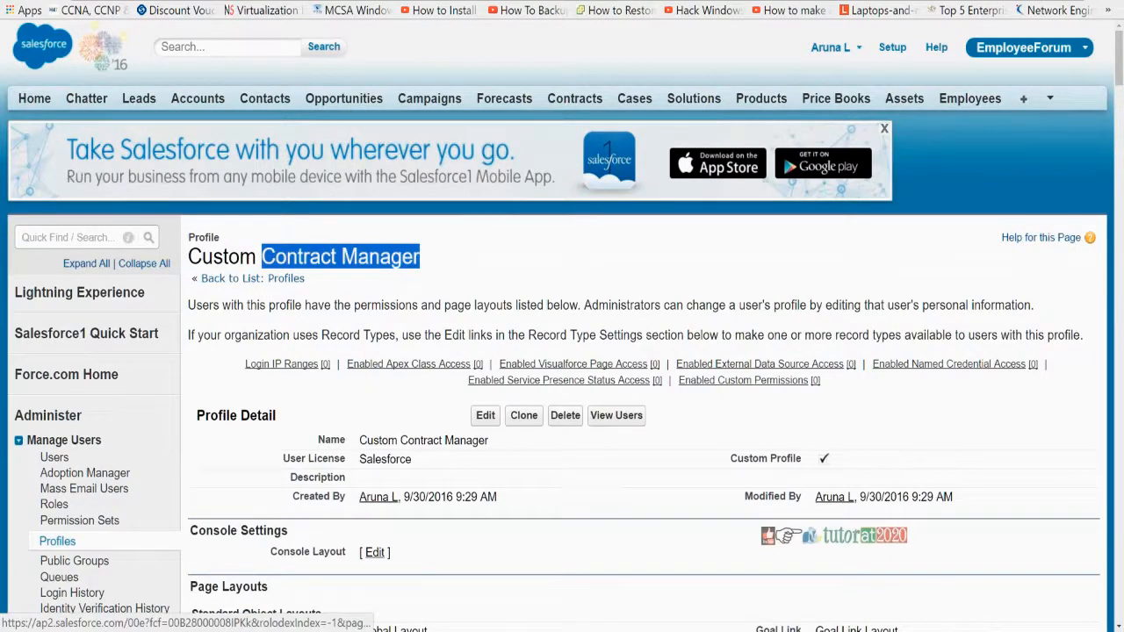
click(263, 279)
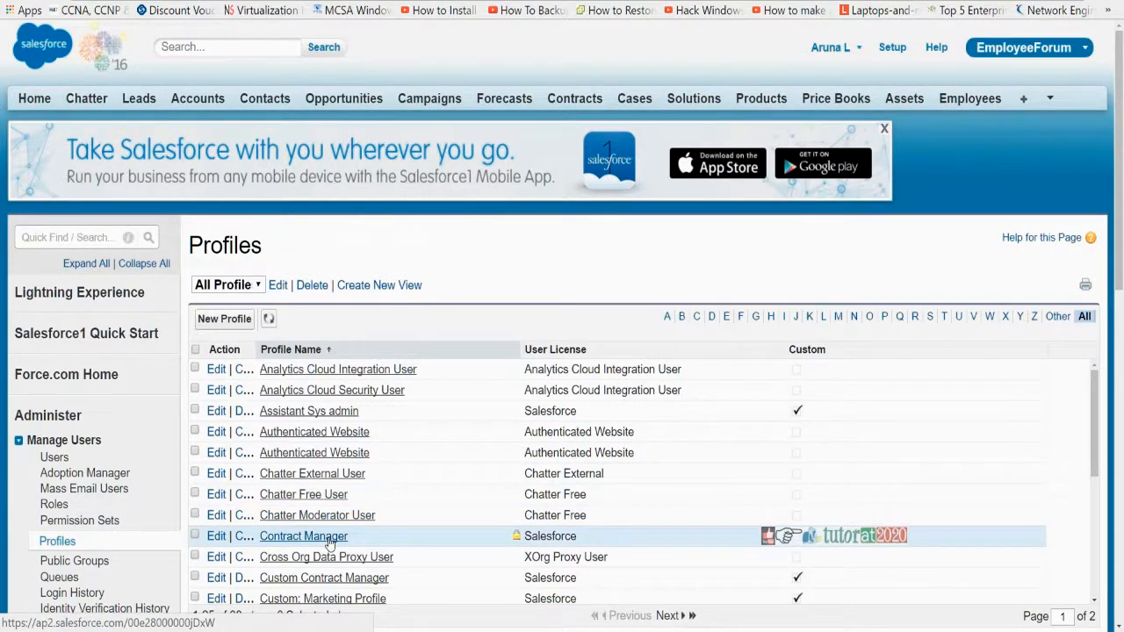
scroll(327, 543, down, 3)
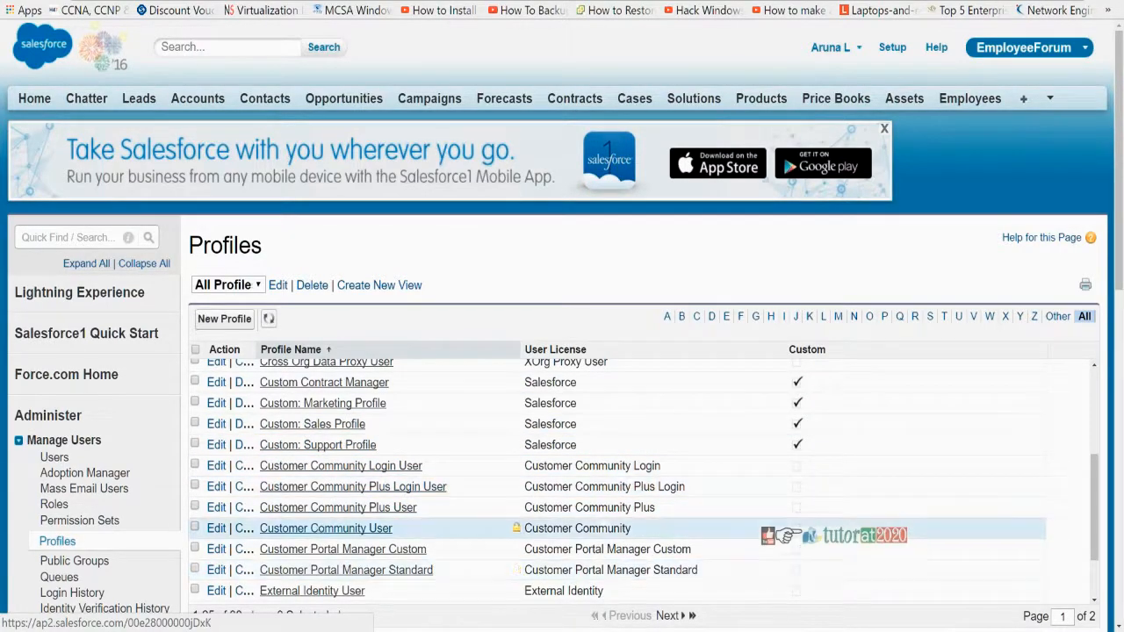
scroll(401, 572, down, 3)
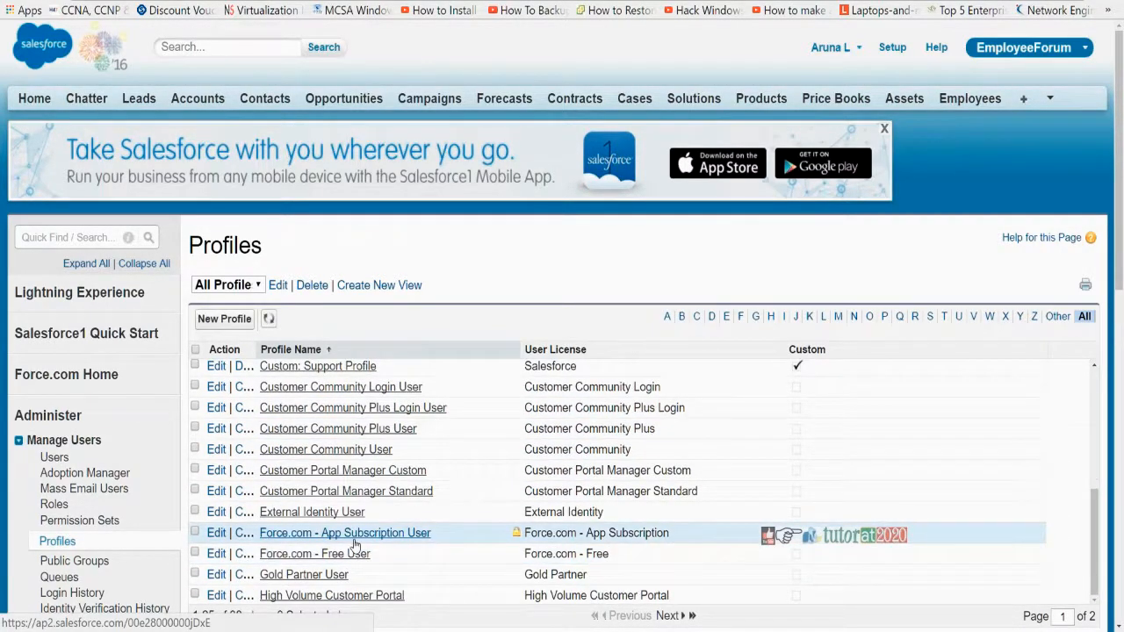
scroll(315, 564, down, 2)
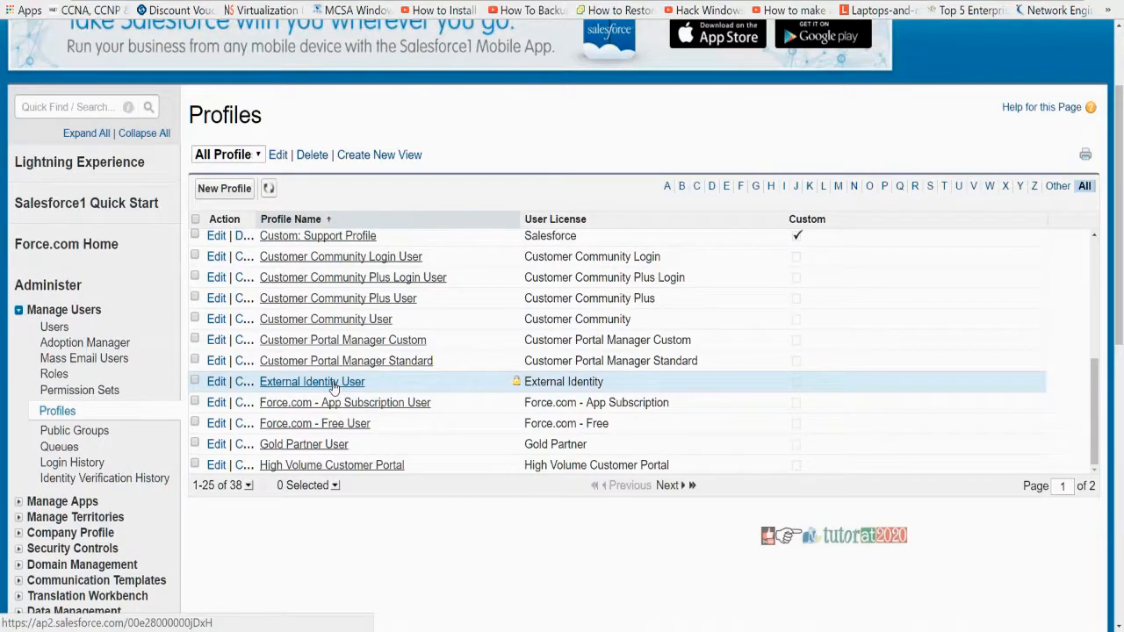
scroll(336, 390, up, 10)
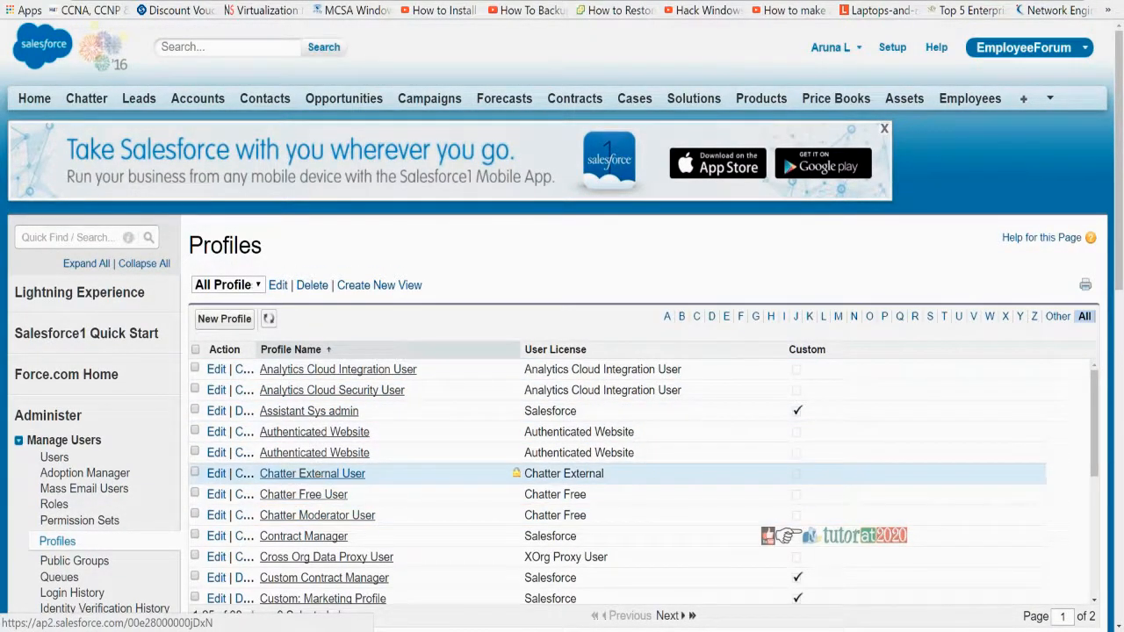
scroll(317, 466, down, 3)
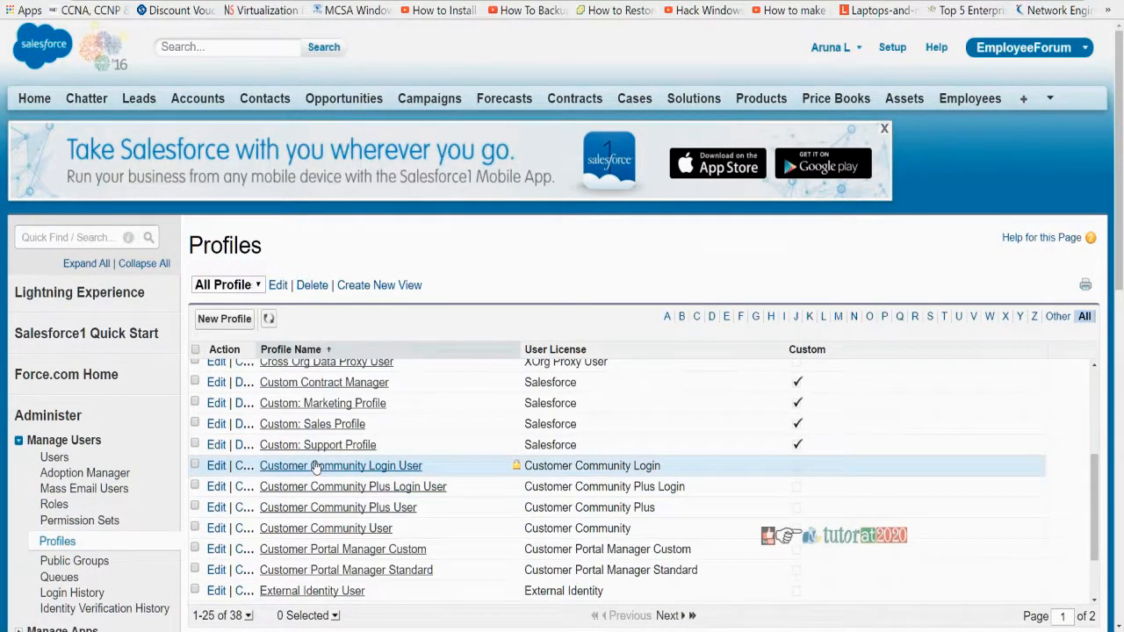
Step: Open Custom Contract Manager from the list, skim its profile details and page layouts, and return to the profiles list
click(319, 384)
scroll(319, 384, down, 1)
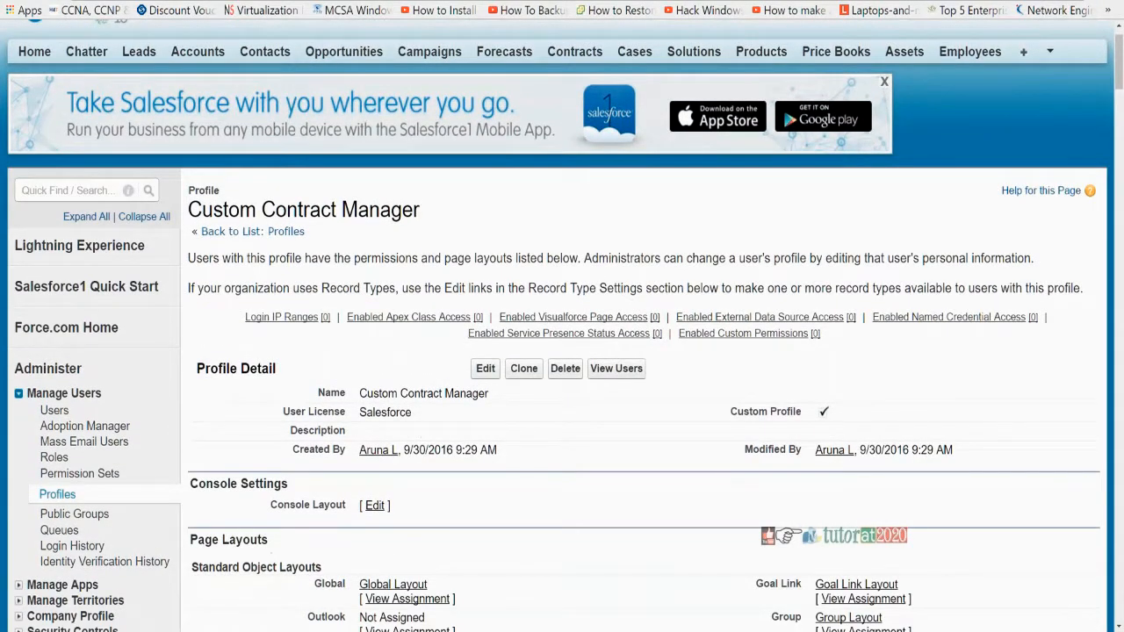
scroll(574, 413, down, 4)
scroll(575, 413, up, 1)
scroll(574, 413, down, 8)
scroll(574, 414, up, 9)
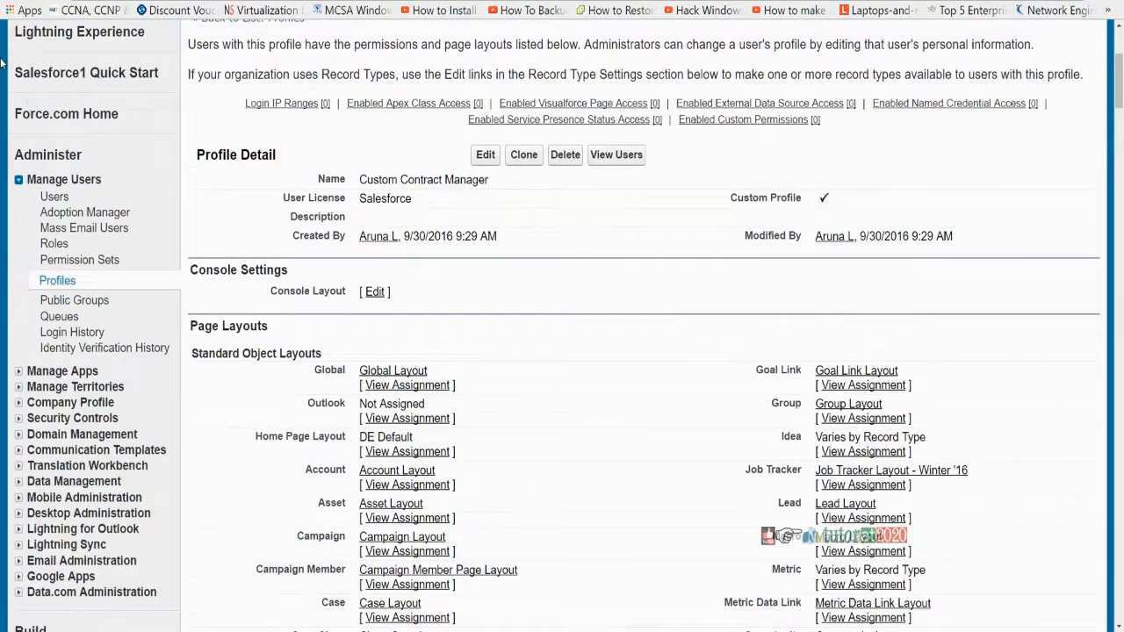
click(14, 2)
Step: Look through the profiles list and find the Contract Manager and Custom Contract Manager entries
scroll(602, 466, down, 9)
scroll(589, 445, up, 8)
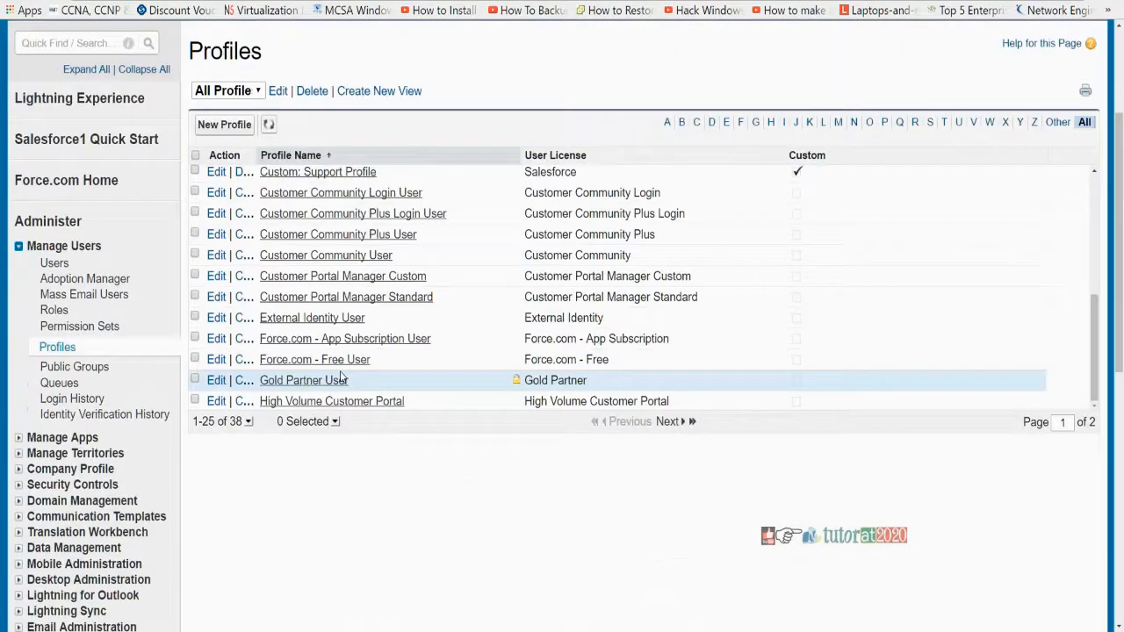
scroll(351, 278, up, 1)
scroll(351, 281, up, 2)
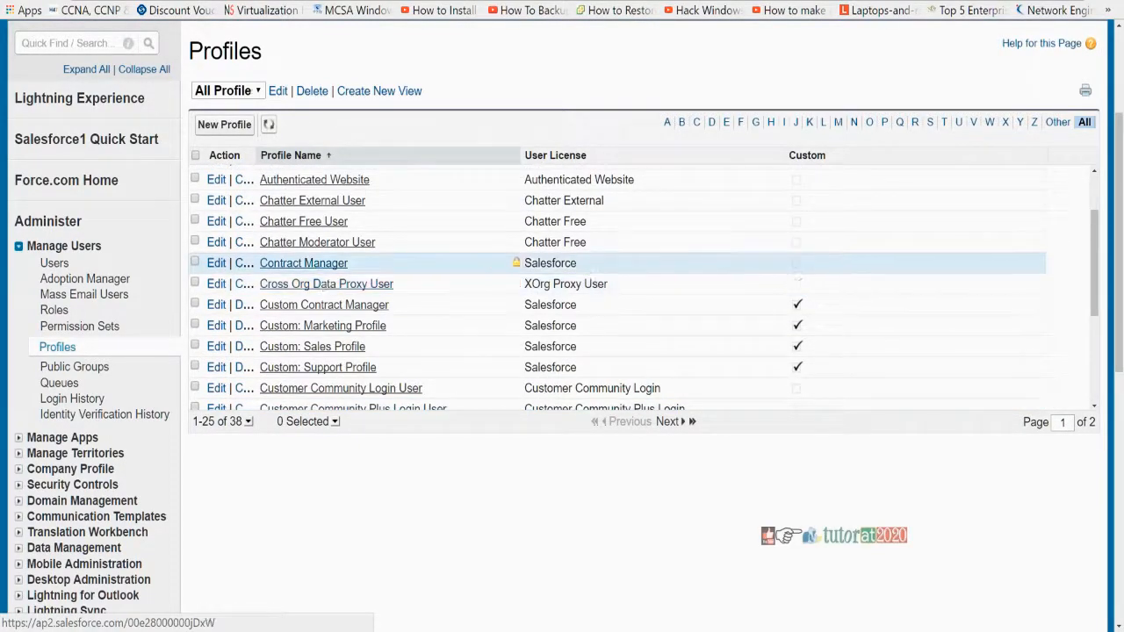
Step: Open the standard Contract Manager profile and look through its app, tab, object permission, password policy and login settings
click(303, 263)
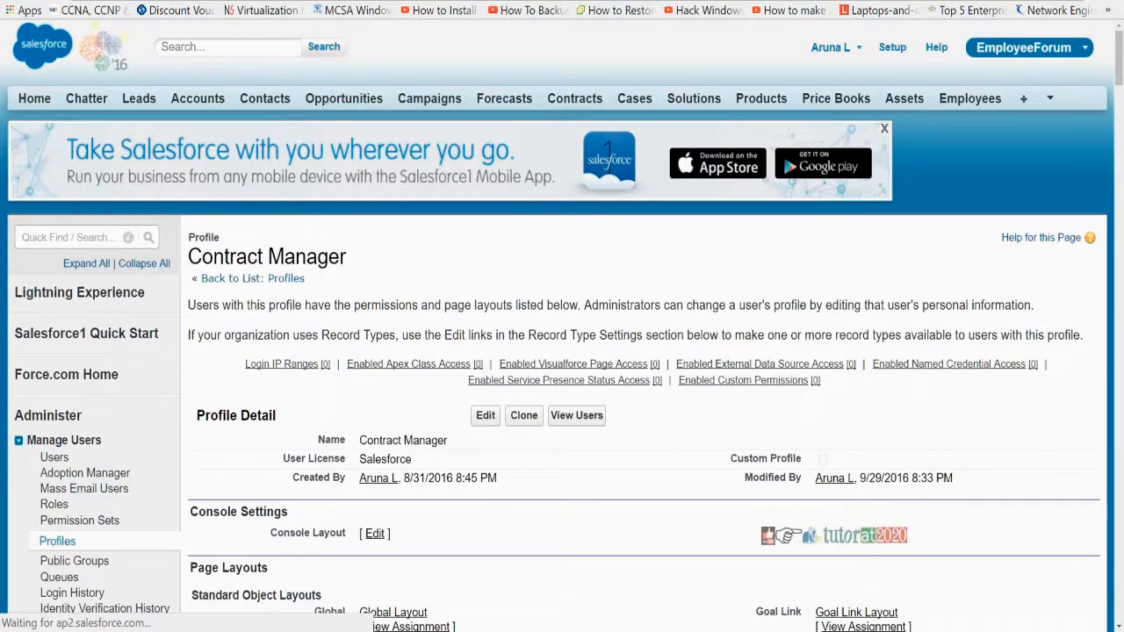
scroll(627, 542, down, 15)
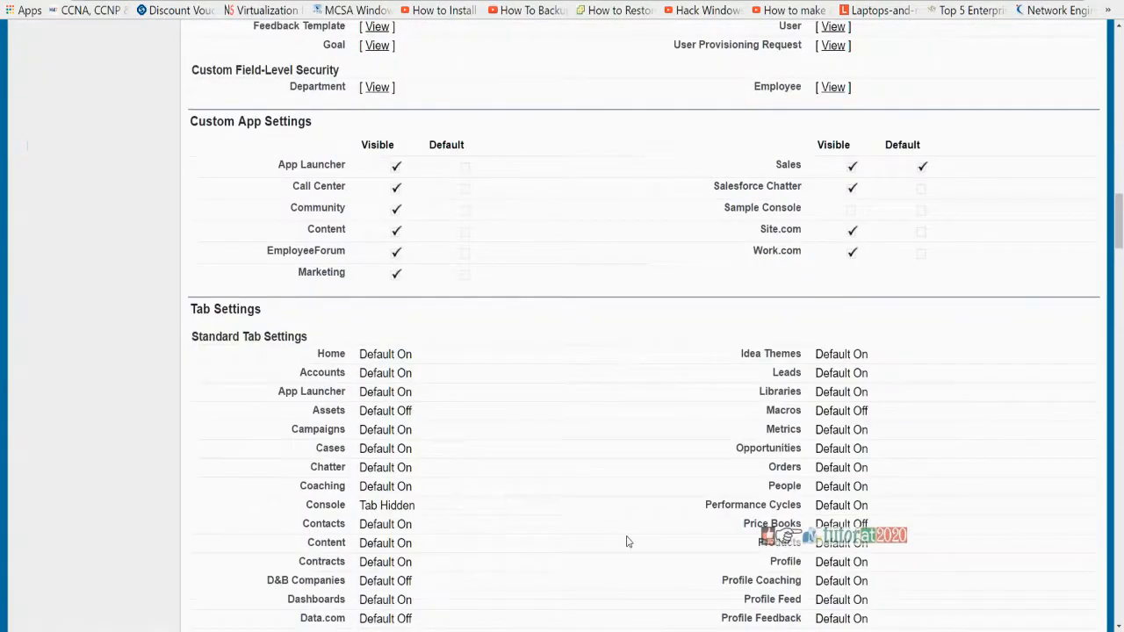
scroll(495, 402, down, 20)
scroll(499, 382, down, 20)
scroll(503, 375, down, 1)
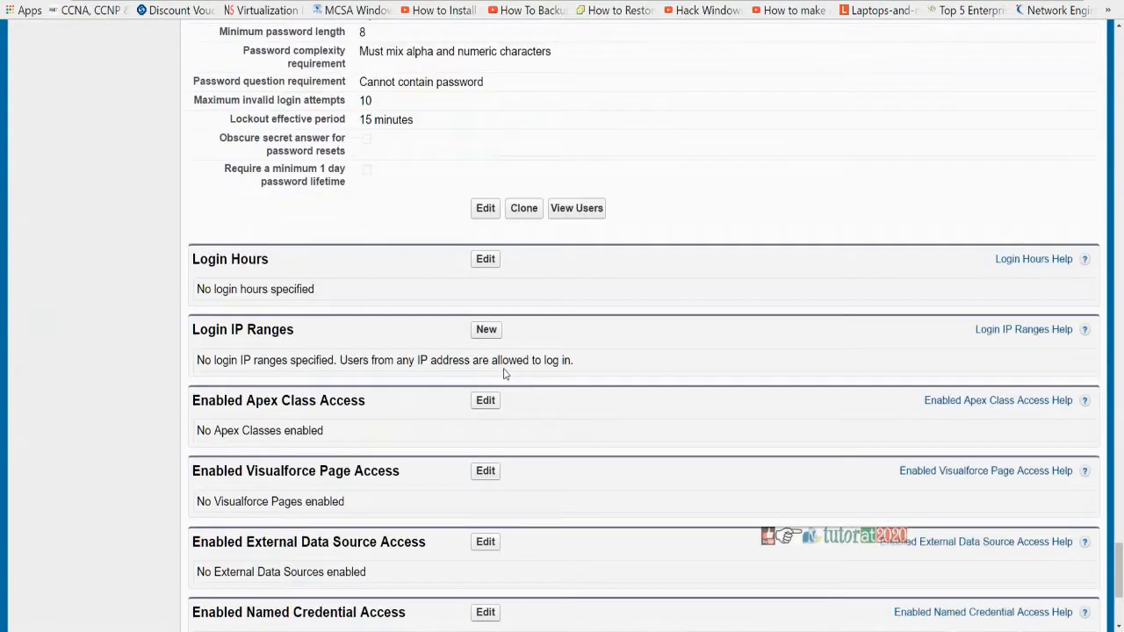
scroll(498, 360, up, 5)
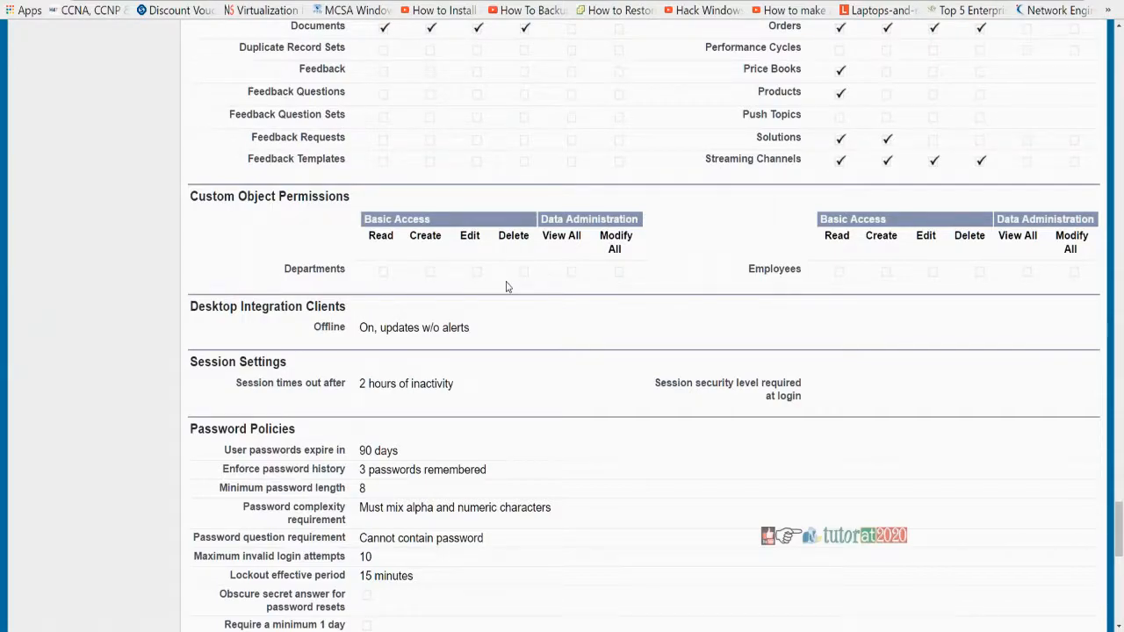
scroll(519, 264, up, 20)
scroll(534, 236, up, 20)
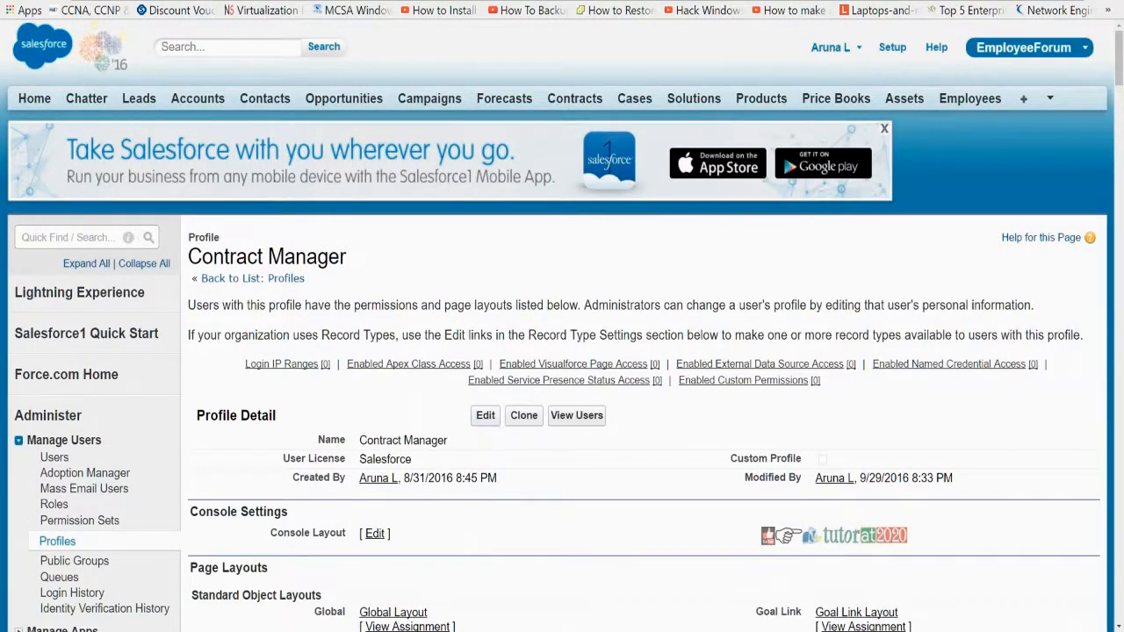
Step: Open Contract Manager for editing, examine its object permissions and session and password policies, and leave without saving
click(485, 421)
scroll(516, 492, down, 20)
scroll(515, 492, down, 3)
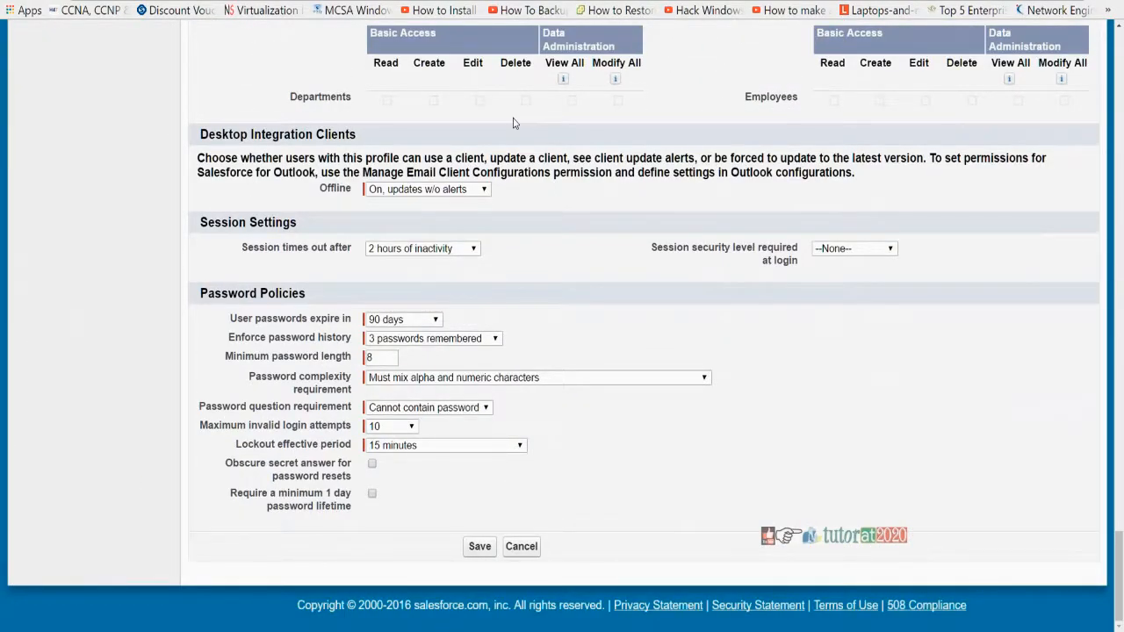
scroll(531, 356, up, 15)
scroll(530, 356, up, 10)
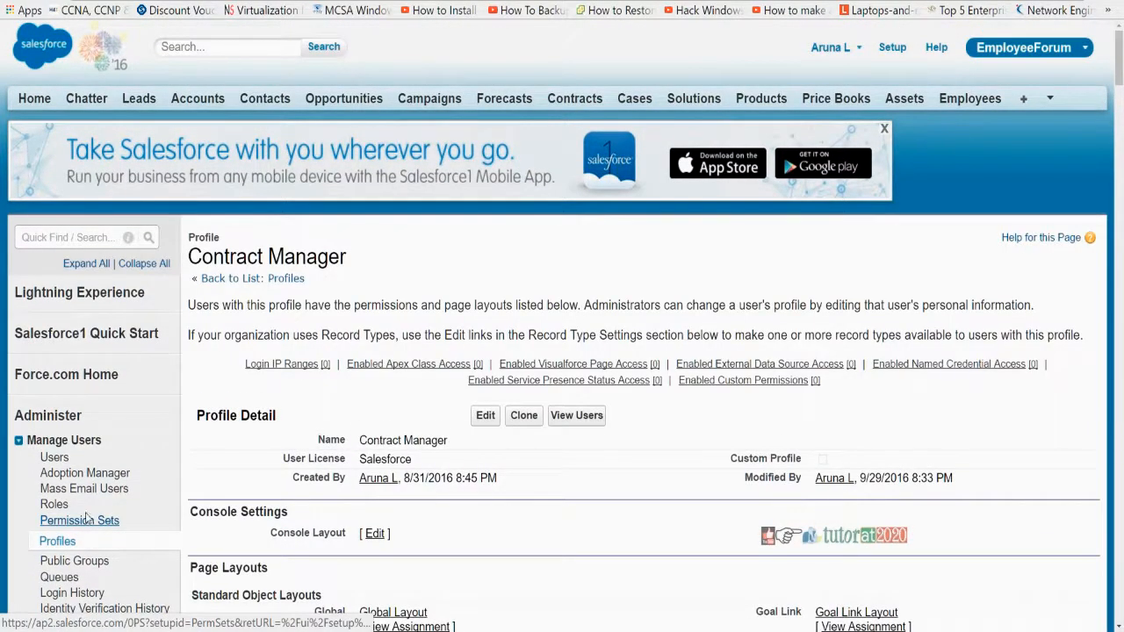
Step: View the user license choices for a new permission set, and return to the Contract Manager profile without creating one
click(86, 520)
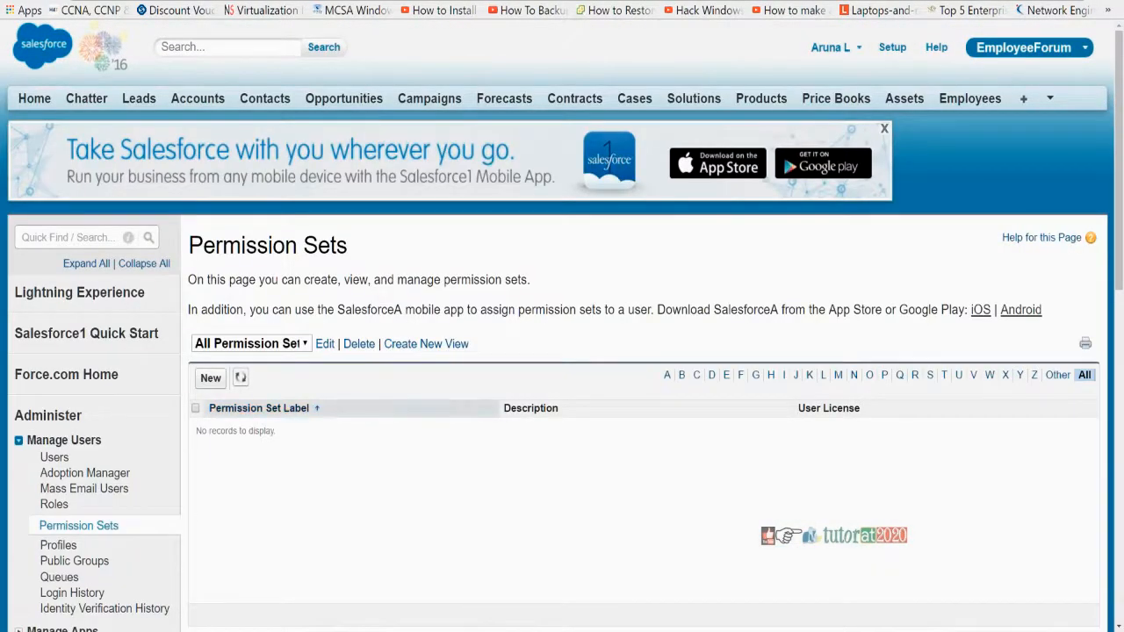
scroll(369, 278, down, 3)
click(210, 117)
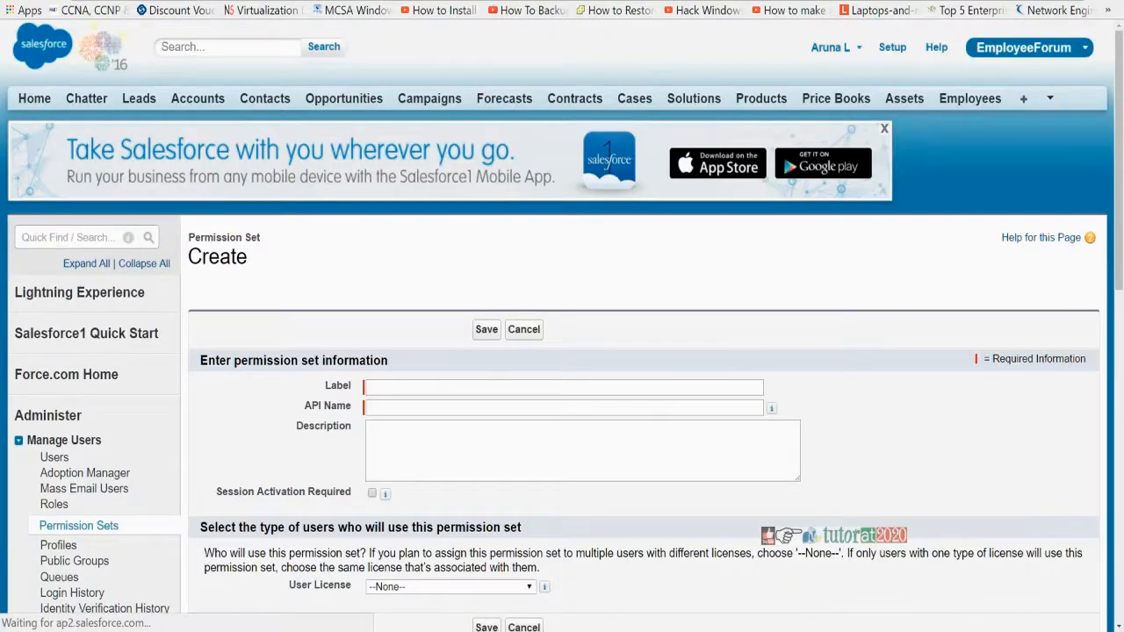
scroll(397, 407, down, 1)
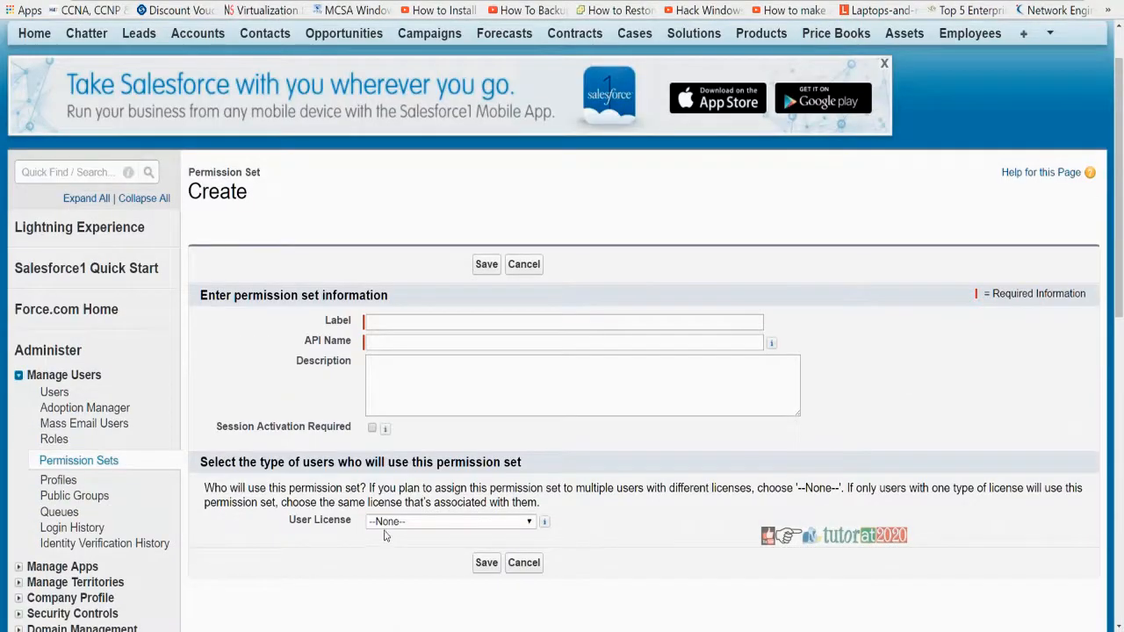
click(389, 523)
drag(646, 283, 637, 295)
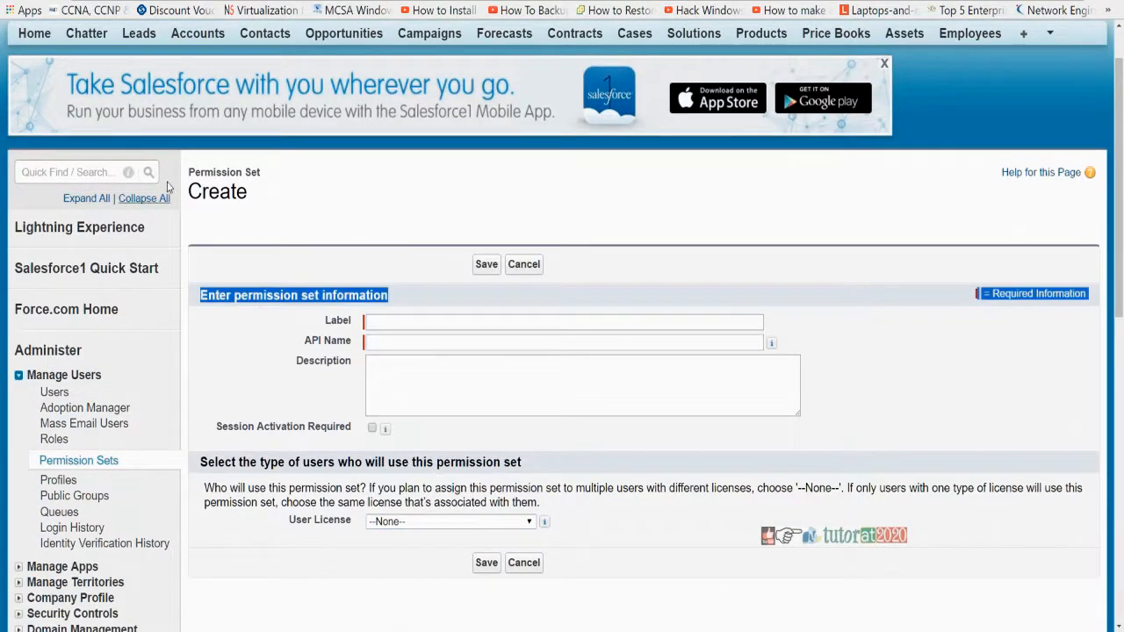
click(11, 1)
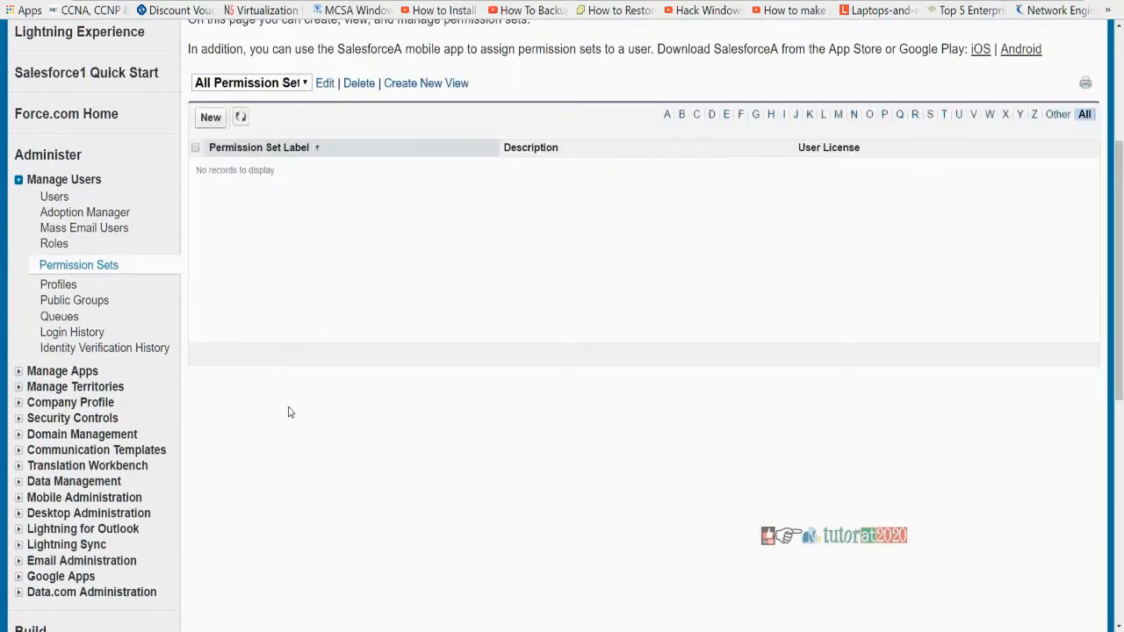
scroll(308, 351, up, 3)
click(13, 3)
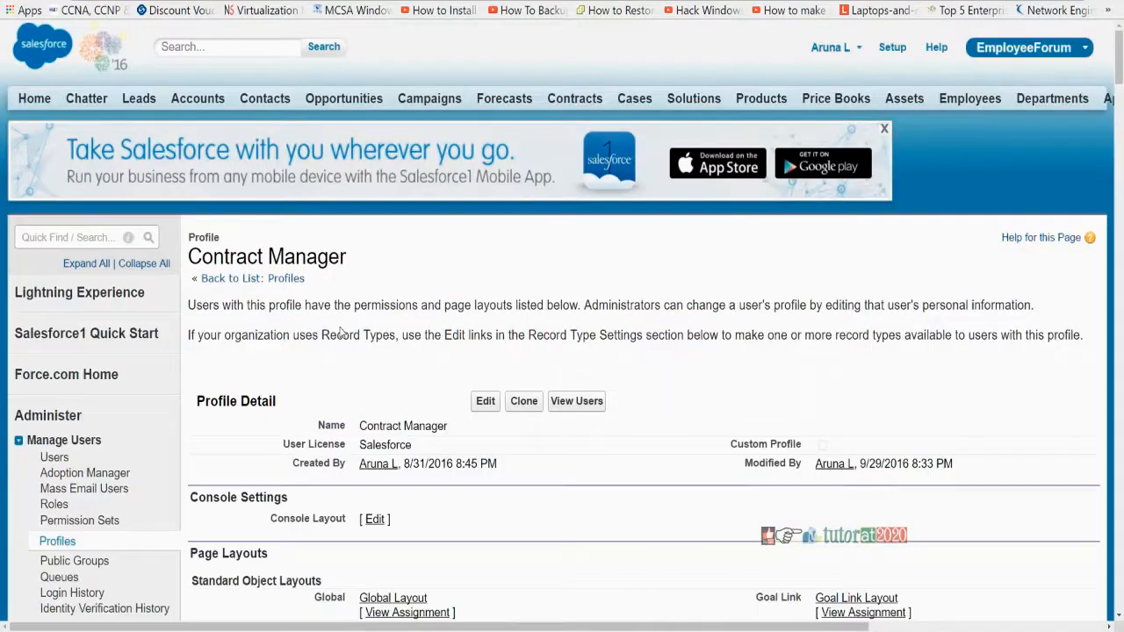
Step: Check which user license the Contract Manager profile uses in its profile details
scroll(419, 364, down, 2)
scroll(419, 363, down, 1)
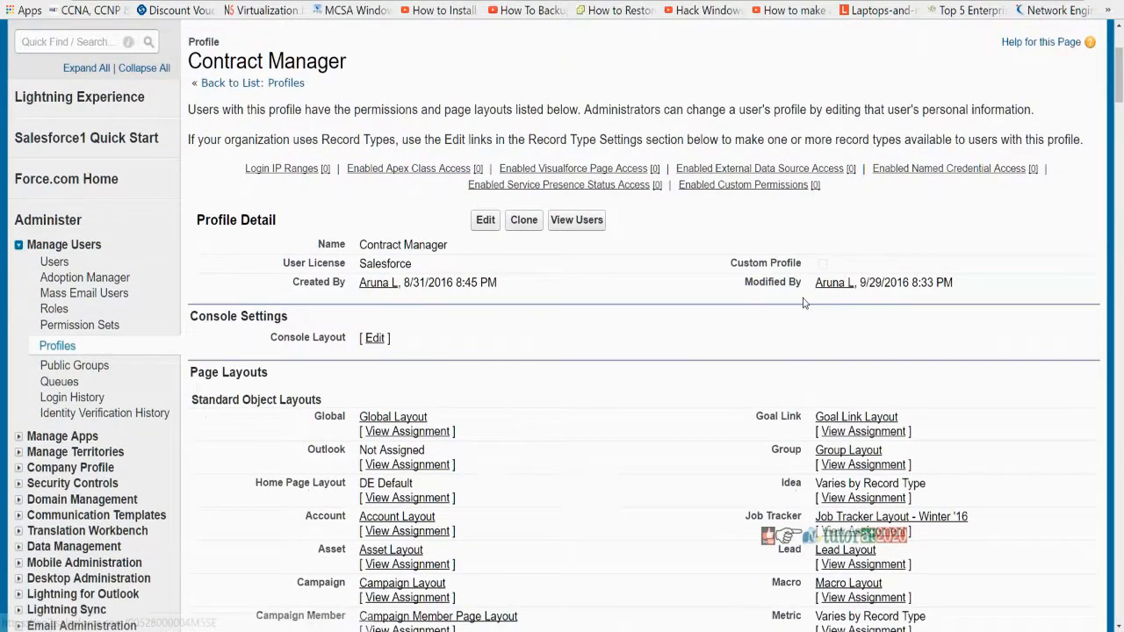
drag(411, 265, 357, 264)
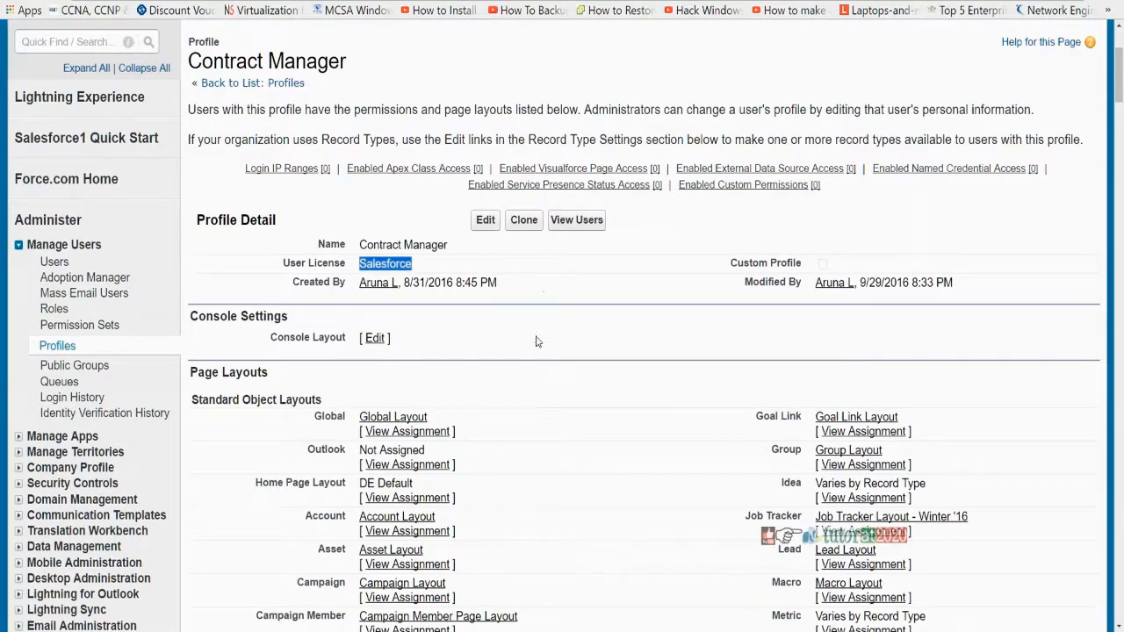
drag(416, 271, 362, 255)
click(334, 266)
drag(362, 263, 435, 270)
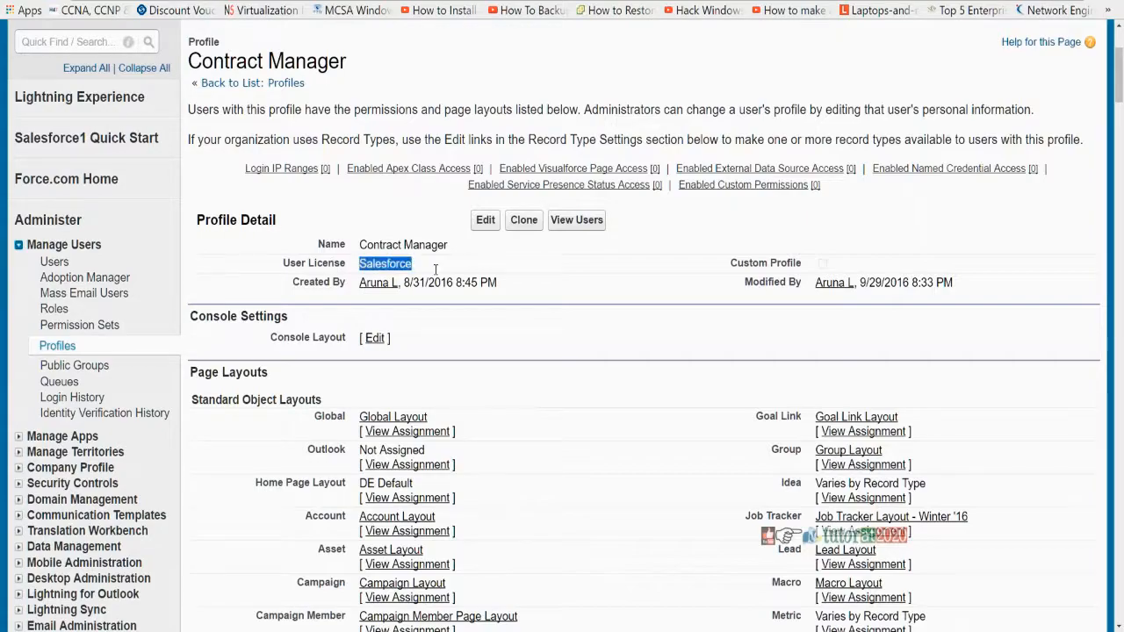
Step: Start a new permission set and set its user license to Salesforce
click(79, 325)
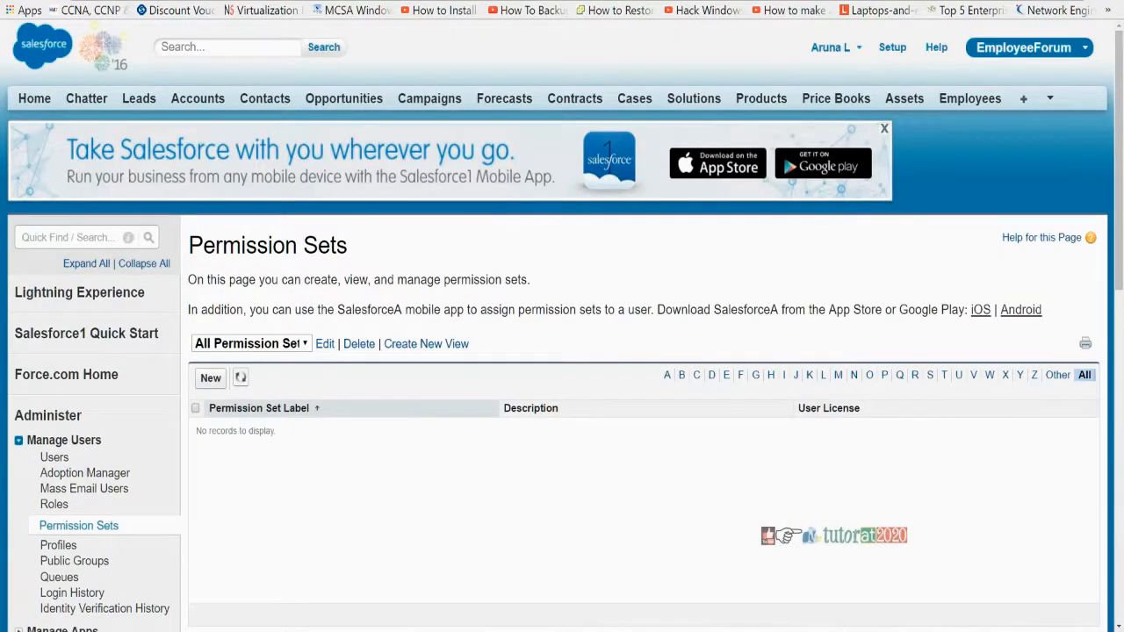
click(210, 377)
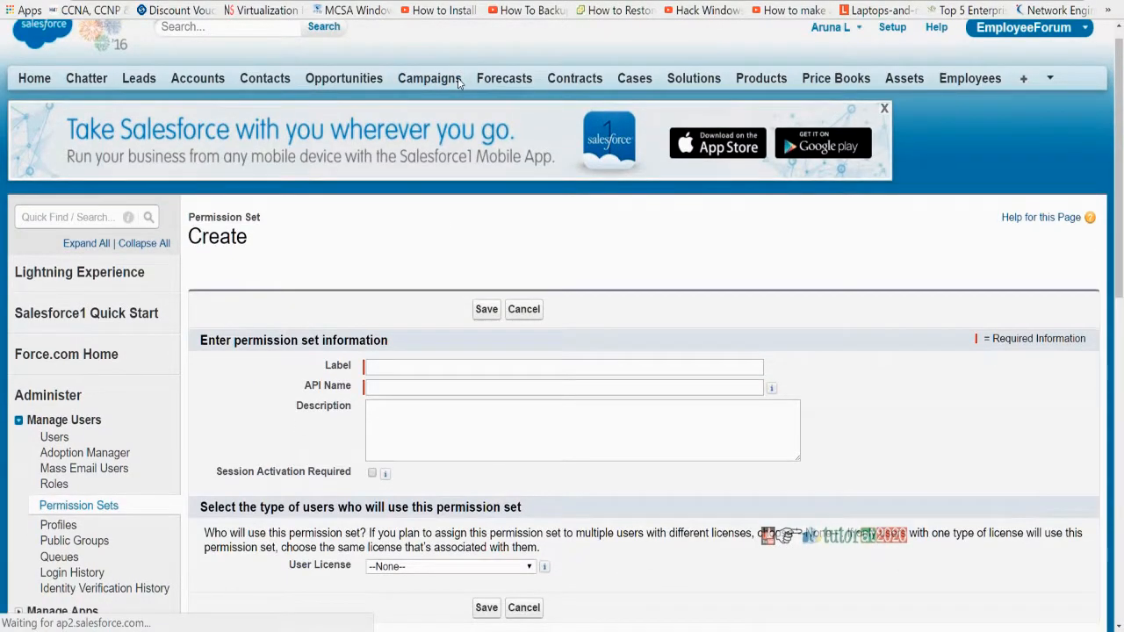
scroll(457, 78, down, 3)
click(448, 261)
click(413, 290)
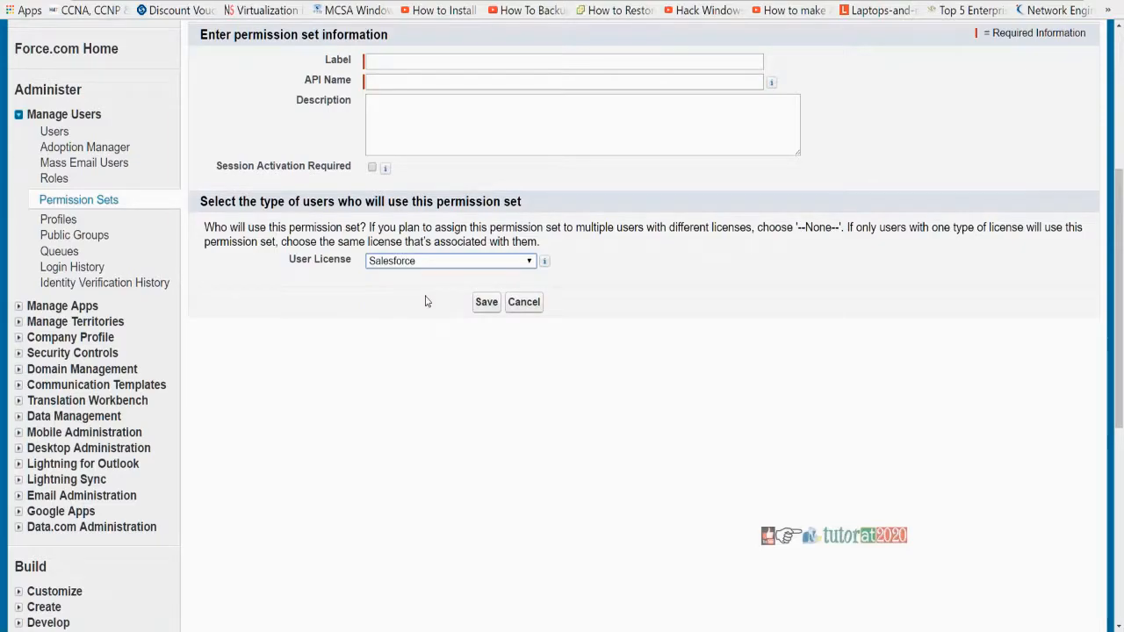
Step: Enter SamplePermissionSet as the permission set's label and API name, leave the description empty, and save it
scroll(427, 301, up, 3)
click(383, 255)
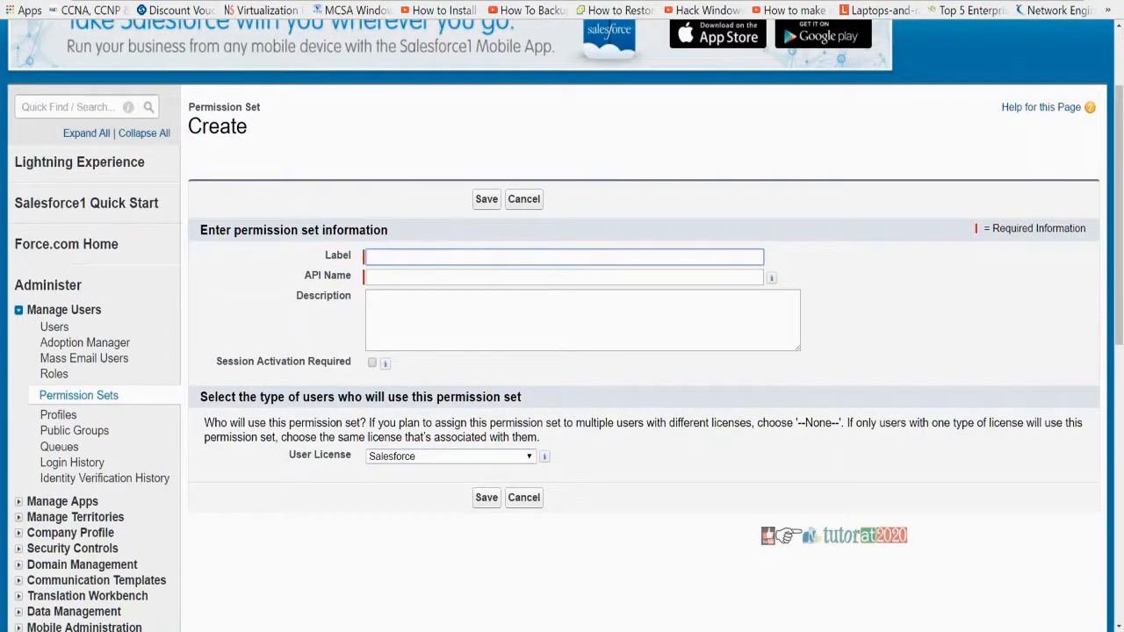
text(SamplePermissionSet)
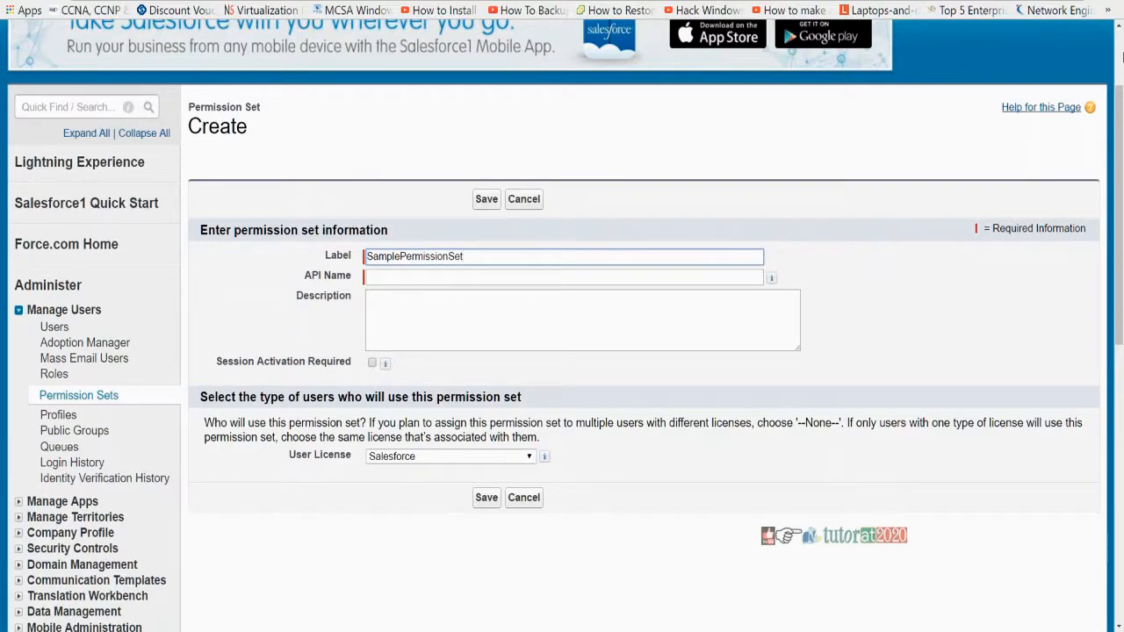
click(408, 318)
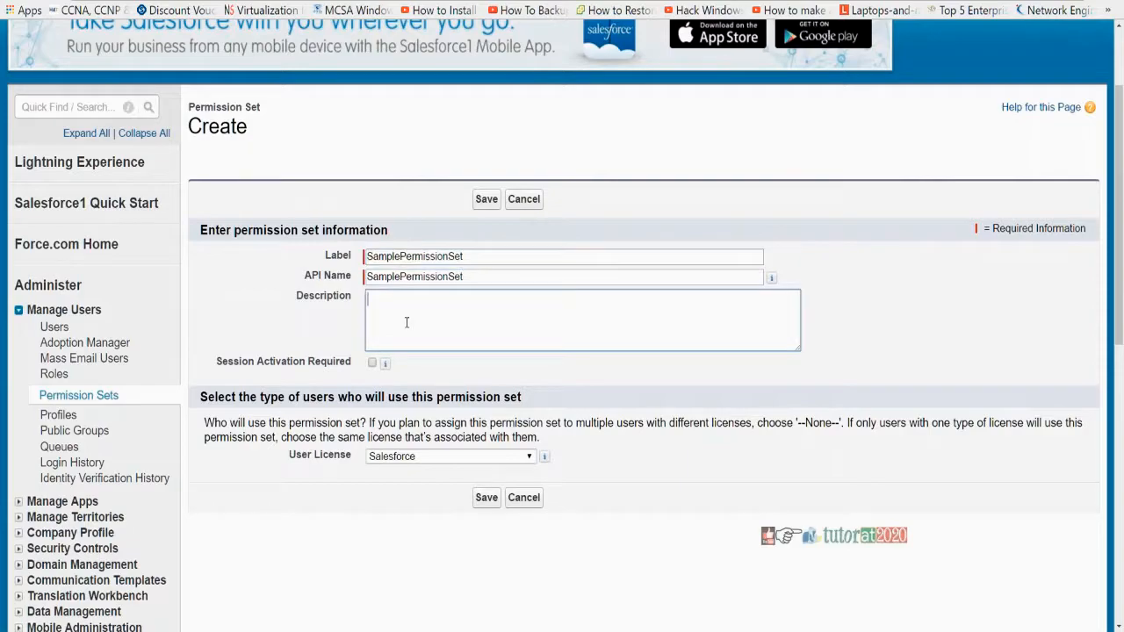
mouse_move(383, 365)
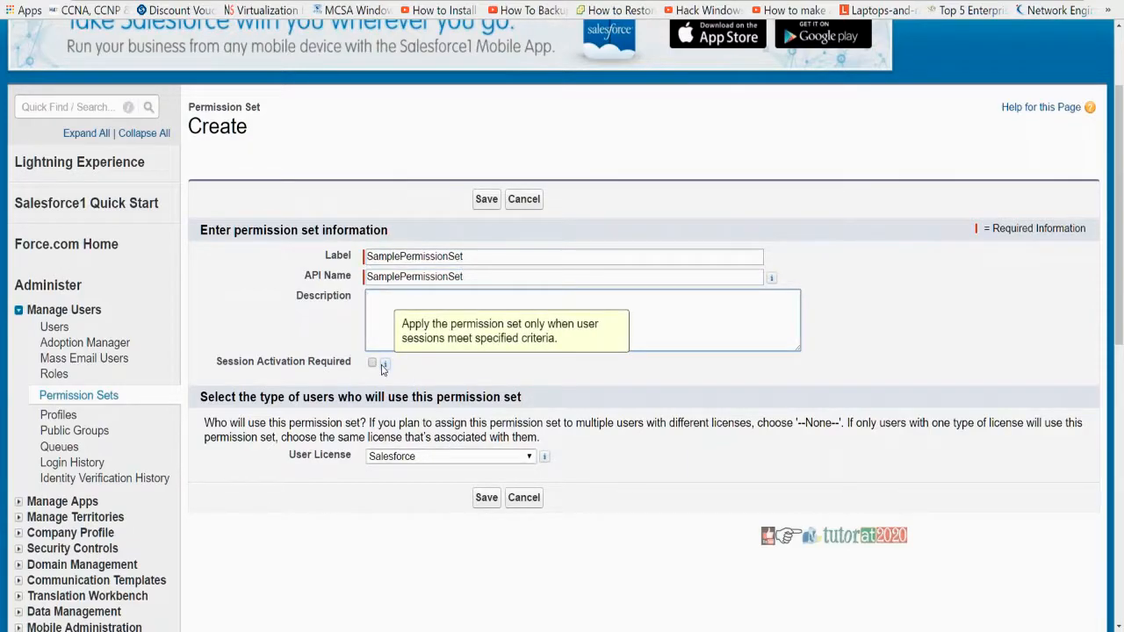
click(487, 497)
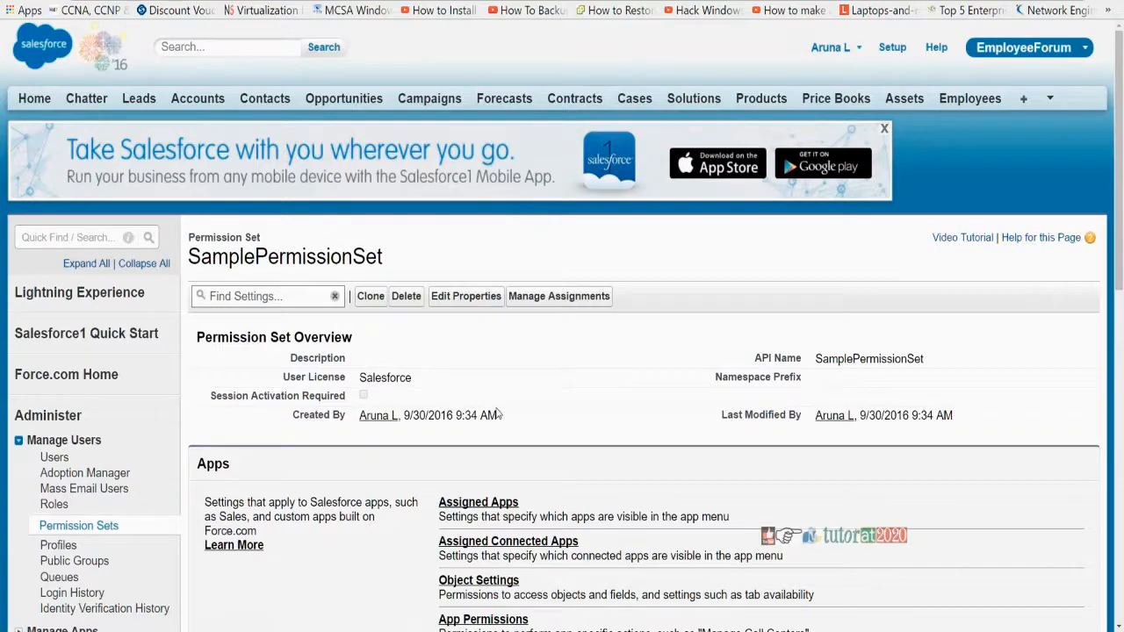
Step: Look through SamplePermissionSet's overview, management options and available app settings
scroll(496, 413, down, 1)
scroll(497, 413, down, 2)
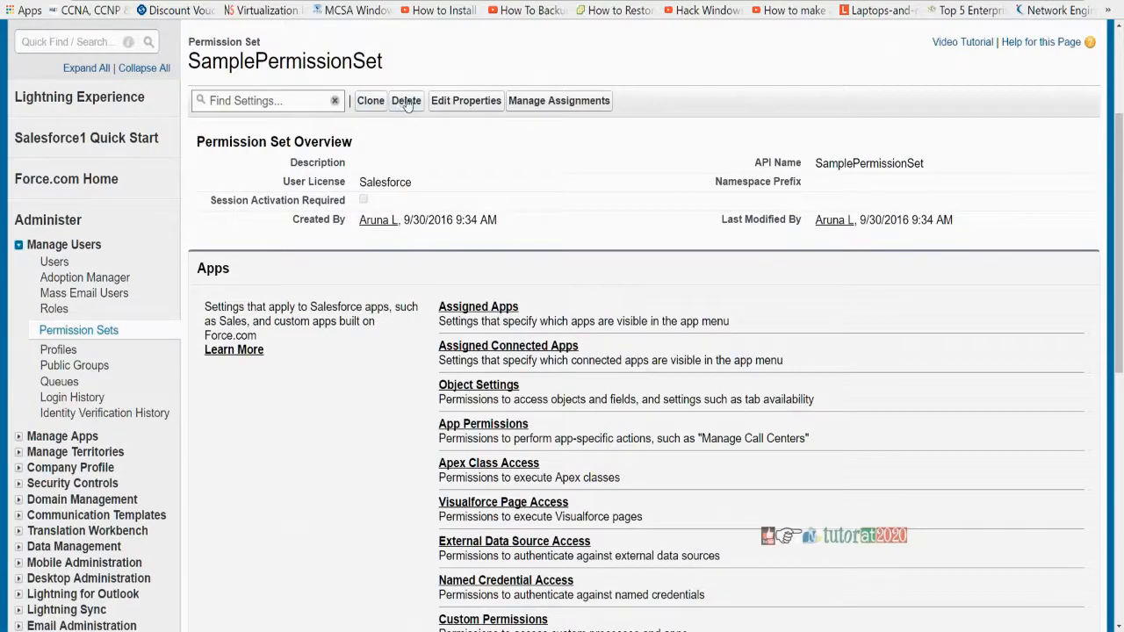
scroll(497, 247, down, 3)
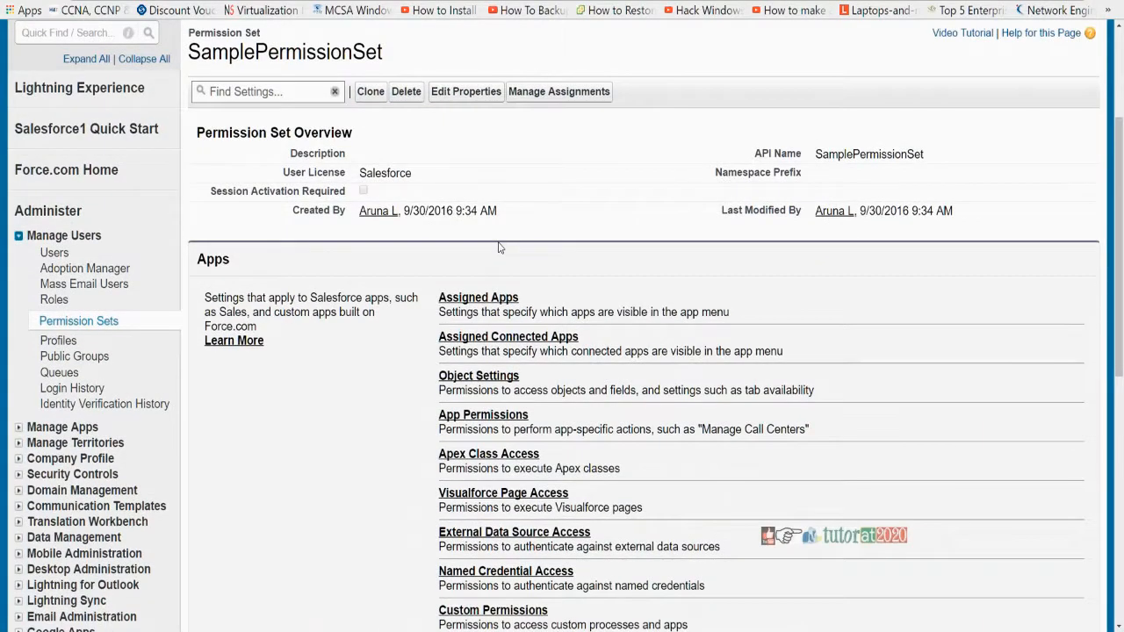
scroll(492, 268, up, 2)
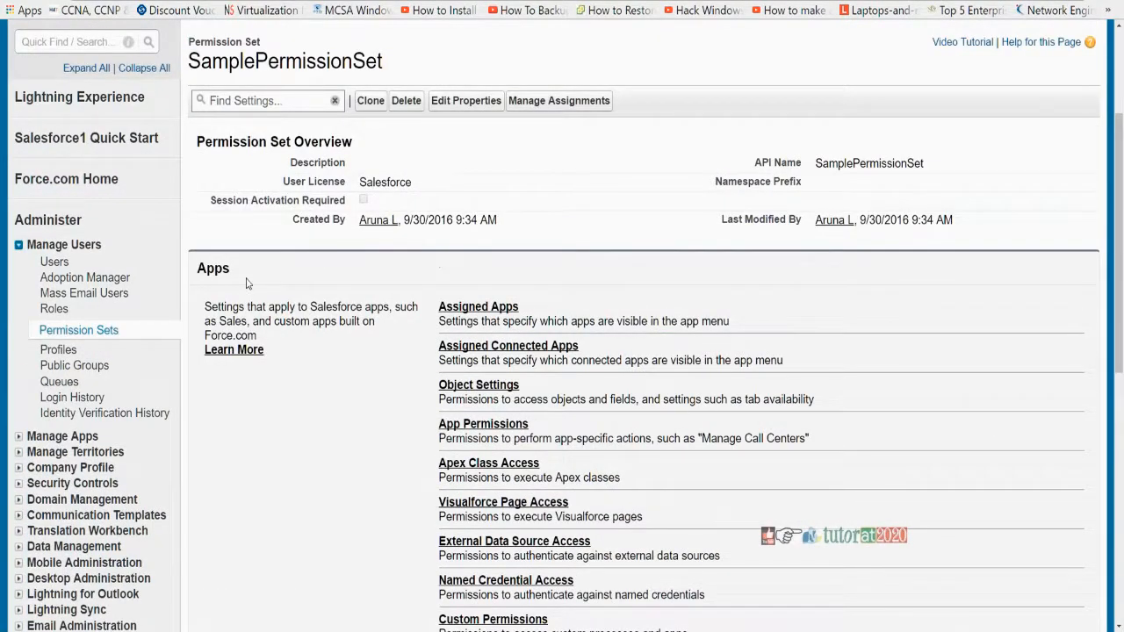
key(ctrl+a)
click(359, 256)
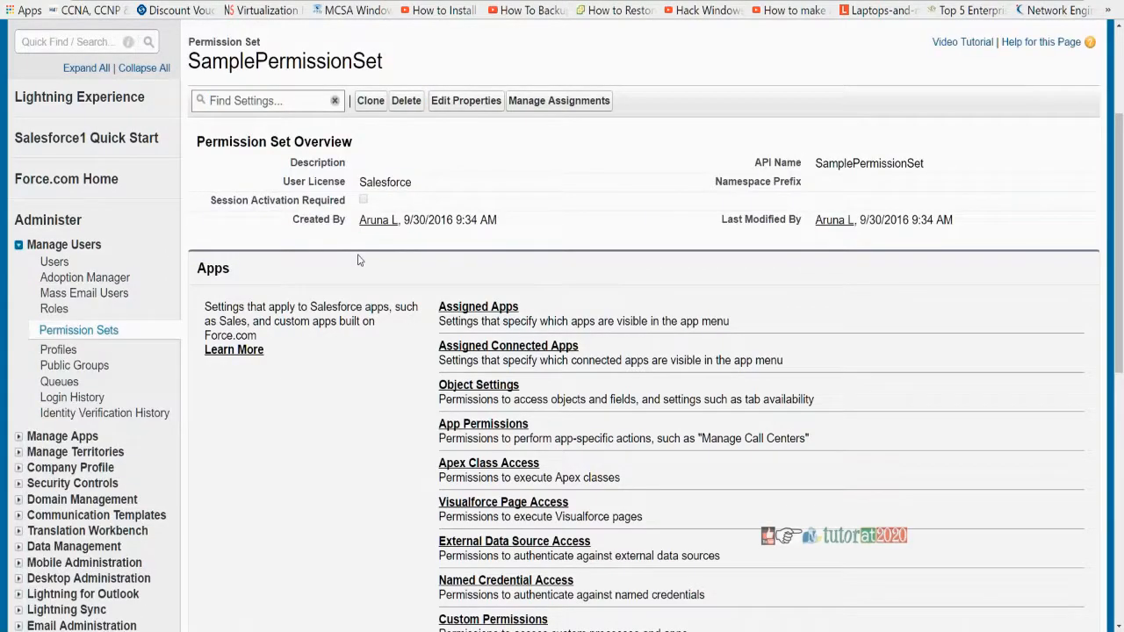
Step: View SamplePermissionSet's editable properties without changing them, and examine the active users available for assignment
click(448, 107)
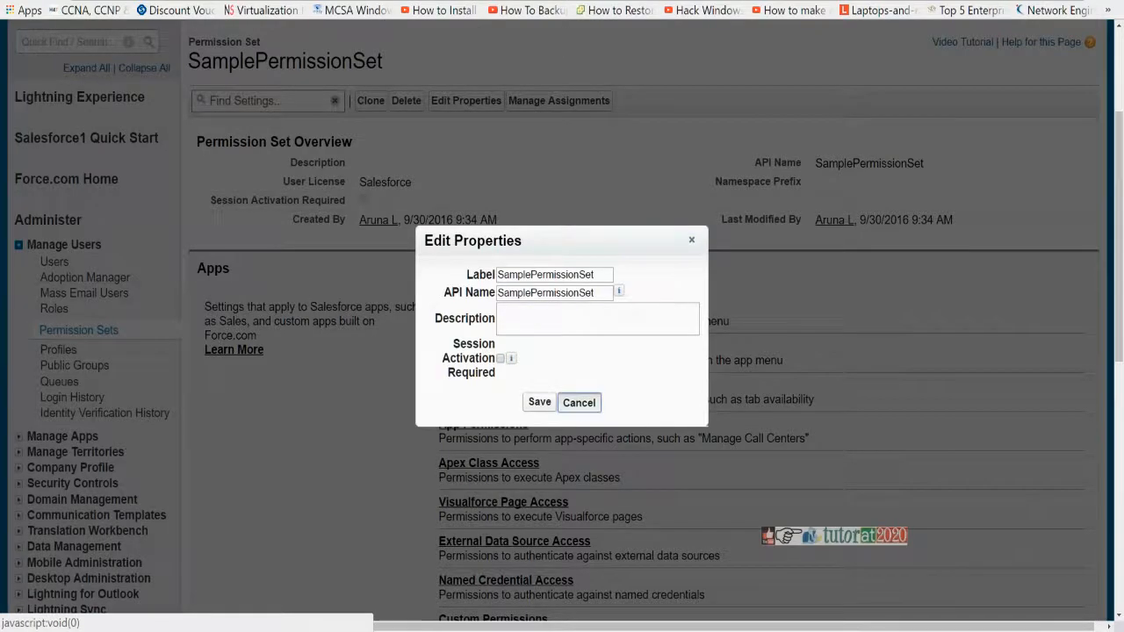
click(579, 401)
click(535, 101)
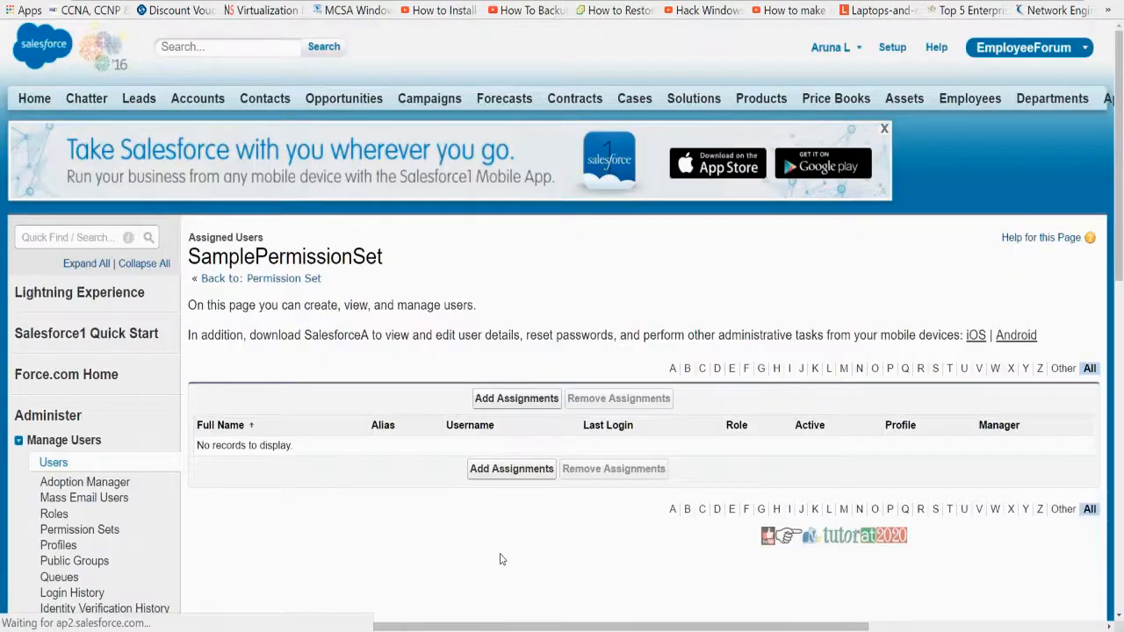
click(515, 398)
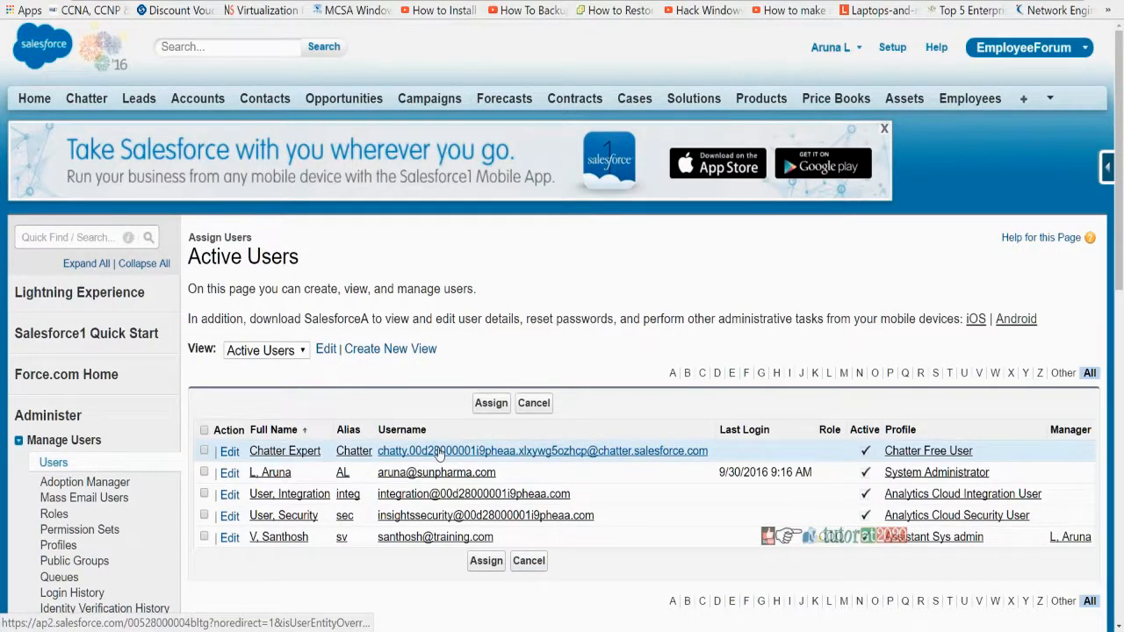
scroll(439, 451, down, 1)
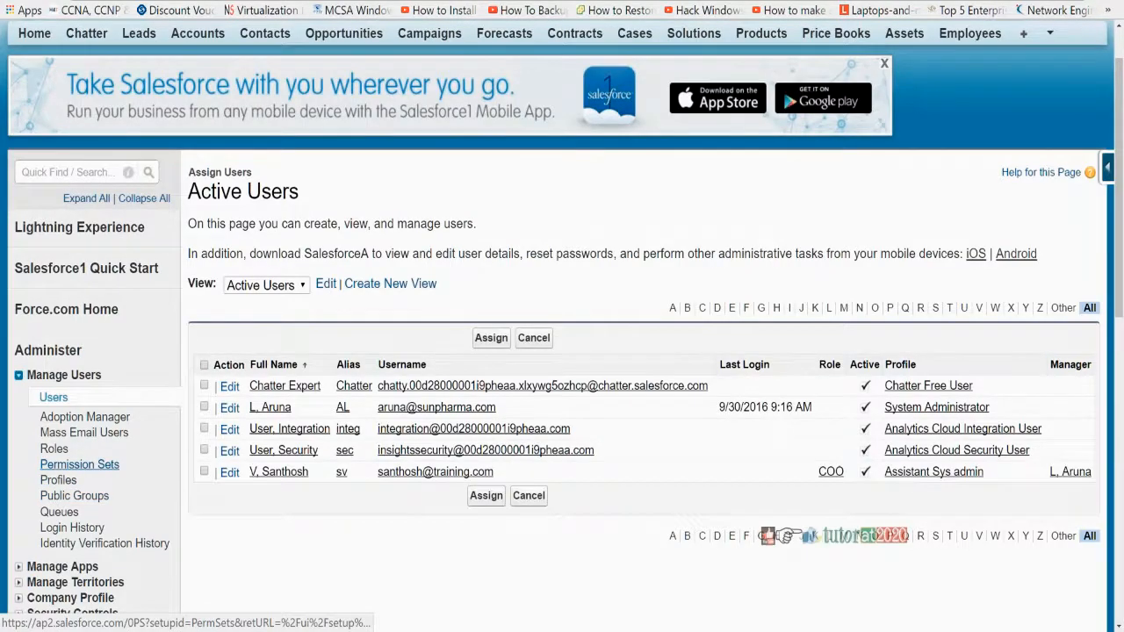
Step: Return to the permission sets list, reopen SamplePermissionSet, and look through its app and system settings
click(79, 465)
scroll(429, 466, down, 1)
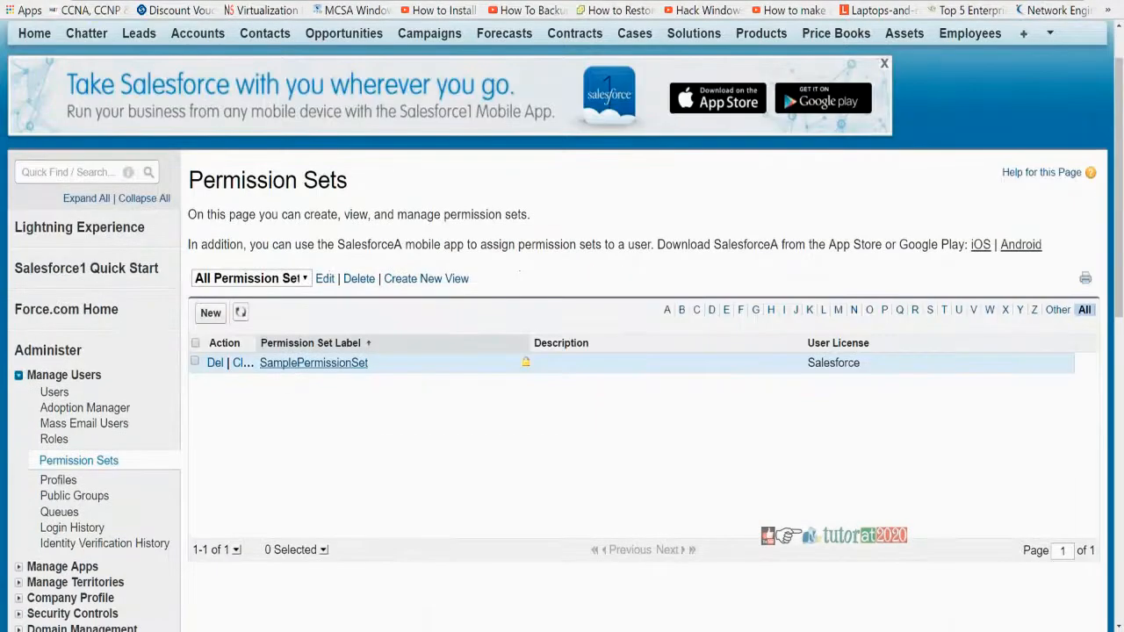
click(314, 363)
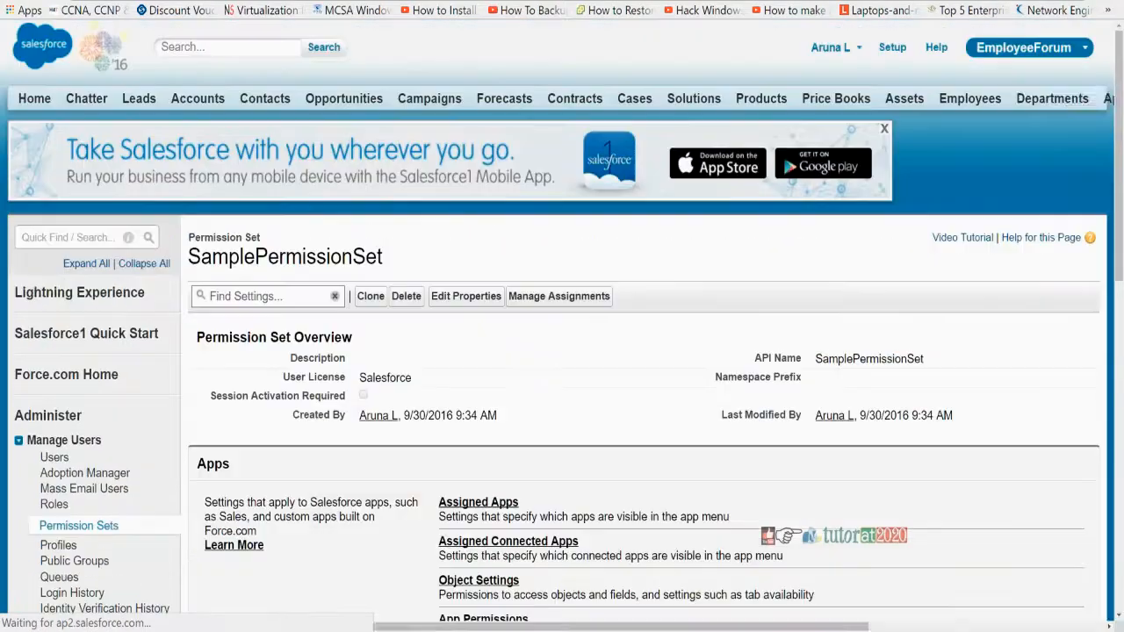
scroll(392, 461, down, 2)
scroll(392, 461, down, 3)
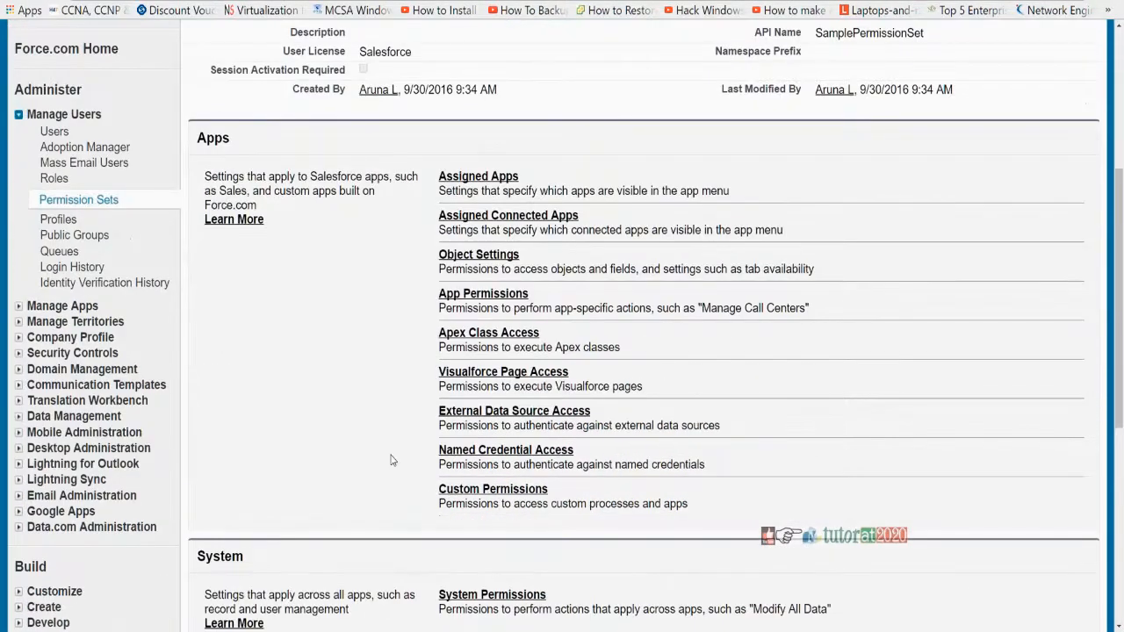
Step: Open SamplePermissionSet's object settings and look through the listed objects and their permissions
scroll(392, 460, down, 5)
scroll(442, 489, up, 6)
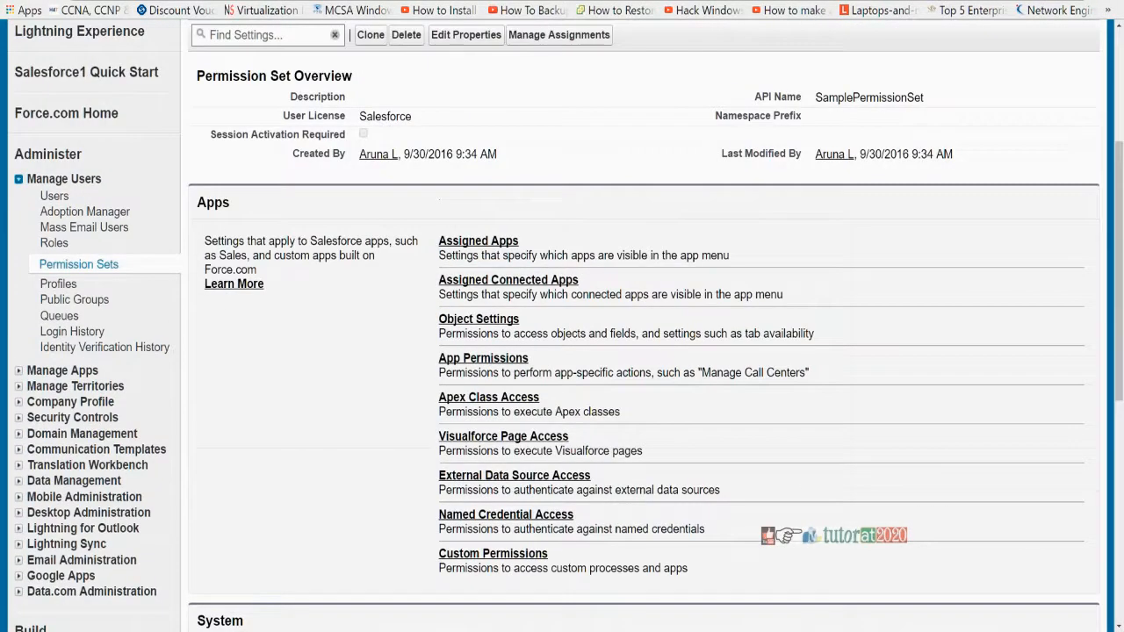
scroll(442, 439, down, 3)
click(479, 124)
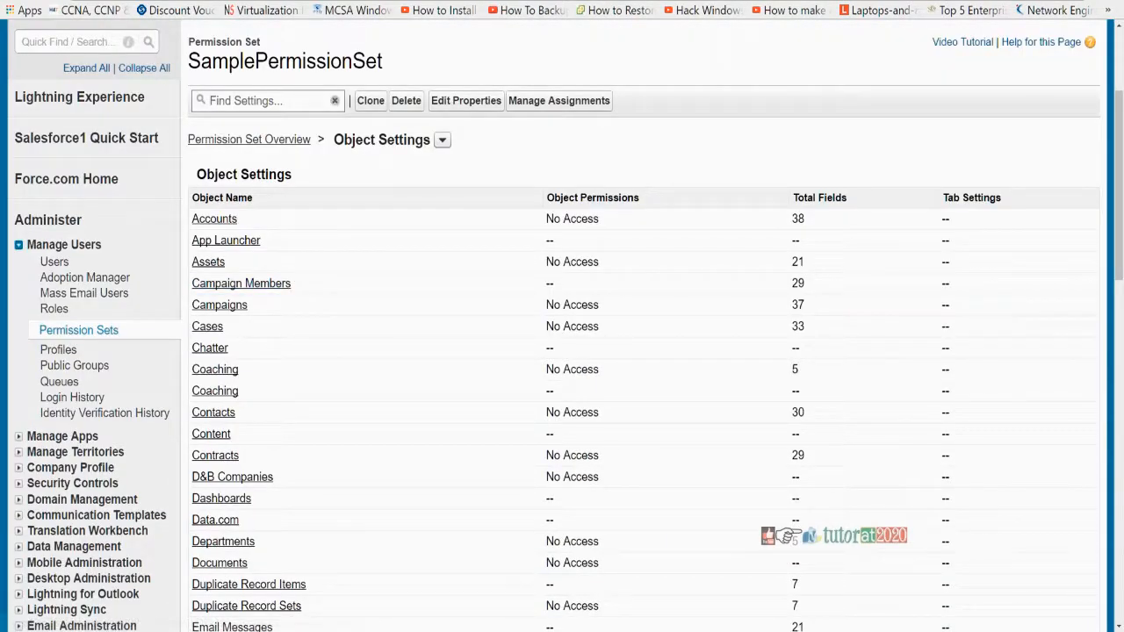
drag(196, 60, 419, 69)
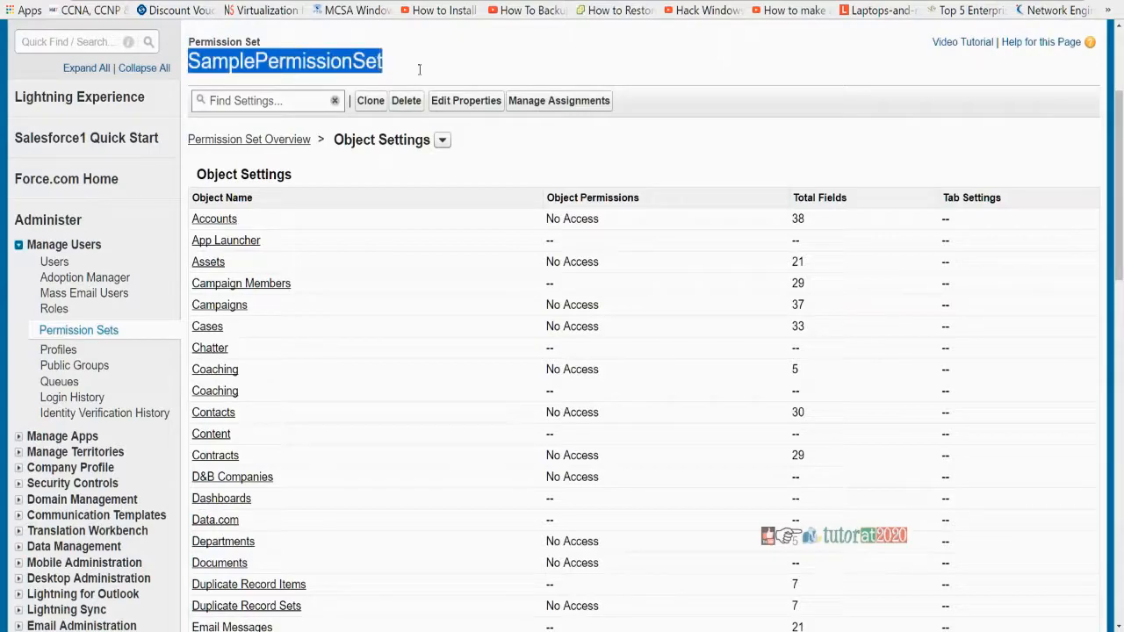
scroll(264, 419, down, 5)
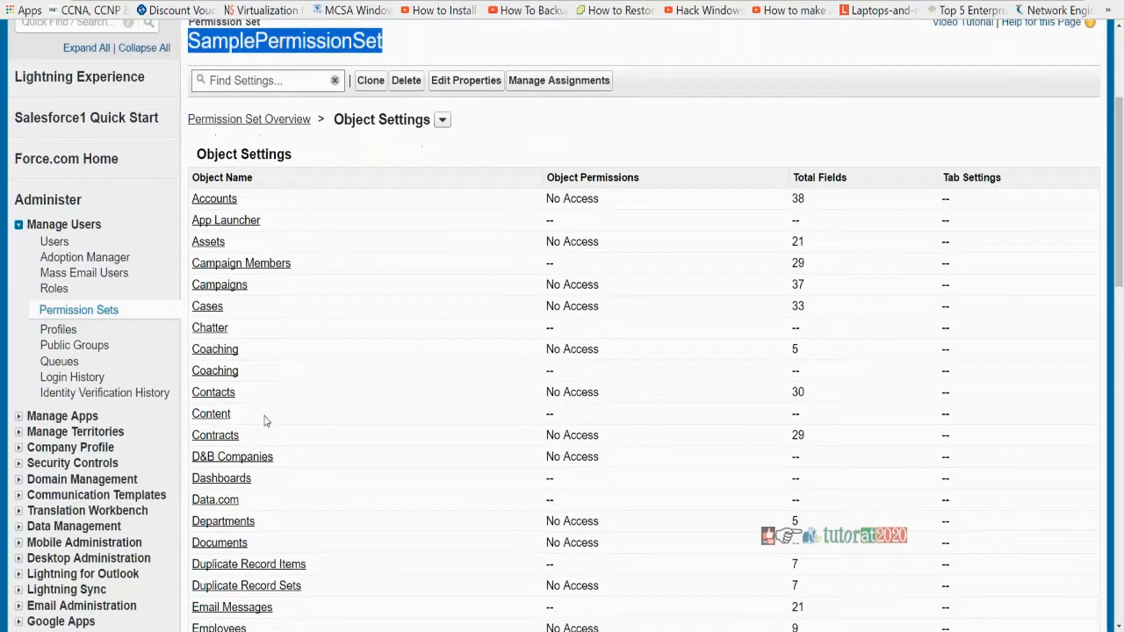
scroll(264, 419, down, 2)
scroll(224, 219, up, 3)
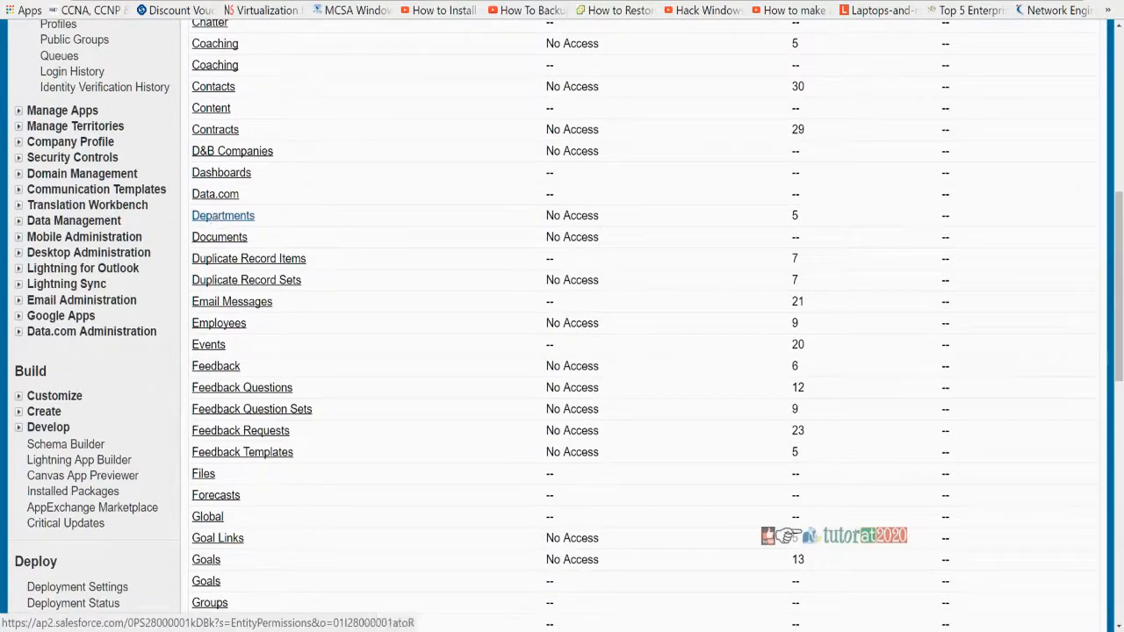
Step: Enable Read, Create, Edit, Delete, View All and Modify All object permissions for Departments in SamplePermissionSet, and save
click(216, 218)
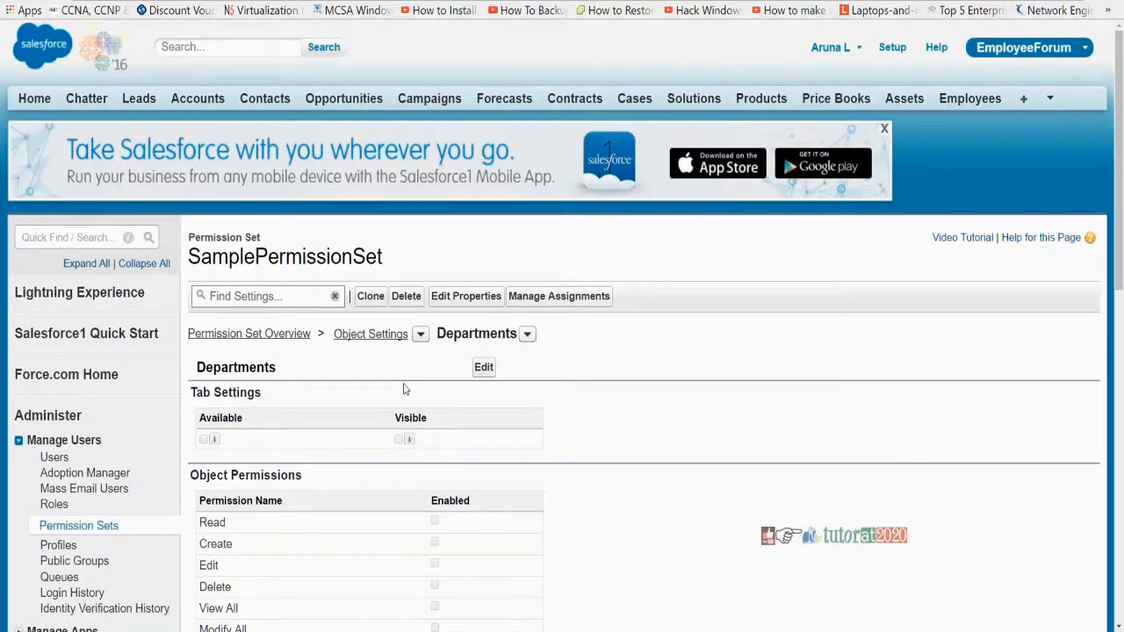
scroll(404, 391, down, 3)
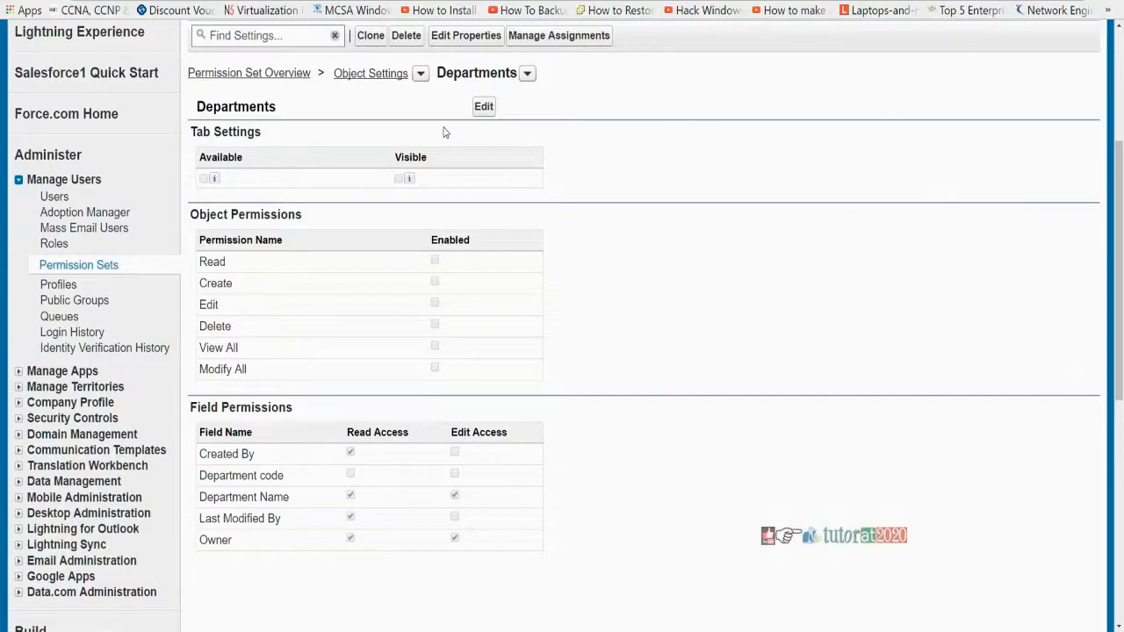
click(482, 108)
scroll(452, 466, down, 3)
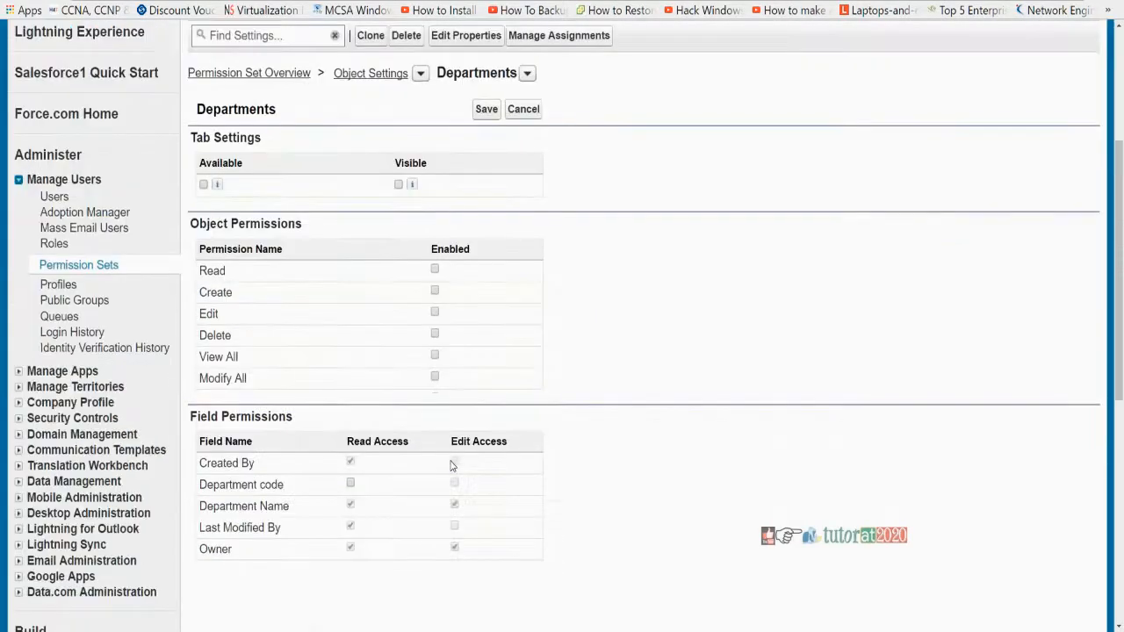
click(436, 377)
click(436, 292)
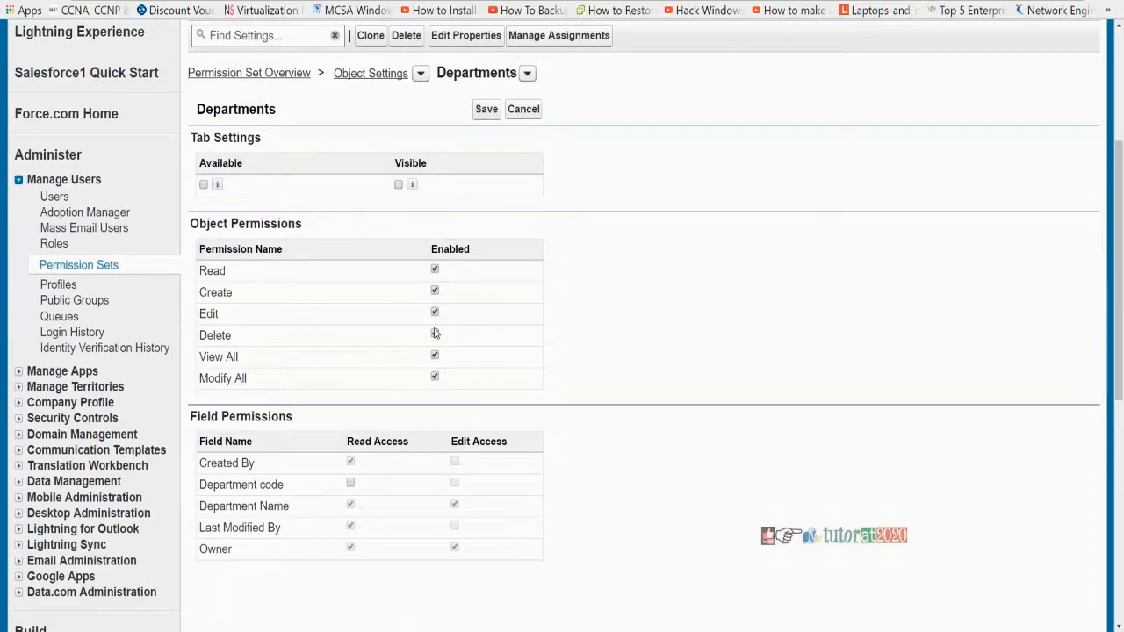
click(436, 377)
click(435, 356)
click(436, 356)
scroll(433, 391, up, 3)
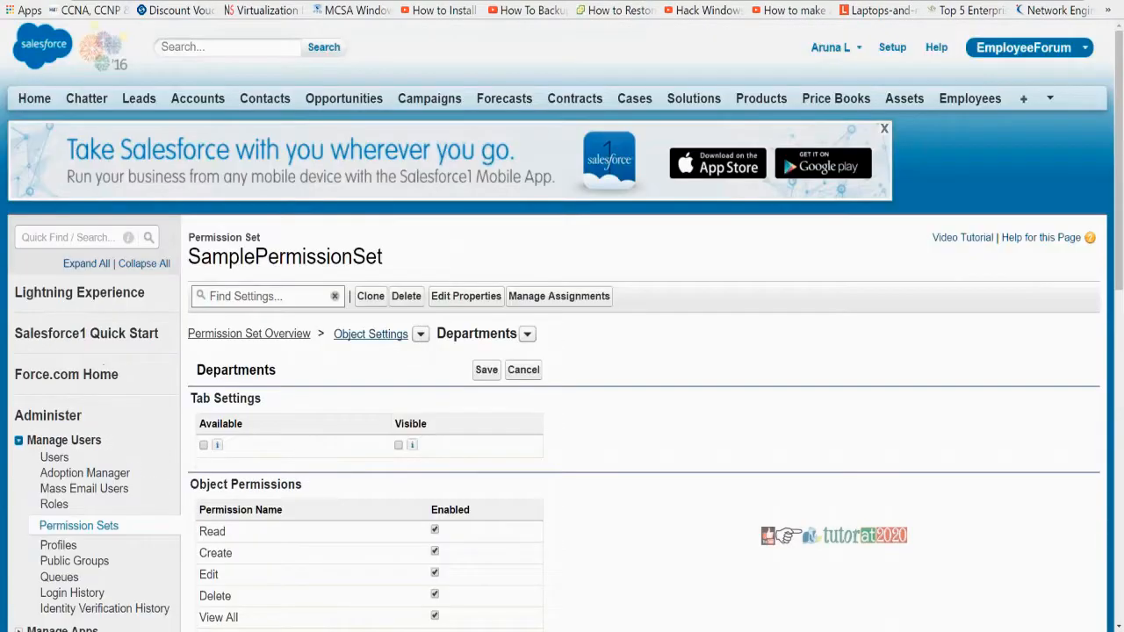
click(485, 370)
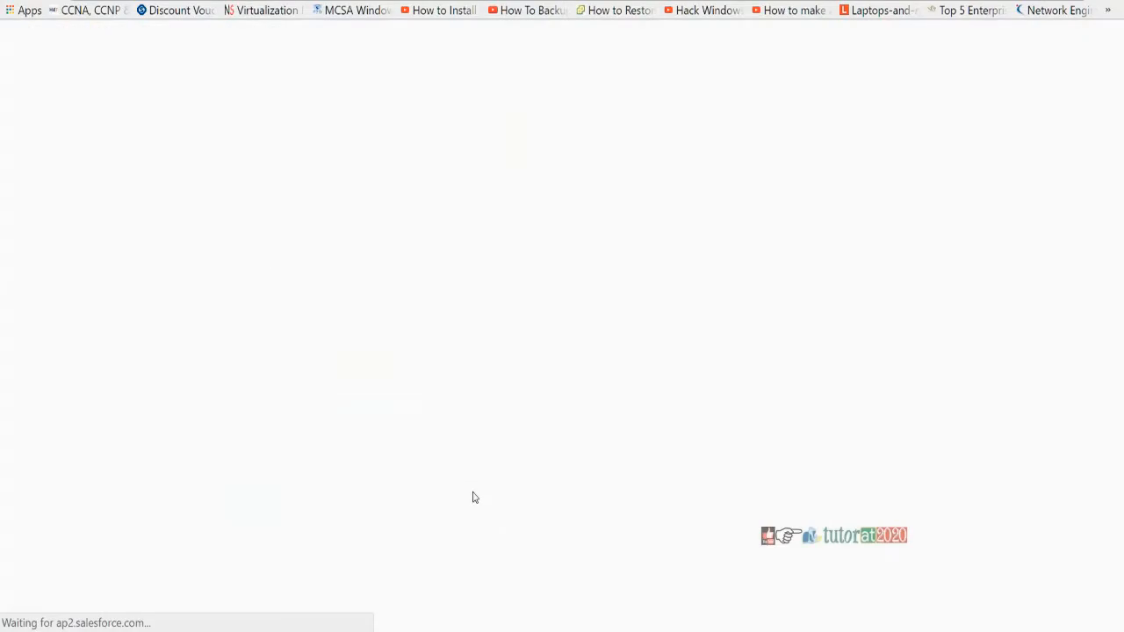
scroll(478, 474, down, 3)
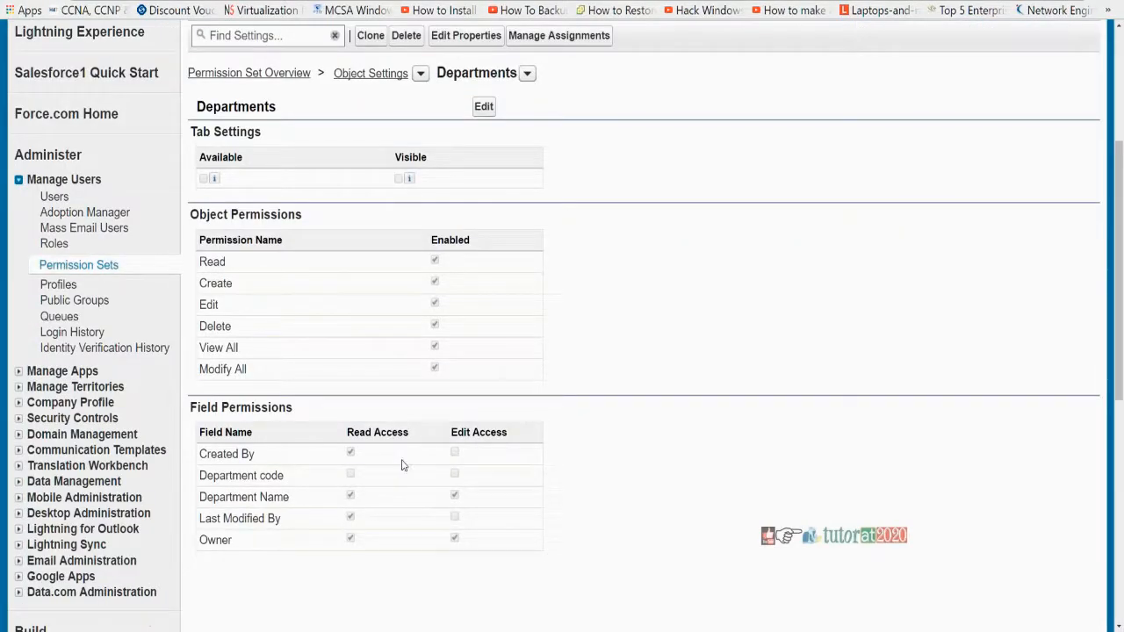
Step: Return to the object settings list, check the Departments permissions, and open the Employees settings
scroll(402, 466, up, 2)
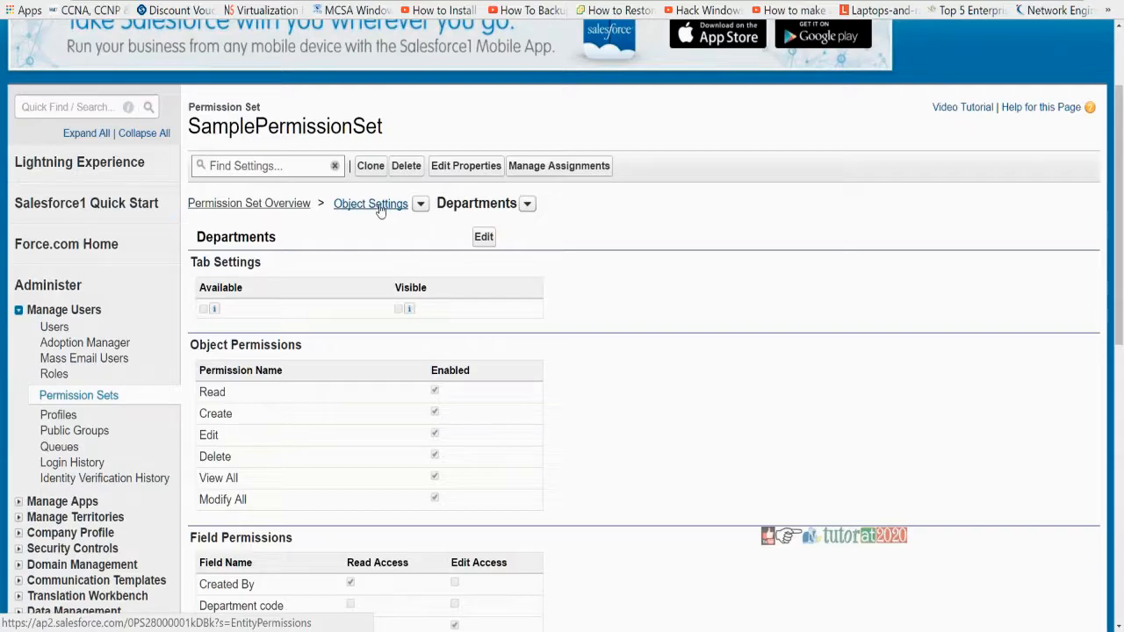
click(371, 203)
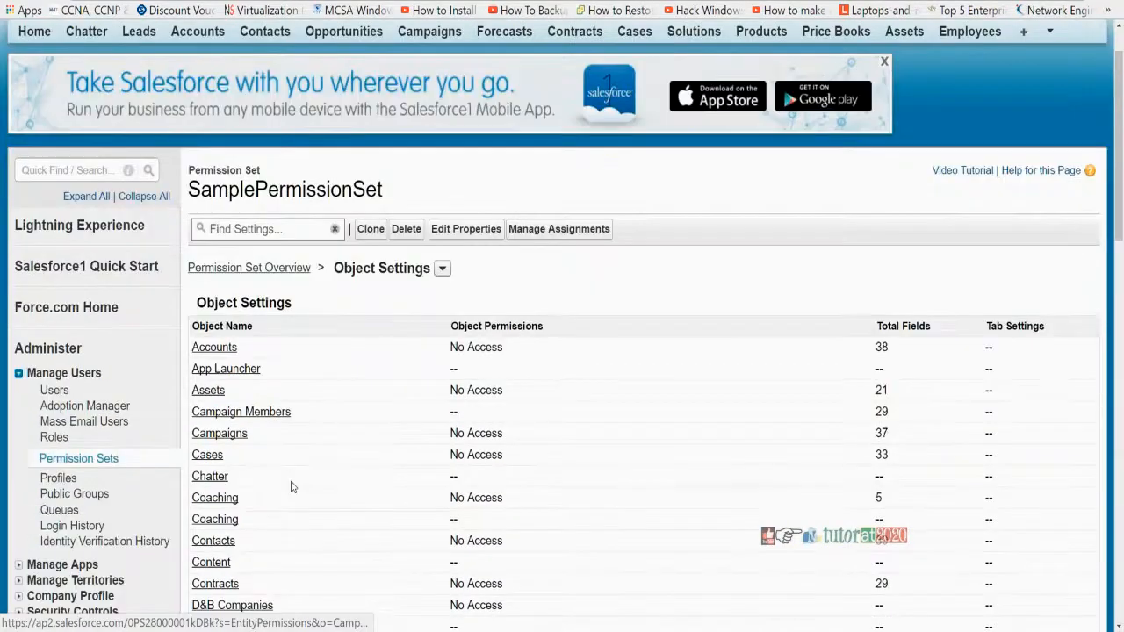
scroll(290, 477, down, 3)
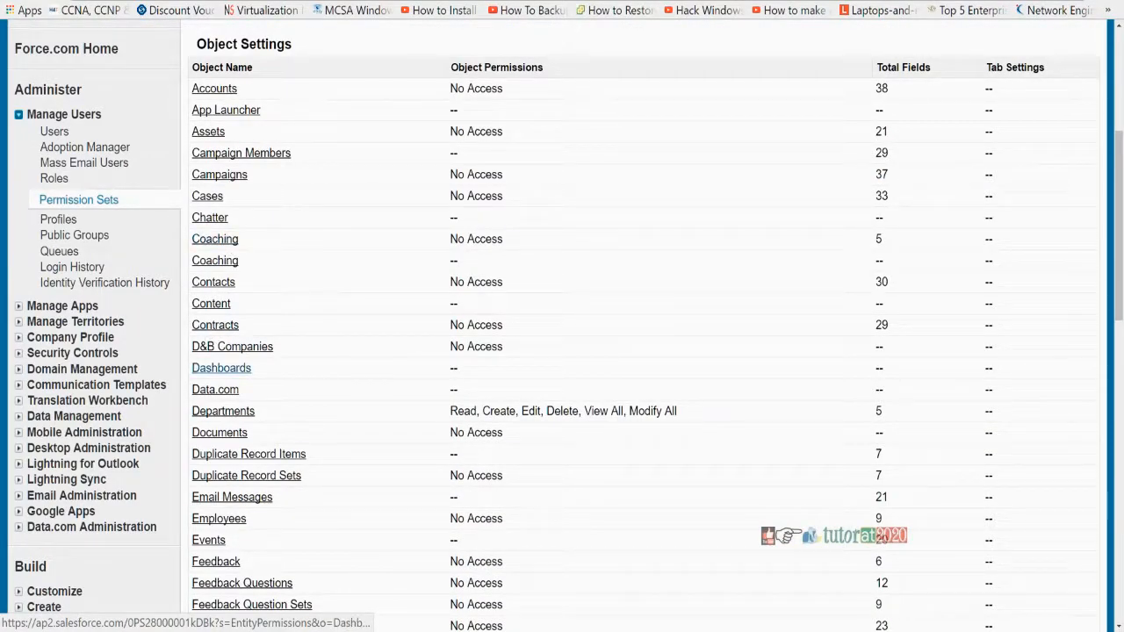
scroll(209, 422, down, 1)
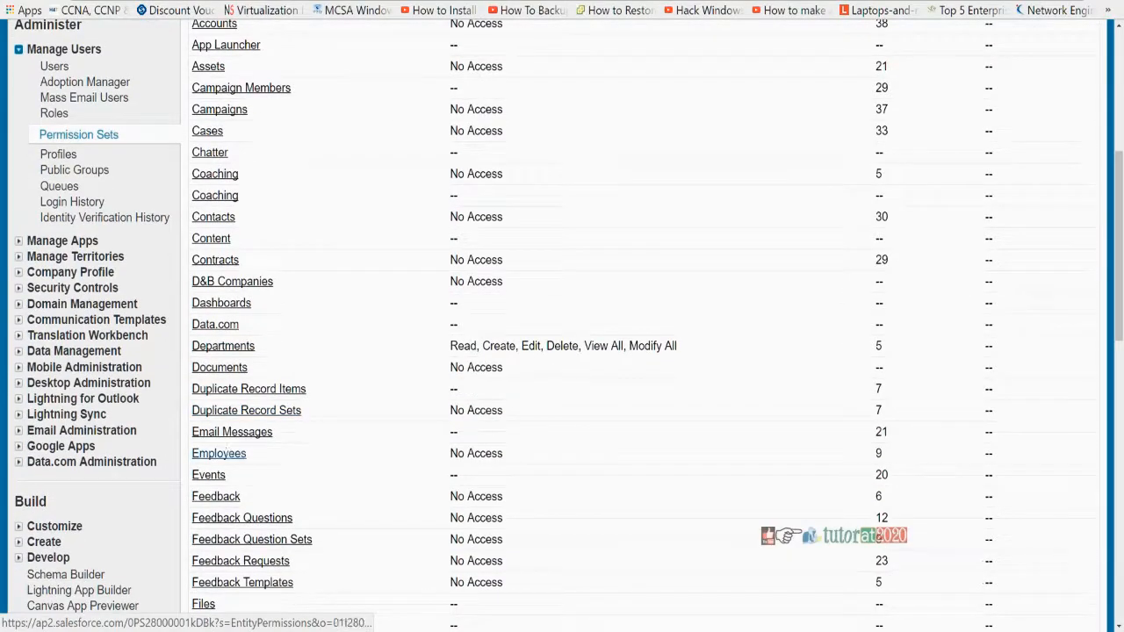
click(226, 461)
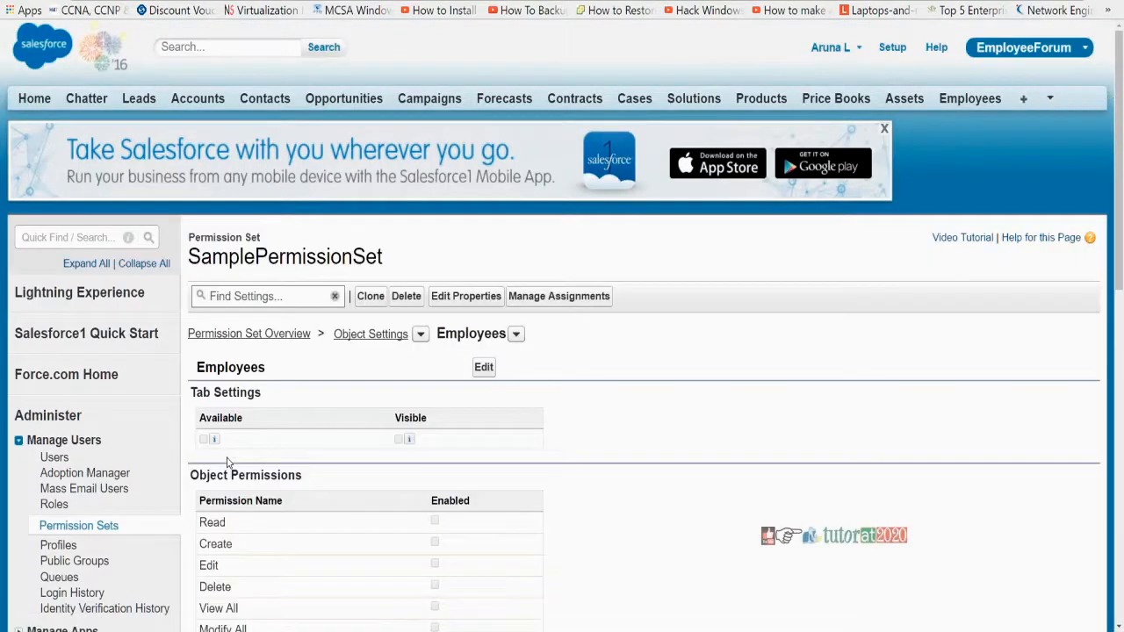
Step: Make the Employees tab available and visible, enable Read, Create, Edit and Delete object permissions, and save
scroll(226, 462, down, 4)
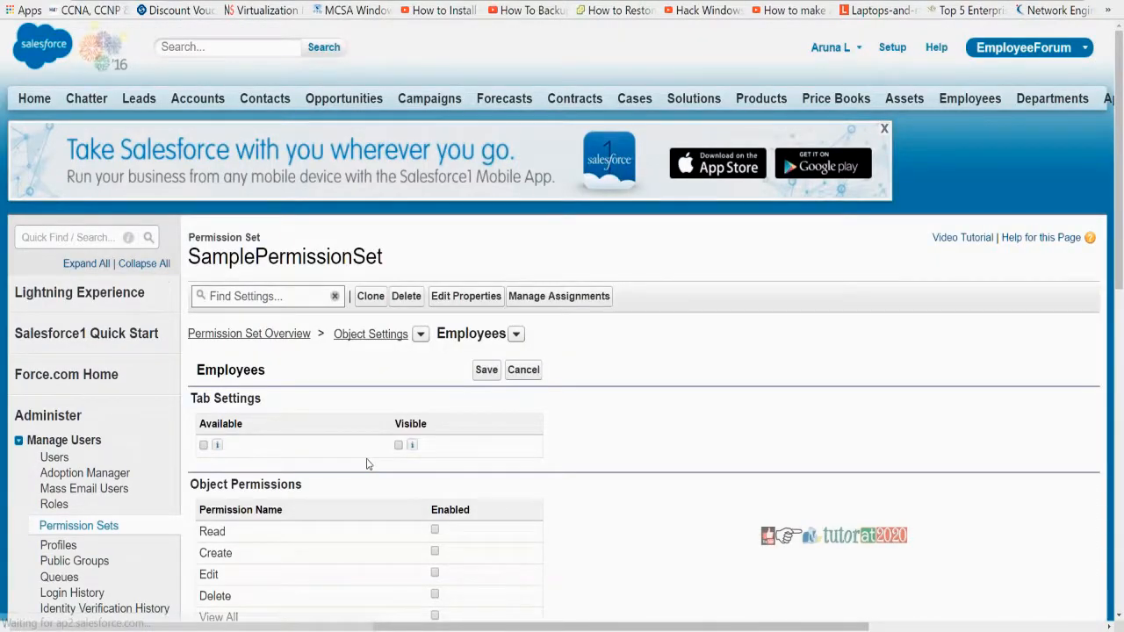
scroll(369, 465, down, 3)
click(203, 250)
click(399, 250)
click(434, 335)
click(434, 357)
click(435, 400)
scroll(449, 585, down, 5)
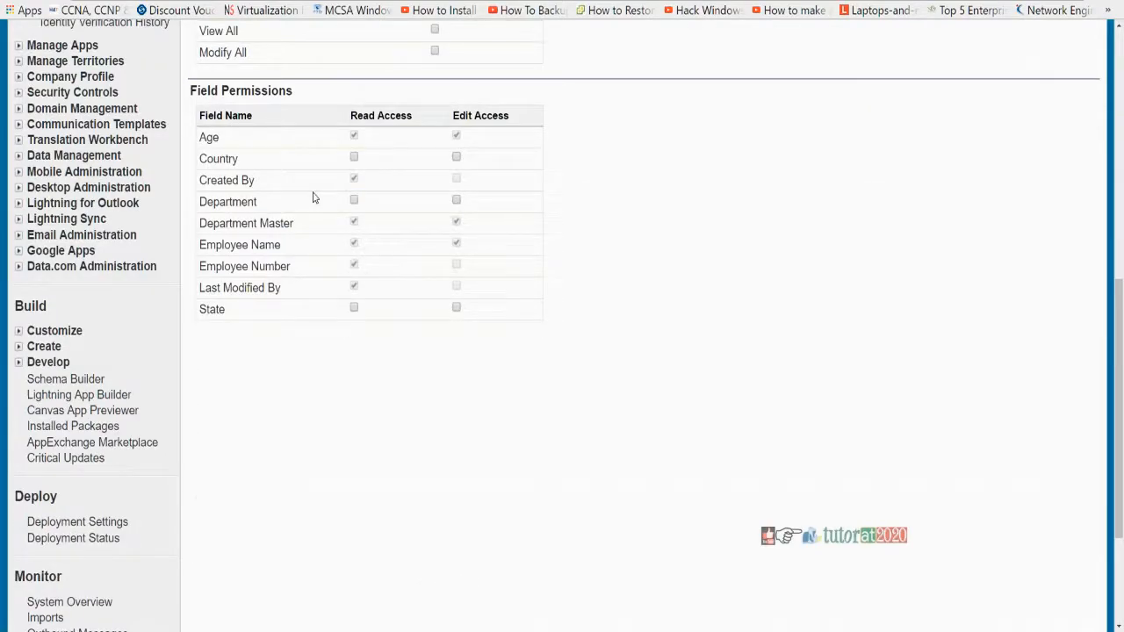
scroll(311, 396, up, 5)
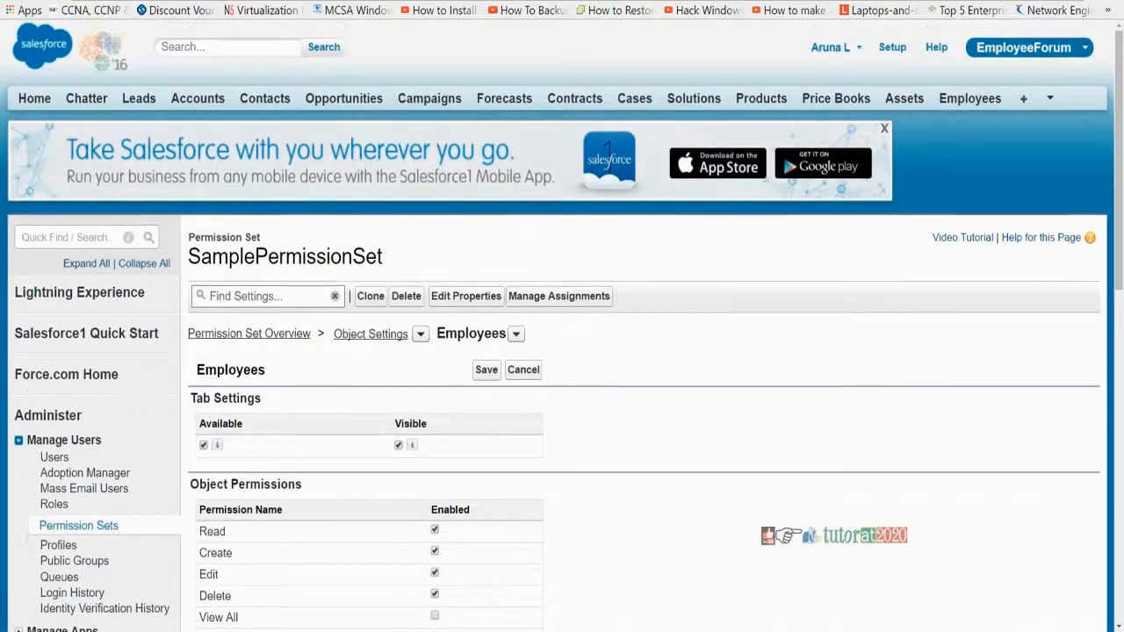
click(486, 370)
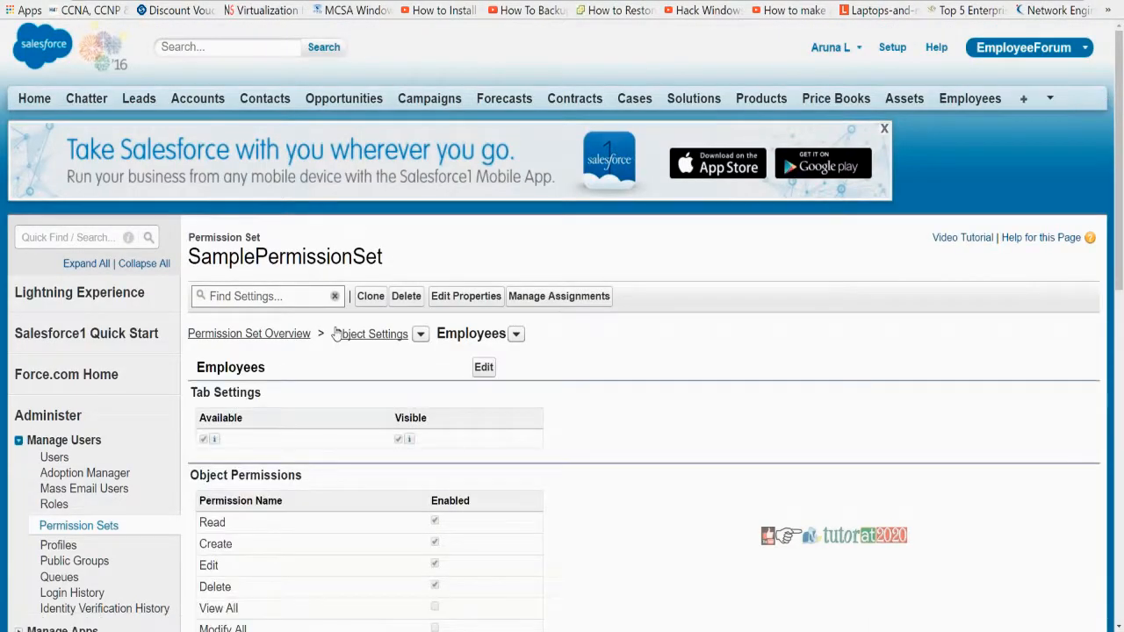
Step: View SamplePermissionSet's editable properties without changing them, check its assigned users, and return to the Employees settings
click(465, 296)
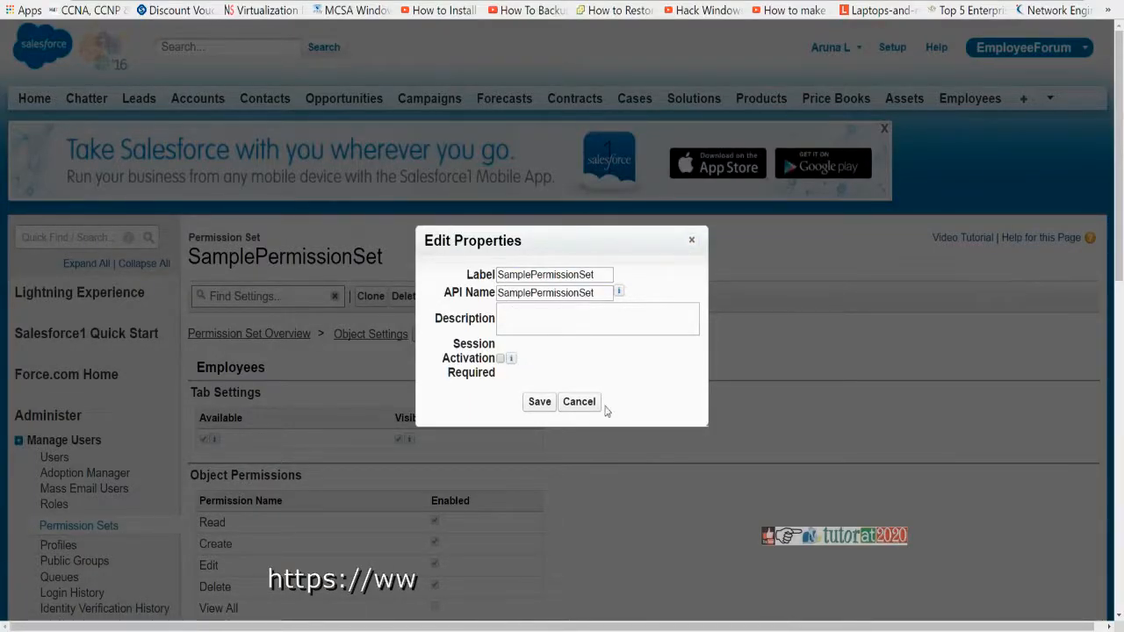
click(580, 401)
click(542, 298)
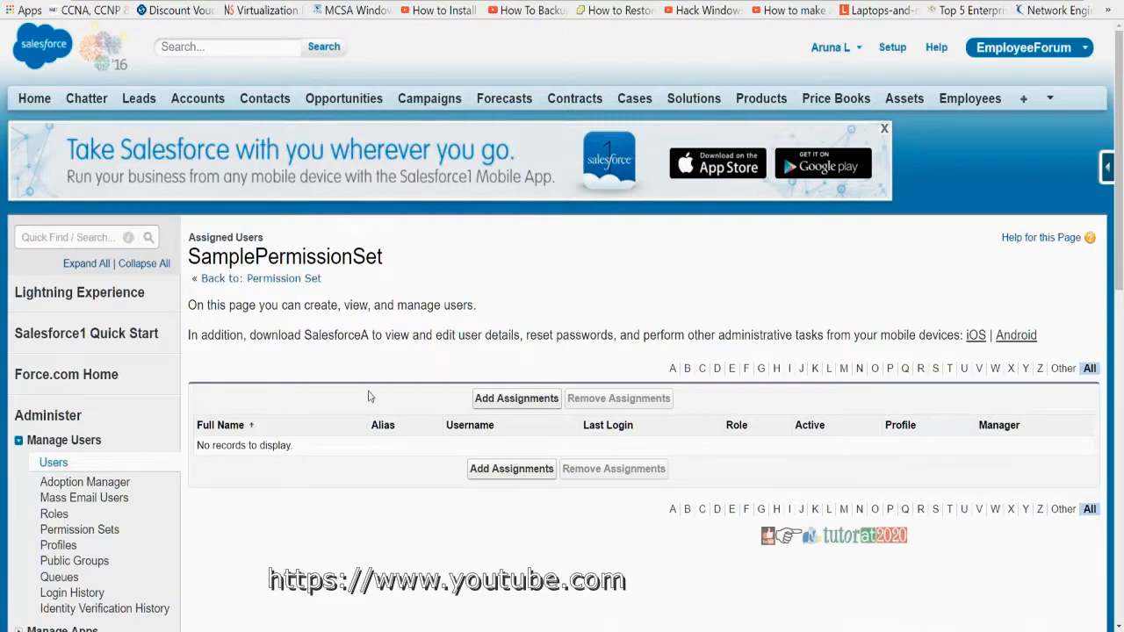
key(alt+Left)
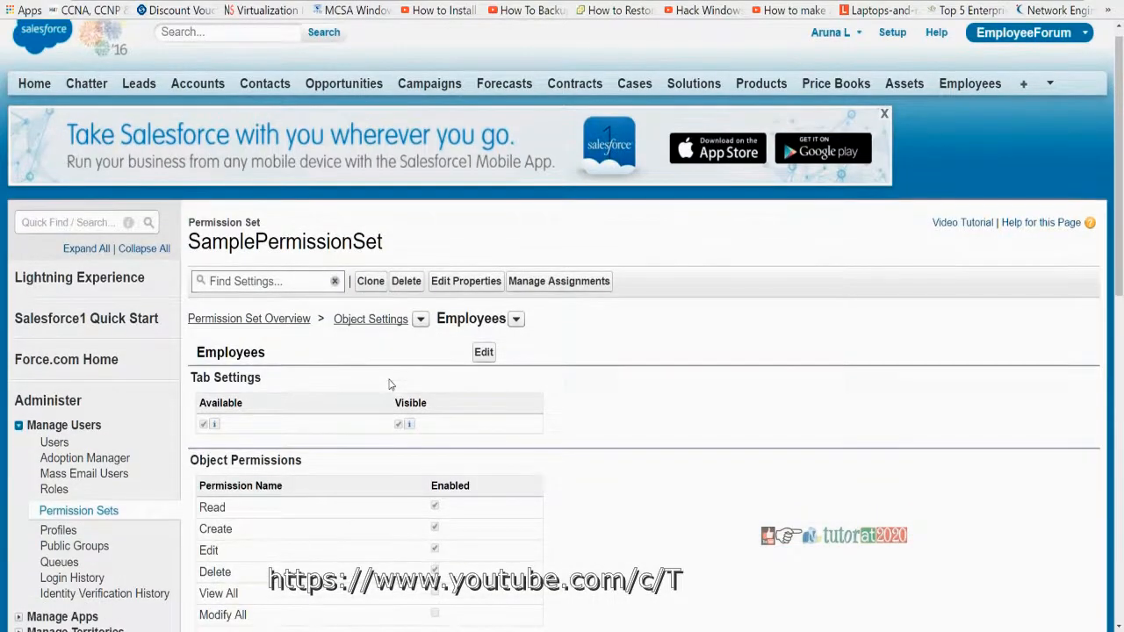
Step: Return to SamplePermissionSet's overview and look through its available app settings
scroll(389, 381, down, 2)
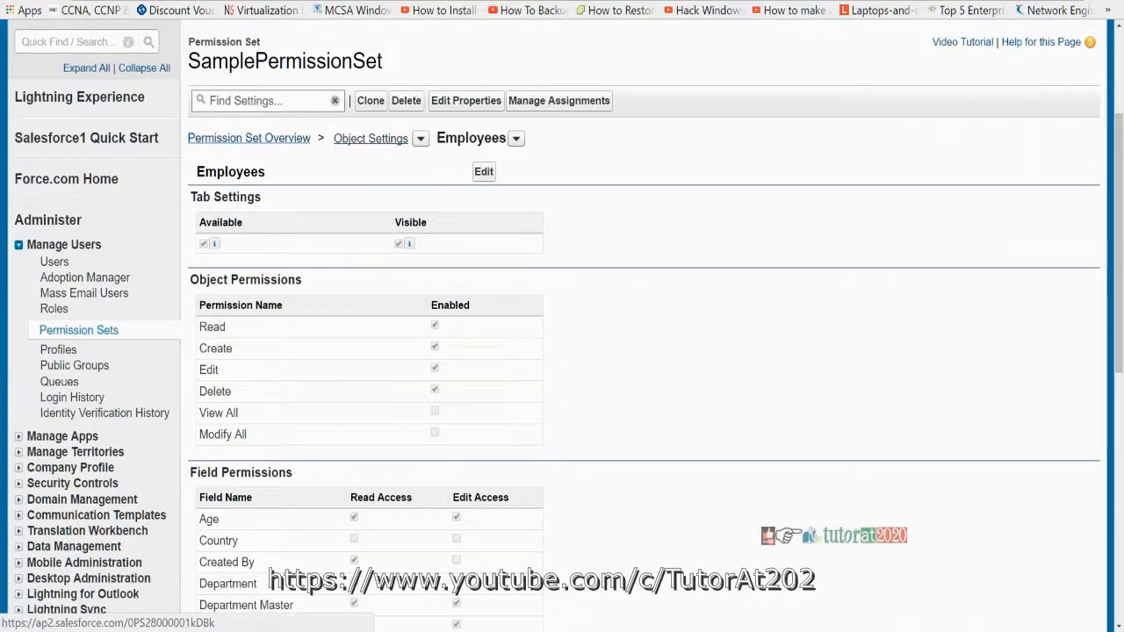
click(202, 141)
scroll(474, 215, down, 3)
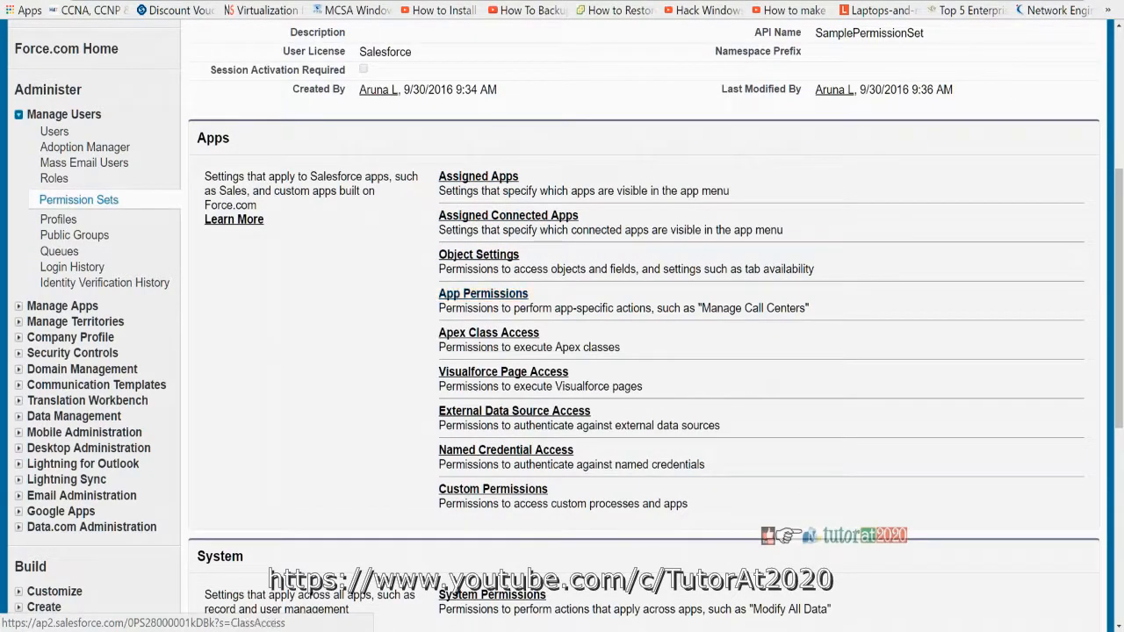
scroll(540, 239, down, 1)
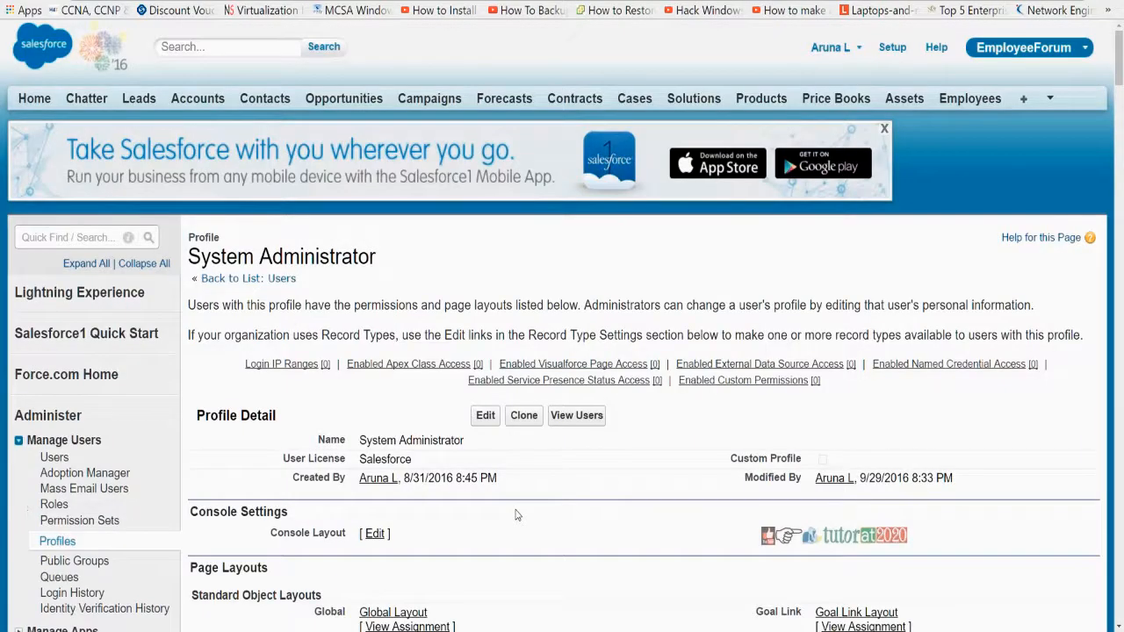
Step: Examine the System Administrator profile's console settings, standard and custom object layouts, and administrative permissions
scroll(516, 507, down, 3)
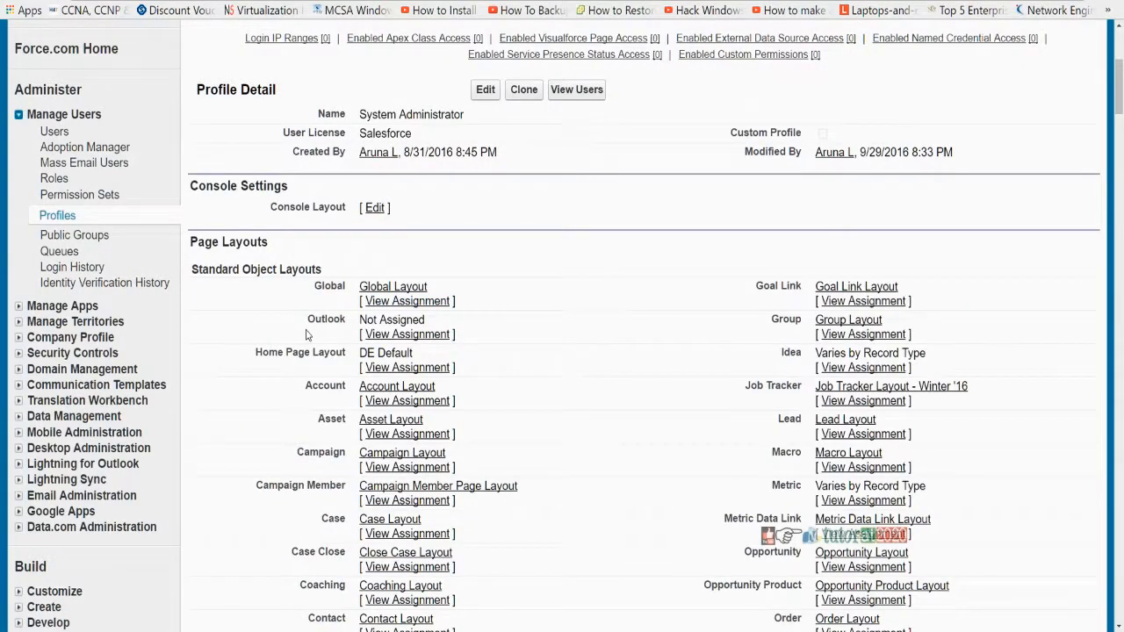
drag(197, 242, 285, 246)
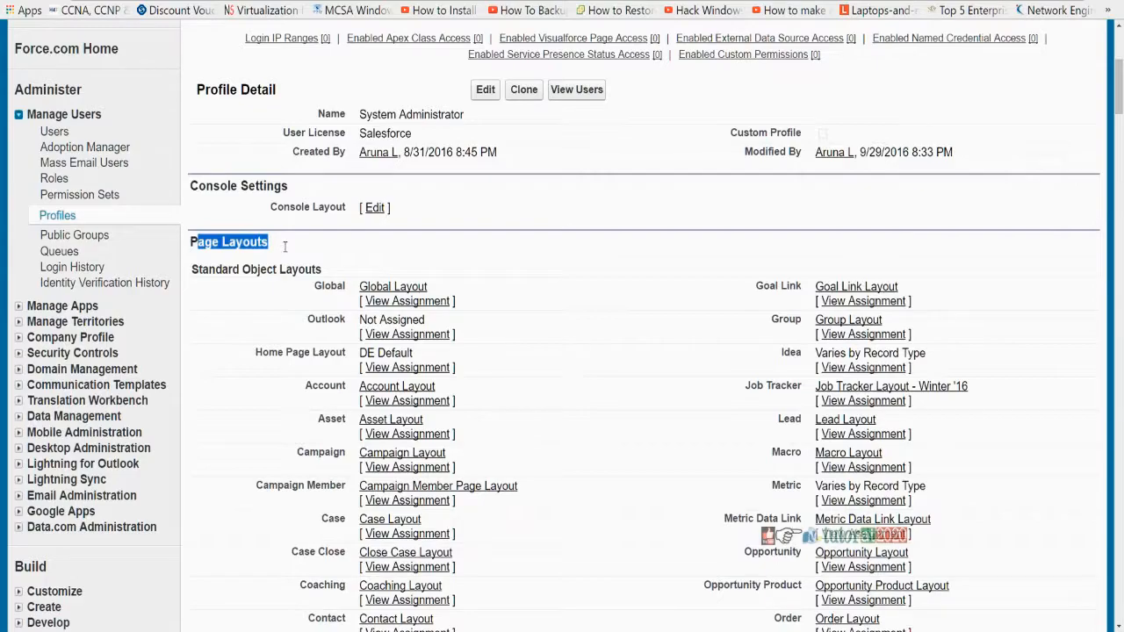
drag(213, 186, 306, 303)
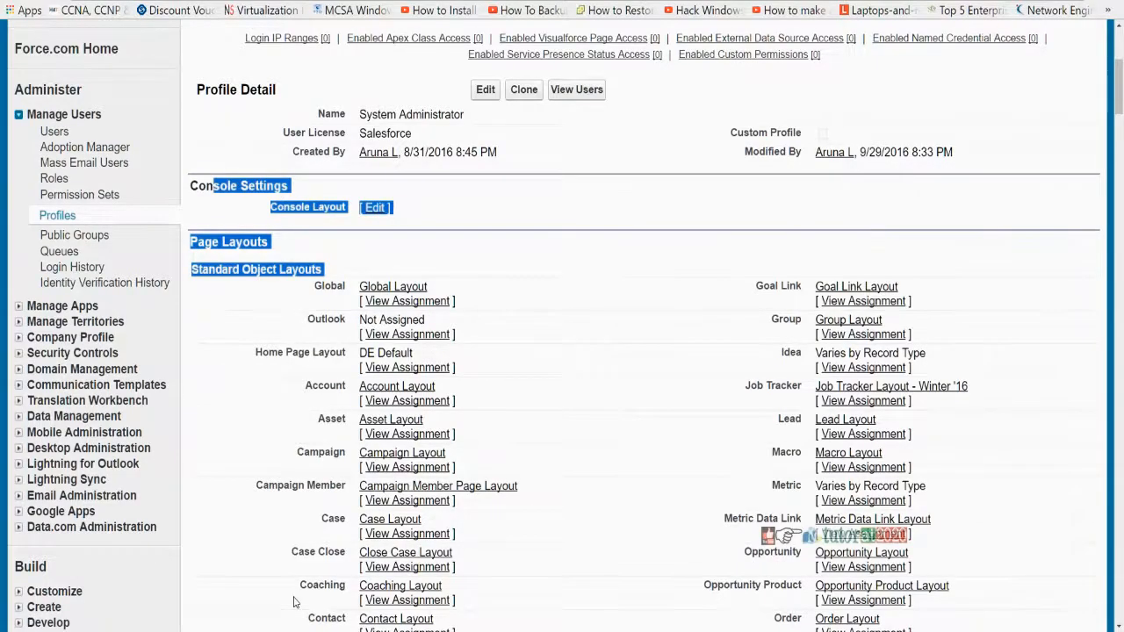
scroll(295, 602, down, 8)
drag(199, 388, 294, 390)
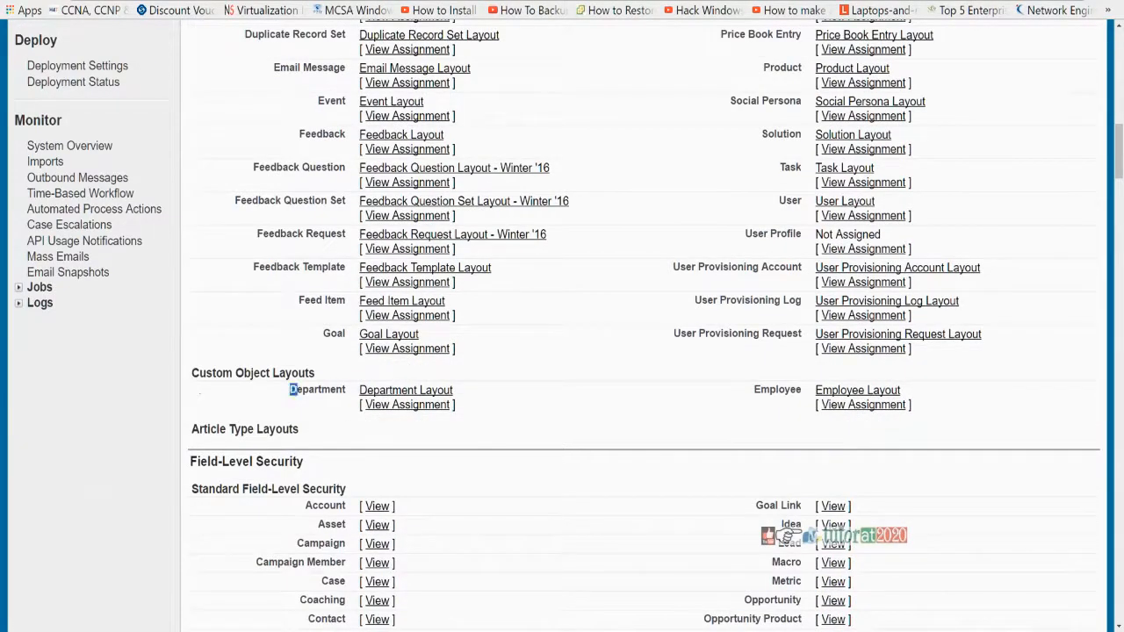
scroll(294, 390, down, 15)
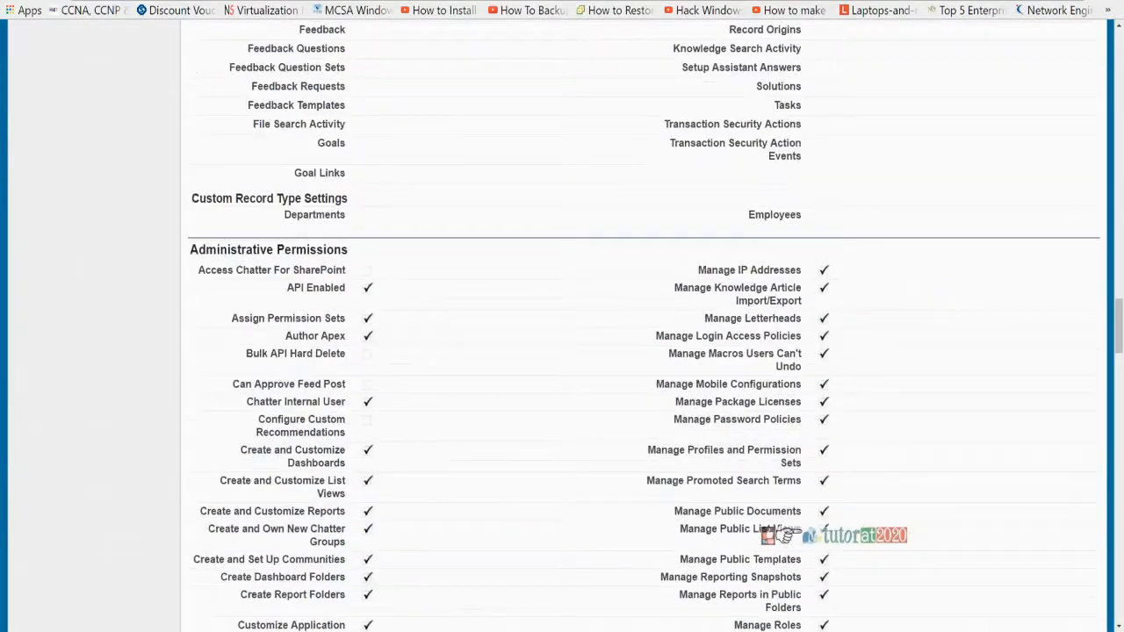
scroll(562, 352, down, 1)
scroll(562, 351, down, 5)
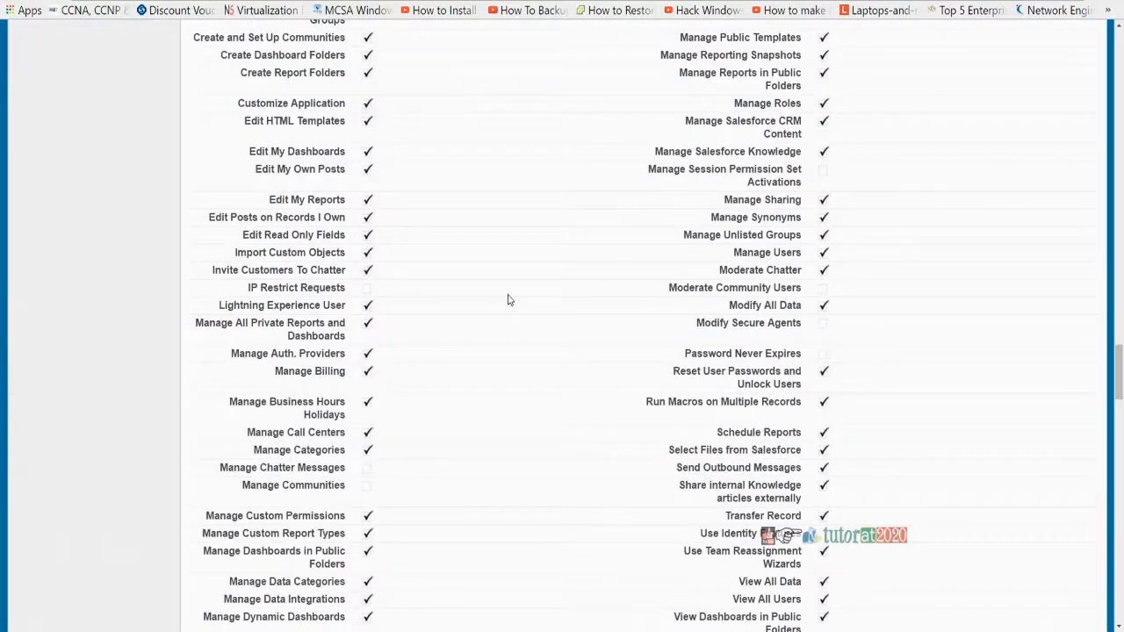
scroll(510, 299, up, 6)
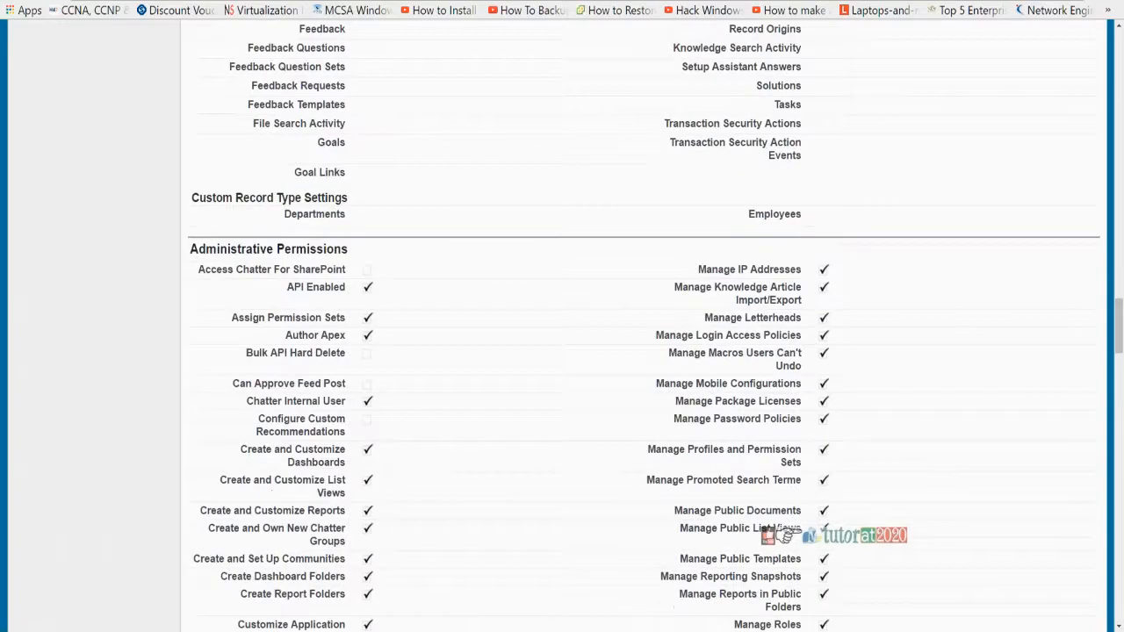
drag(347, 249, 211, 250)
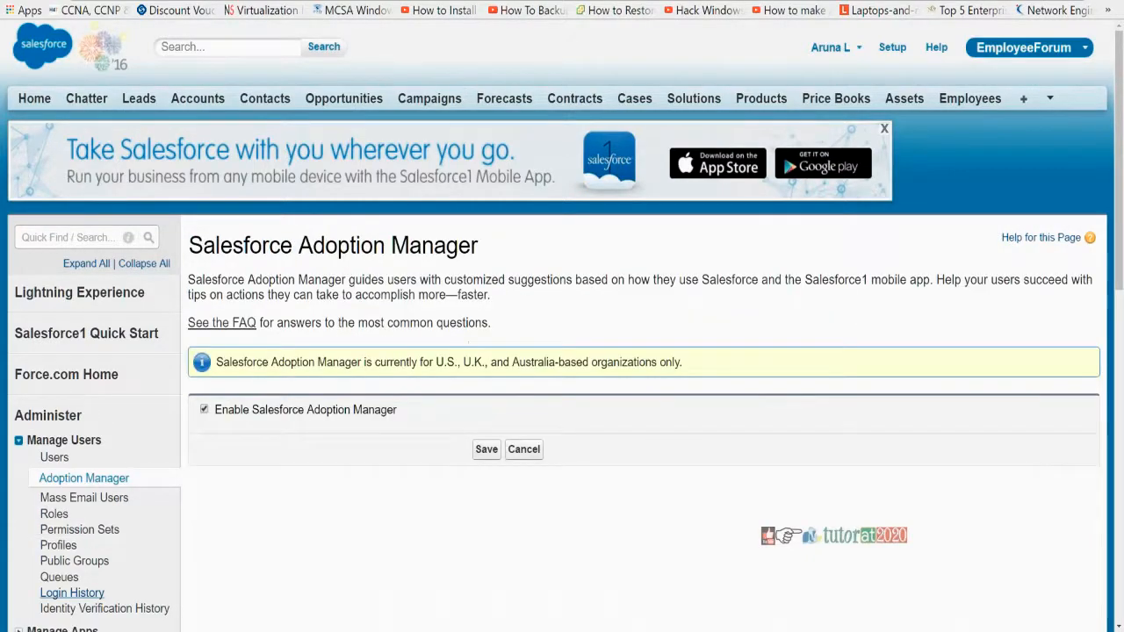
Step: Leave the Adoption Manager settings unchanged, open SamplePermissionSet from the permission sets, and look through its overview
click(524, 451)
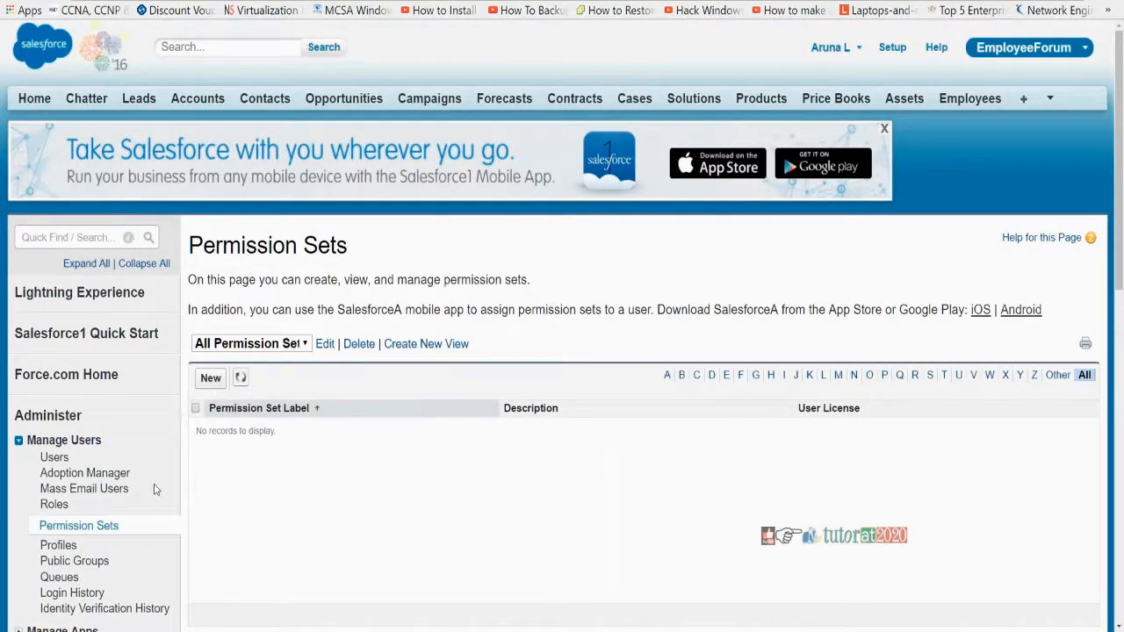
click(62, 527)
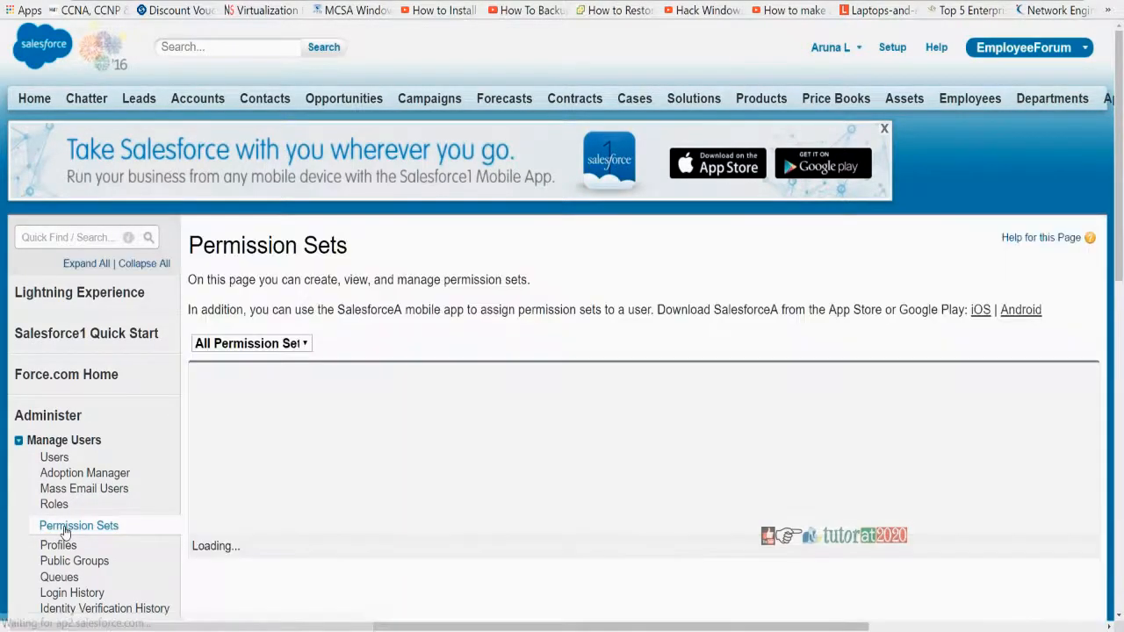
click(313, 428)
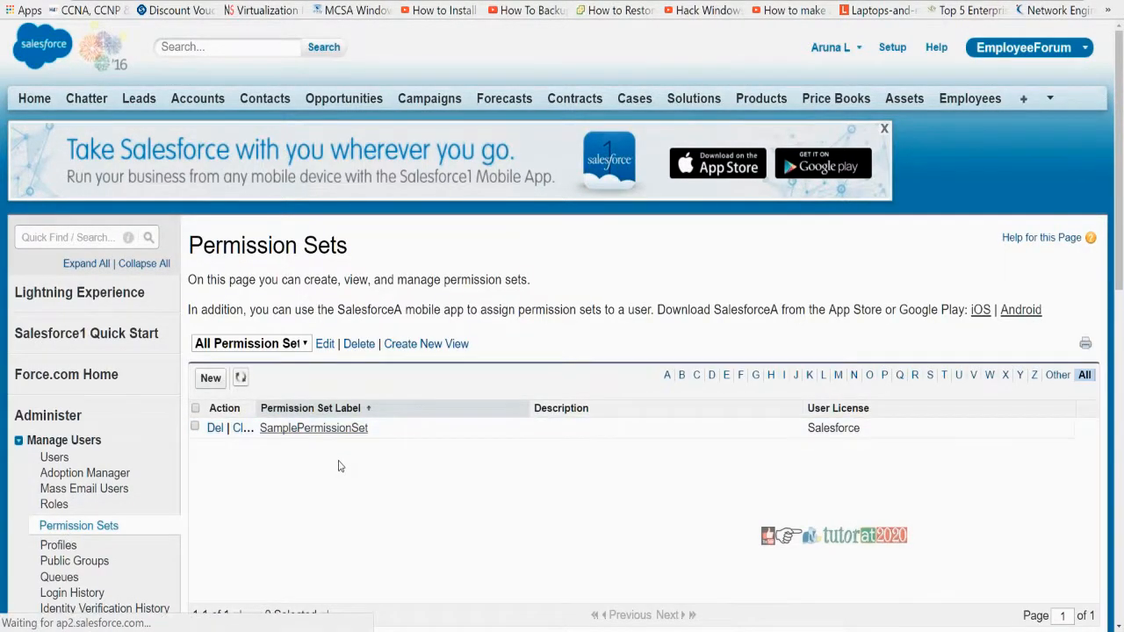
scroll(339, 464, down, 7)
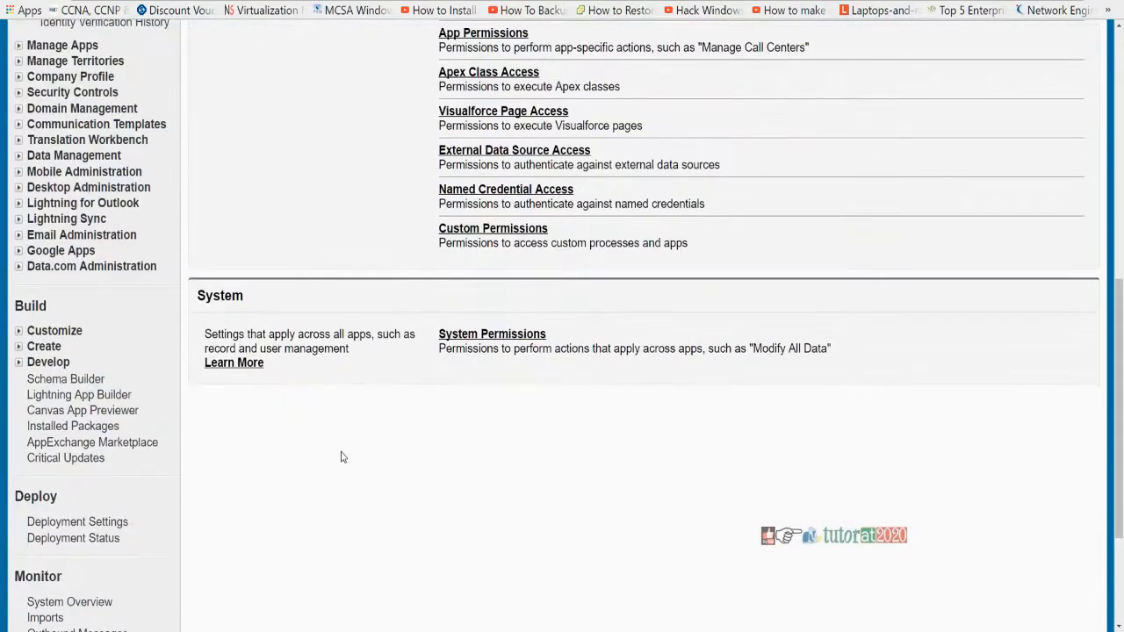
scroll(343, 457, up, 4)
scroll(351, 395, up, 3)
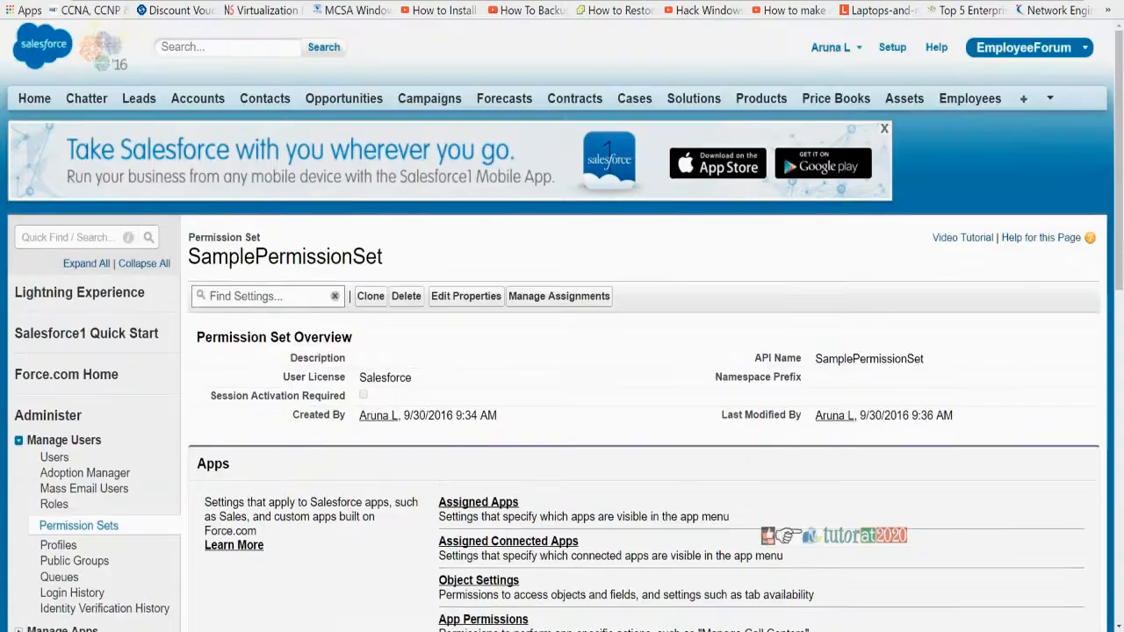
Step: Check SamplePermissionSet's user assignments and the option for adding them, and return to the permission set's overview
click(533, 299)
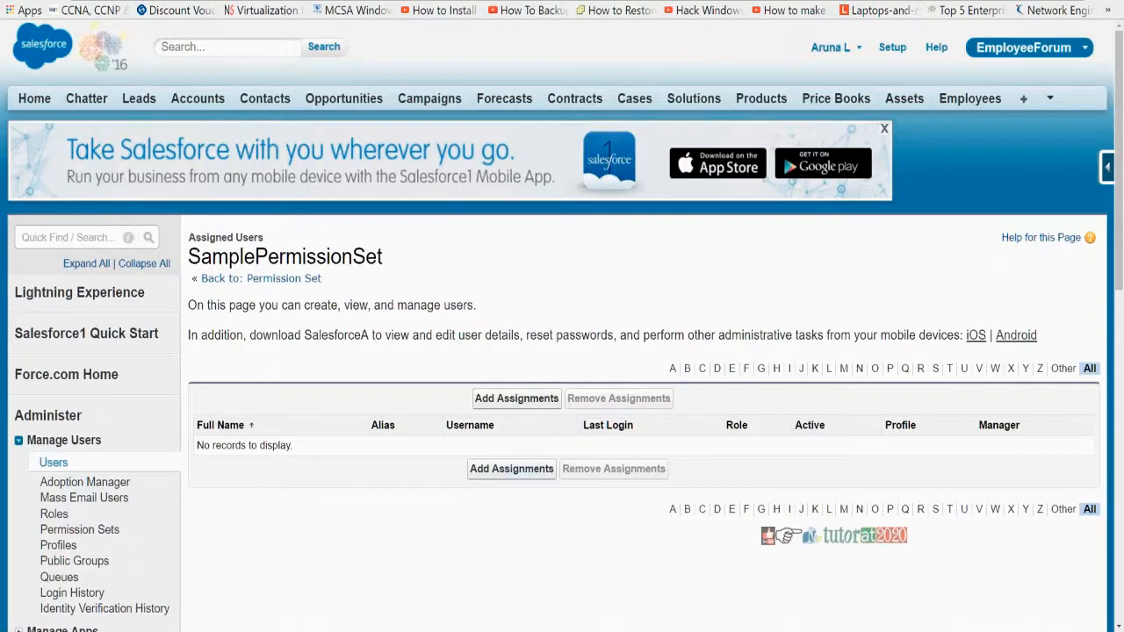
click(517, 398)
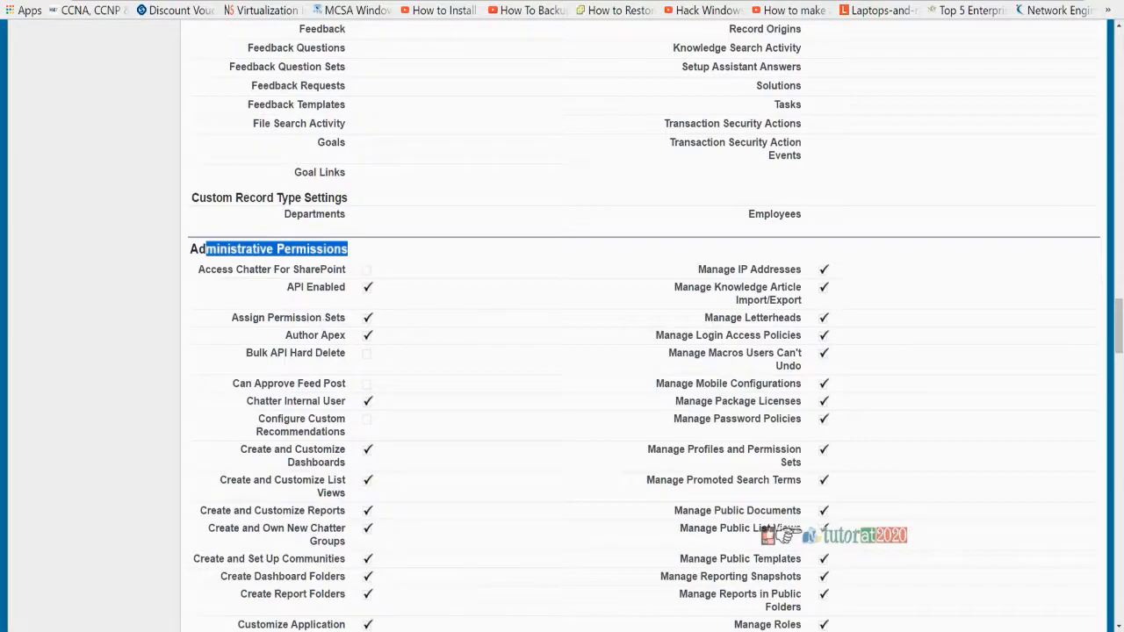
click(236, 265)
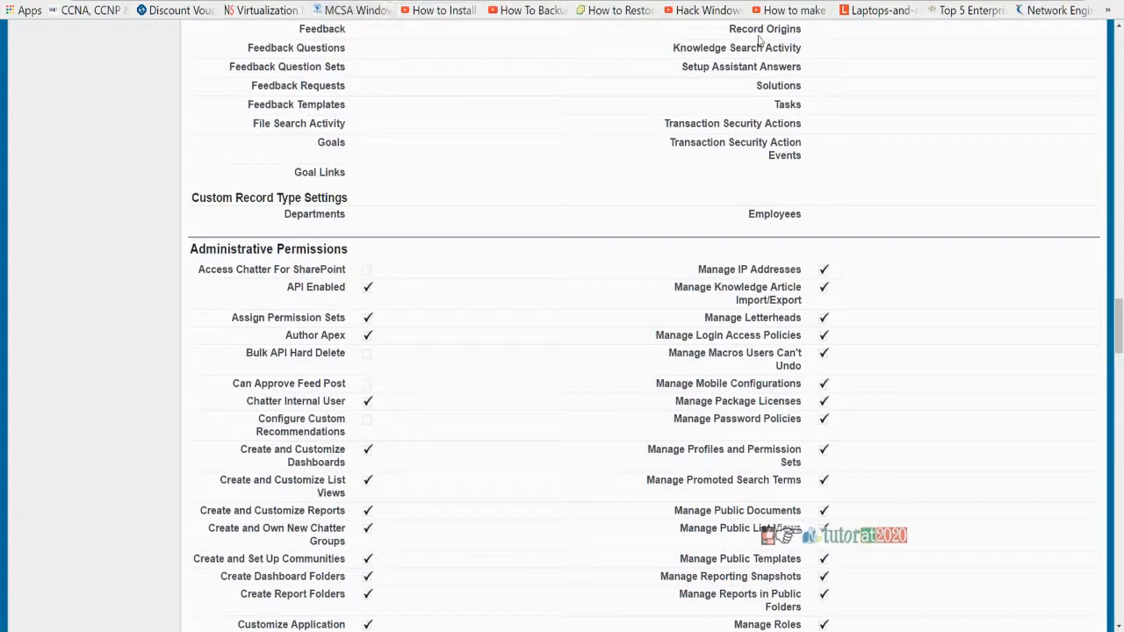
key(ctrl+Tab)
scroll(673, 181, up, 5)
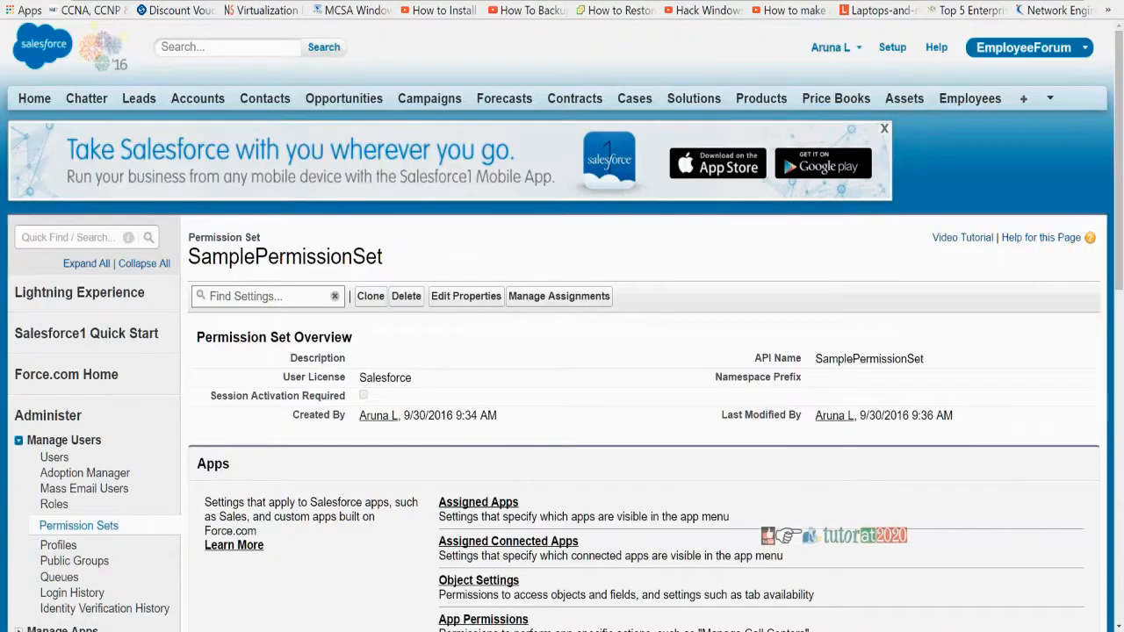
Step: Examine the System Administrator profile's custom object permissions for Departments and Employees, its session settings and its password policies
scroll(642, 547, down, 20)
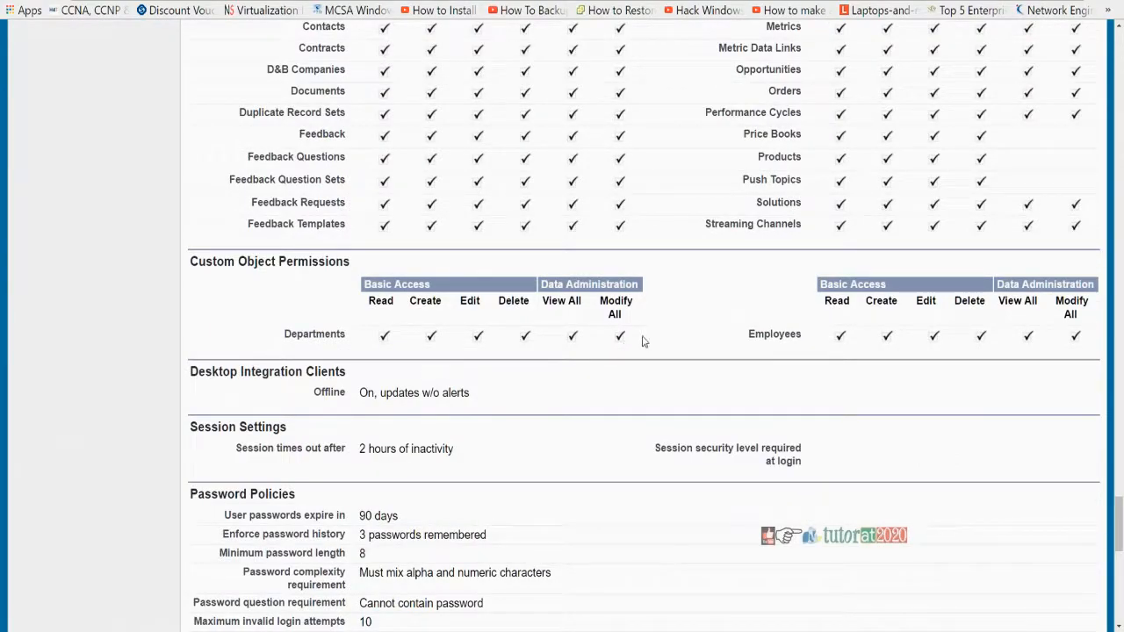
drag(647, 342, 364, 338)
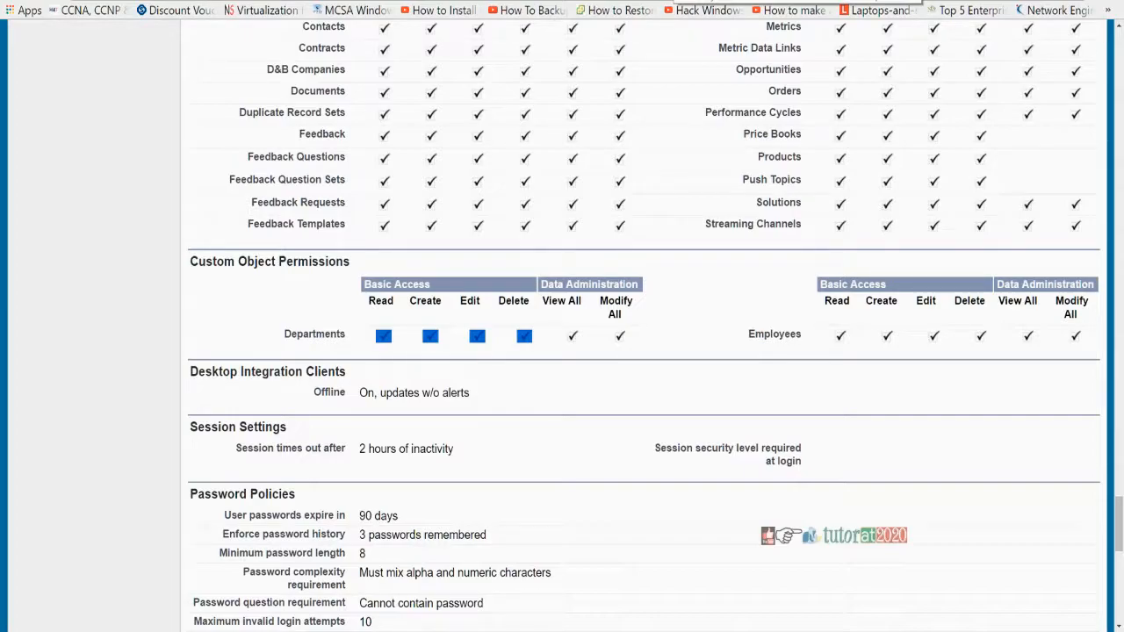
click(639, 347)
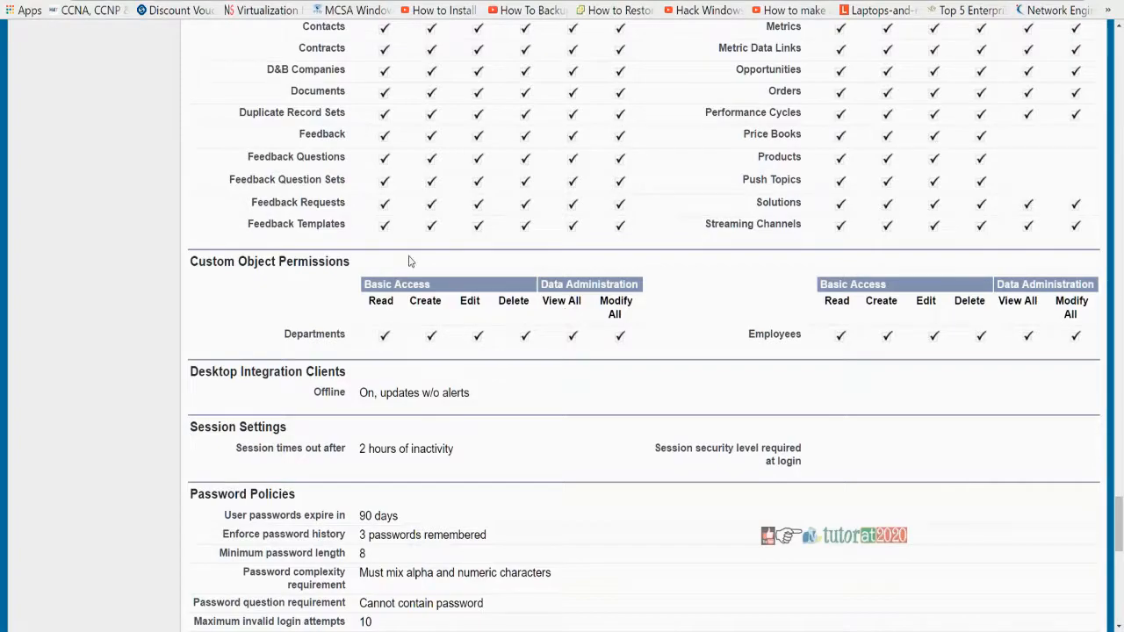
scroll(448, 268, up, 4)
scroll(448, 268, down, 6)
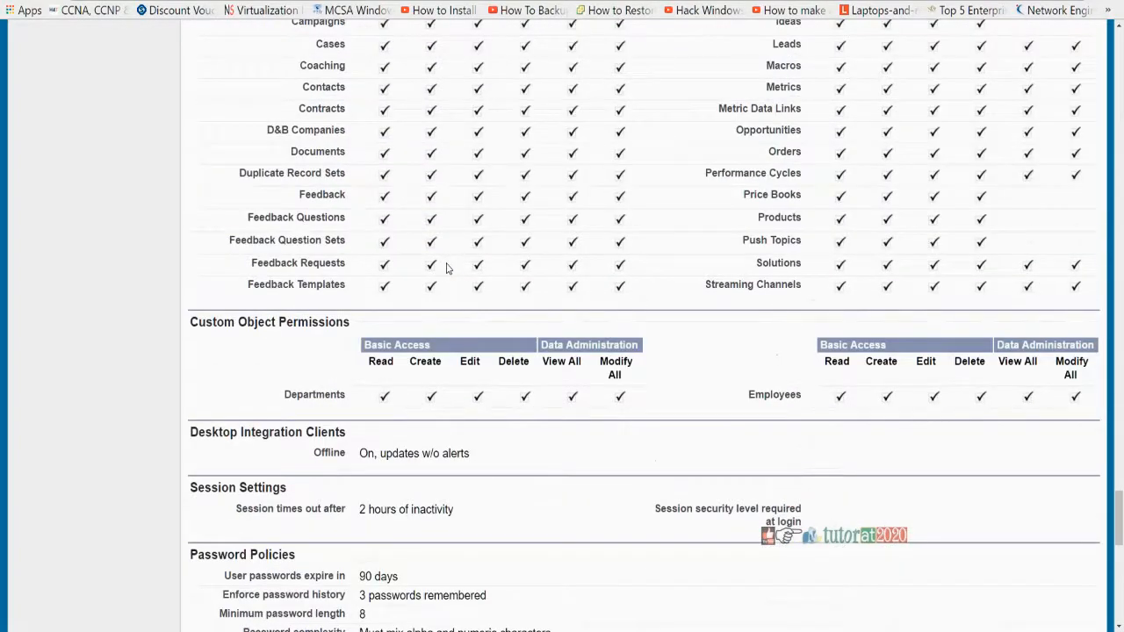
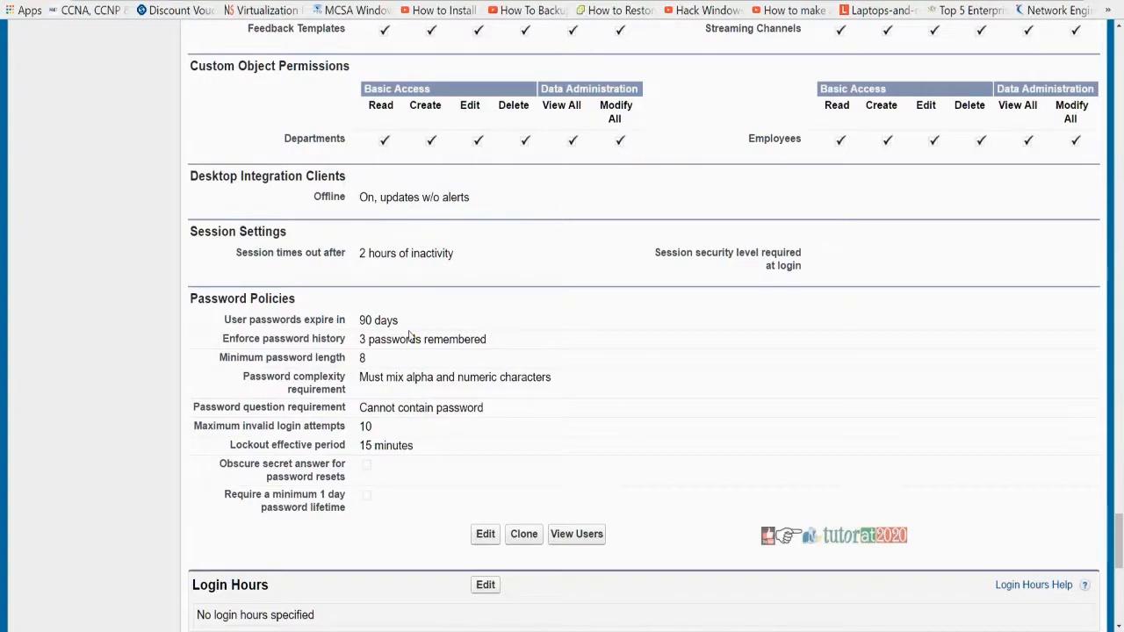
scroll(538, 233, up, 4)
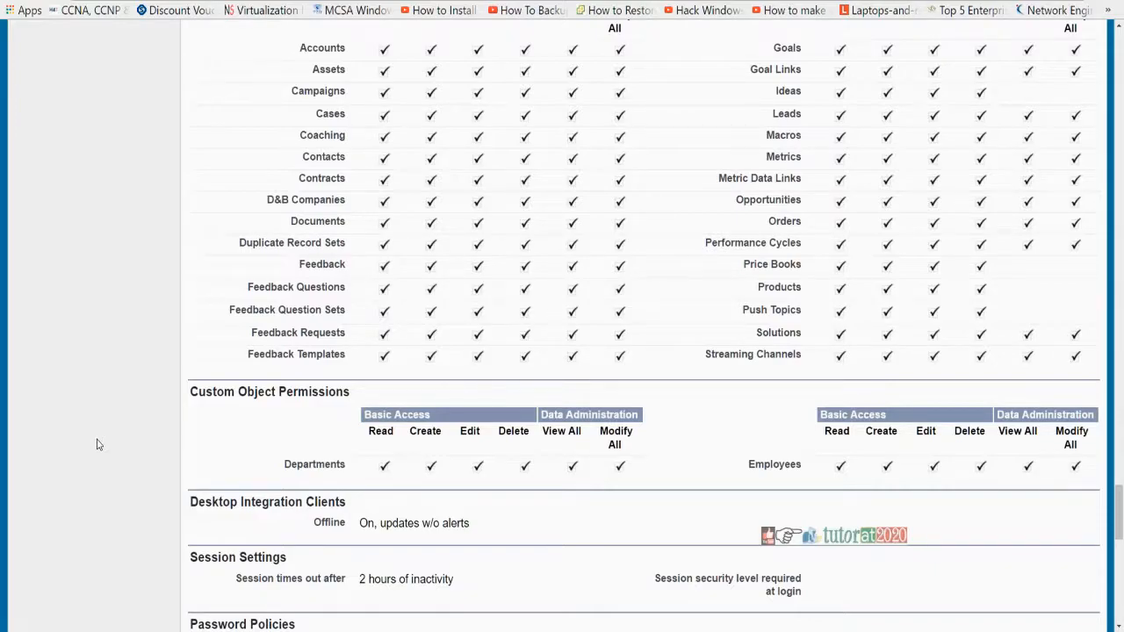
scroll(673, 494, up, 15)
scroll(663, 494, up, 20)
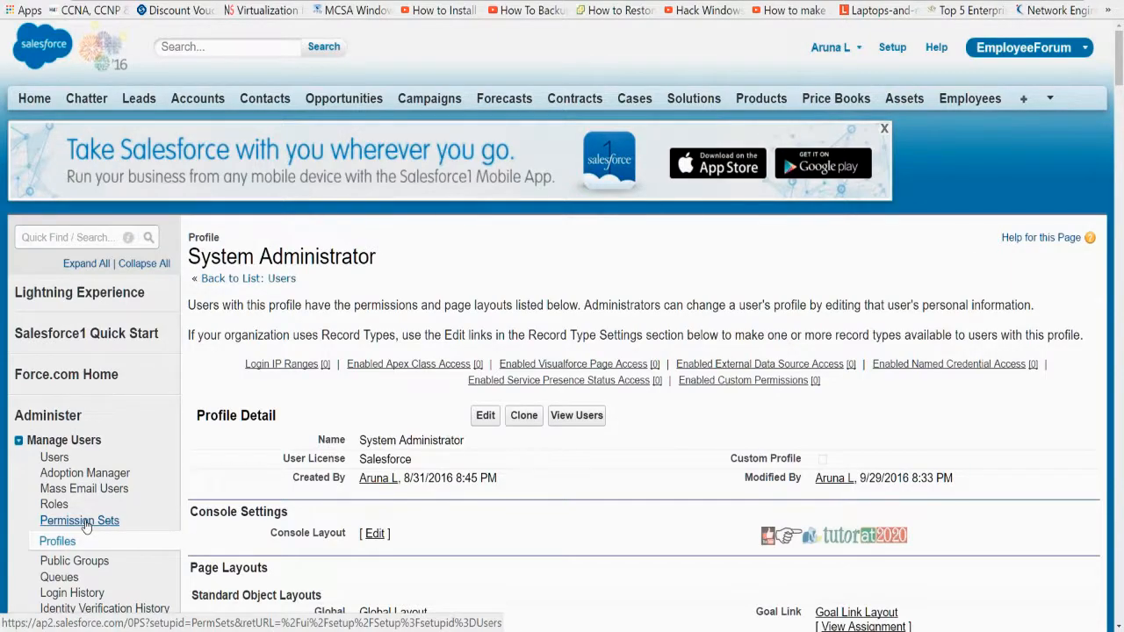
Step: Compare the System Administrator profile's standard and custom object permissions, and return to its page layouts
scroll(344, 427, down, 20)
scroll(343, 427, down, 15)
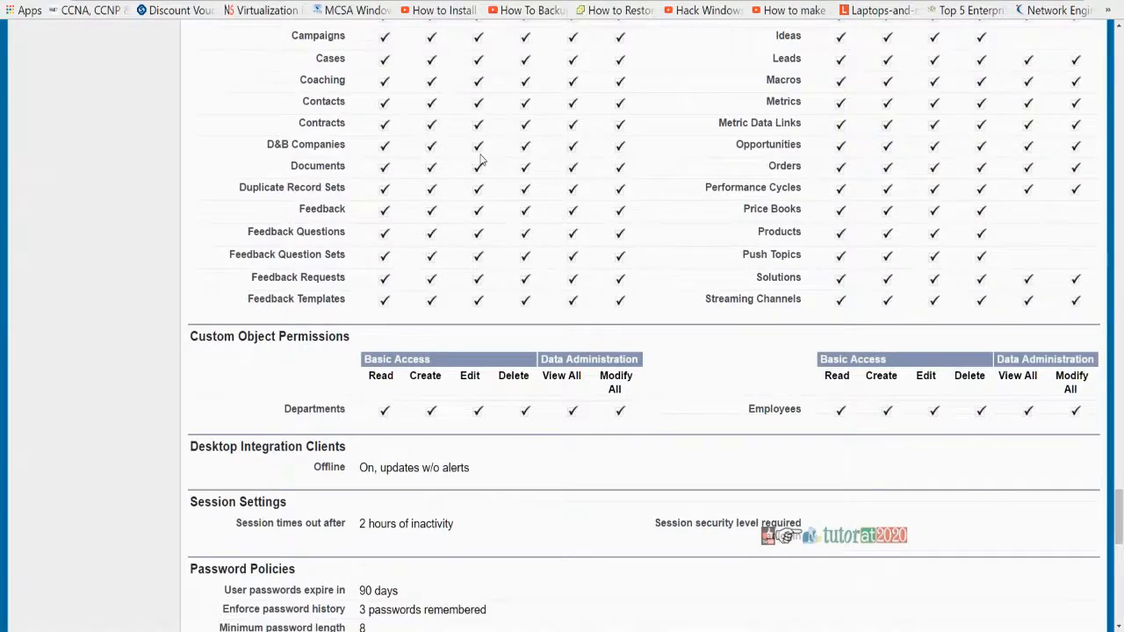
scroll(422, 132, up, 2)
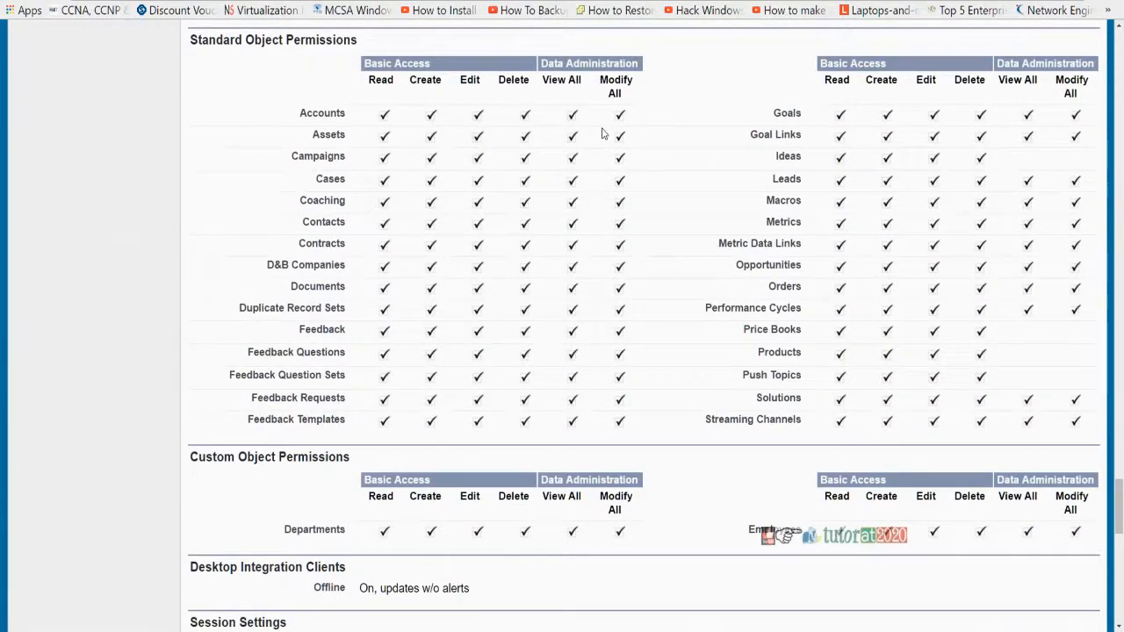
scroll(381, 188, up, 15)
scroll(7, 302, up, 15)
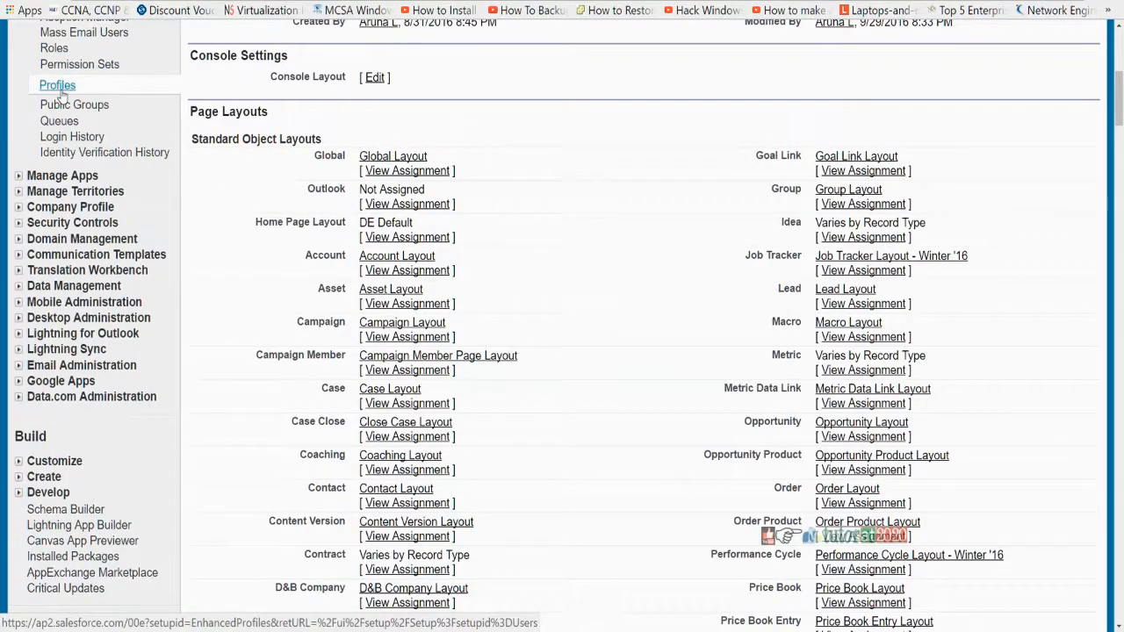
Step: Examine the profile's custom app settings, tab settings, general user permissions and the standard object permissions for Accounts
scroll(540, 369, down, 20)
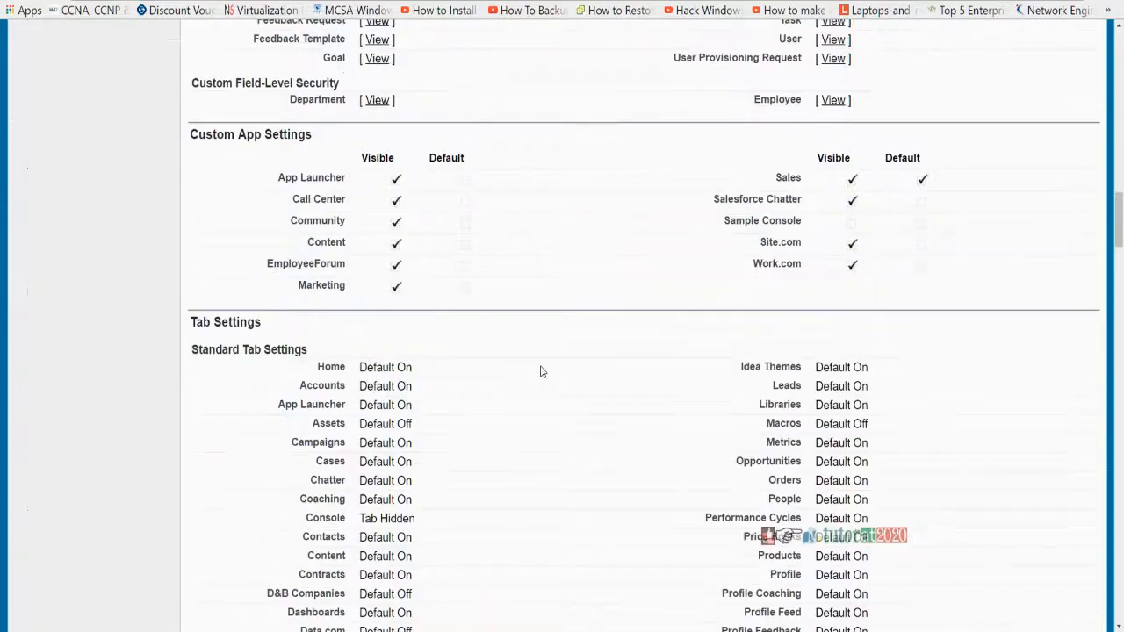
scroll(510, 356, down, 15)
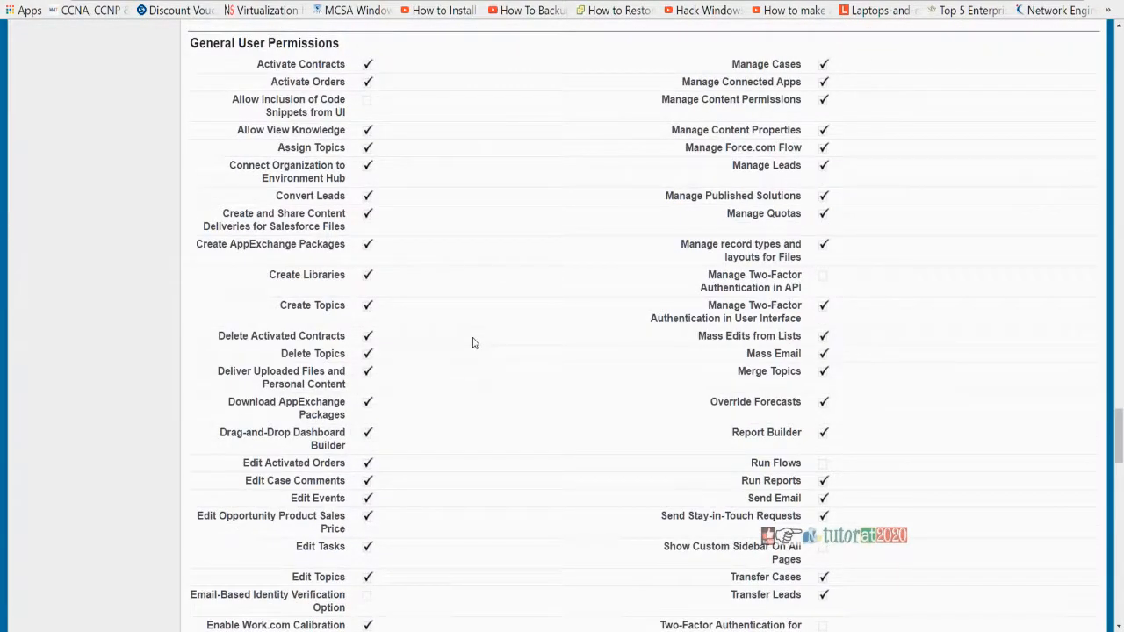
scroll(473, 342, down, 15)
scroll(470, 334, up, 8)
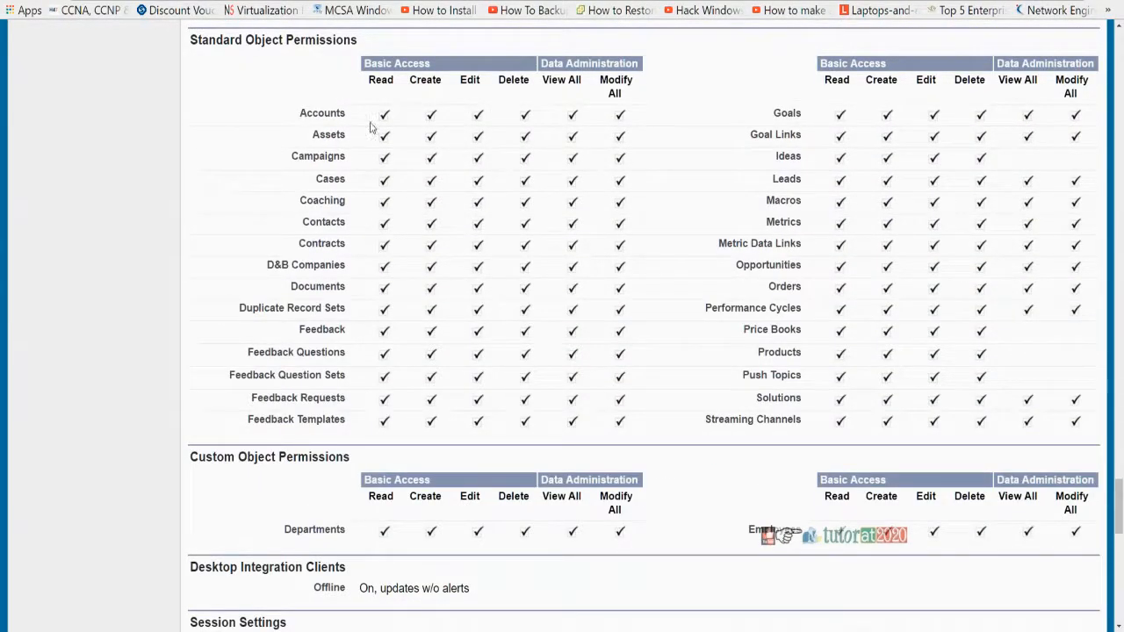
drag(375, 118, 638, 120)
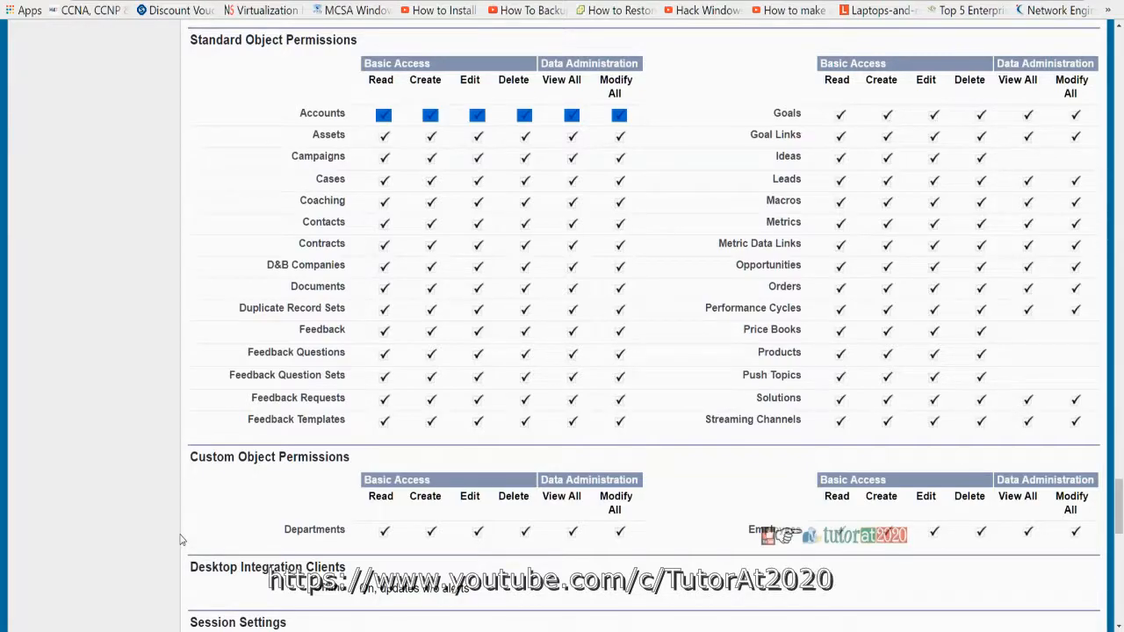
click(663, 174)
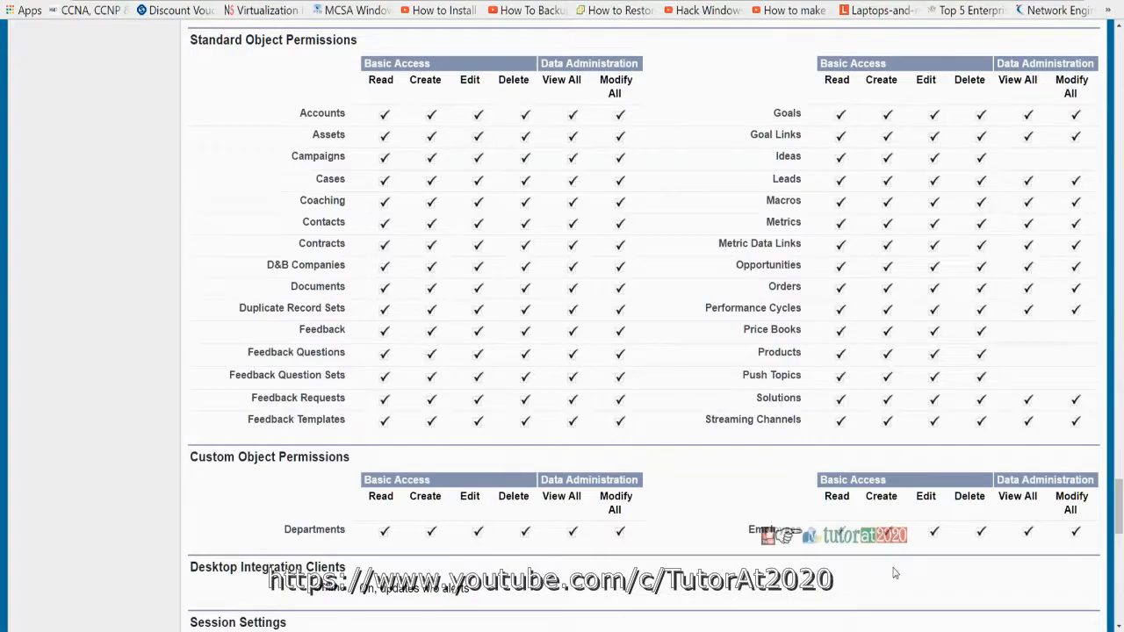
scroll(853, 491, down, 15)
scroll(897, 325, up, 5)
scroll(897, 325, up, 1)
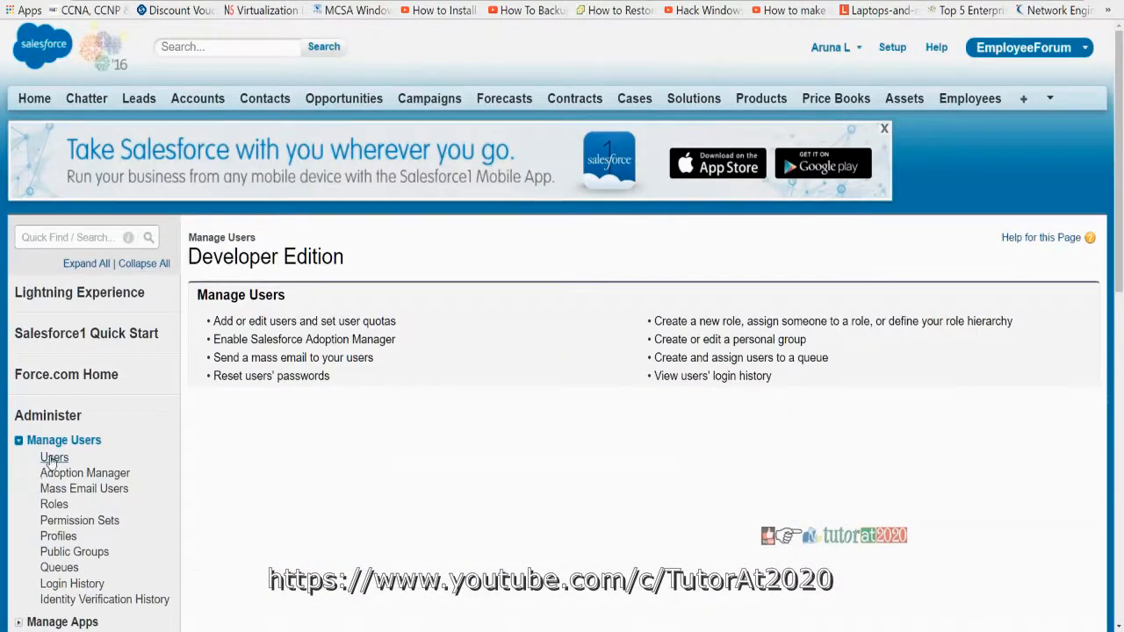
Step: Open the Public Groups page under user management and start creating a new list view
scroll(55, 457, down, 3)
scroll(55, 457, down, 1)
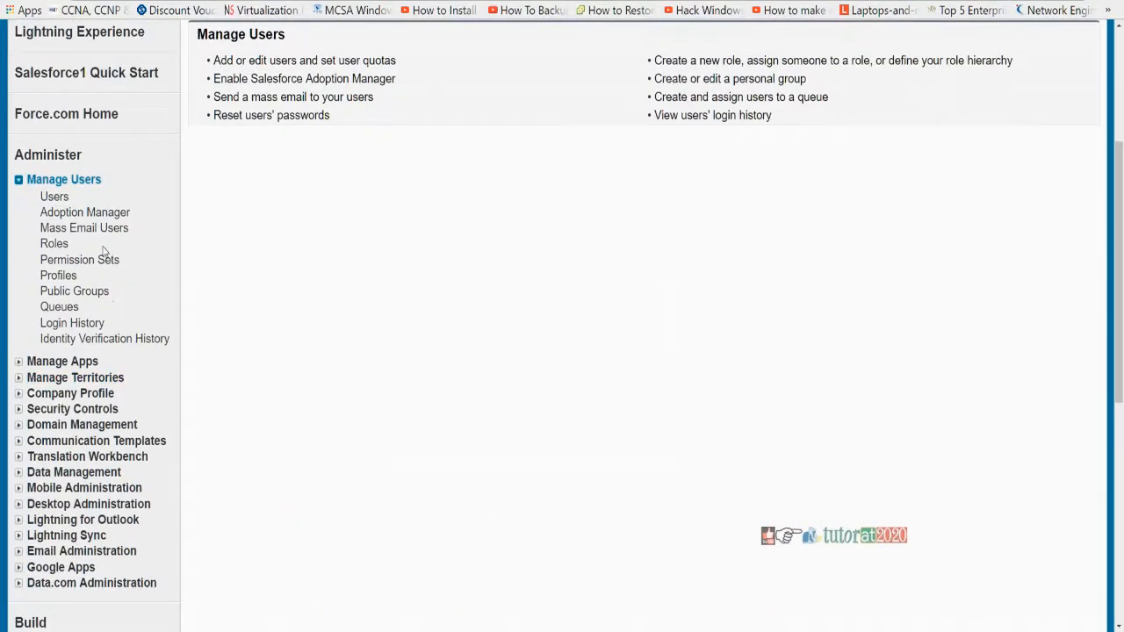
click(74, 291)
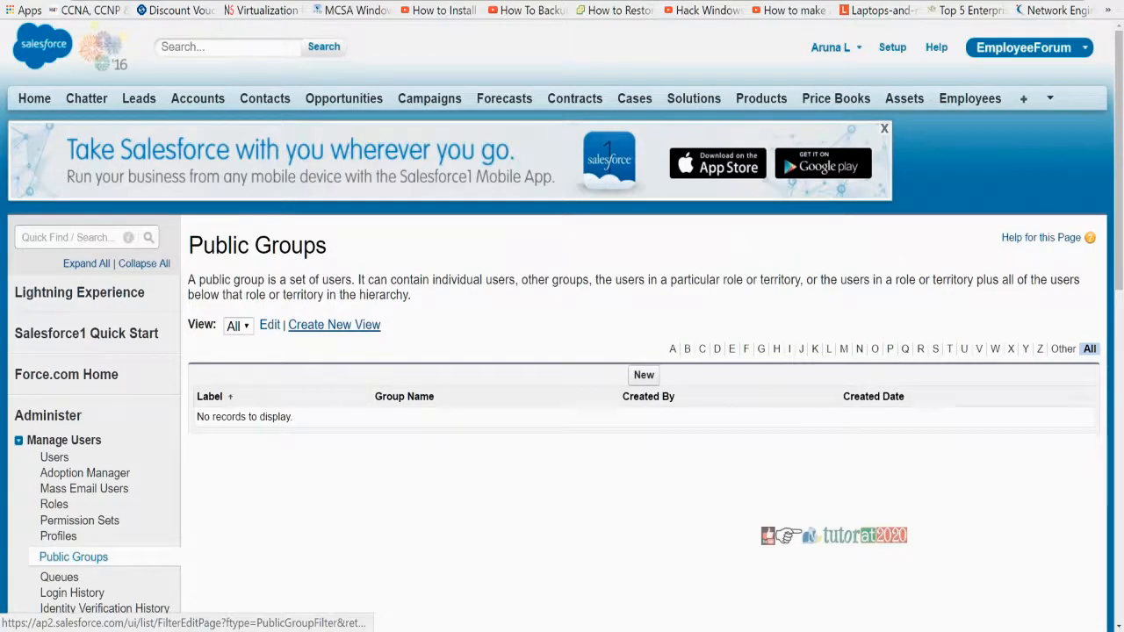
click(362, 327)
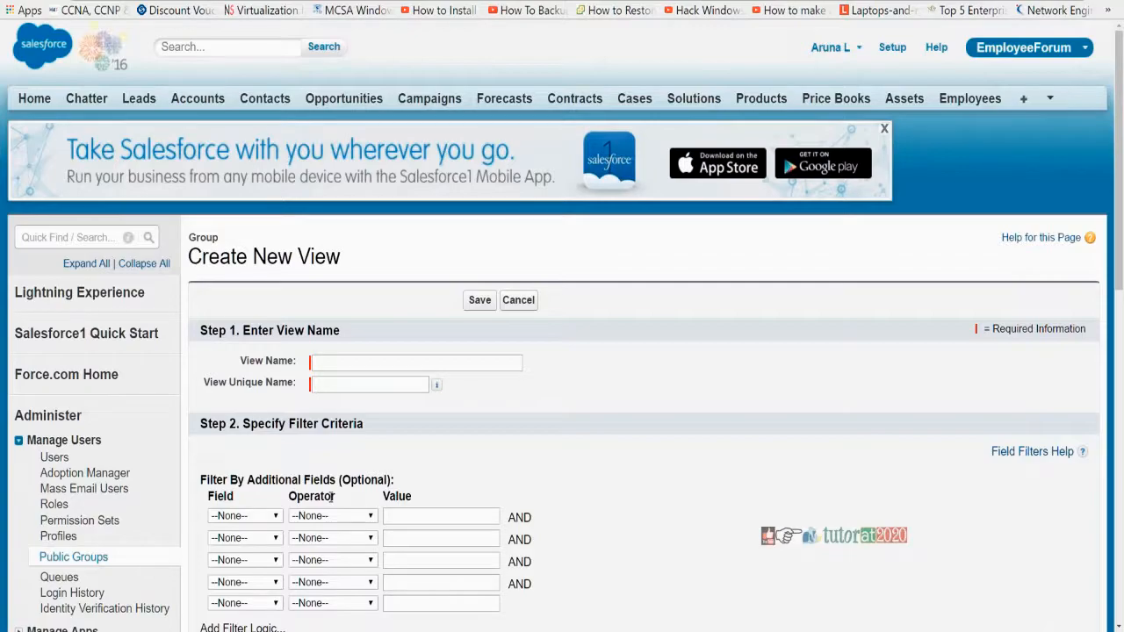
scroll(320, 474, down, 4)
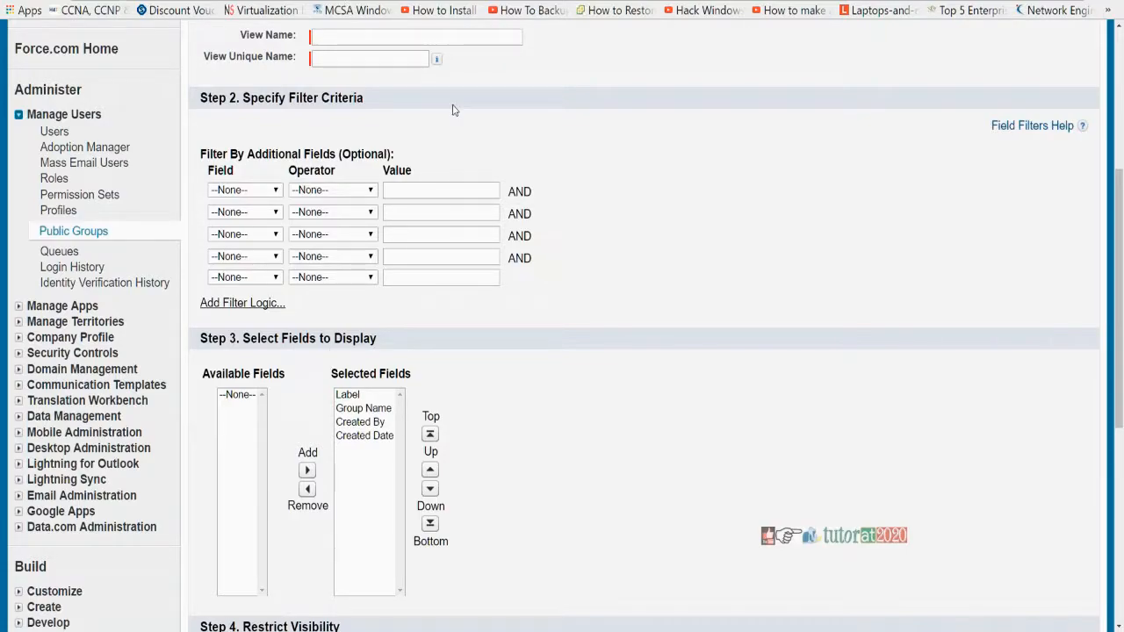
Step: Set both the view name and the view unique name to ServiceTeamPublicGroup
click(327, 35)
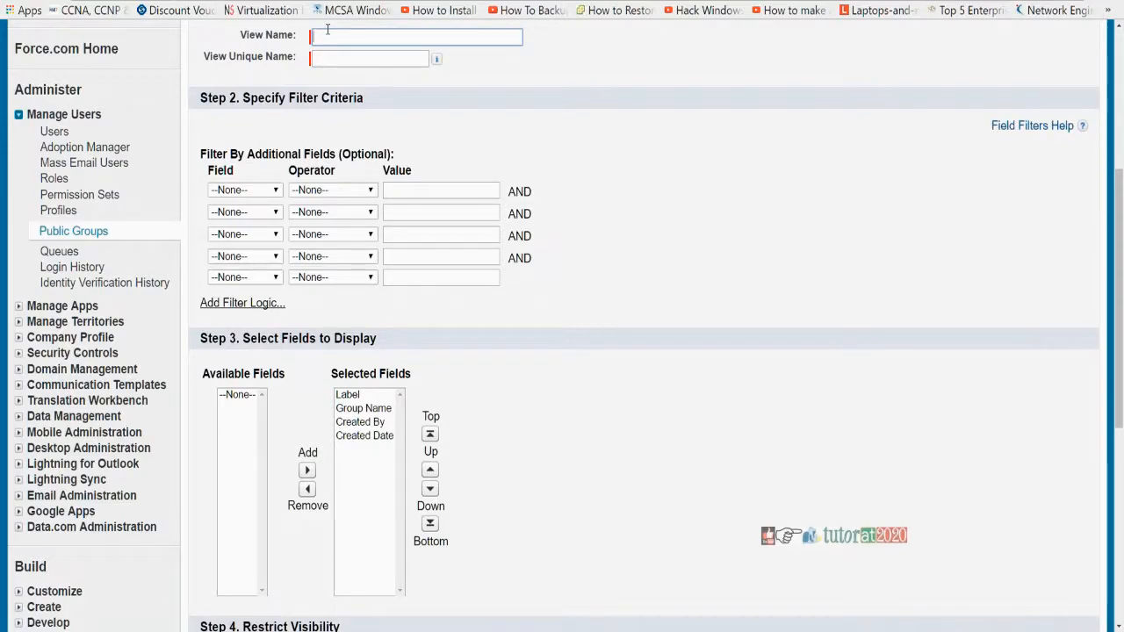
scroll(325, 35, up, 3)
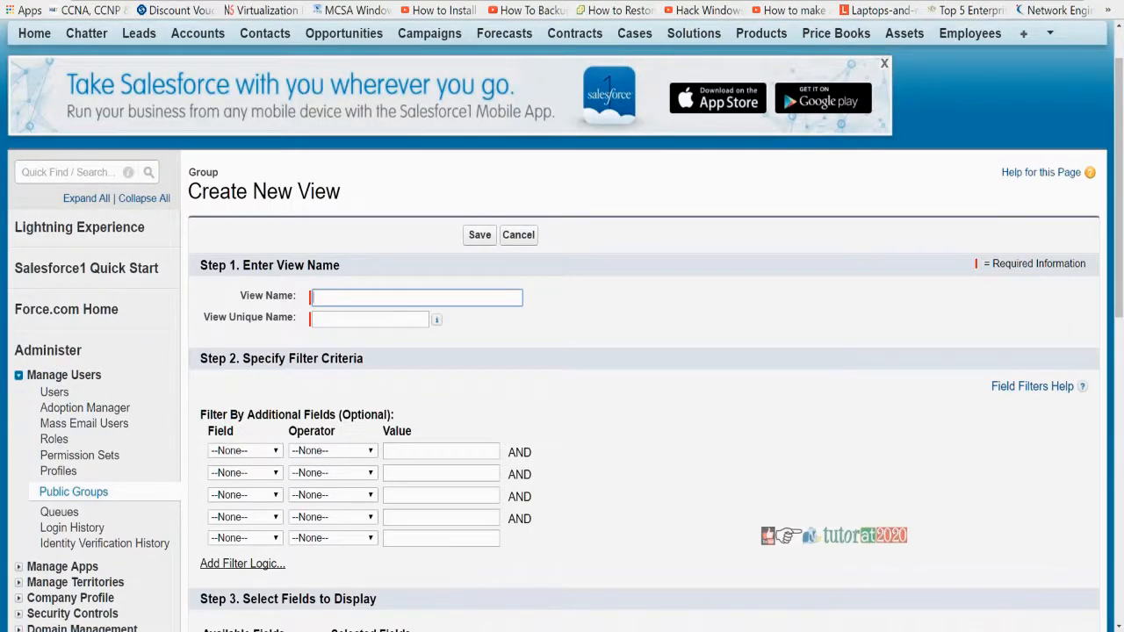
click(324, 299)
text(SamplePublicGroup)
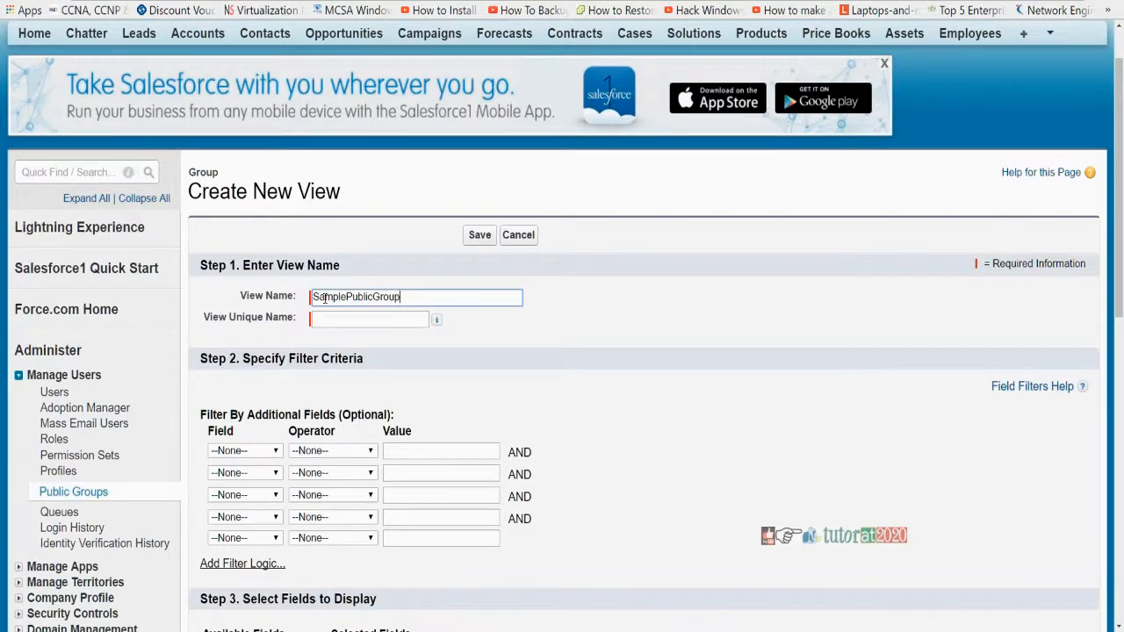
drag(437, 297, 314, 307)
text(ServiceTeamPublicG)
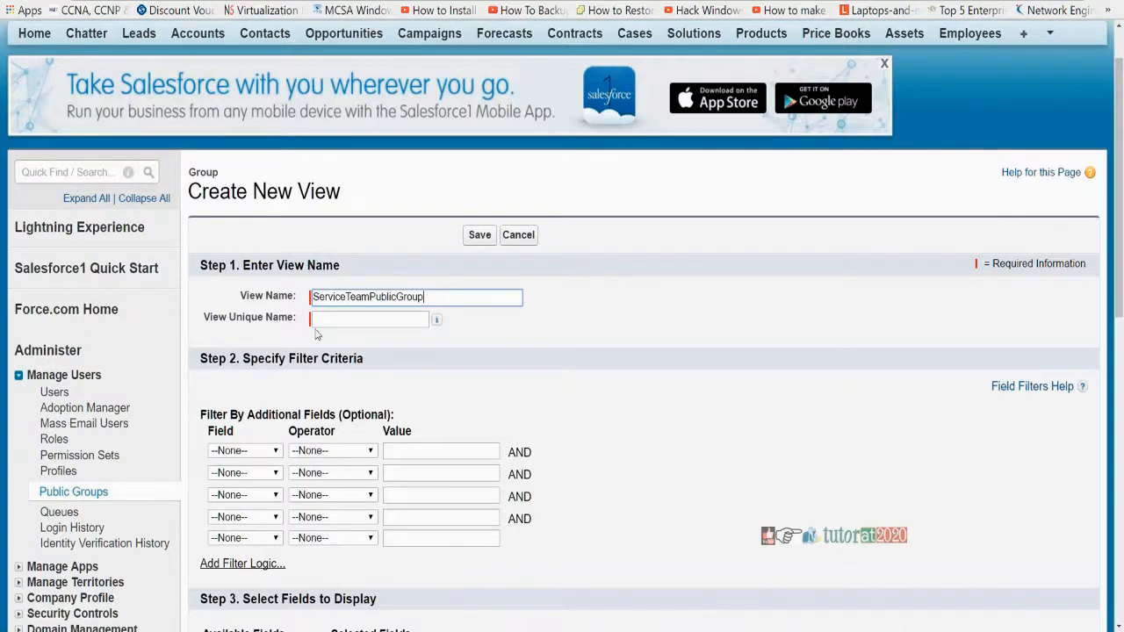
text(roup)
key(Tab)
Step: View the fields available for the first filter criterion without choosing one, and look at the fields selected for display
click(275, 450)
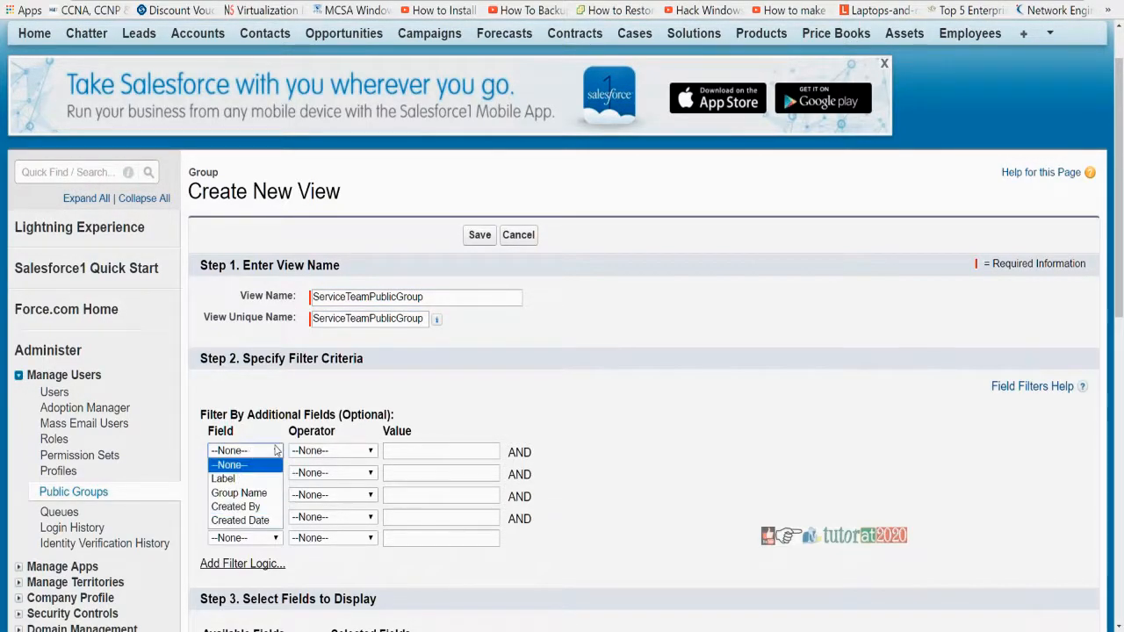
click(454, 406)
scroll(459, 396, down, 2)
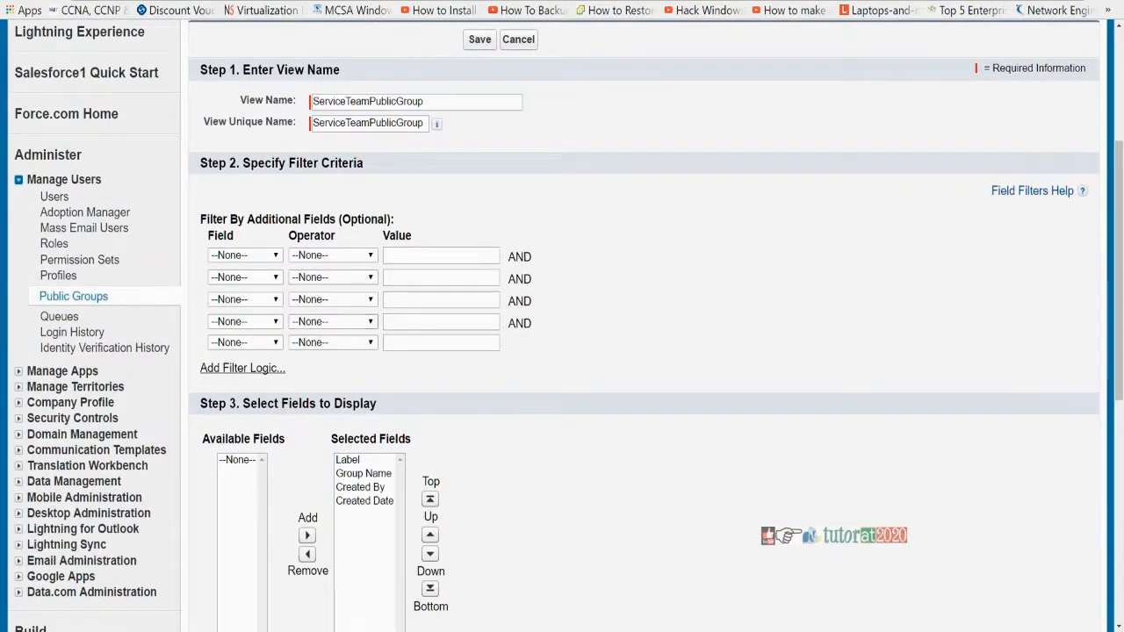
click(245, 256)
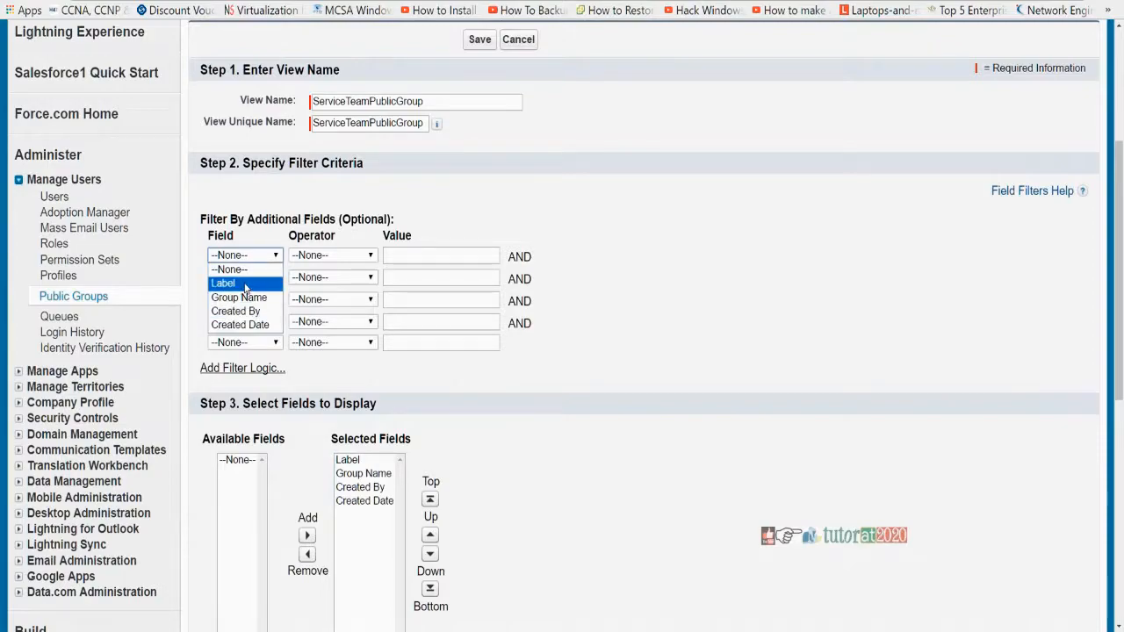
click(245, 285)
click(245, 255)
click(474, 415)
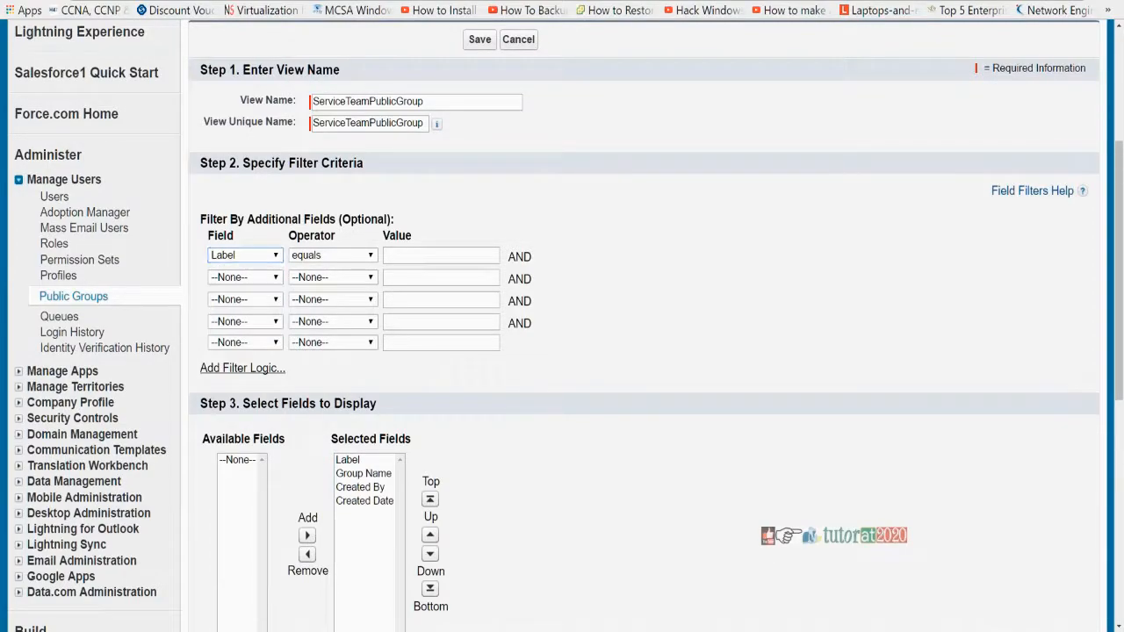
click(245, 256)
click(233, 266)
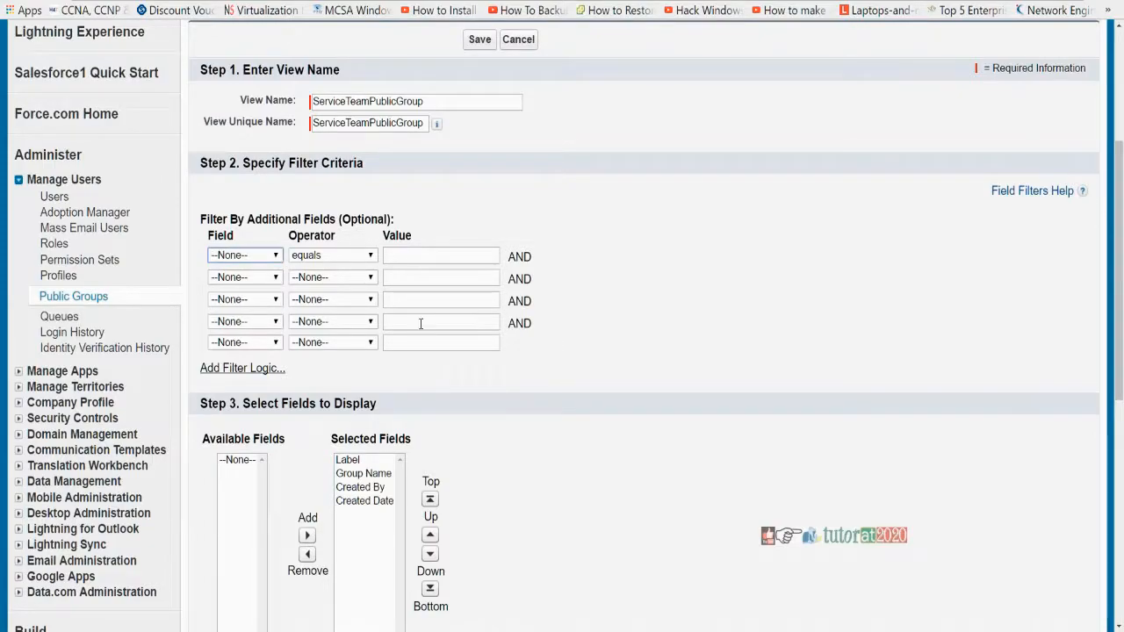
Step: Make the new view visible to all users, including partner and customer portal users, and save it
scroll(421, 323, down, 2)
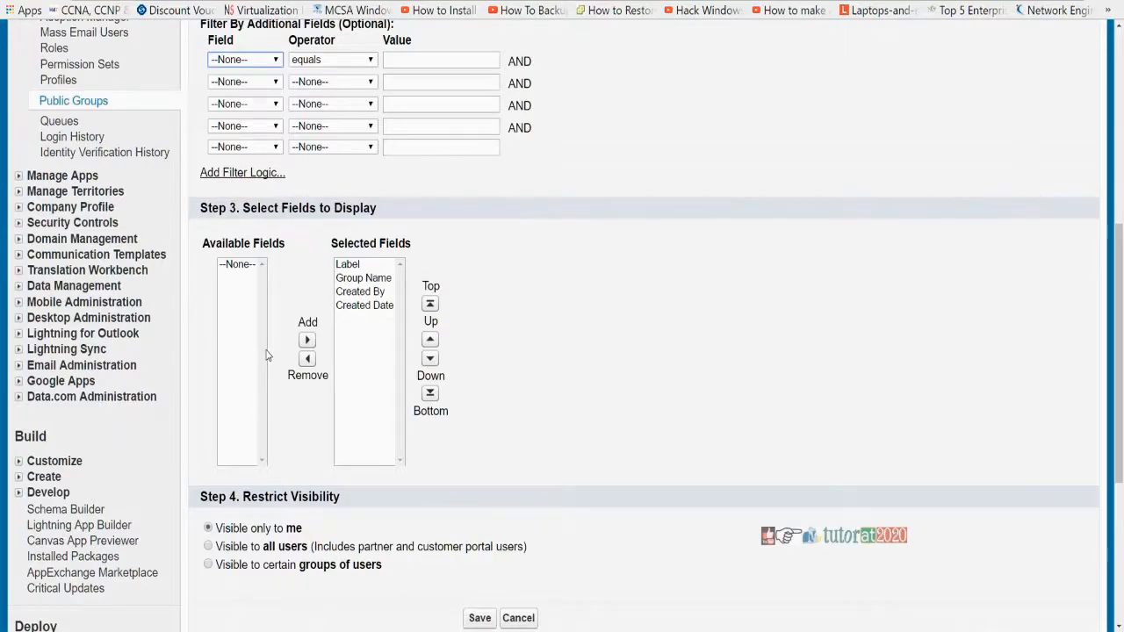
scroll(268, 354, down, 2)
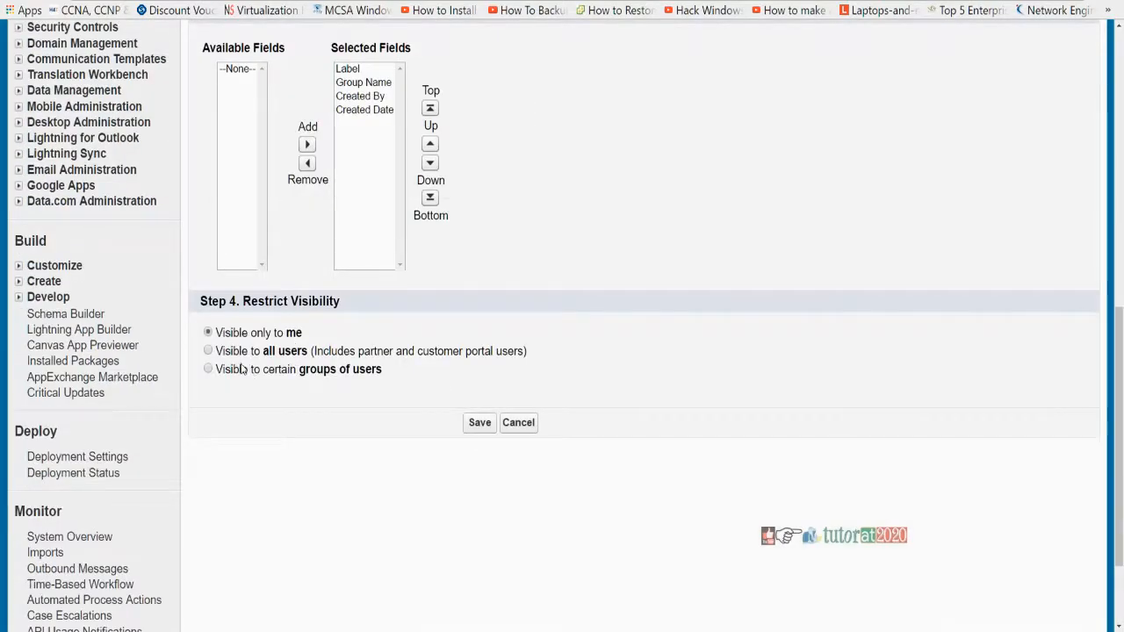
click(208, 351)
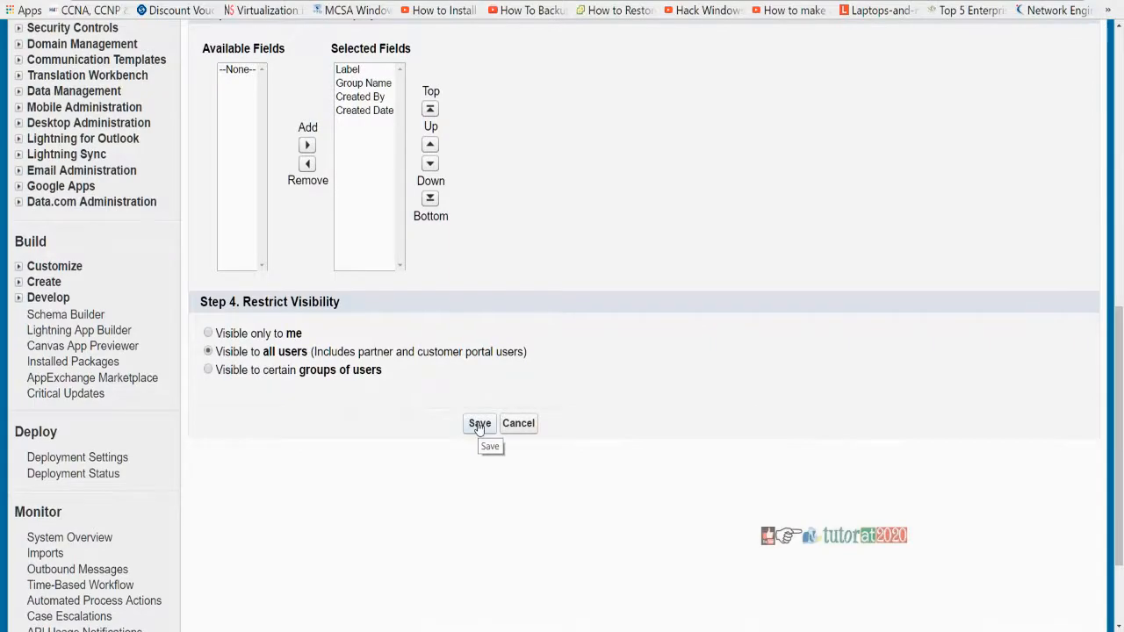
scroll(480, 425, up, 1)
scroll(459, 319, up, 7)
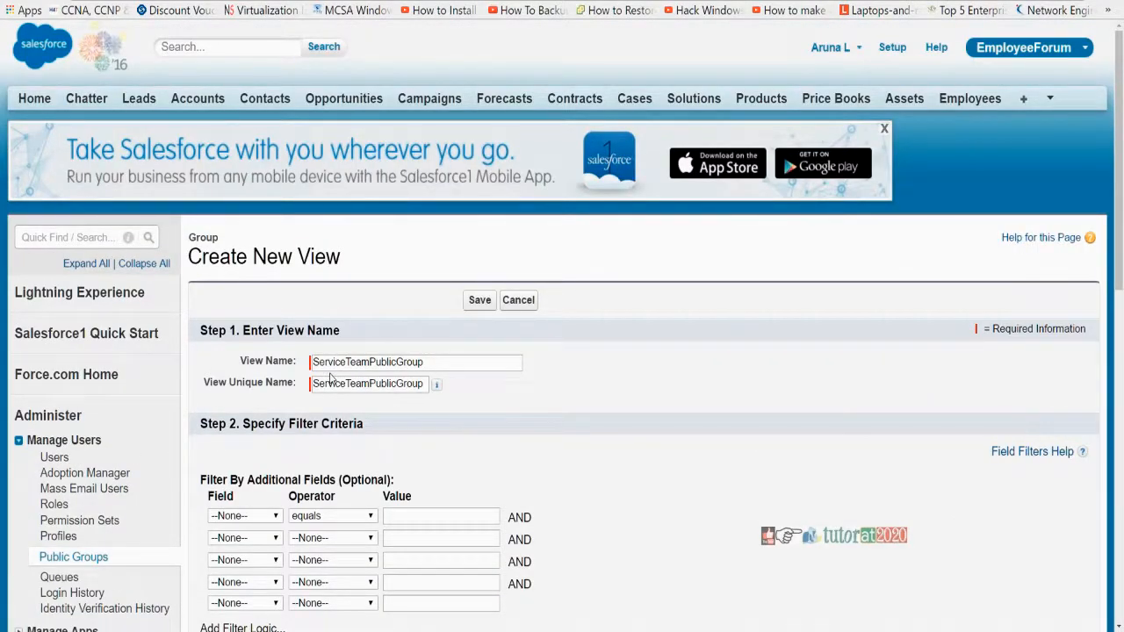
scroll(330, 378, down, 8)
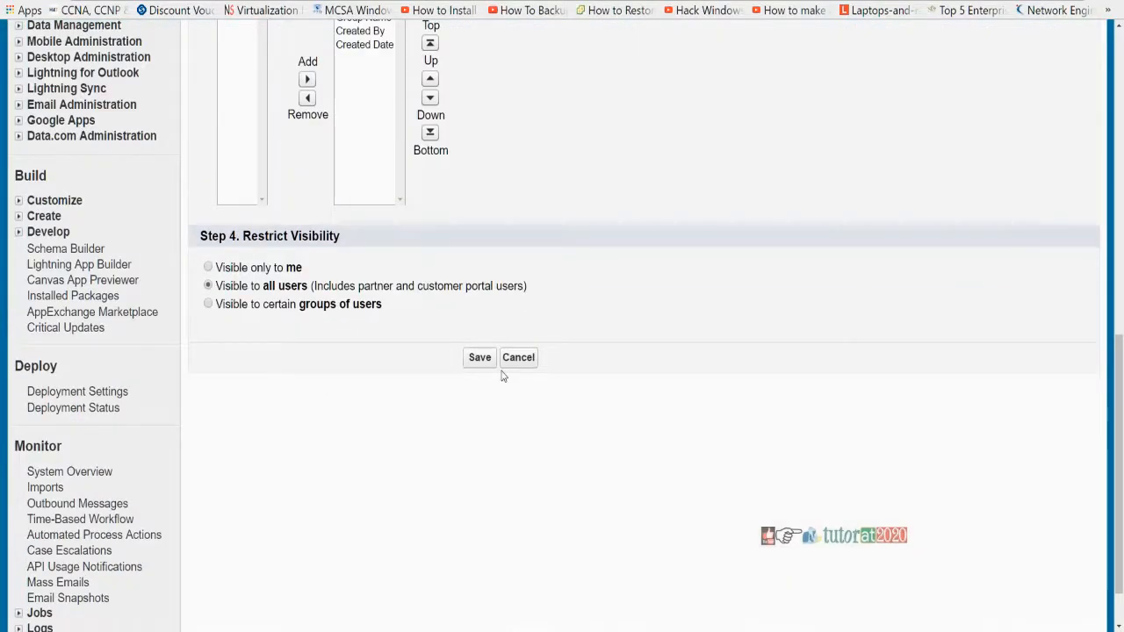
click(479, 357)
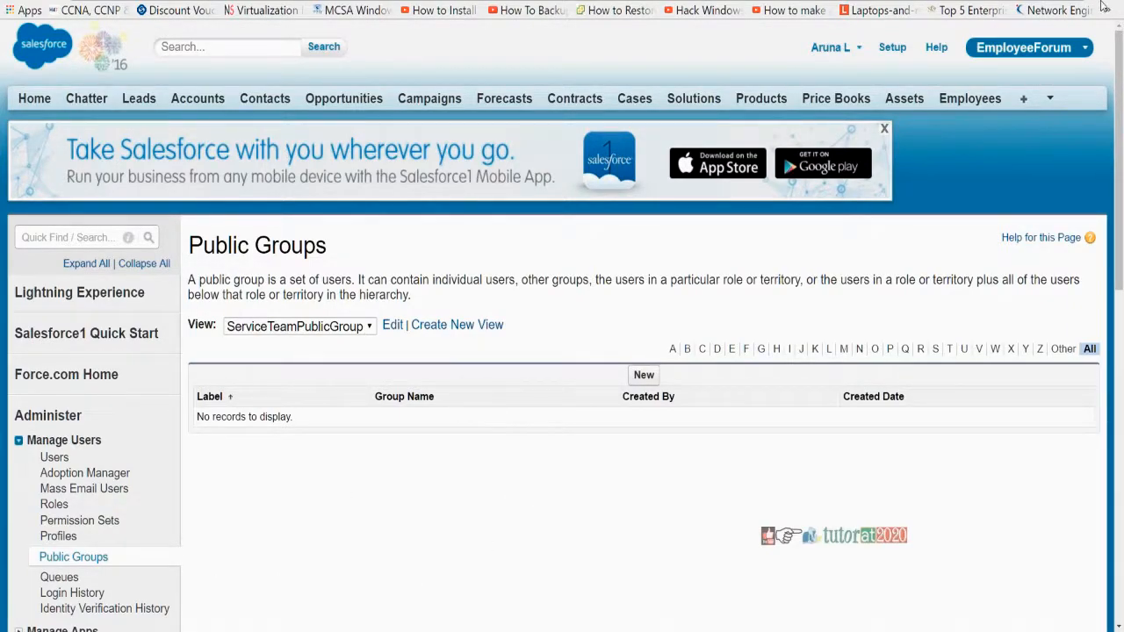
Step: Look over the Public Groups page and its view selector
drag(327, 249, 186, 249)
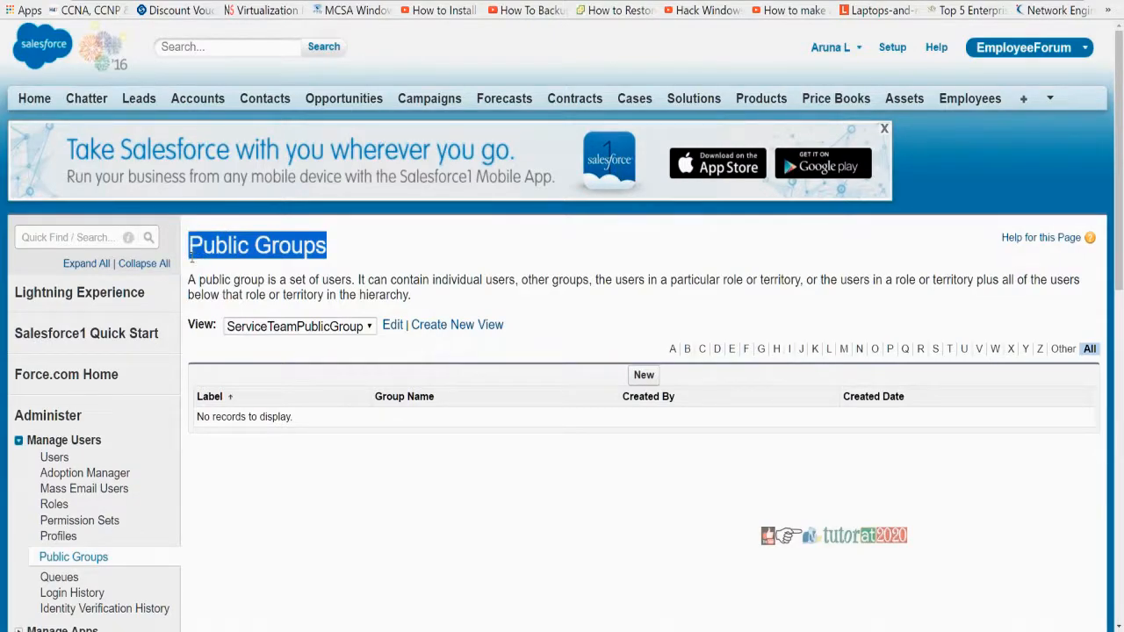
click(231, 330)
click(321, 427)
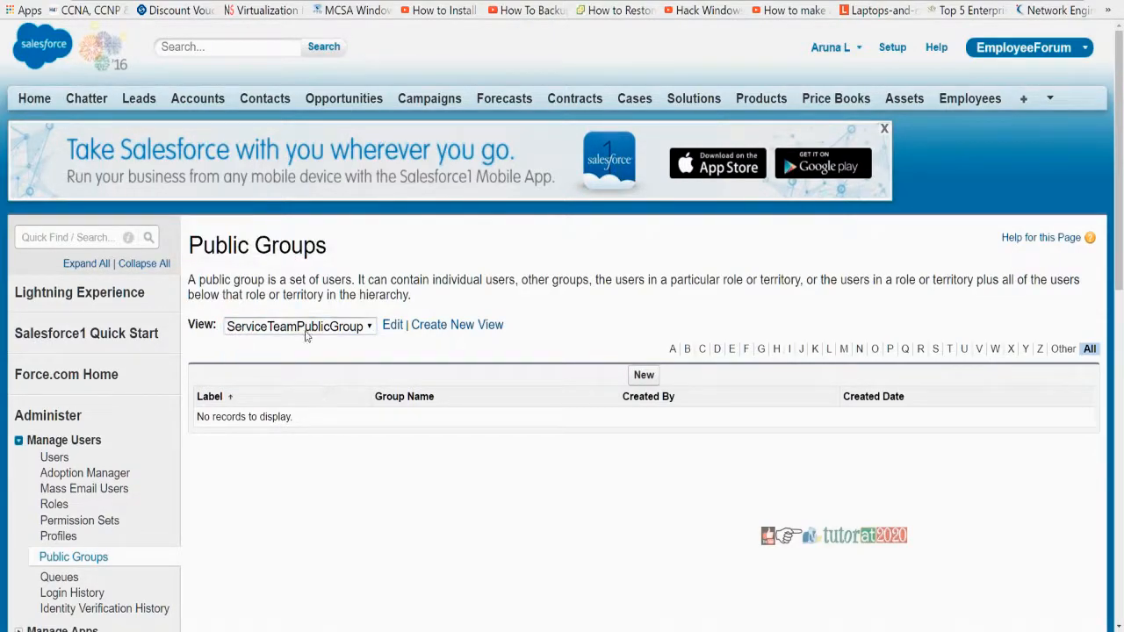
Step: Try to create a new public group with SamplePublicGroup as its label and group name, and view the member search types
click(641, 376)
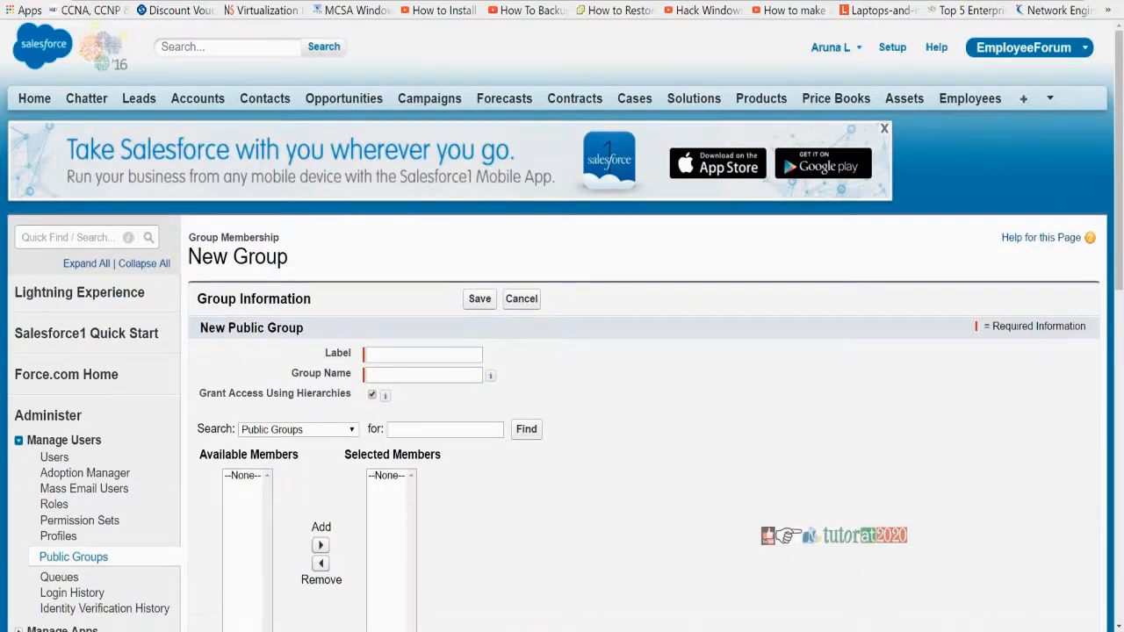
drag(300, 250, 187, 239)
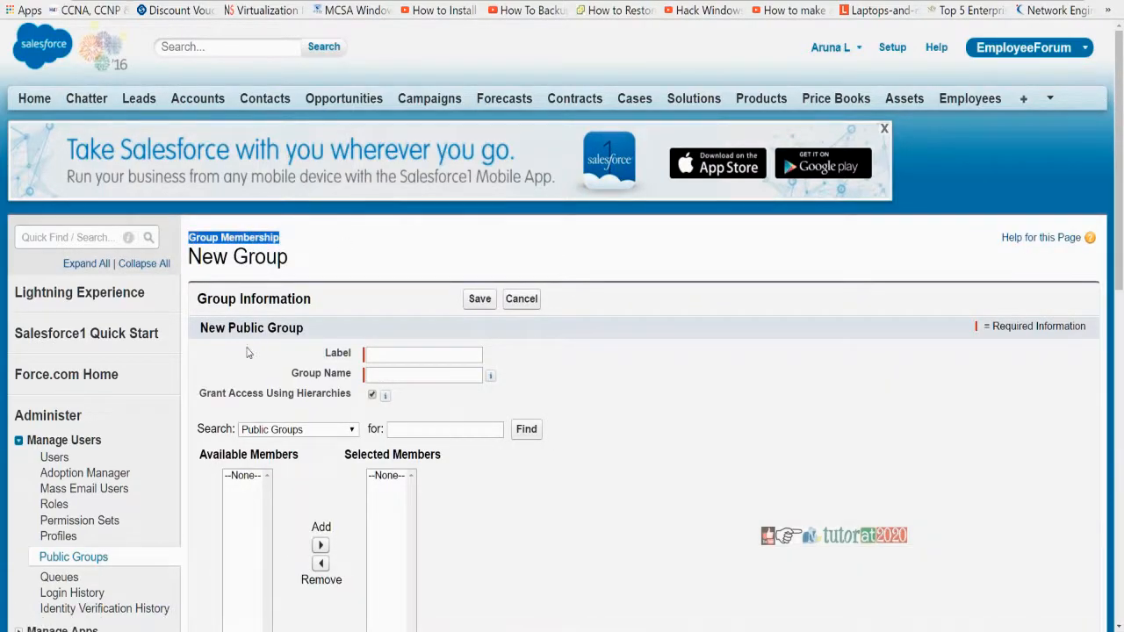
click(418, 355)
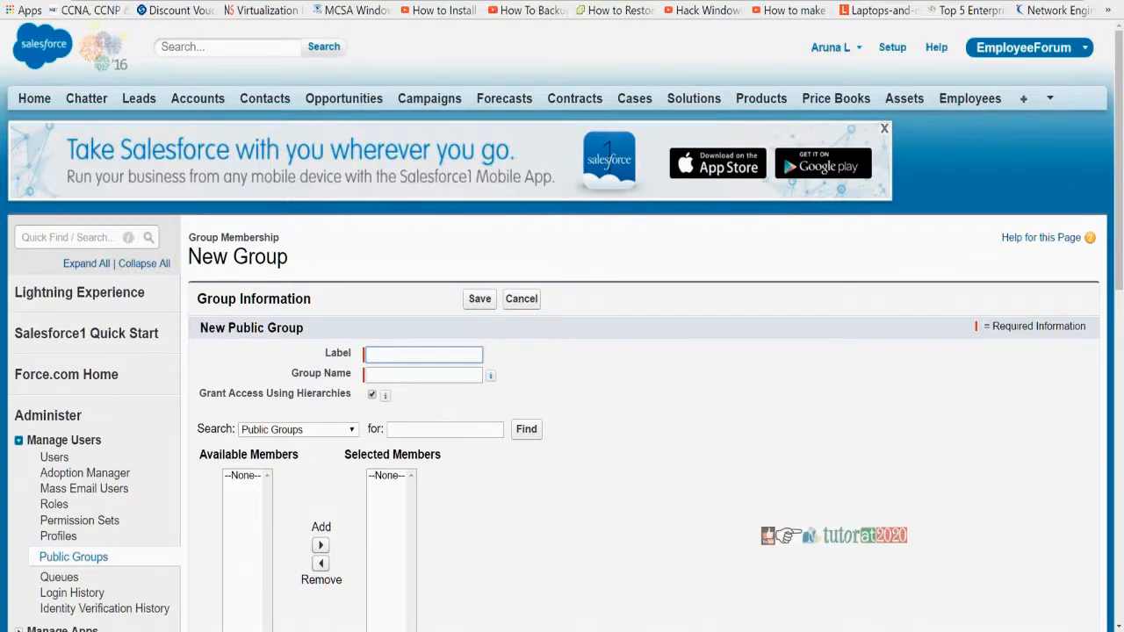
scroll(562, 352, down, 6)
scroll(316, 269, up, 3)
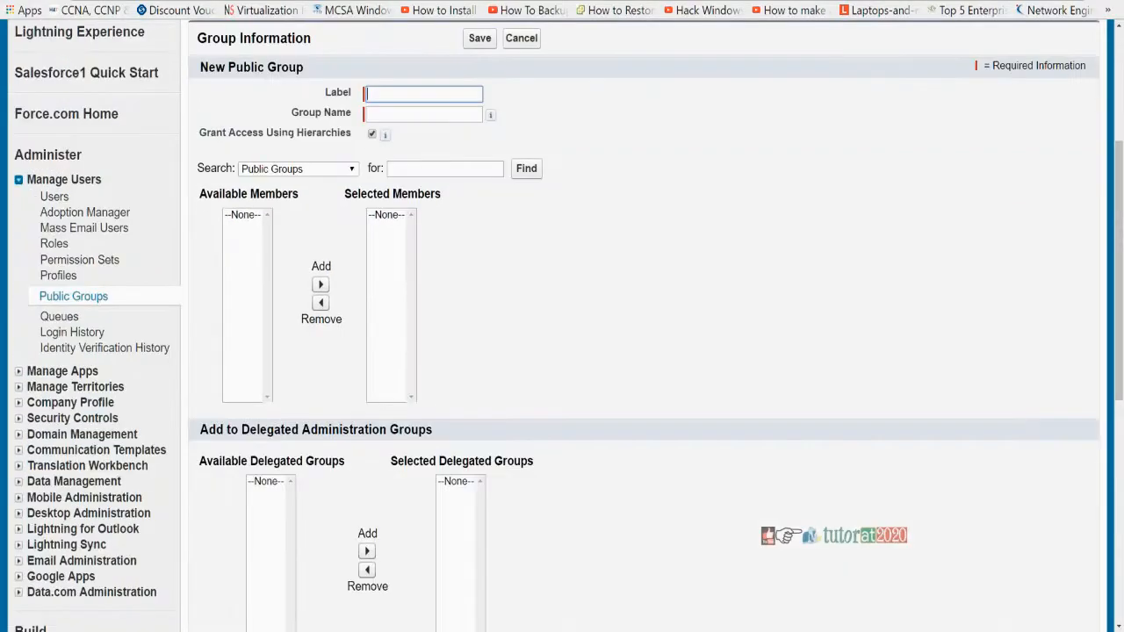
scroll(272, 261, up, 1)
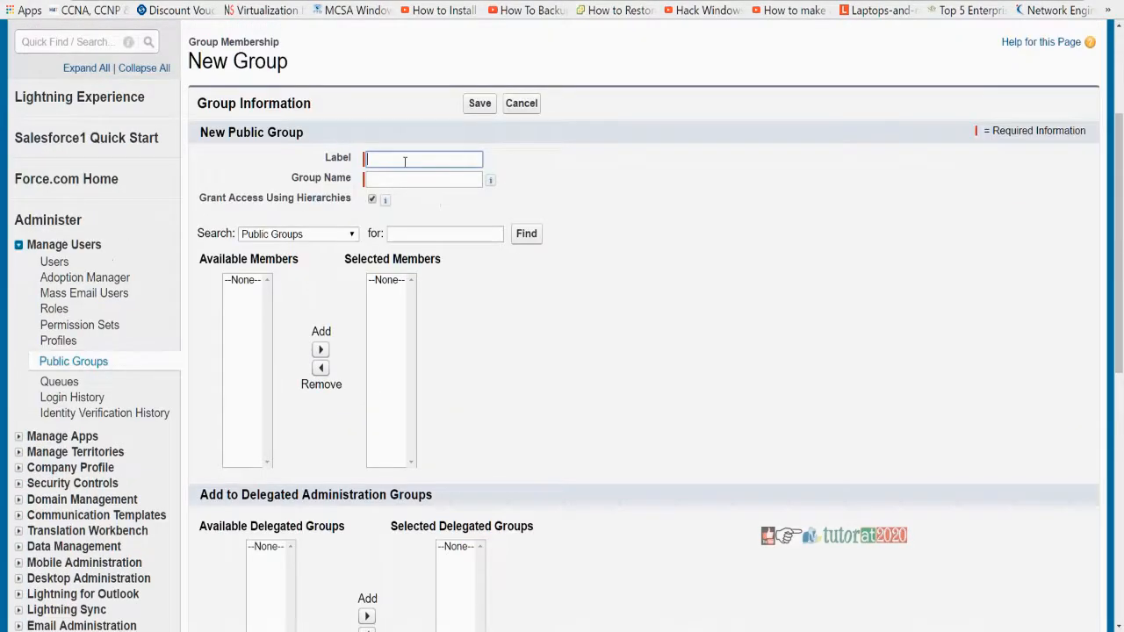
text(Sample PublicGroup)
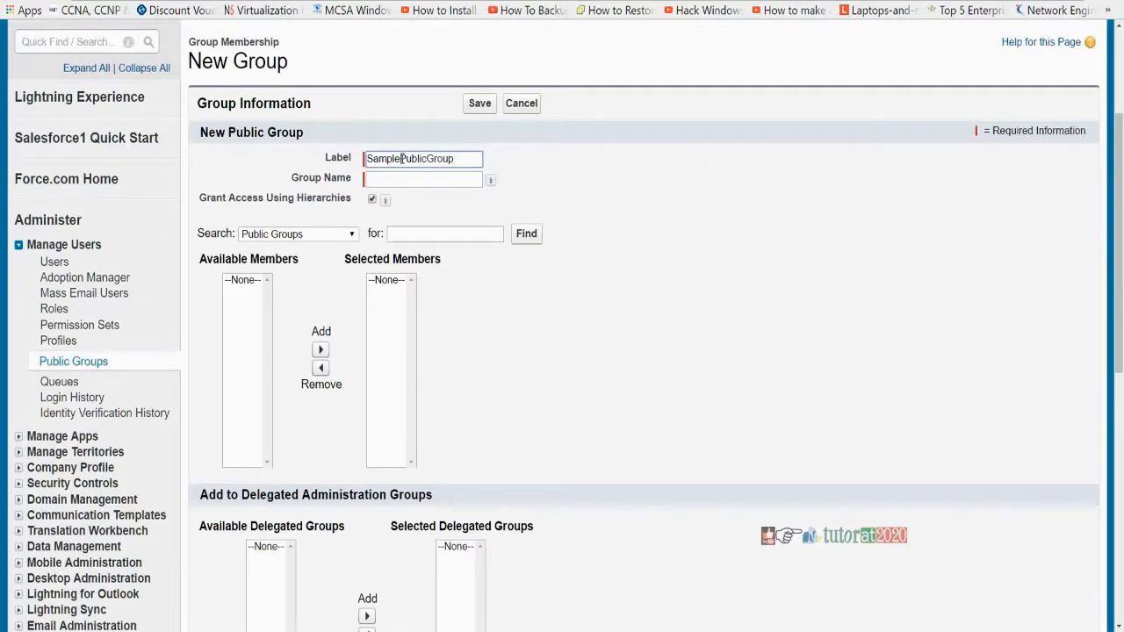
click(398, 179)
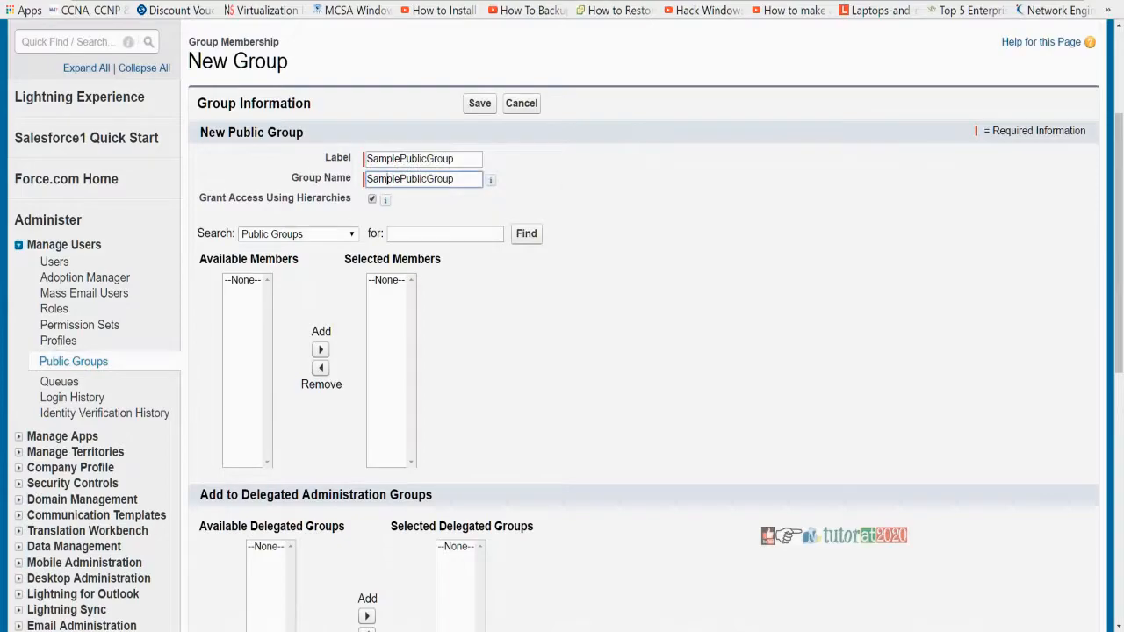
click(275, 233)
click(269, 291)
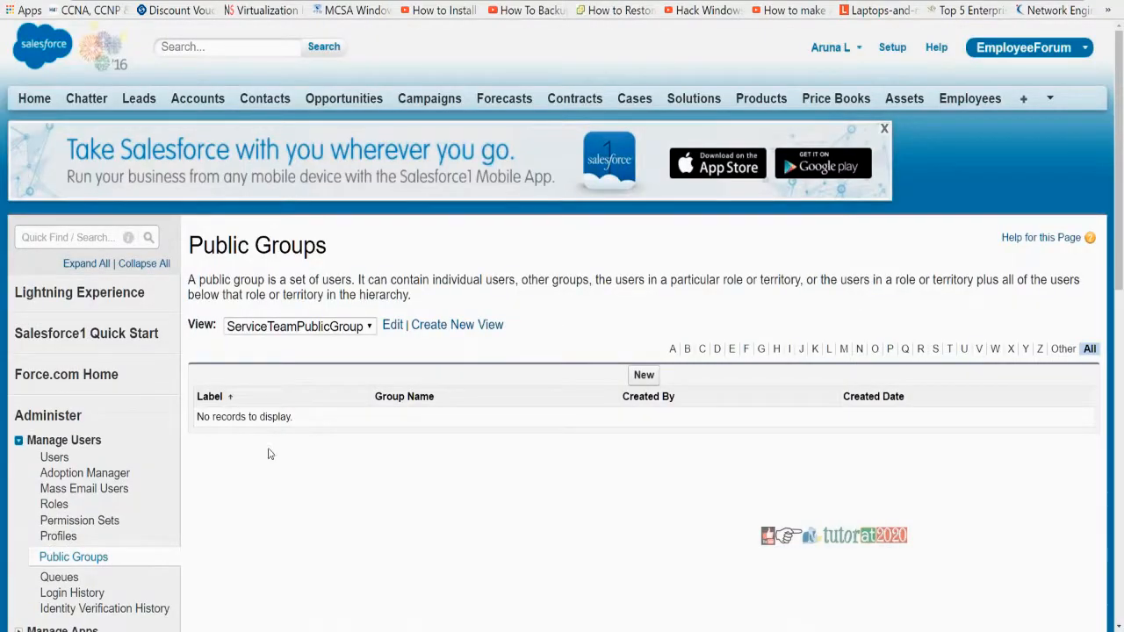
click(457, 325)
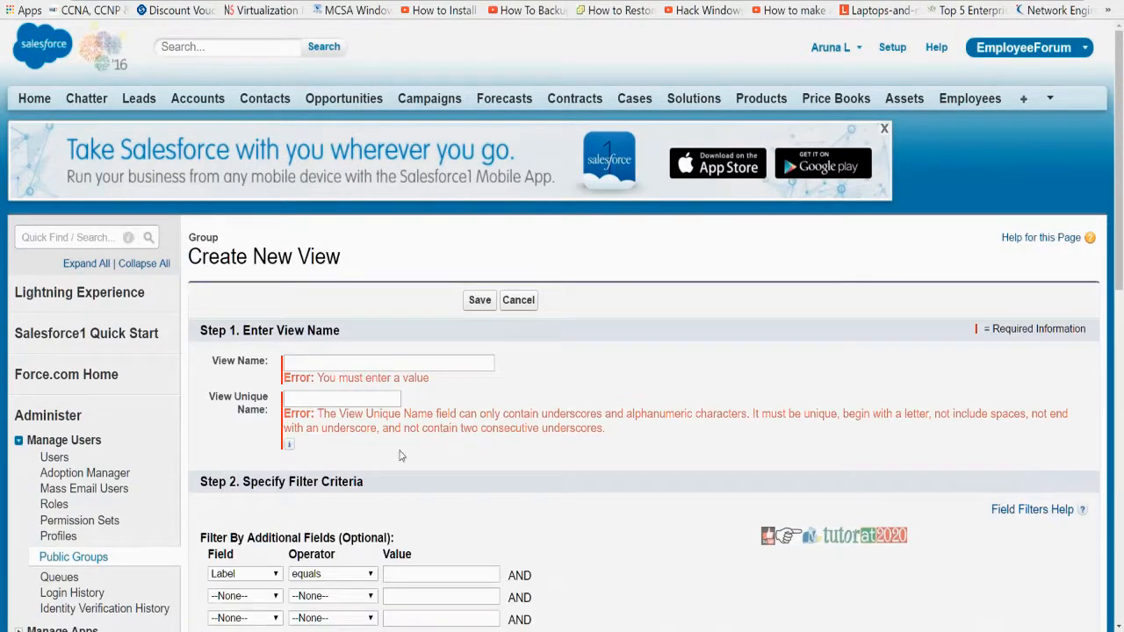
scroll(399, 486, down, 2)
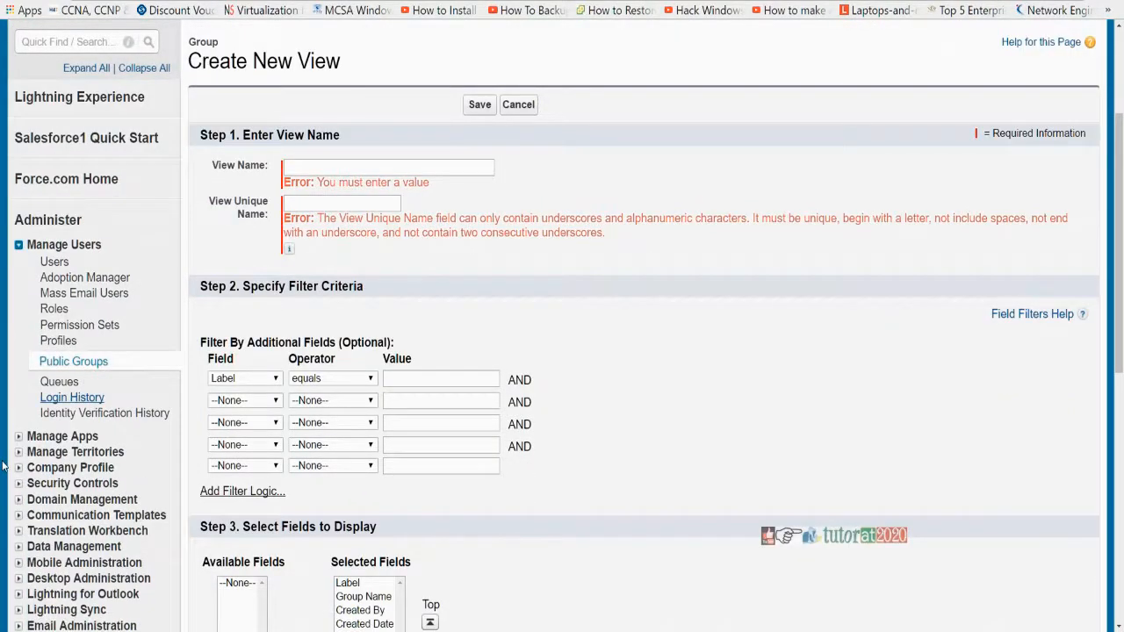
click(69, 361)
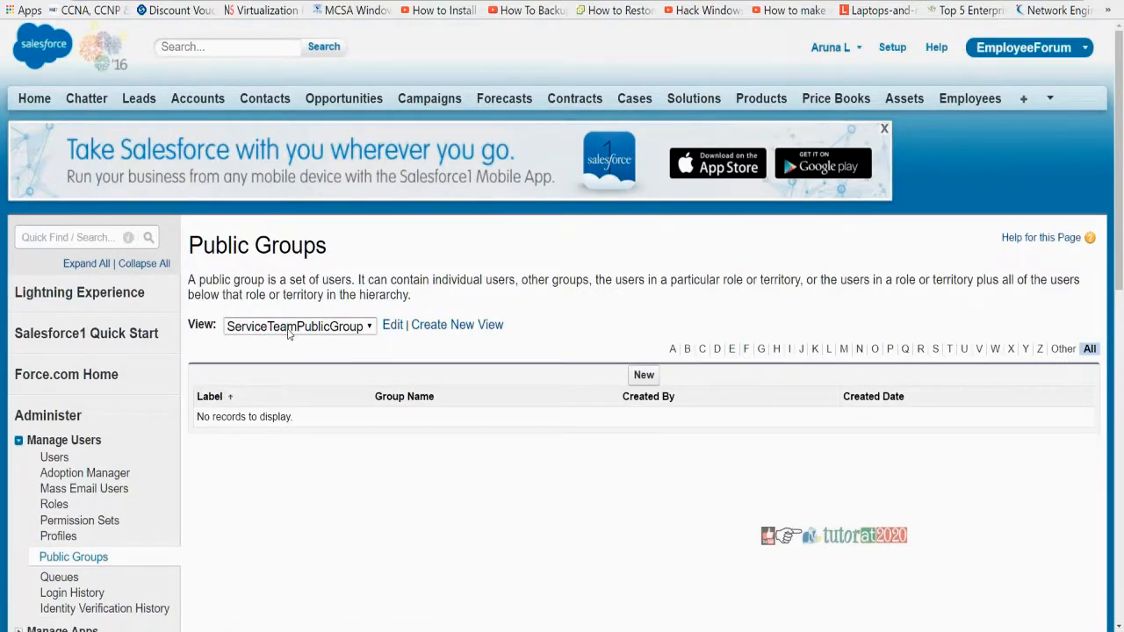
click(294, 327)
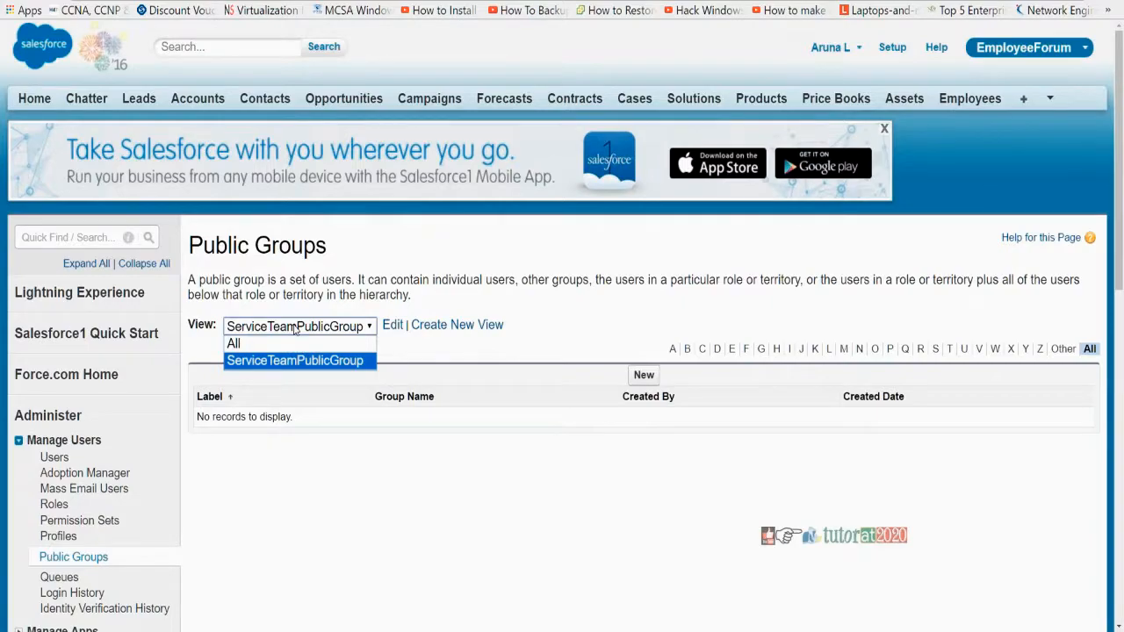
click(294, 328)
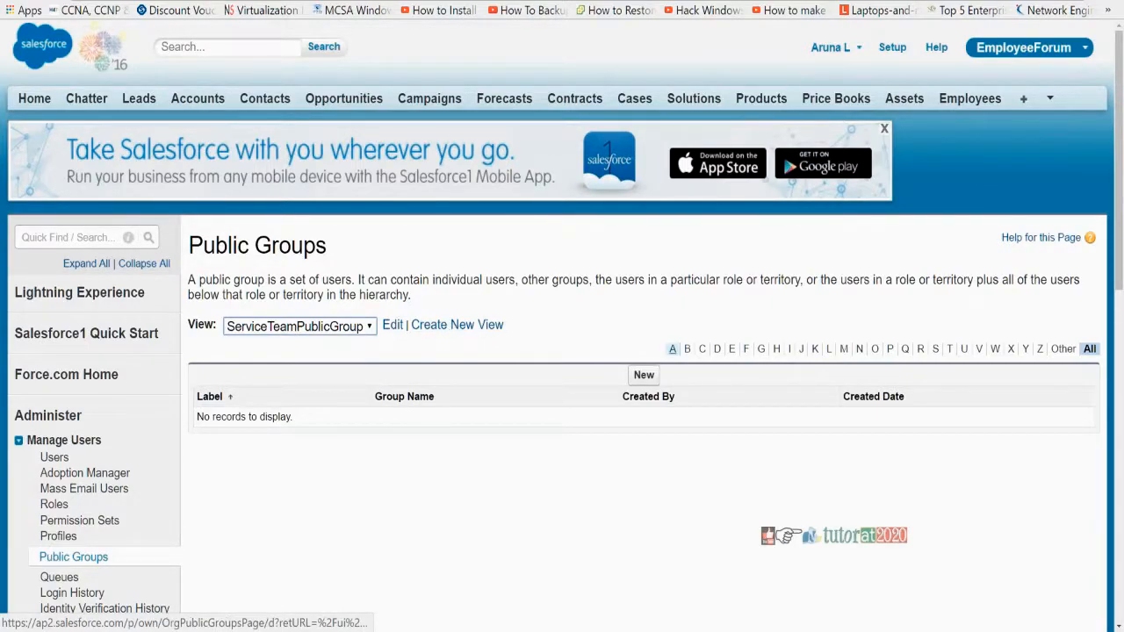
Step: Start a new public group and set both its label and group name to samplepublicgroup
click(643, 375)
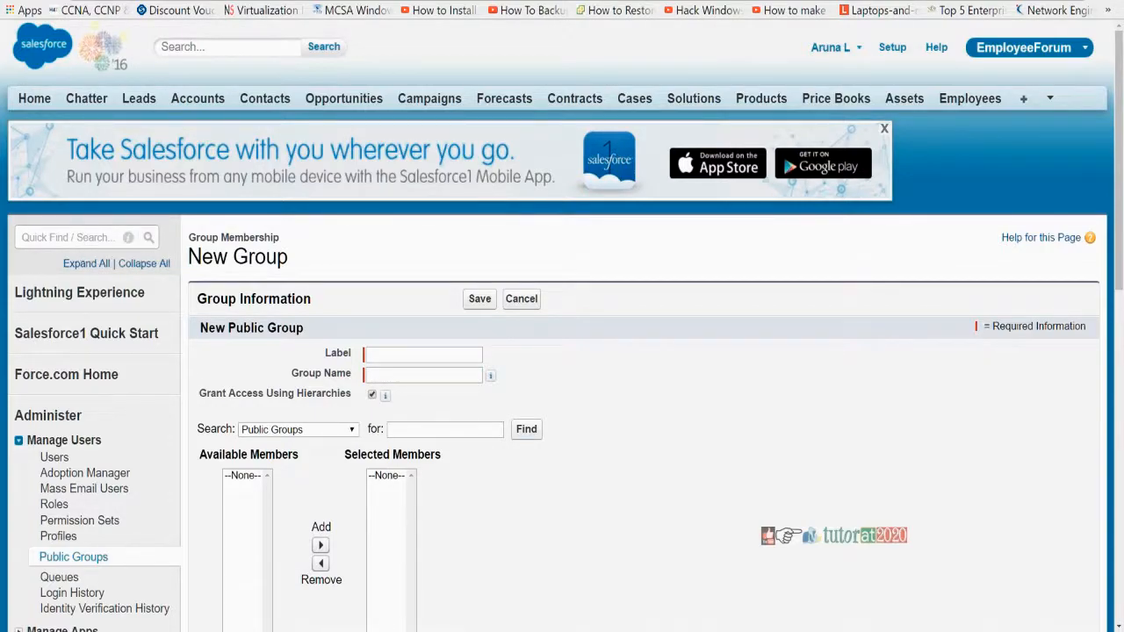
click(398, 354)
text(samplepublicgroup)
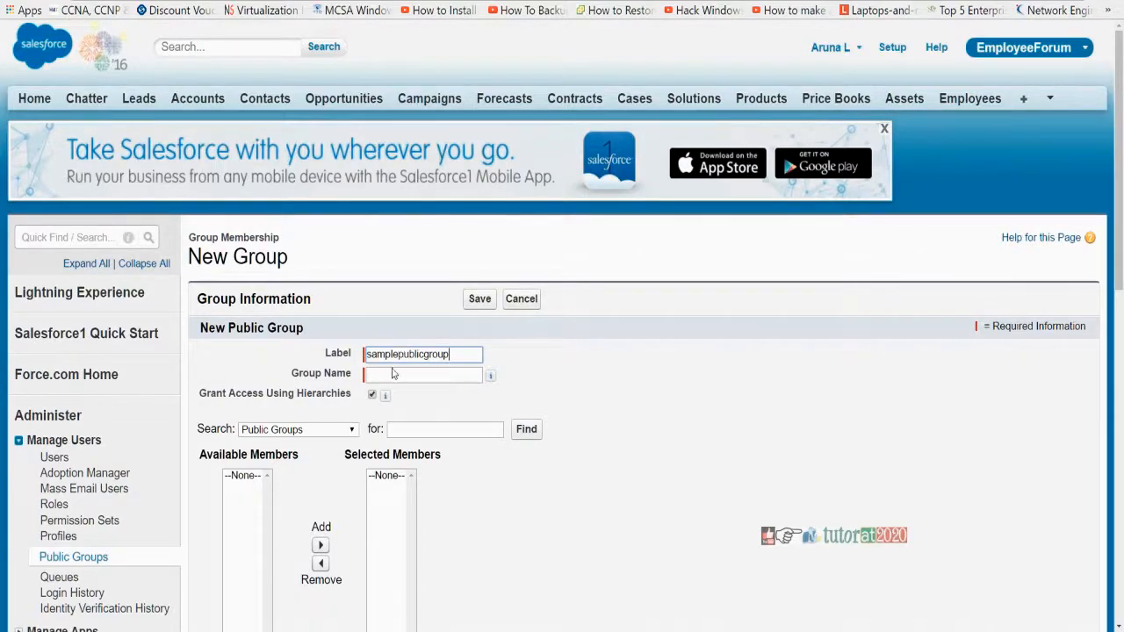
click(394, 375)
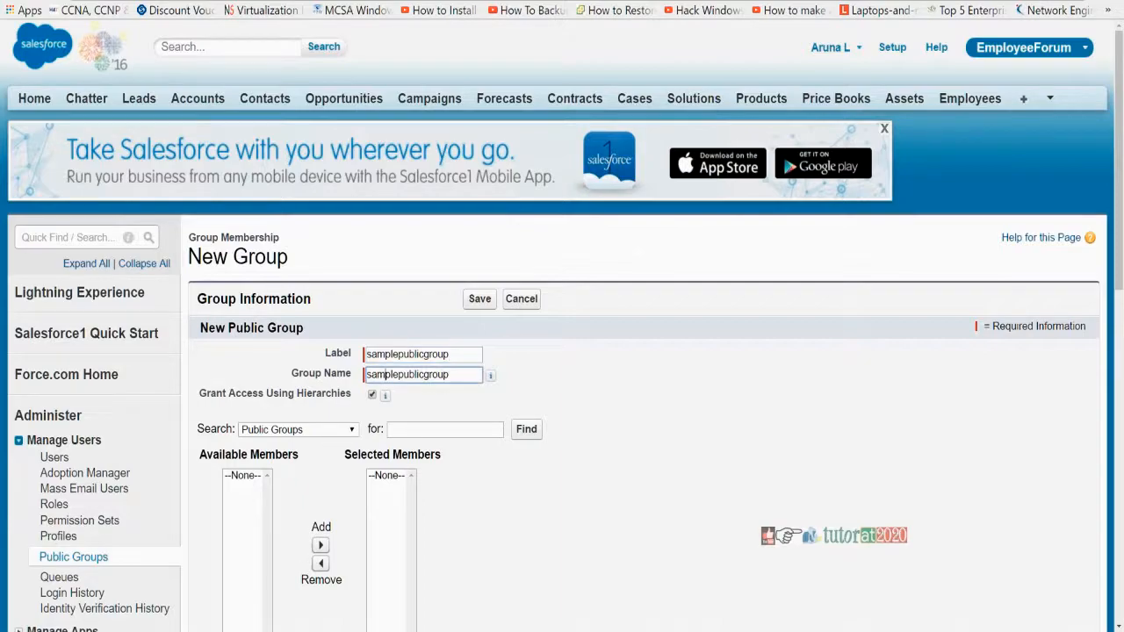
Step: Set the member search to Users so that individual users are offered as available members
scroll(332, 445, down, 1)
scroll(332, 450, down, 2)
click(290, 298)
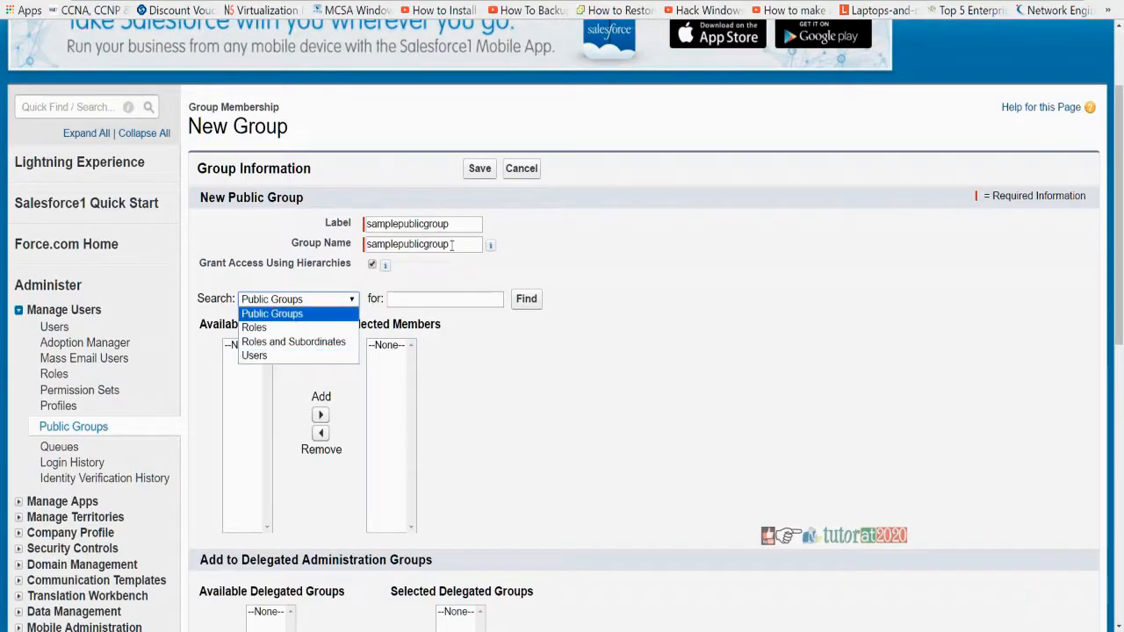
key(Down)
key(Down)
key(Down)
key(Return)
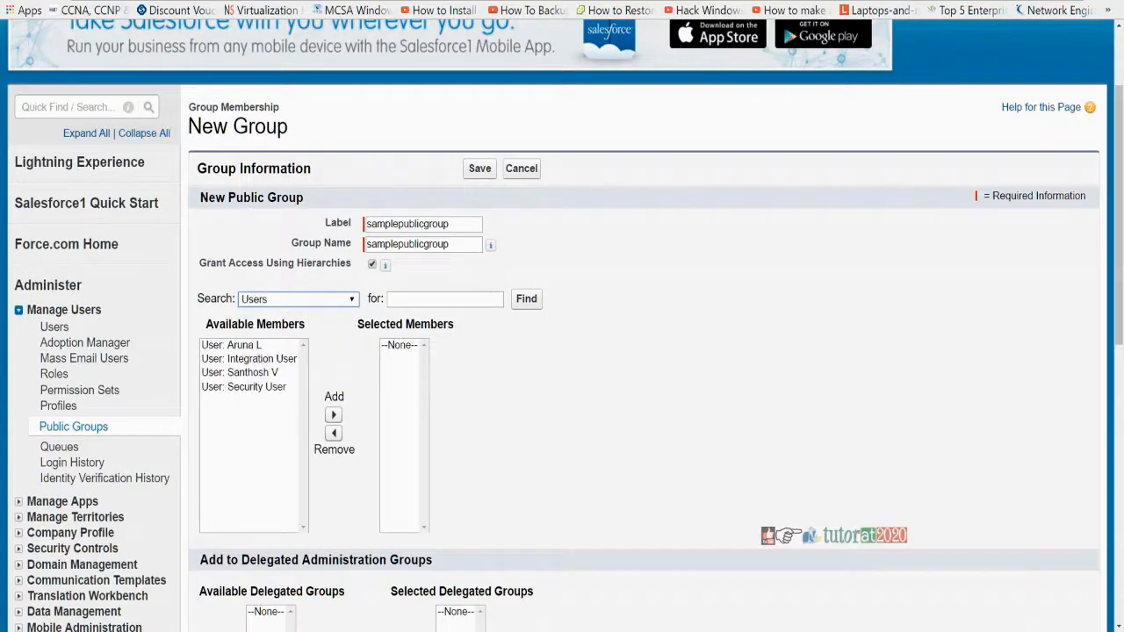
Step: Change both the label and the group name of the new public group to PGUsers
double_click(456, 226)
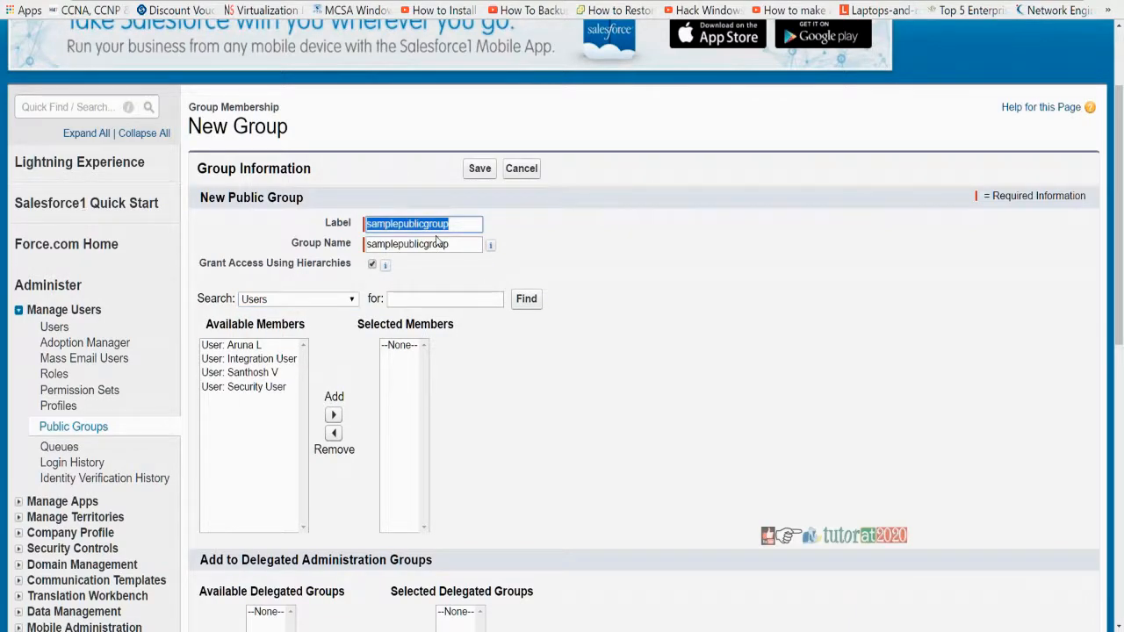
key(BackSpace)
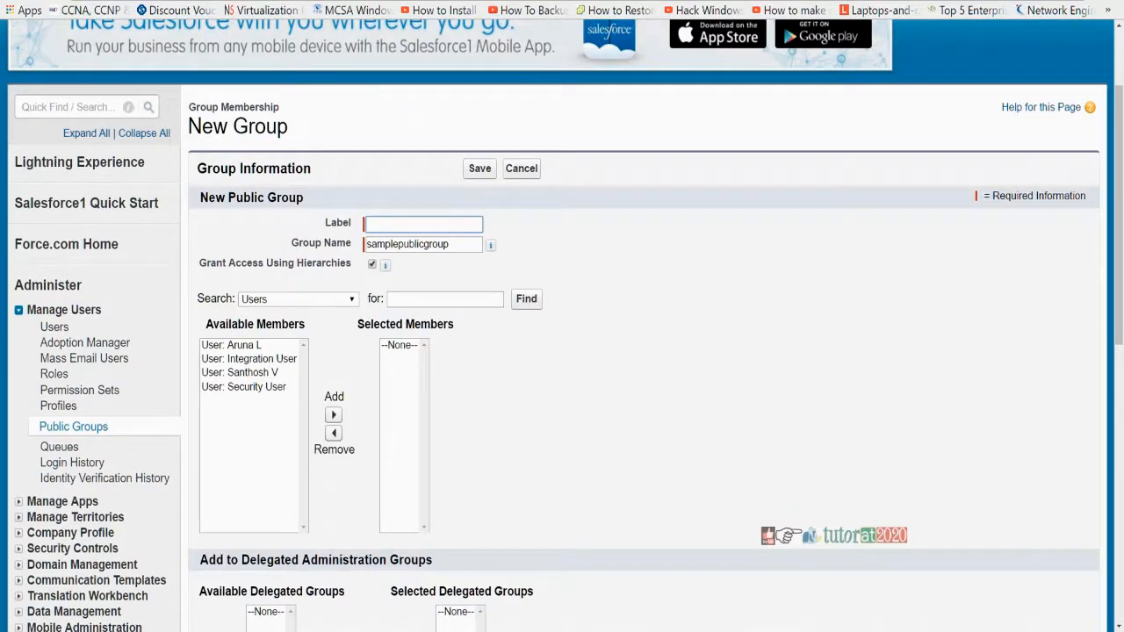
click(450, 245)
click(445, 225)
text(Sampl)
key(BackSpace)
key(BackSpace)
key(BackSpace)
key(BackSpace)
text(PGUsers)
key(Tab)
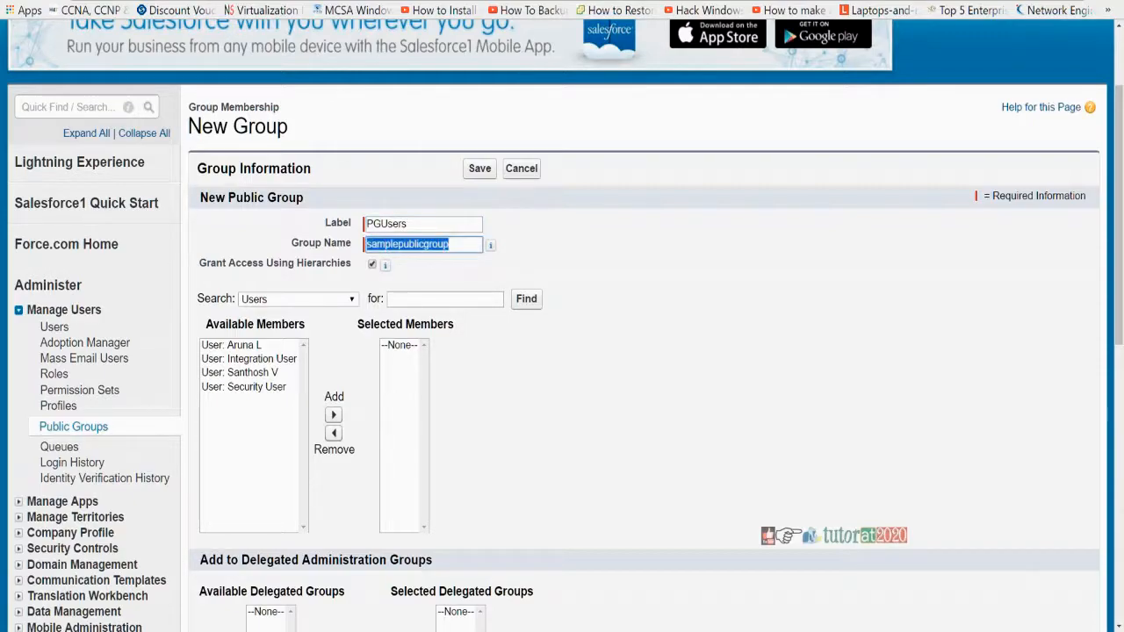
key(BackSpace)
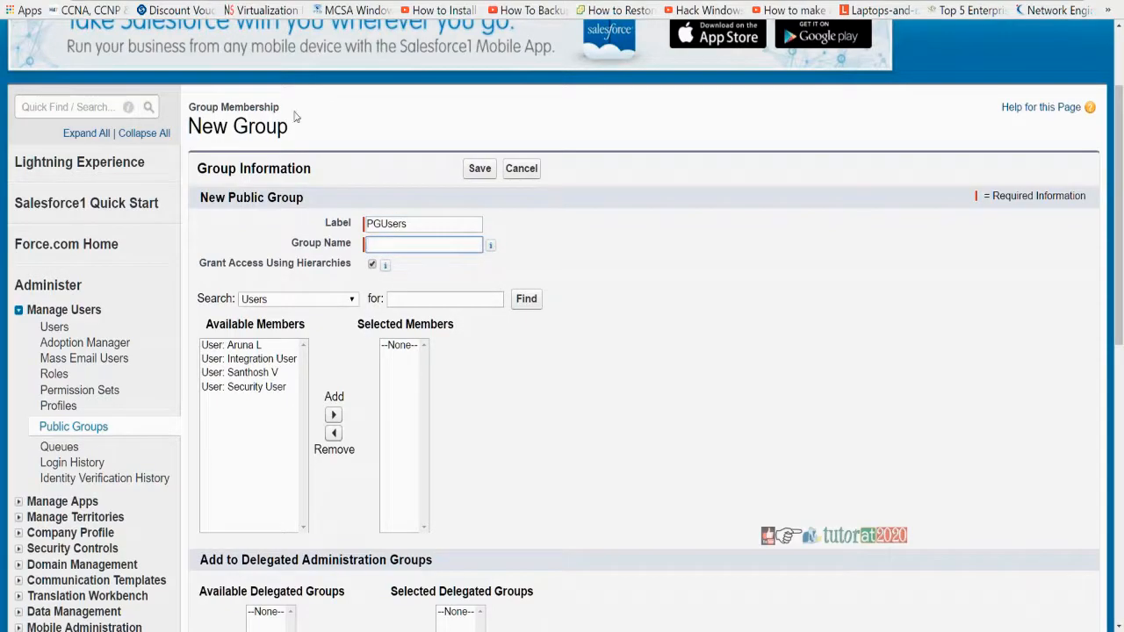
click(385, 267)
click(390, 227)
click(390, 244)
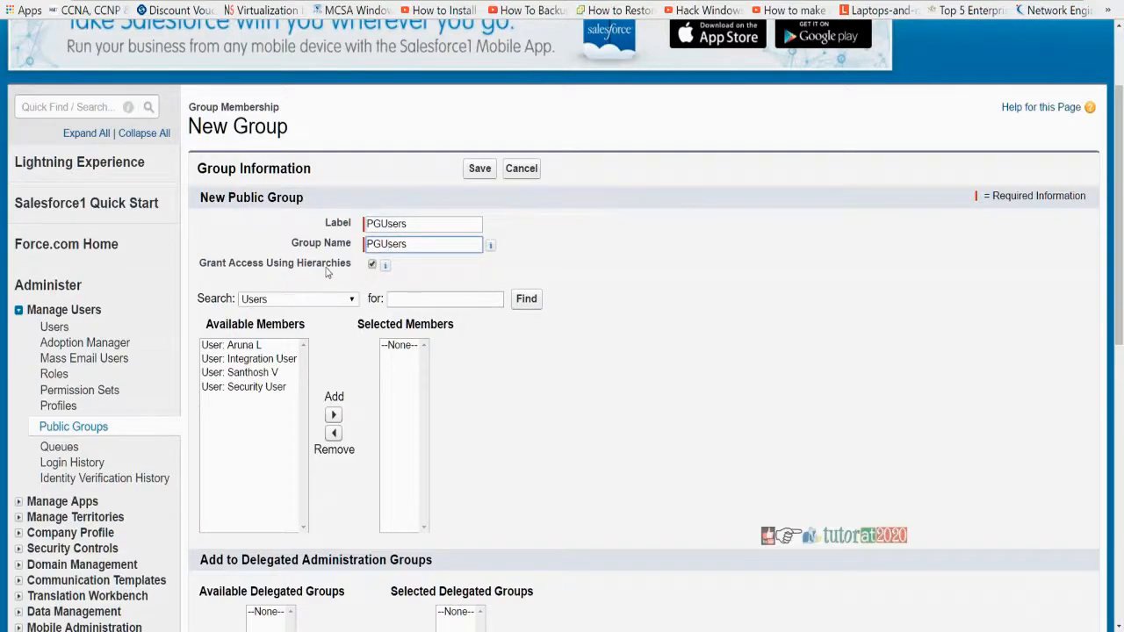
Step: Add all available users except Integration User to the new PGUsers public group and save it
mouse_move(387, 269)
click(256, 345)
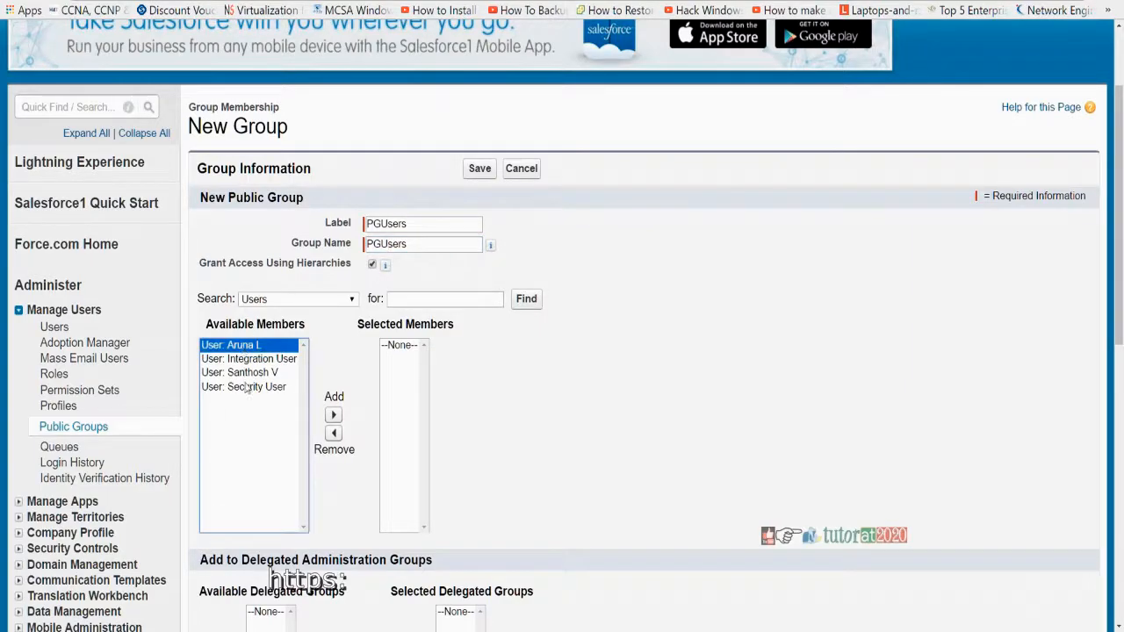
click(333, 414)
click(244, 387)
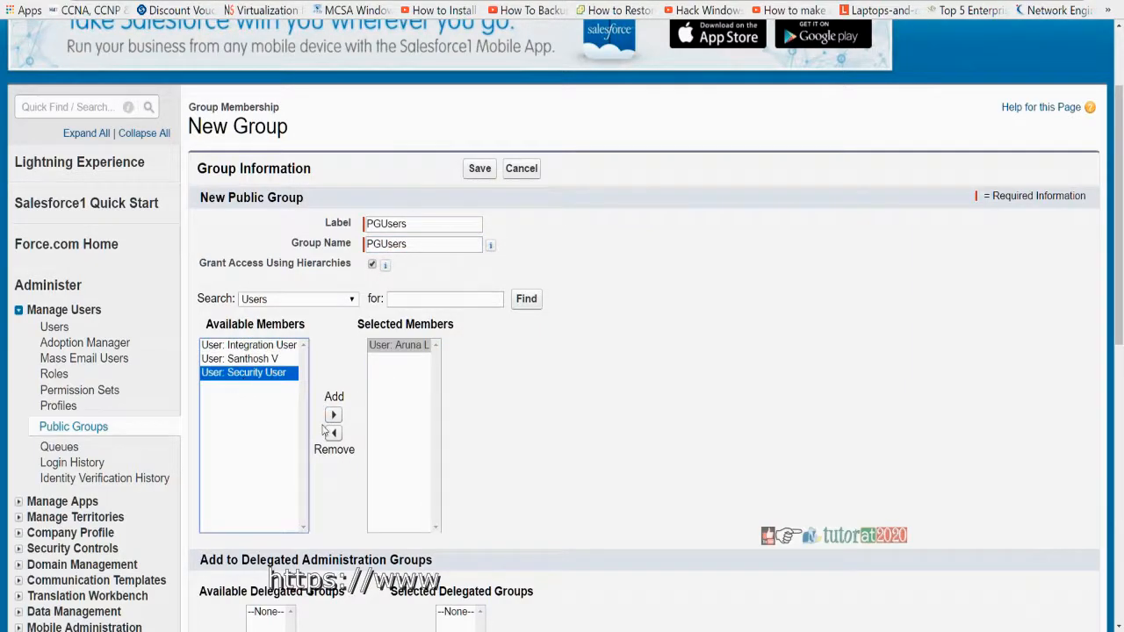
click(333, 415)
click(255, 360)
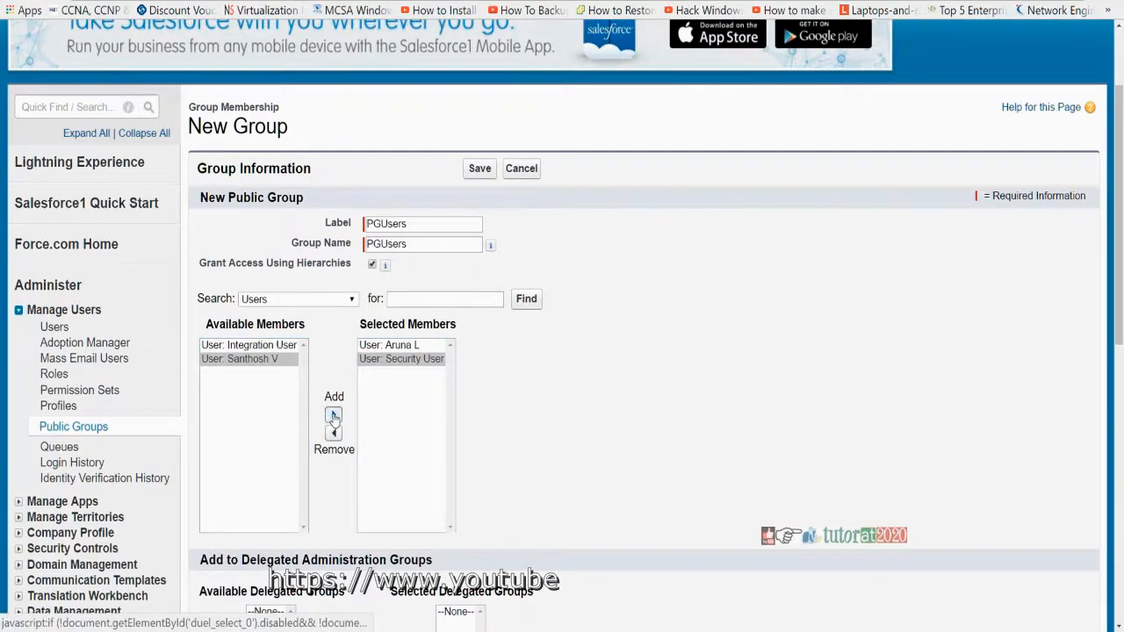
click(333, 414)
scroll(333, 415, down, 2)
drag(208, 364, 461, 387)
scroll(401, 395, down, 5)
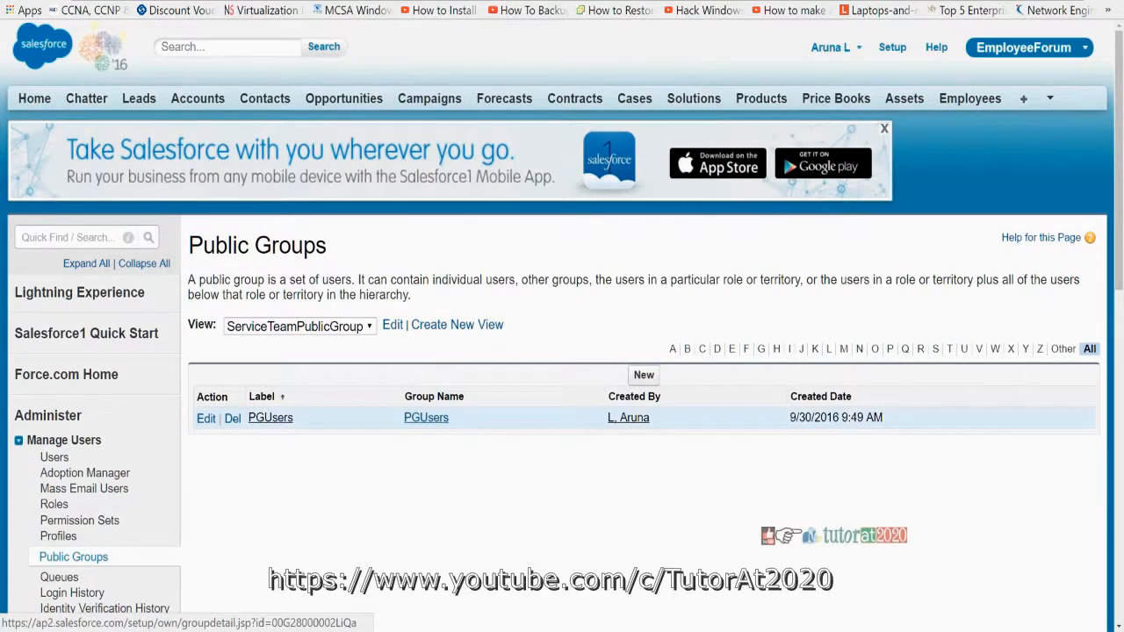
Step: Open the PGUsers public group and review its label, group name and member list
click(431, 419)
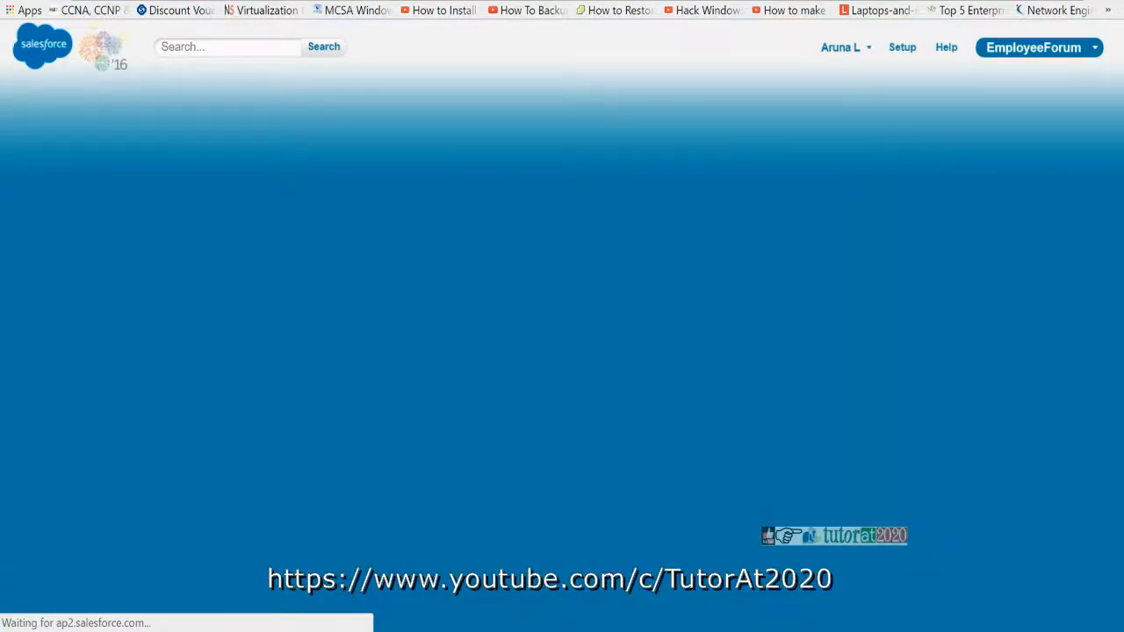
scroll(509, 337, down, 5)
scroll(509, 337, up, 3)
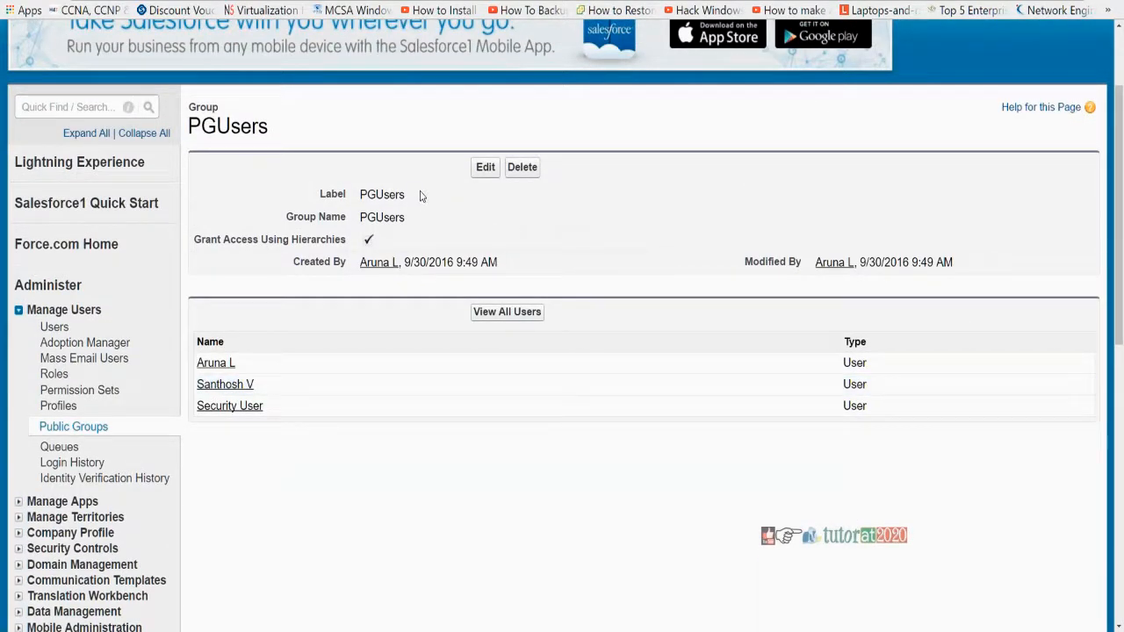
drag(418, 195, 361, 188)
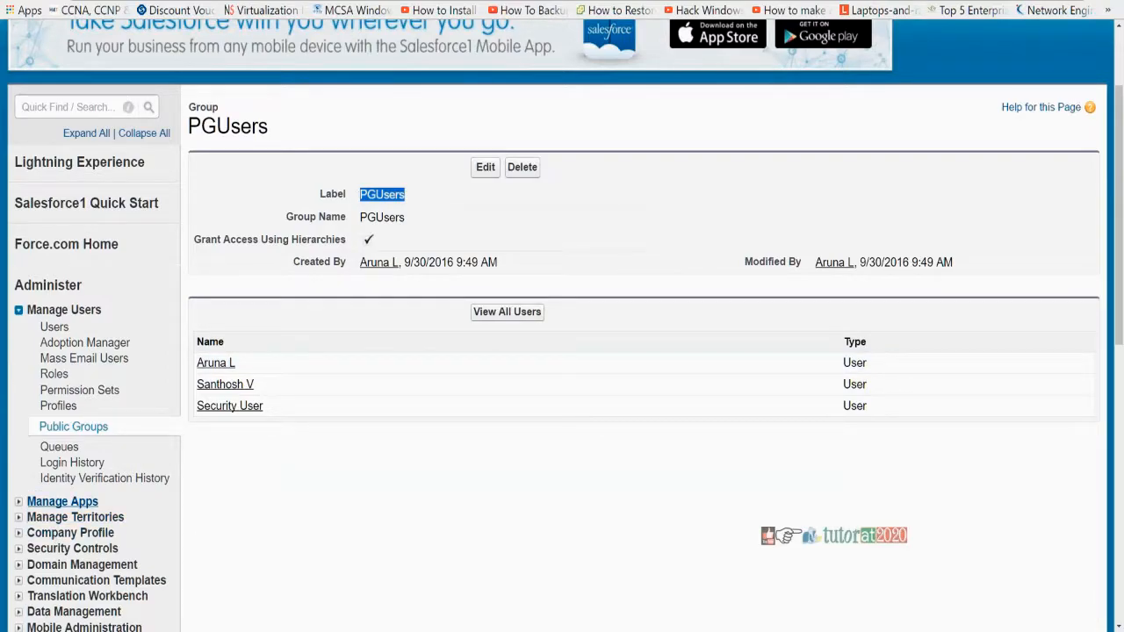
Step: Open the Workflow Rules list under Workflow & Approvals, continuing past the workflow introduction page
scroll(88, 510, down, 5)
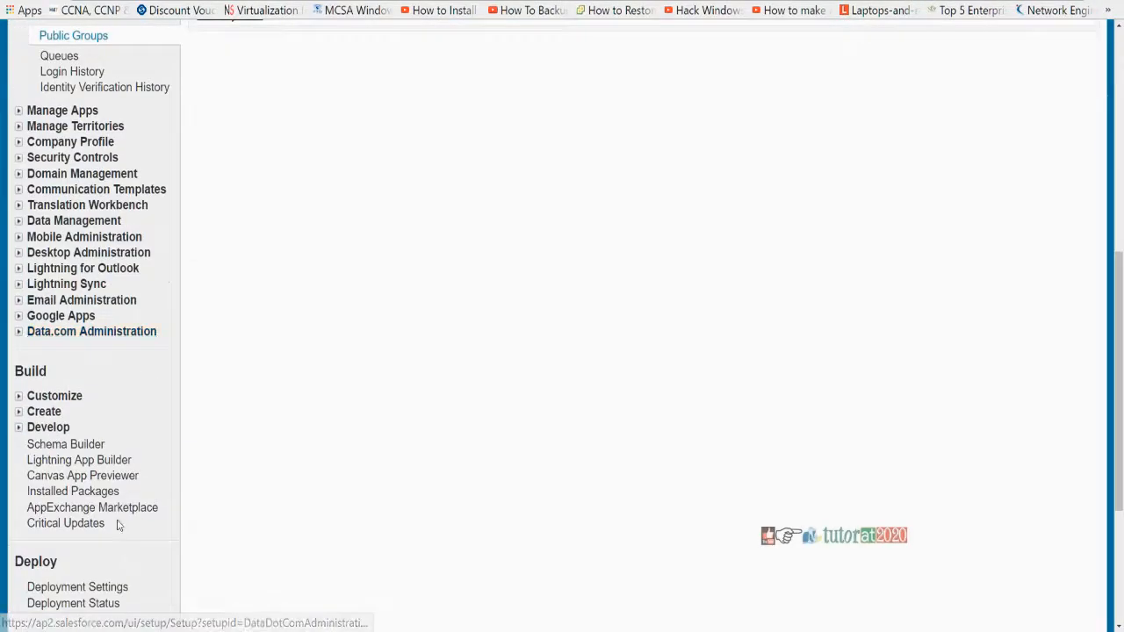
click(19, 411)
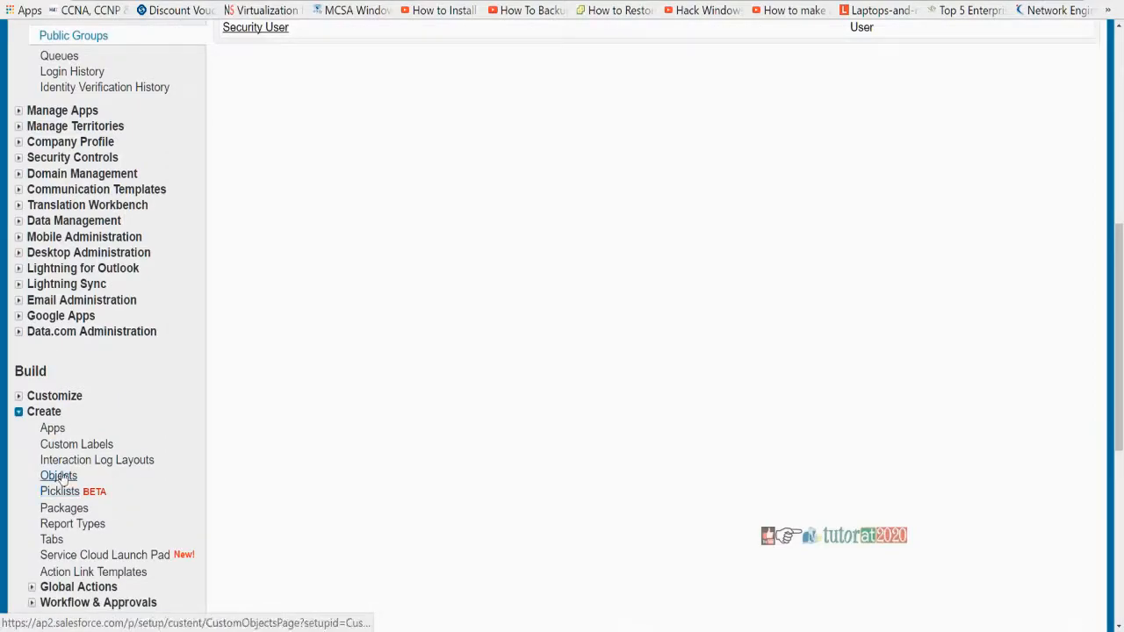
click(33, 603)
scroll(87, 514, down, 2)
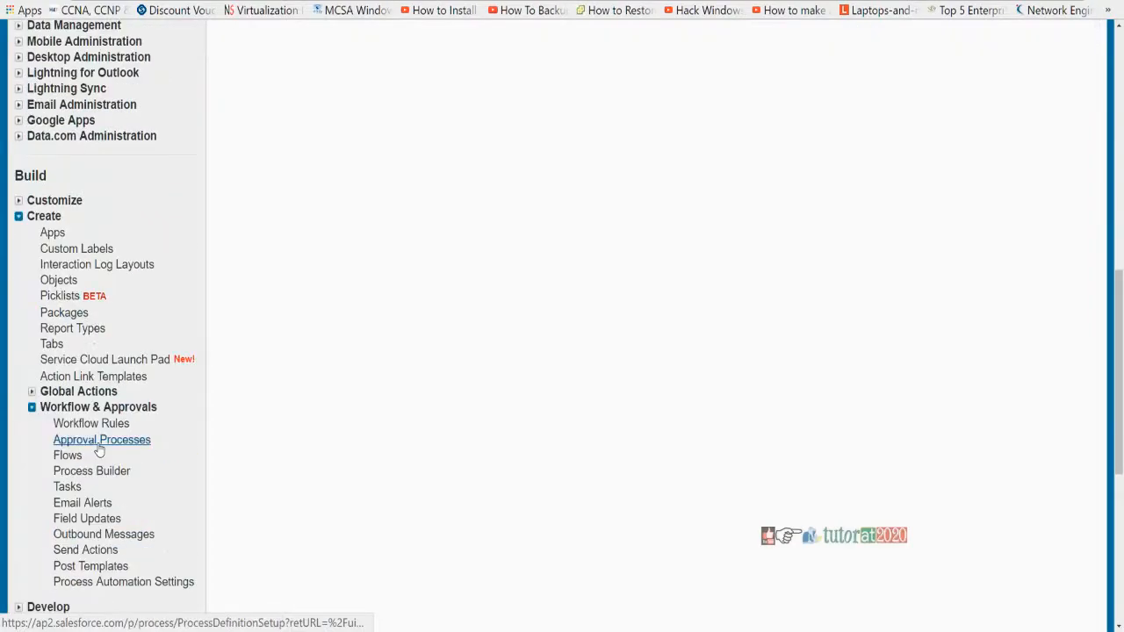
click(86, 426)
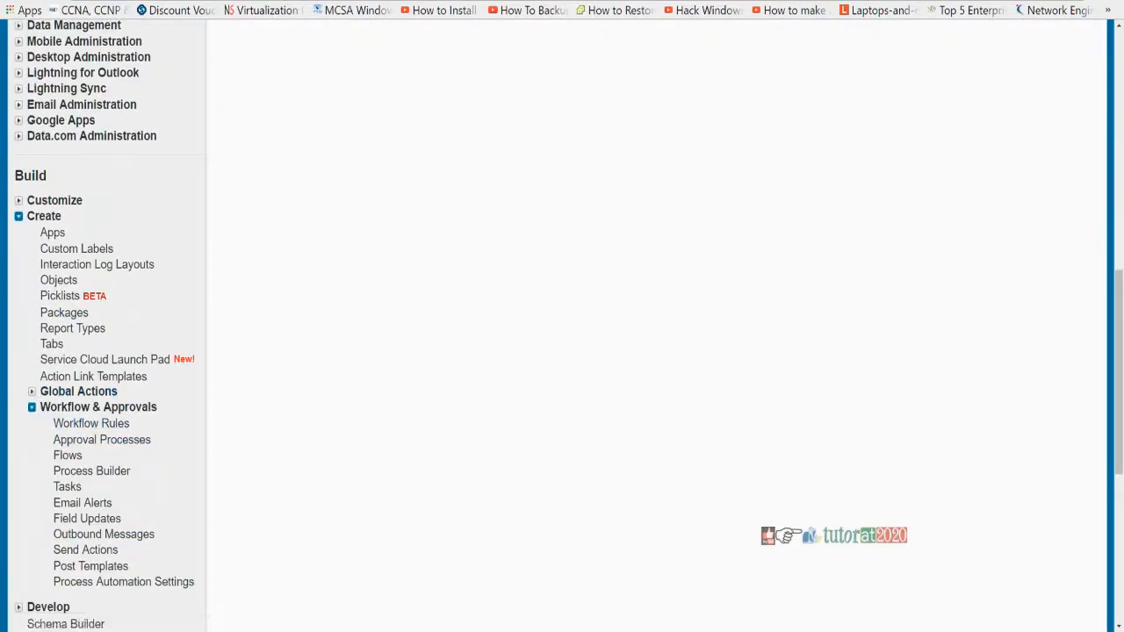
scroll(255, 413, down, 4)
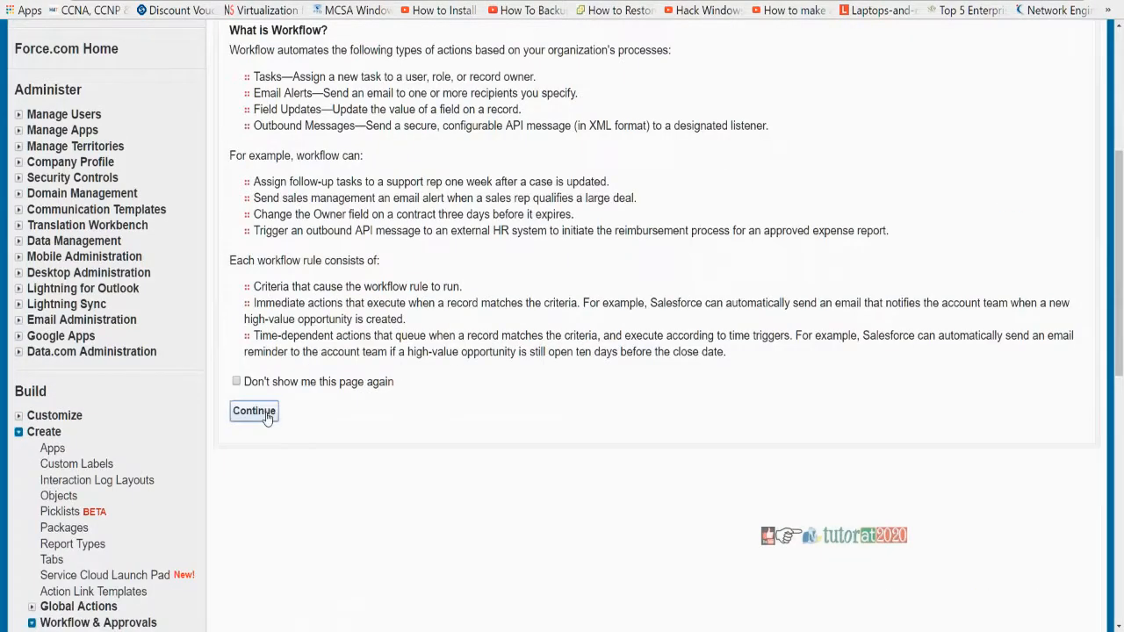
click(254, 409)
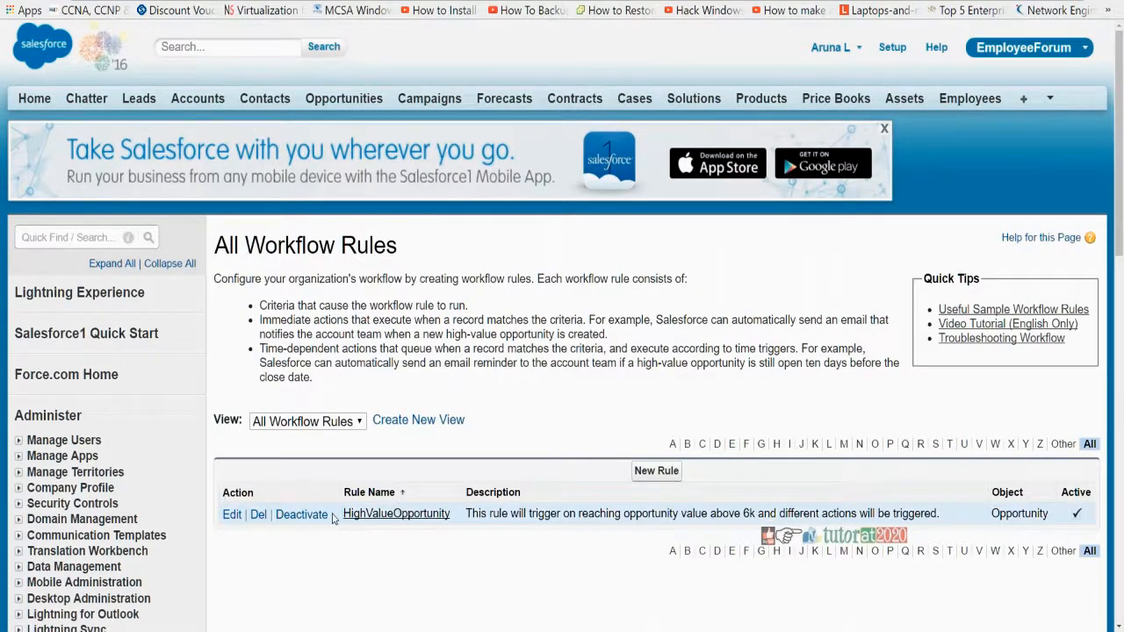
Step: Open the HighValueOpportunity workflow rule and deactivate it
click(397, 514)
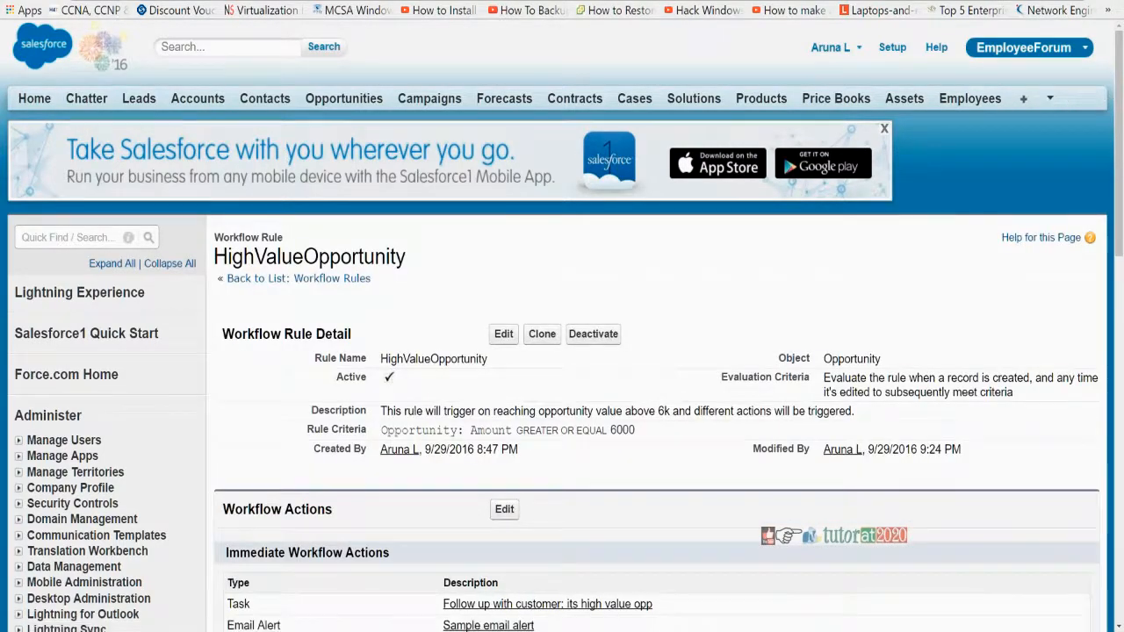
scroll(562, 351, down, 1)
scroll(538, 334, down, 2)
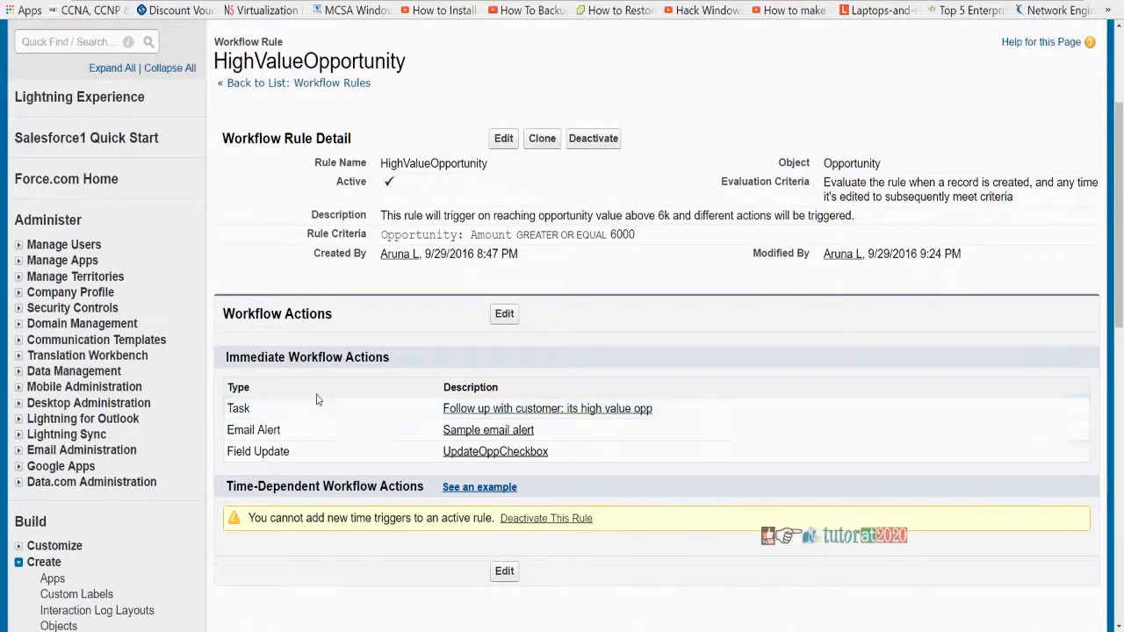
click(594, 138)
scroll(529, 277, down, 3)
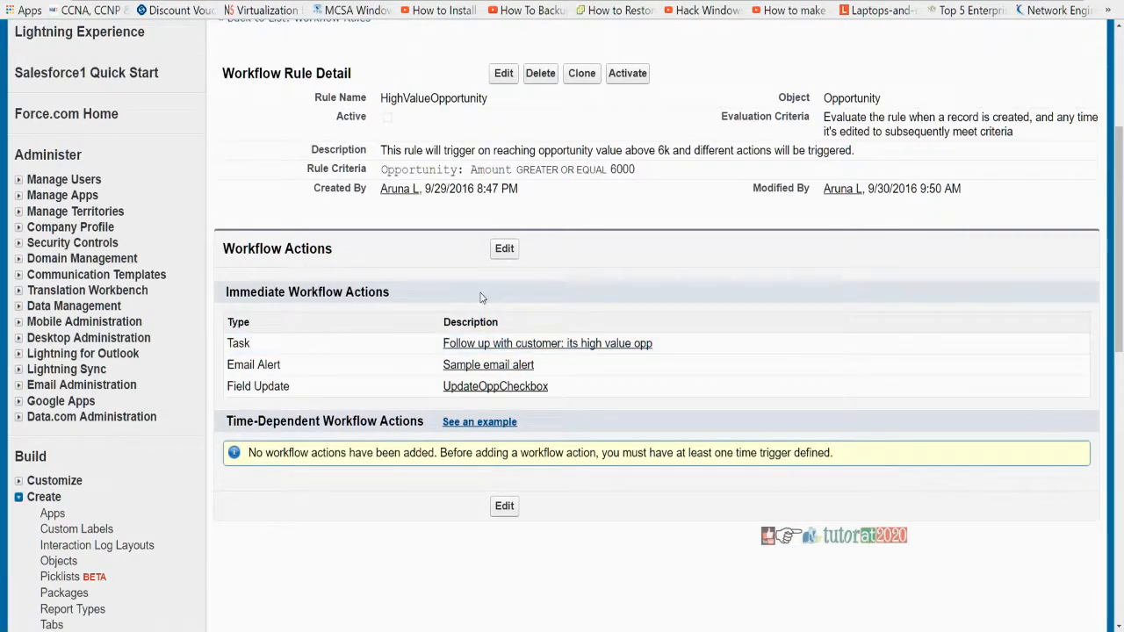
Step: Edit the HighValueOpportunity rule's workflow actions and start a new email alert as an immediate action
click(504, 249)
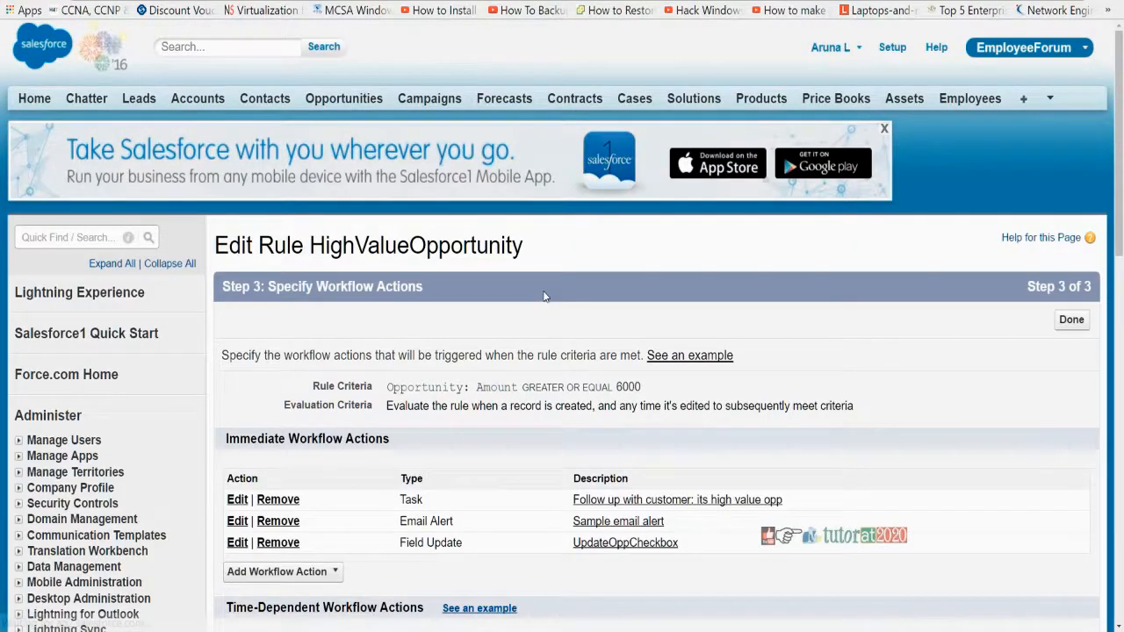
scroll(562, 352, down, 2)
click(308, 378)
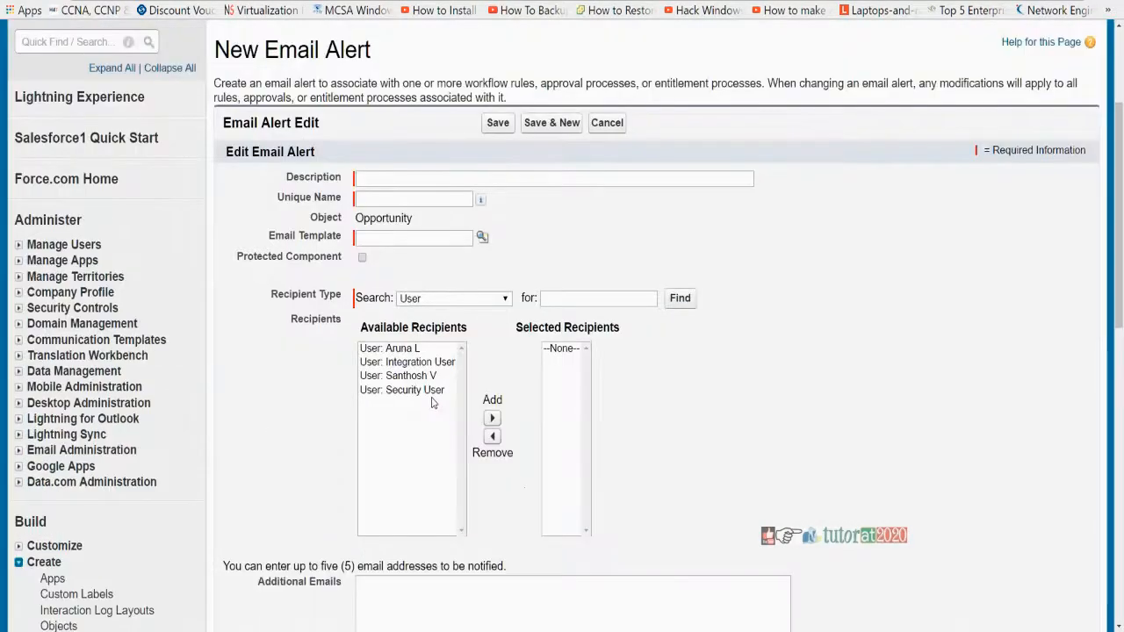
Step: Set the email alert's recipient search to Public Groups and add the PGUsers group to the selected recipients
click(497, 299)
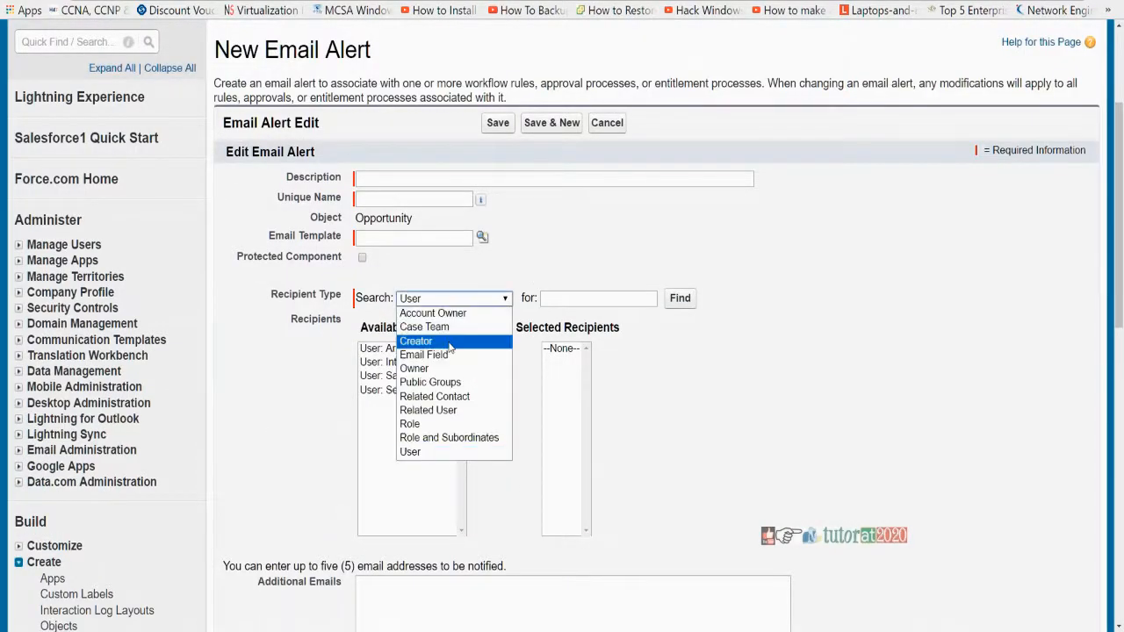
click(426, 384)
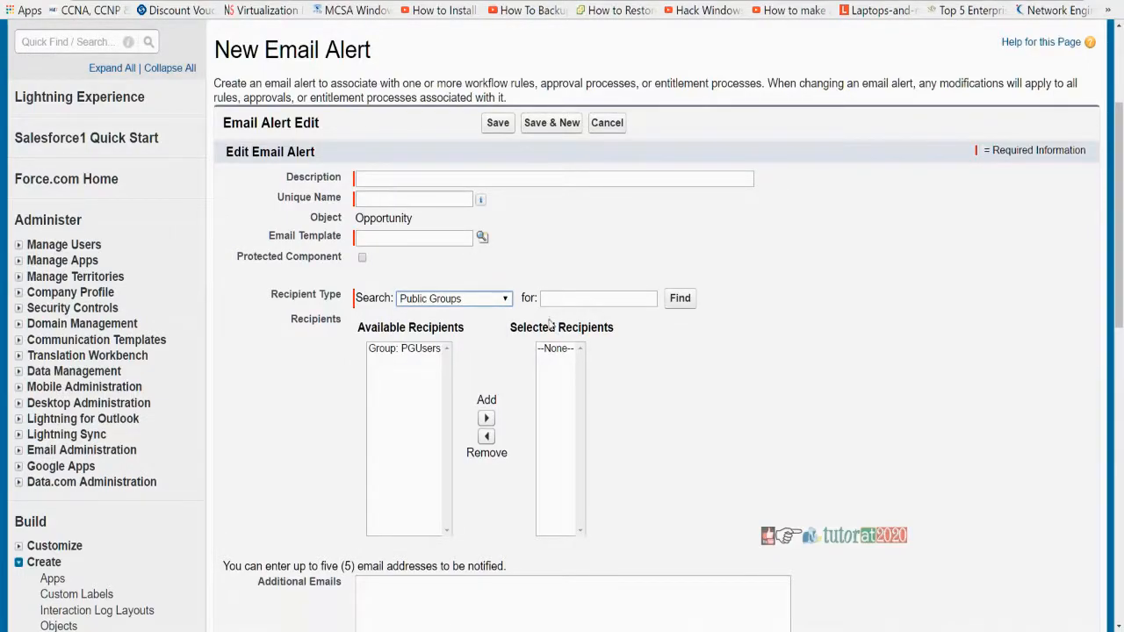
click(681, 299)
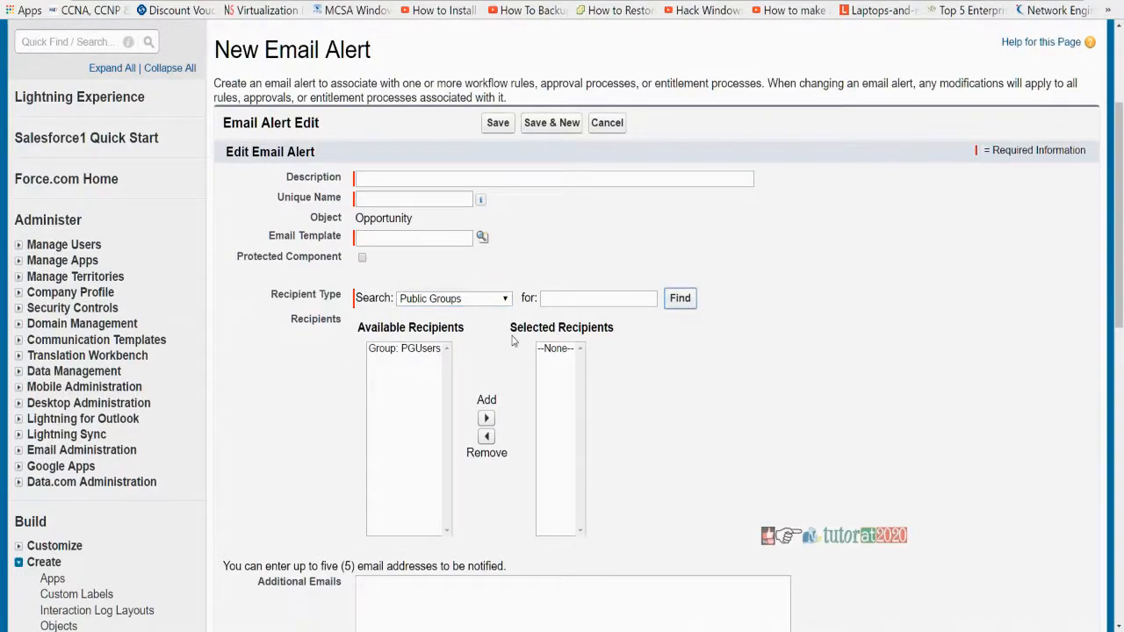
click(624, 303)
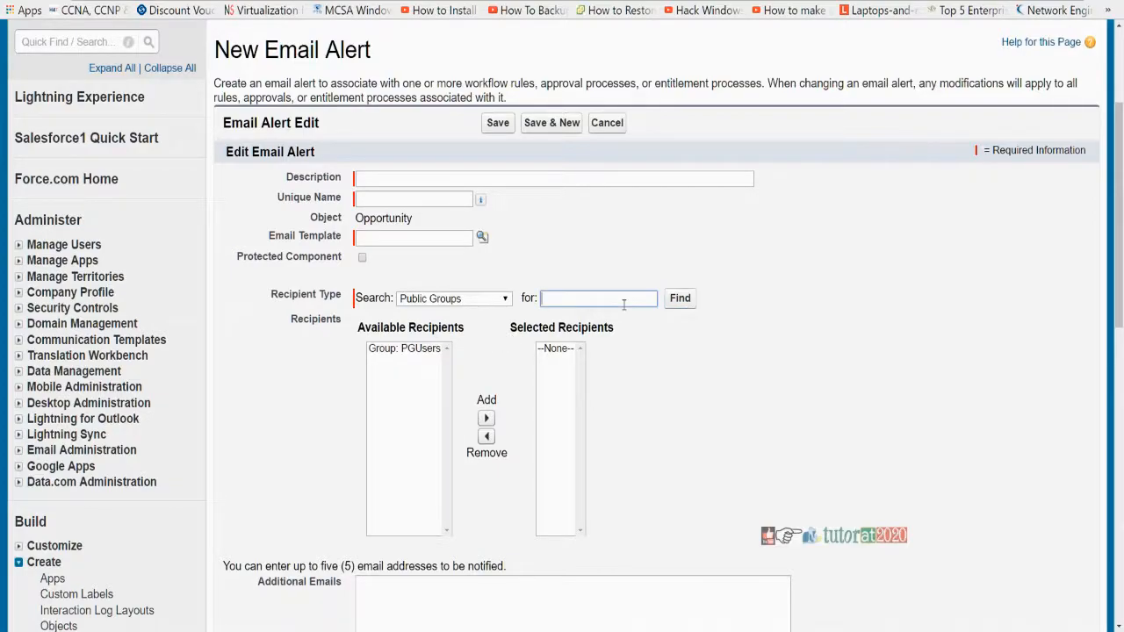
click(383, 356)
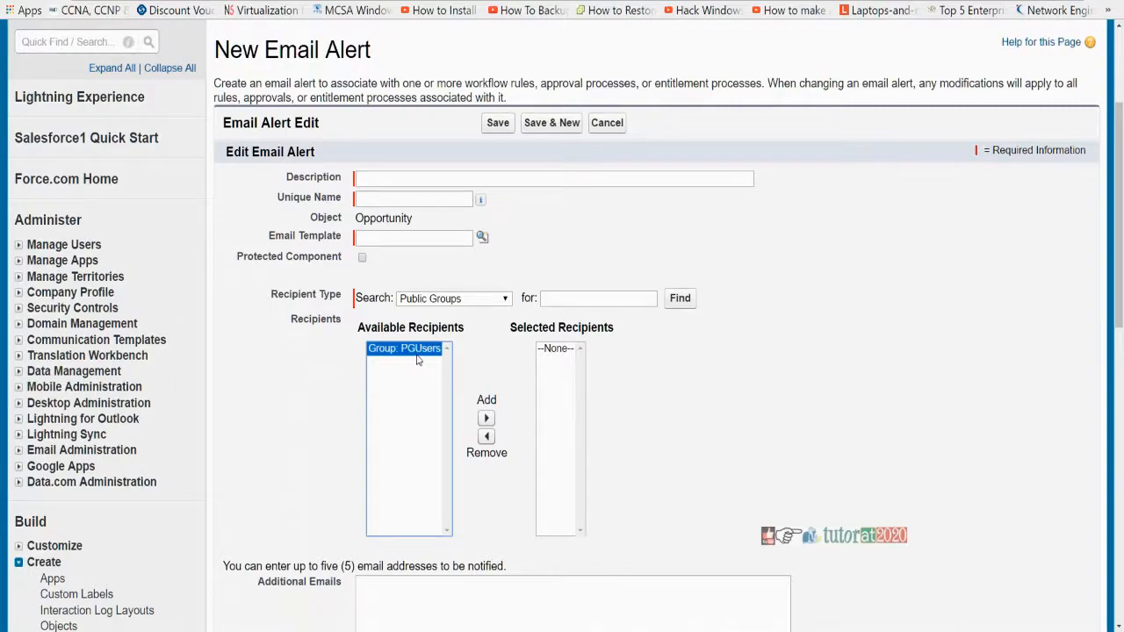
click(487, 418)
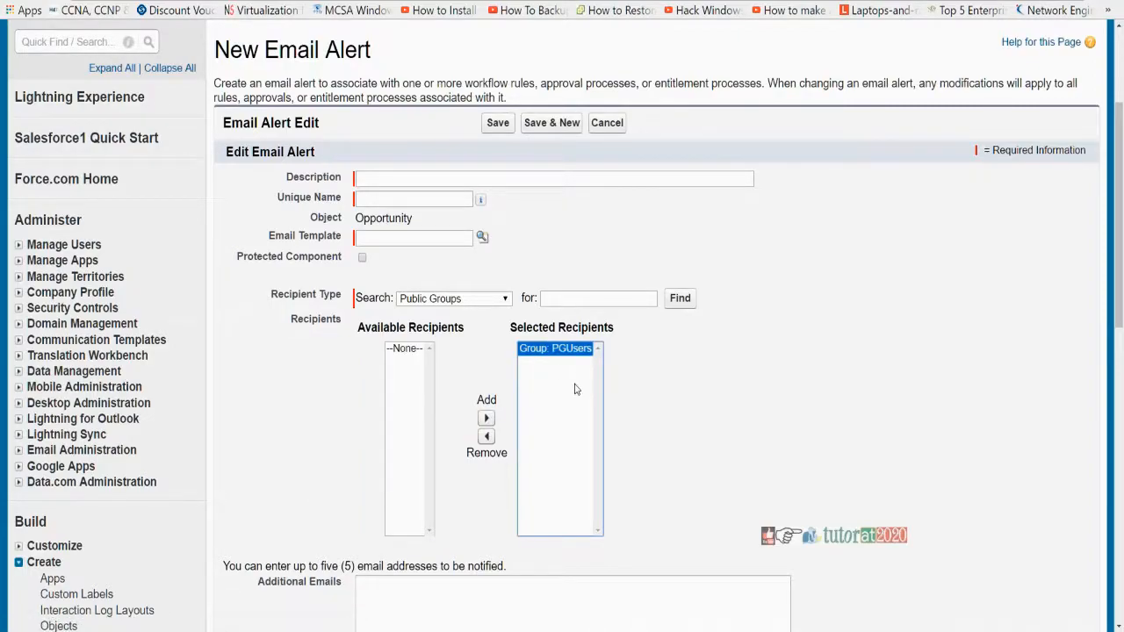
Step: Review the email alert's additional emails, email template and selected recipient fields, and cancel the new alert
scroll(562, 398, down, 3)
click(449, 410)
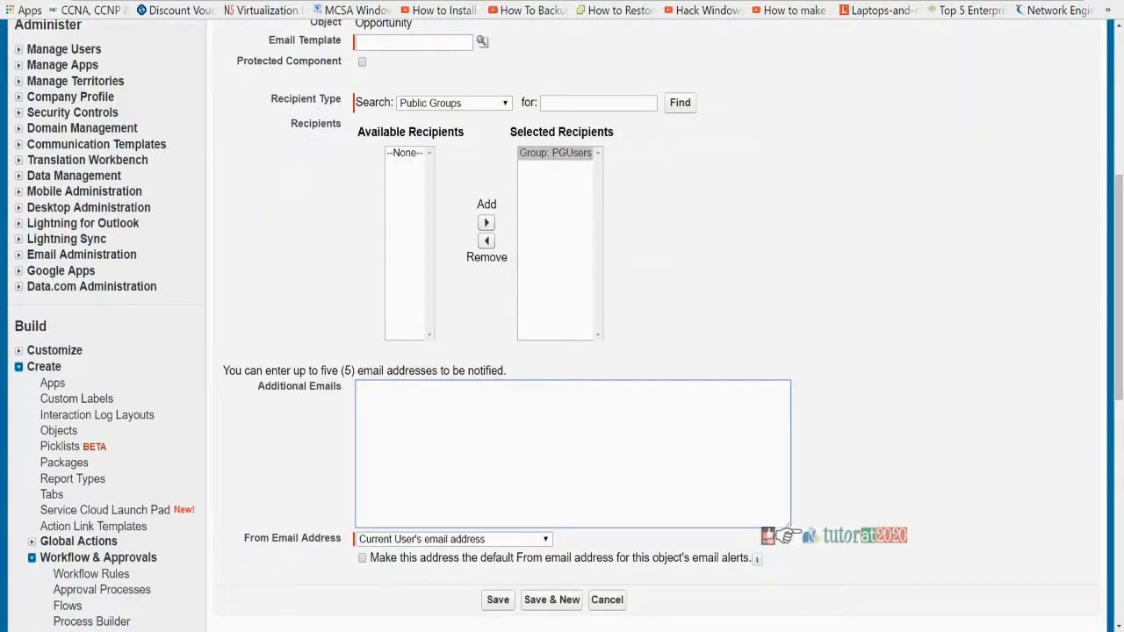
click(565, 157)
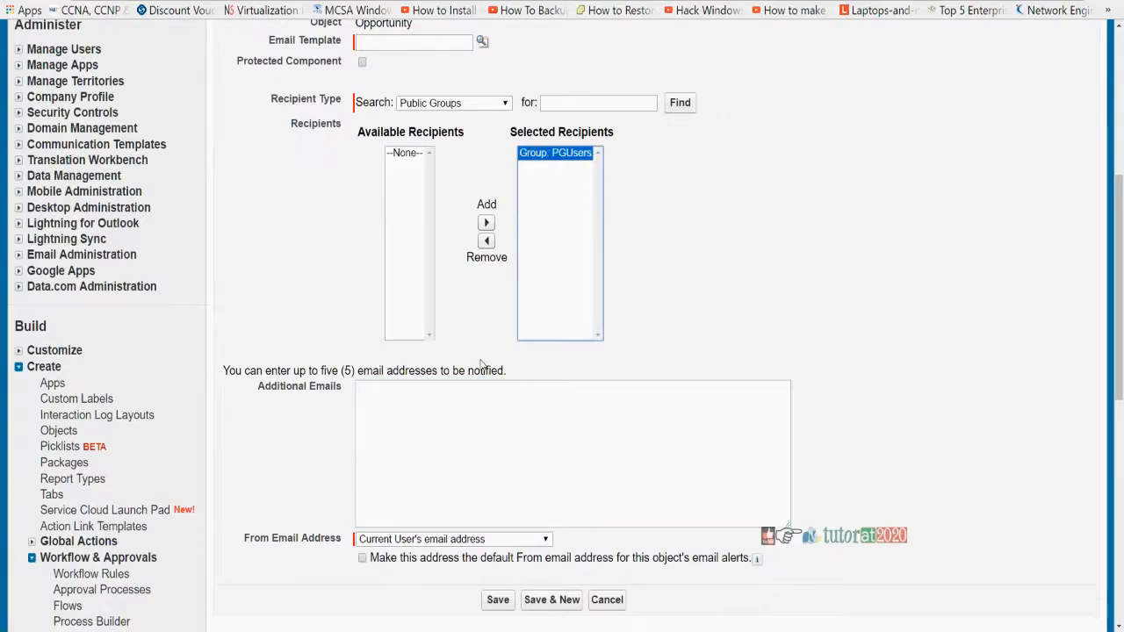
click(462, 410)
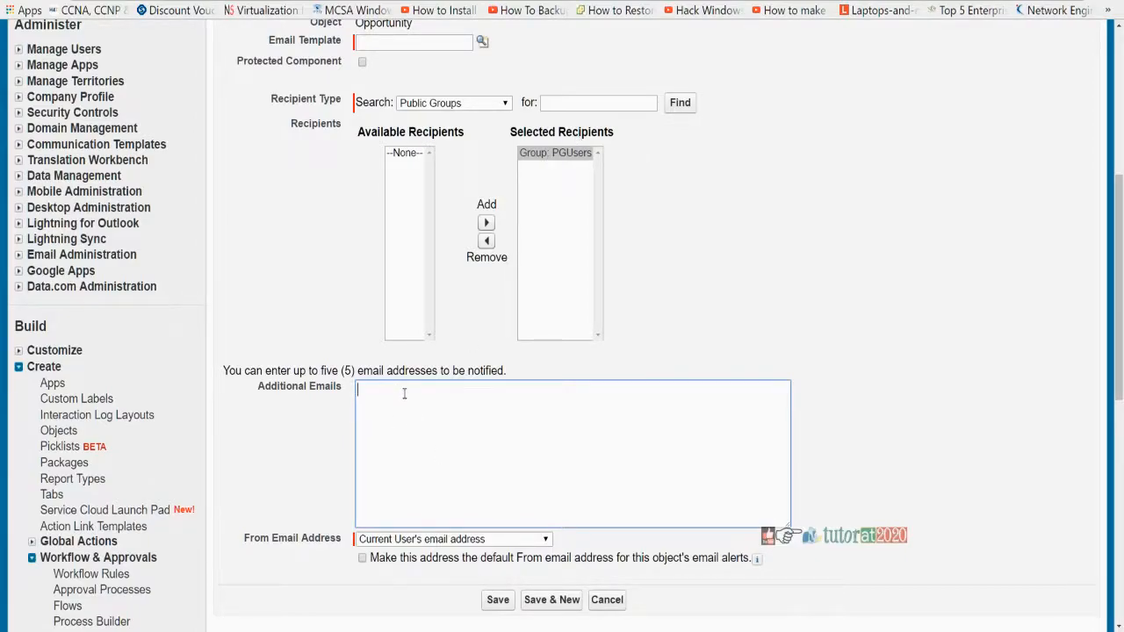
scroll(408, 387, up, 4)
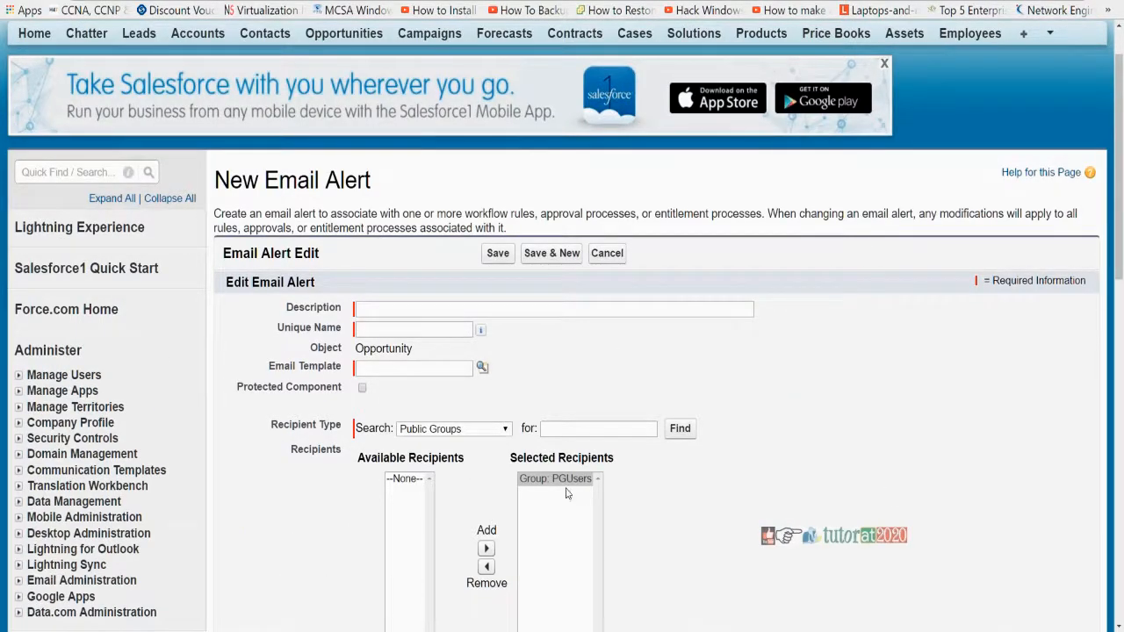
click(390, 372)
scroll(465, 402, down, 3)
click(546, 219)
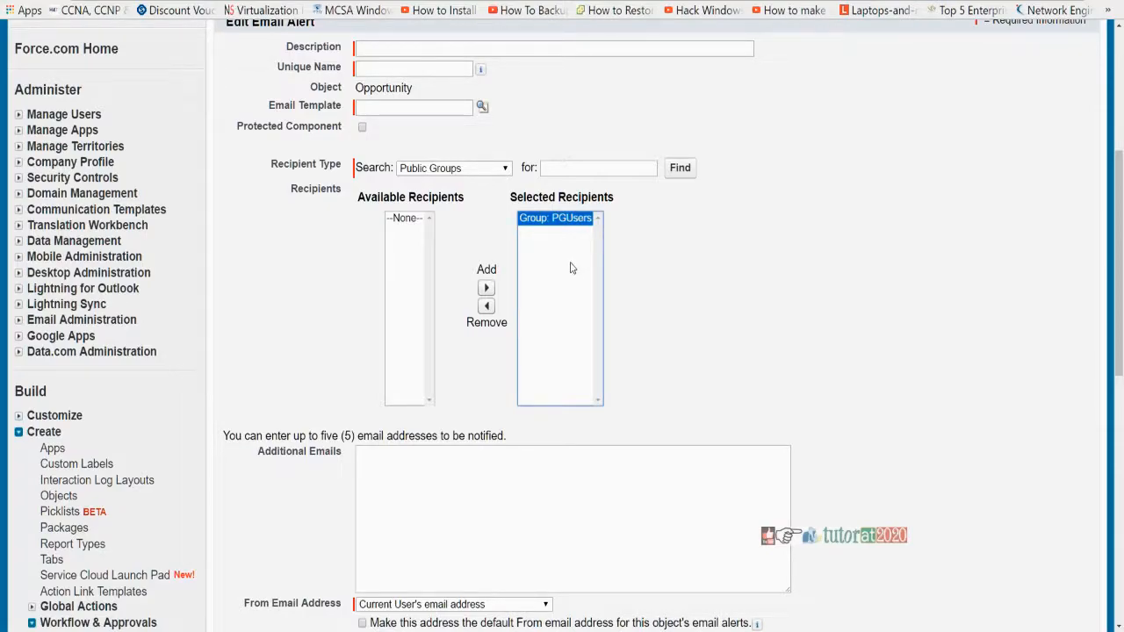
scroll(544, 260, up, 1)
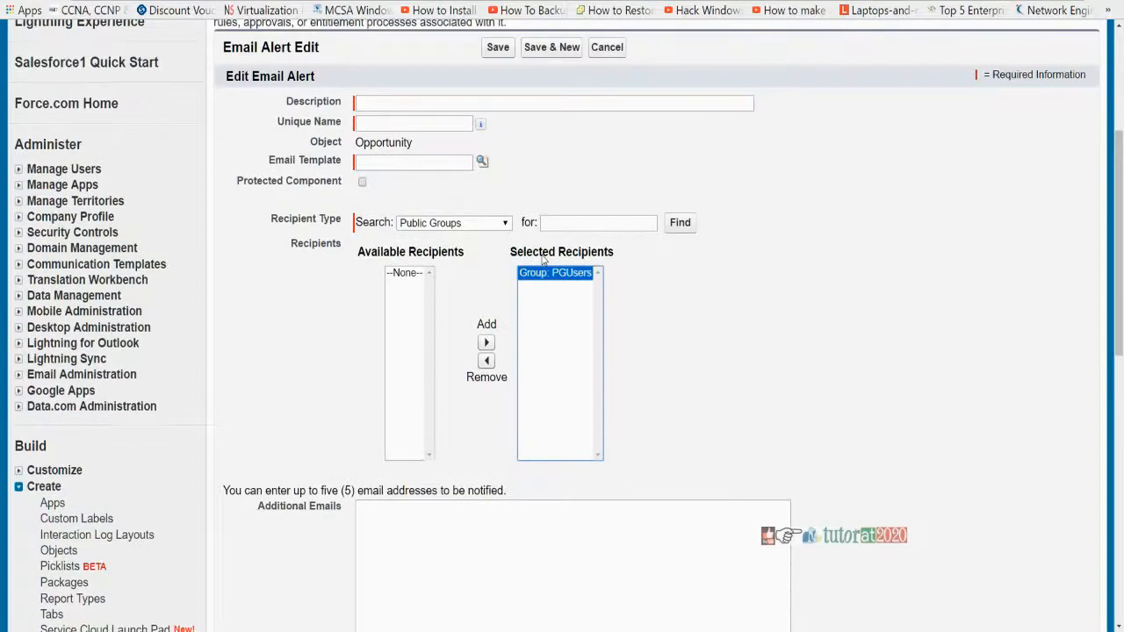
scroll(545, 260, up, 3)
click(606, 188)
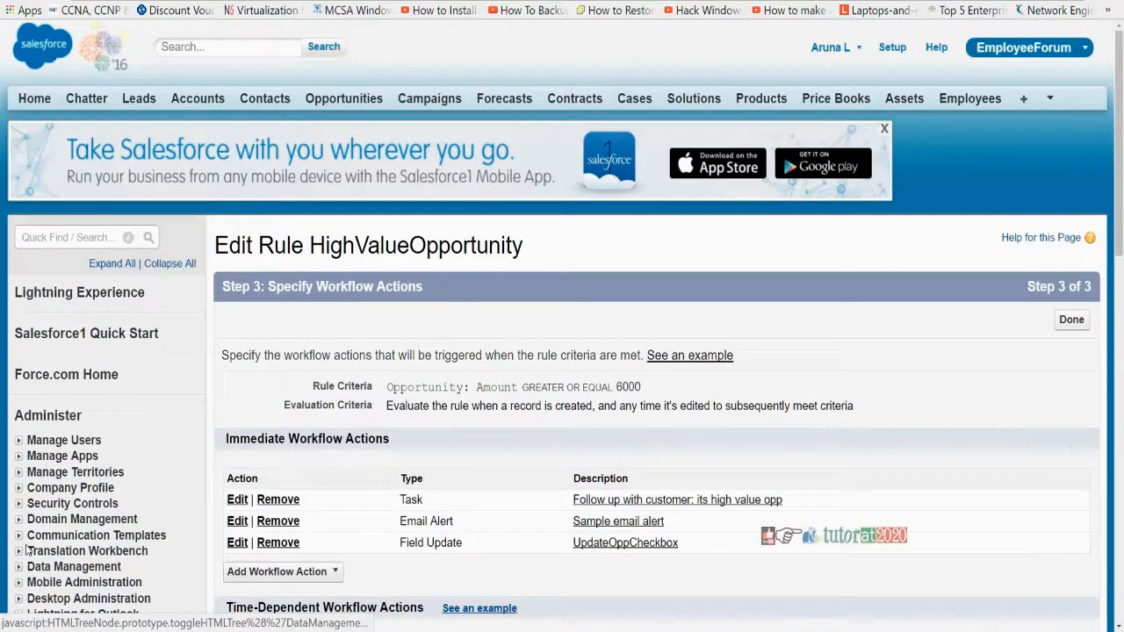
Step: Expand the Company Profile and Security Controls setup sections to view their available settings
scroll(27, 549, down, 3)
scroll(28, 549, down, 5)
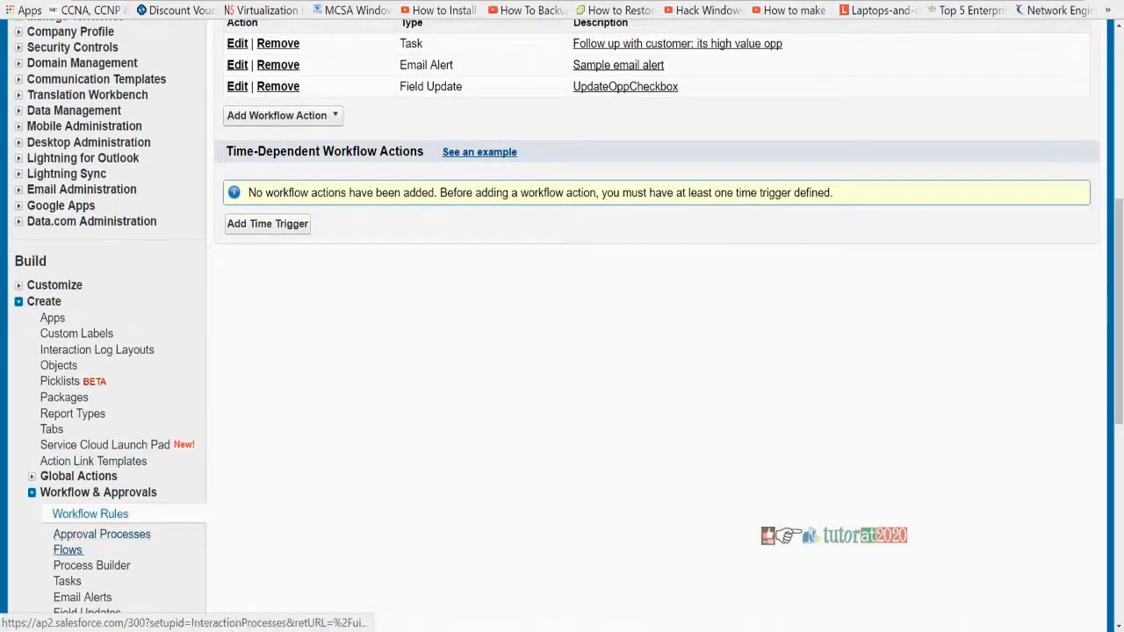
scroll(71, 544, down, 2)
scroll(61, 492, up, 5)
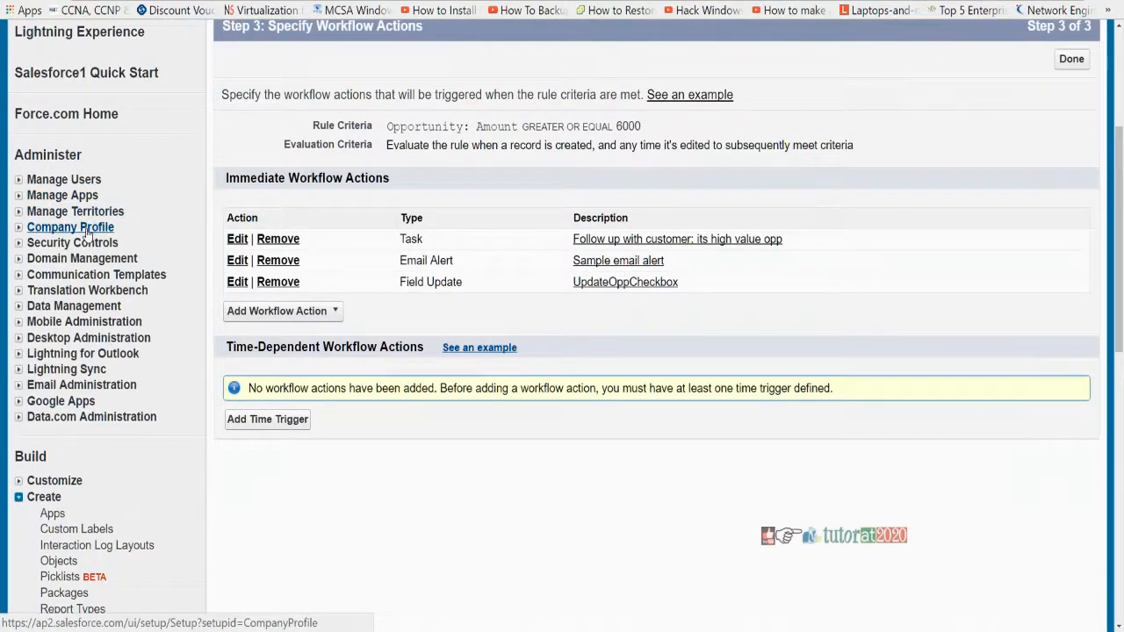
click(18, 227)
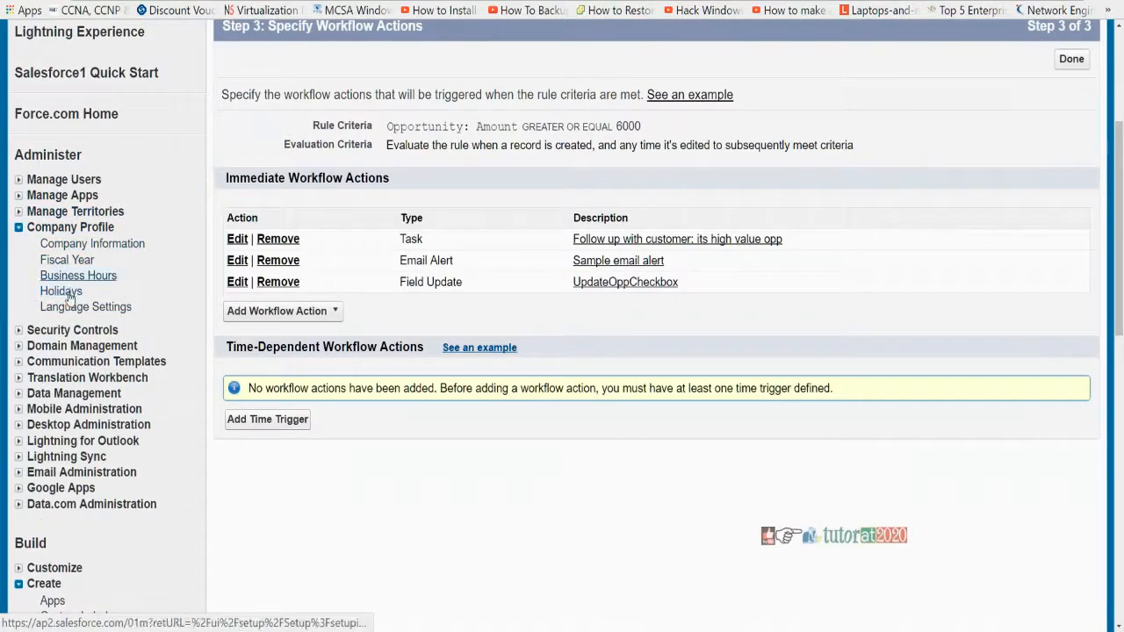
click(18, 331)
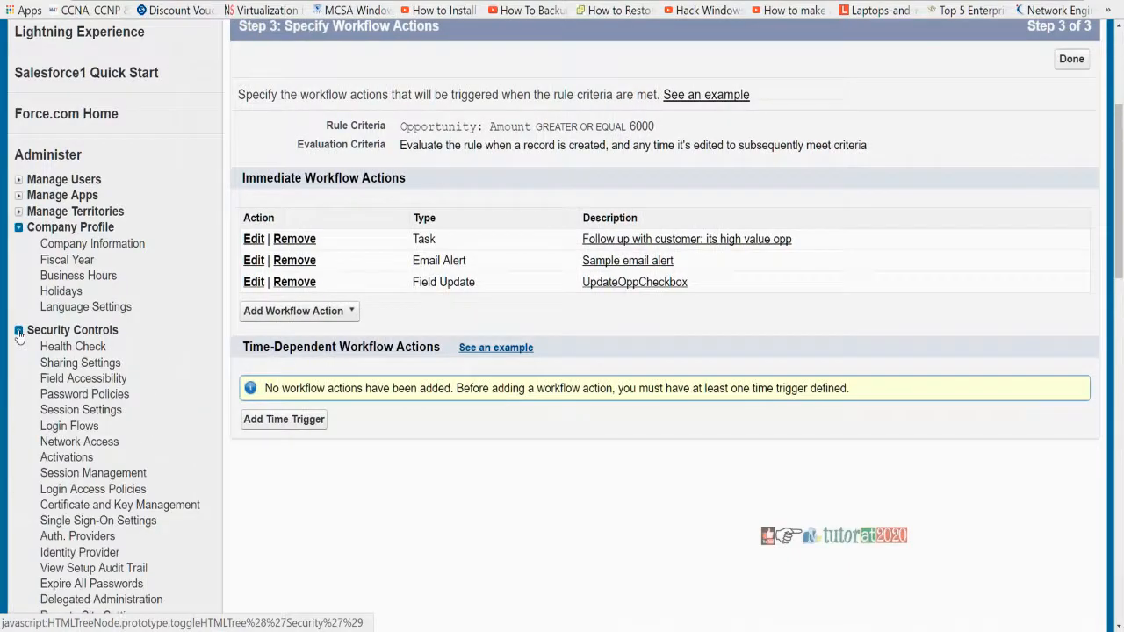
Step: Open Password Policies in a new browser tab and examine the password history options, locked account assistance fields and API-only user settings
right_click(82, 402)
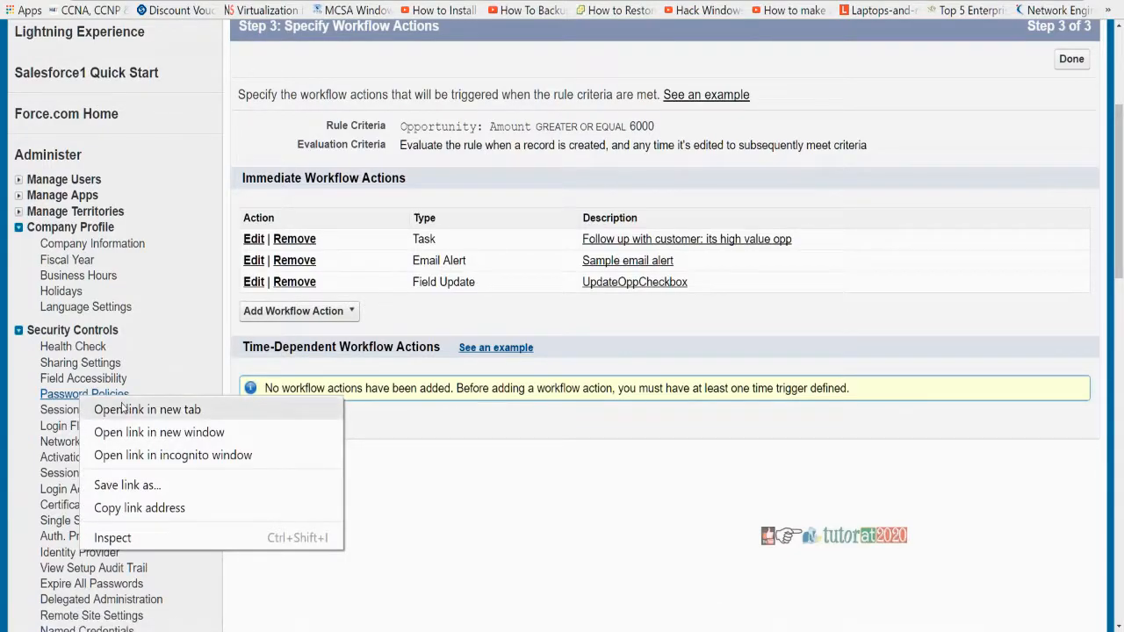
click(127, 408)
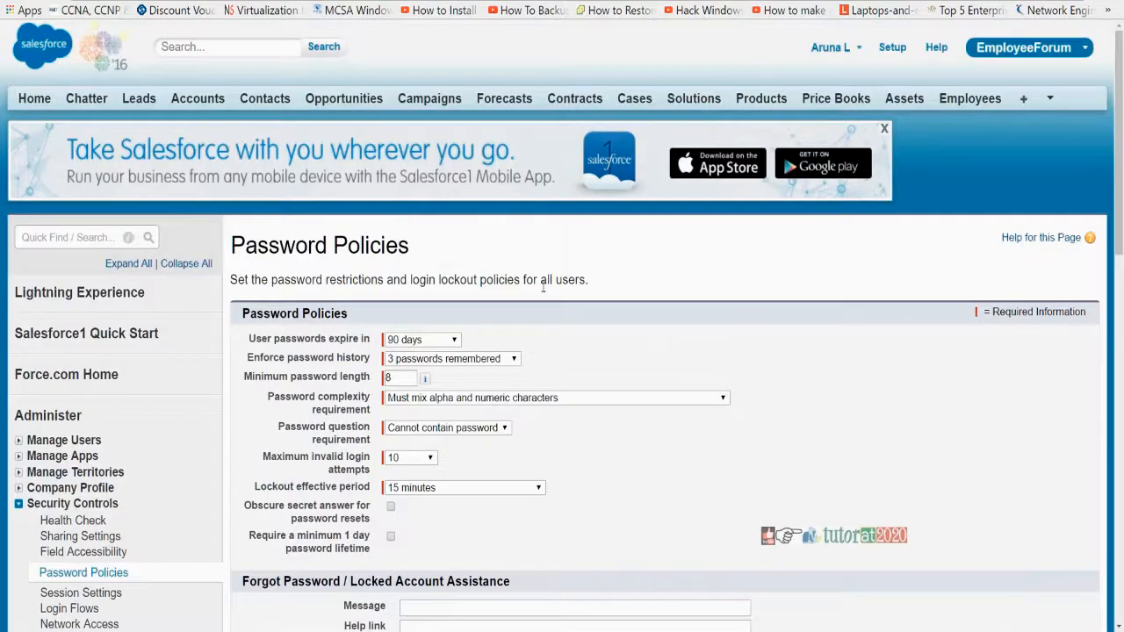
scroll(562, 325, down, 5)
scroll(421, 149, up, 2)
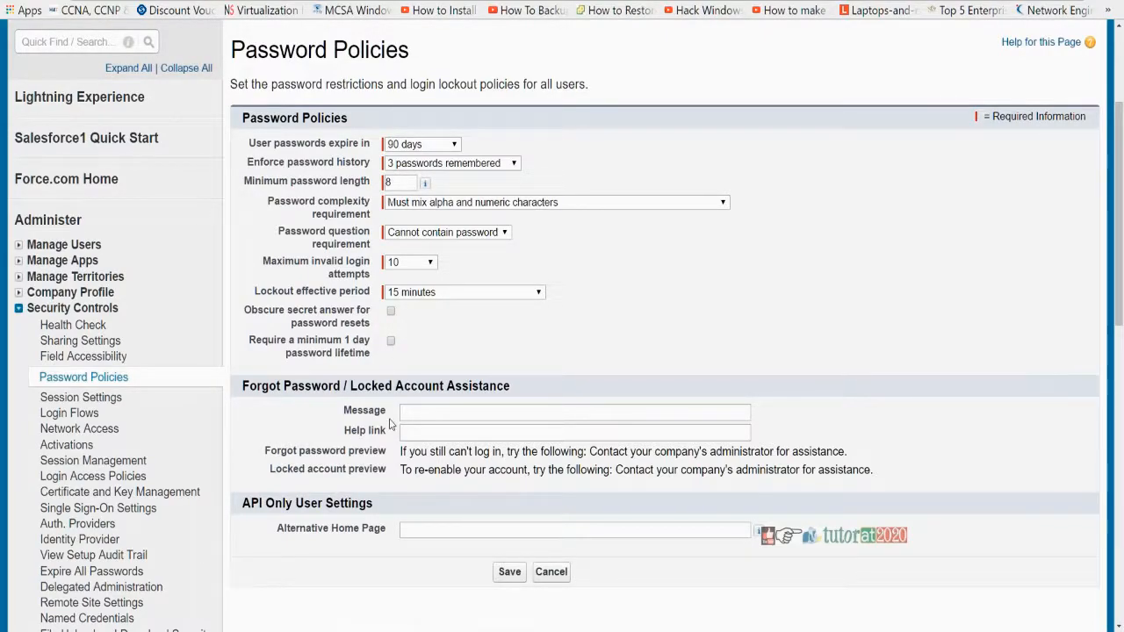
click(433, 530)
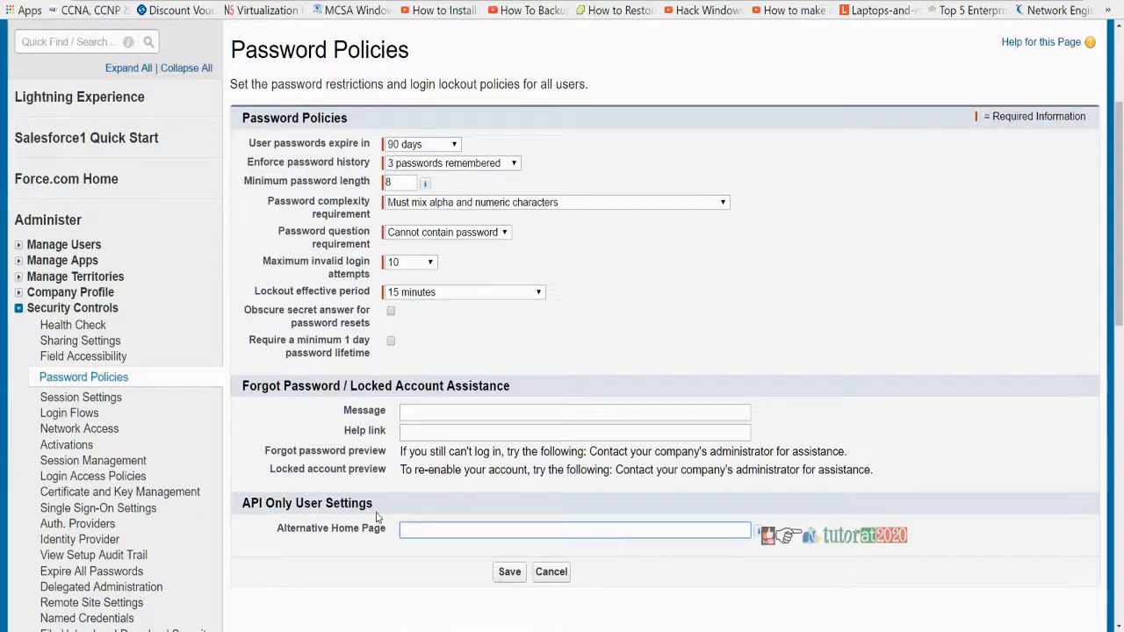
click(415, 418)
click(412, 435)
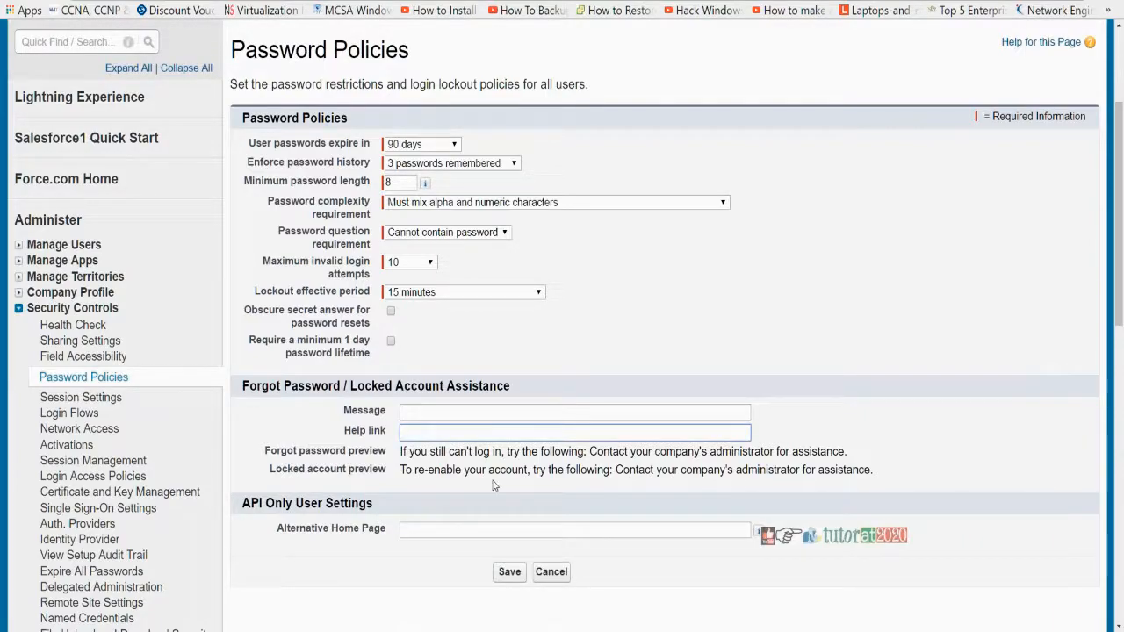
click(442, 167)
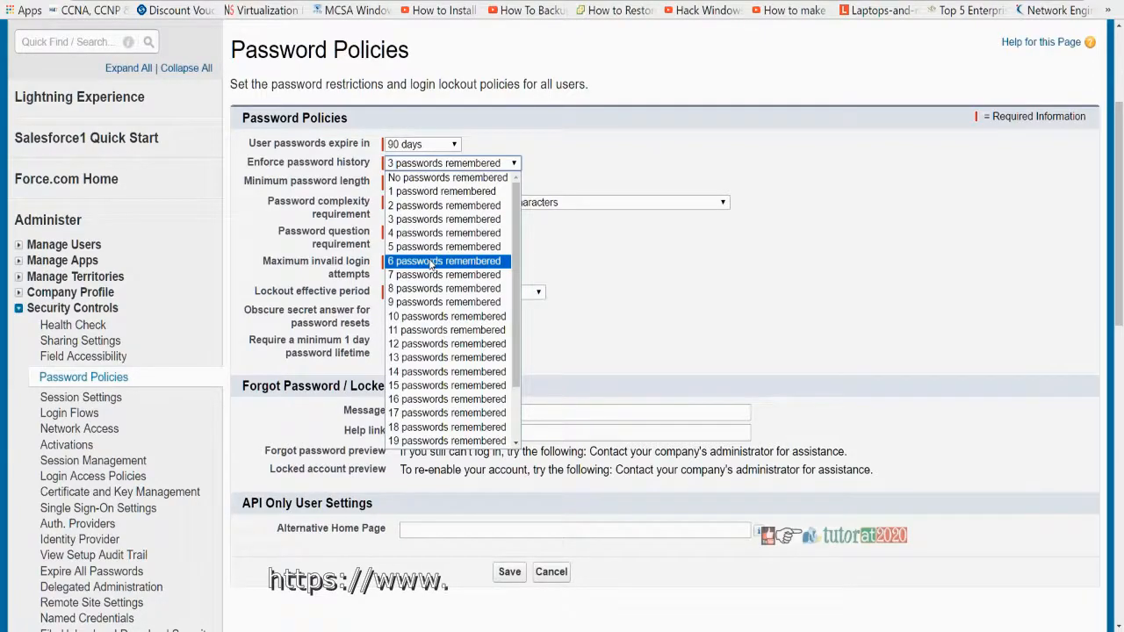
click(677, 257)
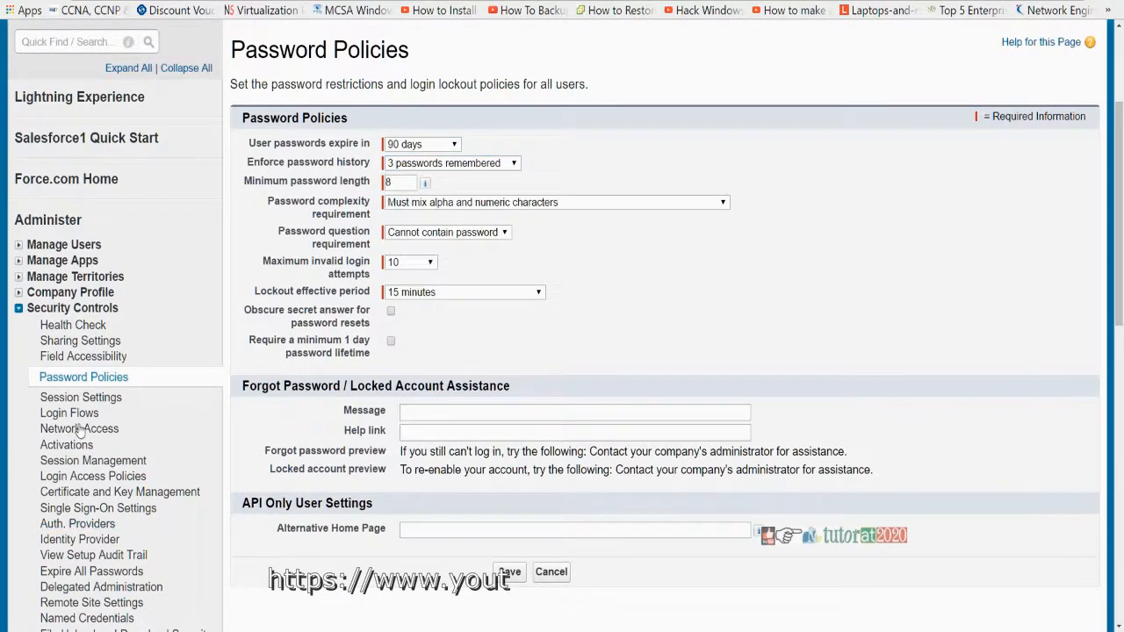
Step: View the Session Settings page, and open Activations to examine the login IP and activated client browser lists
click(85, 400)
scroll(422, 201, down, 5)
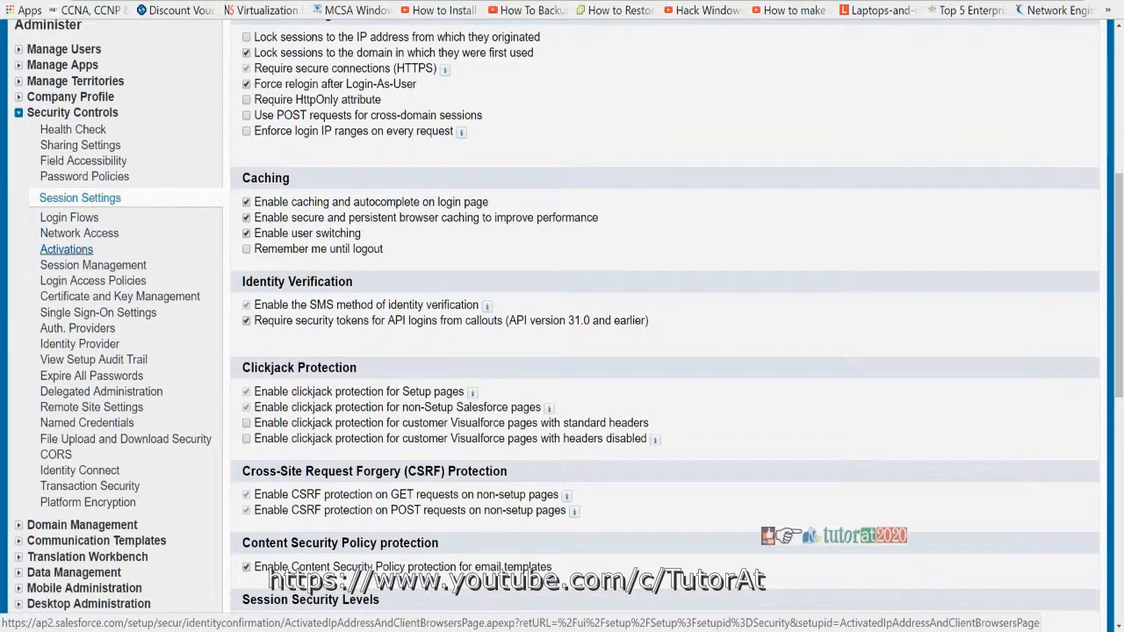
click(78, 250)
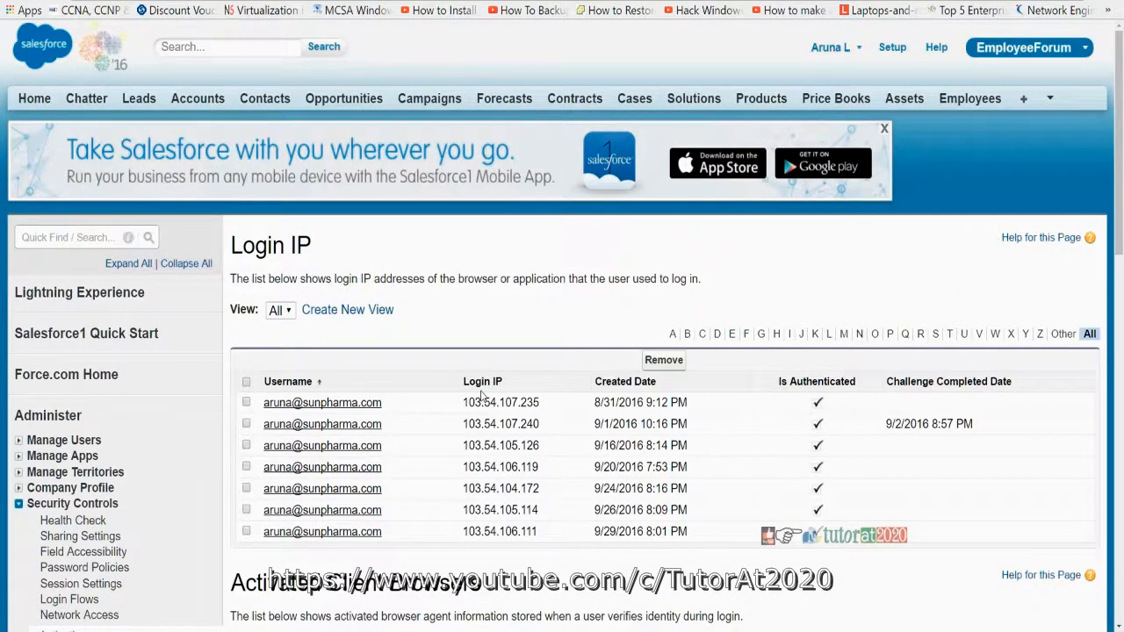
scroll(218, 450, down, 3)
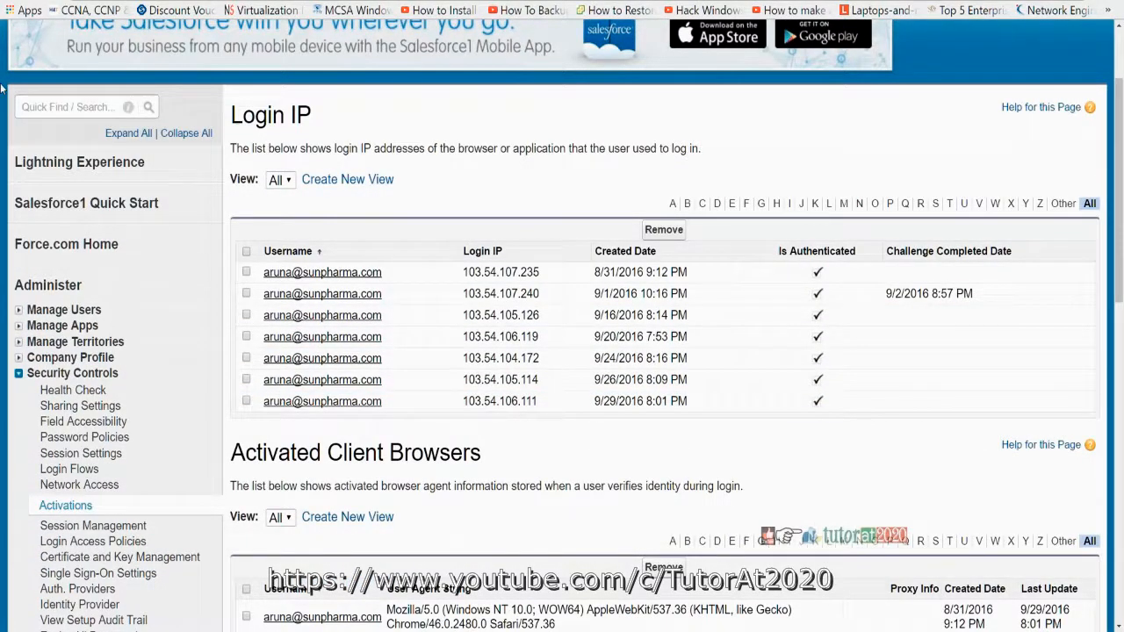
scroll(51, 133, down, 2)
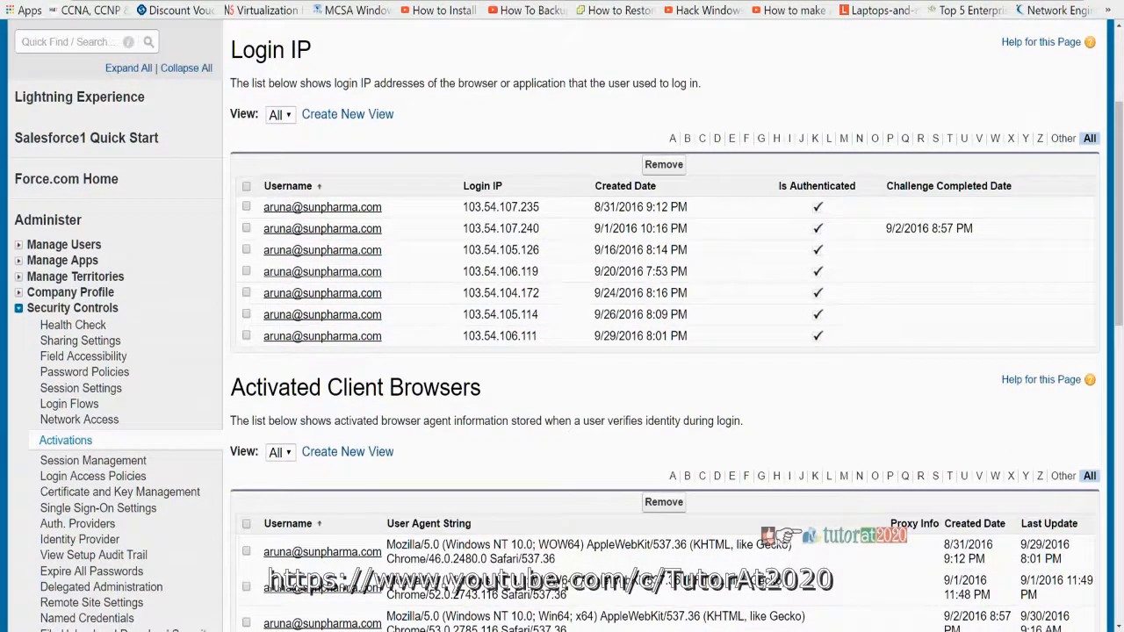
Step: Collapse Security Controls, look through the Administer, Build, Deploy and Monitor setup sections, and expand Create
click(18, 307)
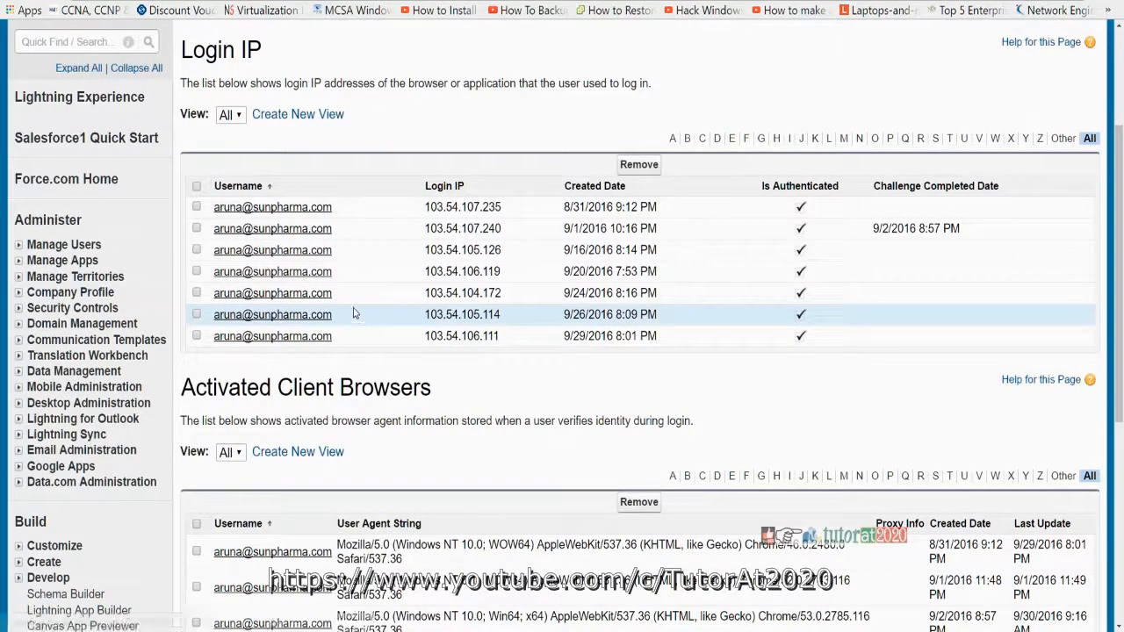
scroll(355, 315, down, 5)
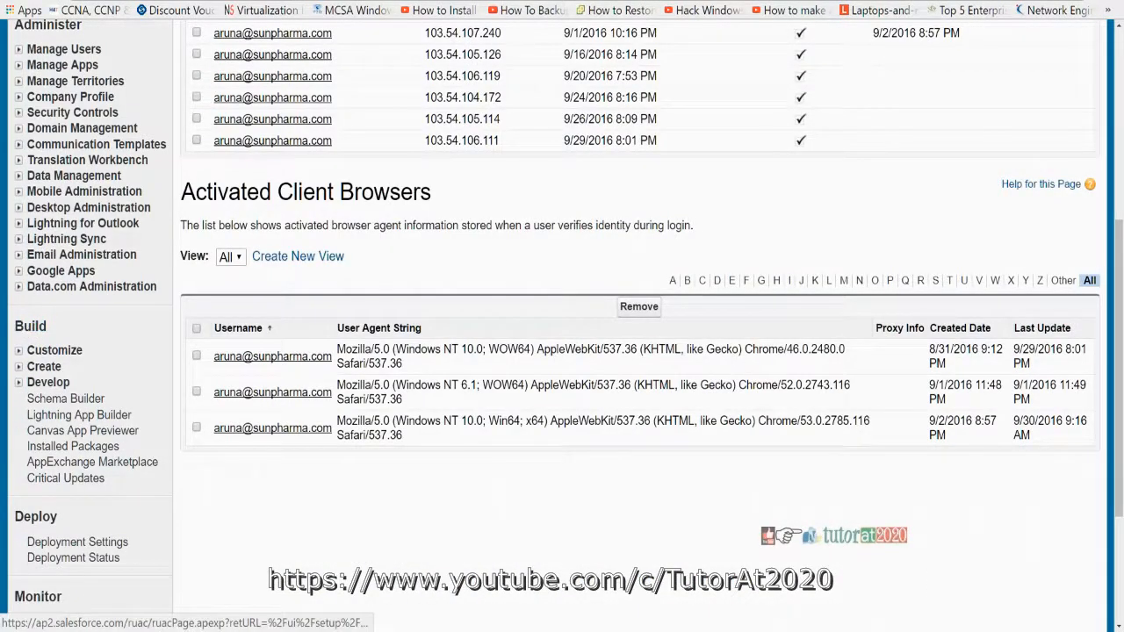
scroll(84, 426, down, 2)
scroll(84, 426, down, 4)
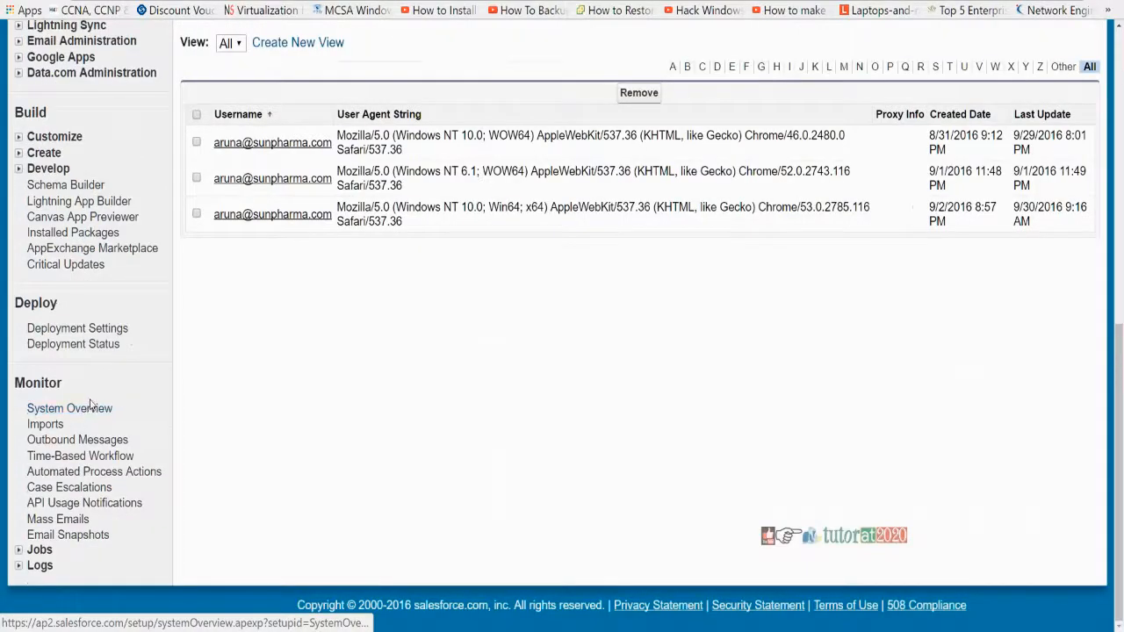
scroll(90, 402, up, 8)
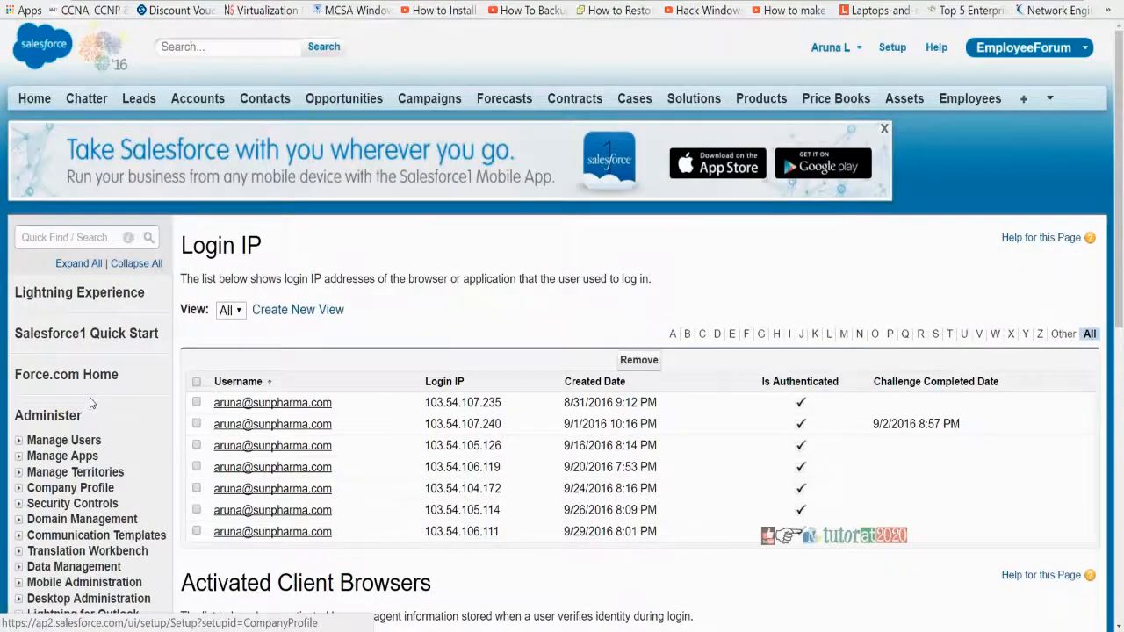
scroll(83, 367, down, 6)
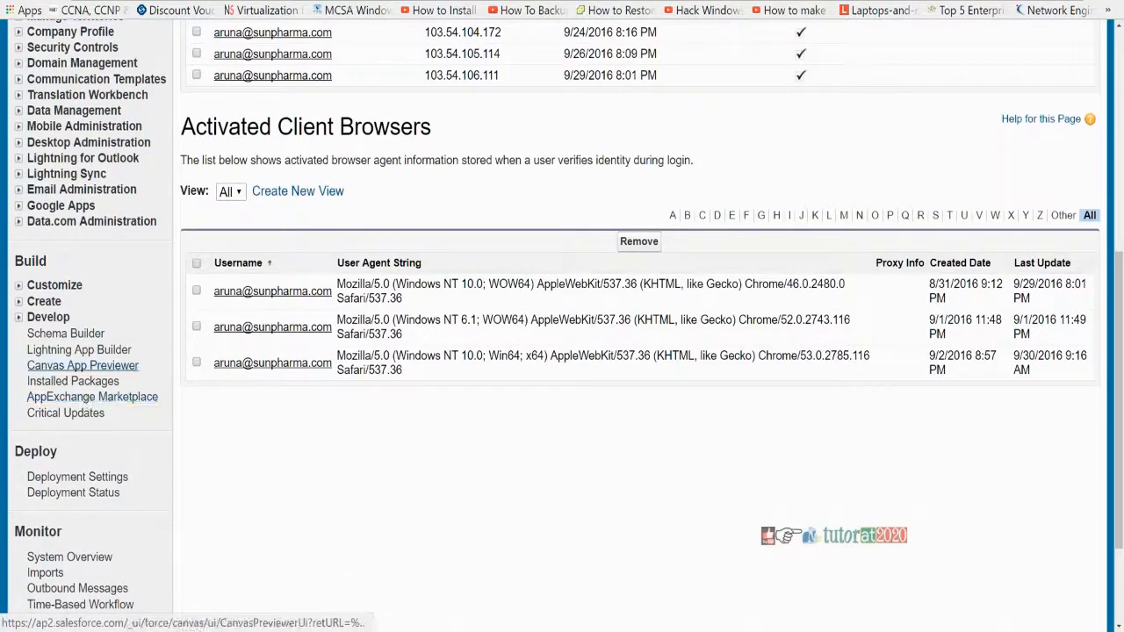
click(18, 302)
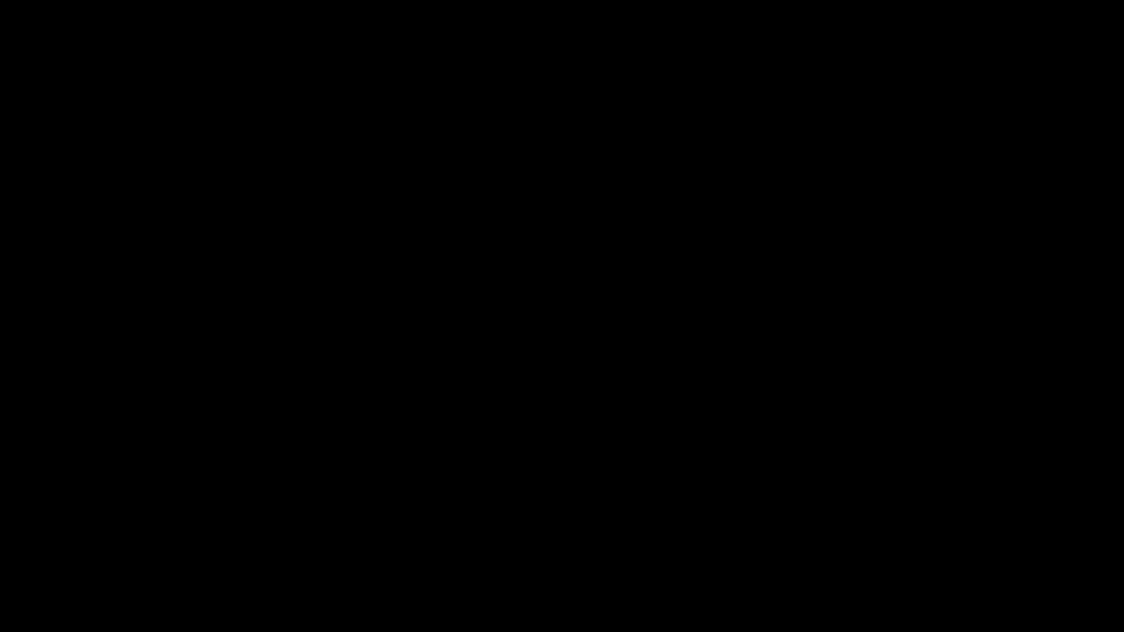